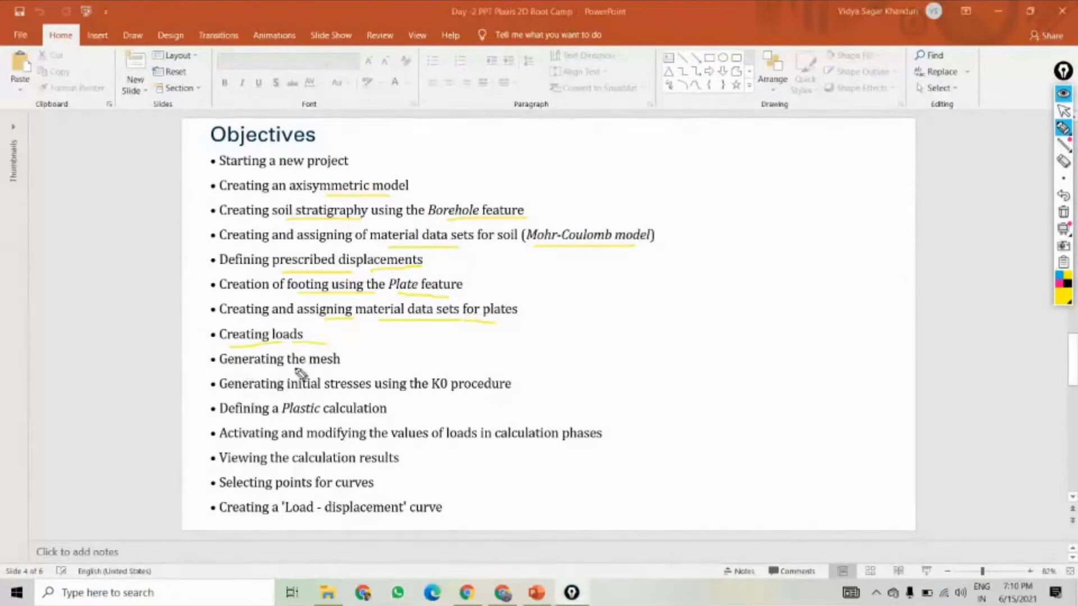
# - Underline in yellow key words of the slide's objectives from generating the mesh through creating the load-displacement curve
pyautogui.moveTo(328, 369); pyautogui.dragTo(366, 363)
pyautogui.moveTo(288, 396); pyautogui.dragTo(478, 394)
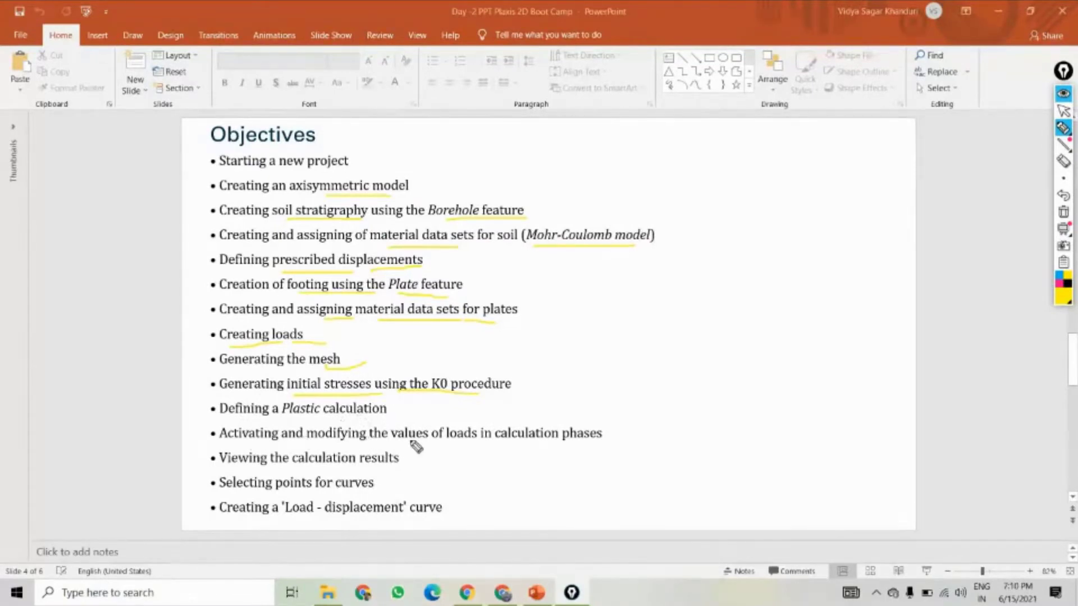
pyautogui.moveTo(561, 444); pyautogui.dragTo(594, 443)
pyautogui.moveTo(352, 472); pyautogui.dragTo(400, 471)
pyautogui.moveTo(336, 489); pyautogui.dragTo(399, 491)
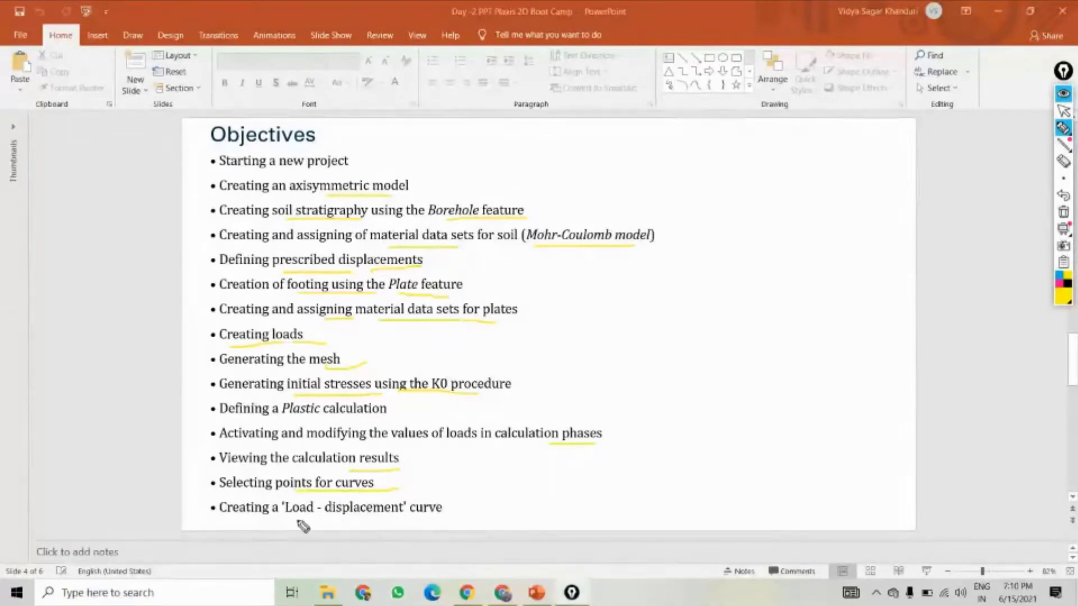
pyautogui.moveTo(263, 523); pyautogui.dragTo(430, 523)
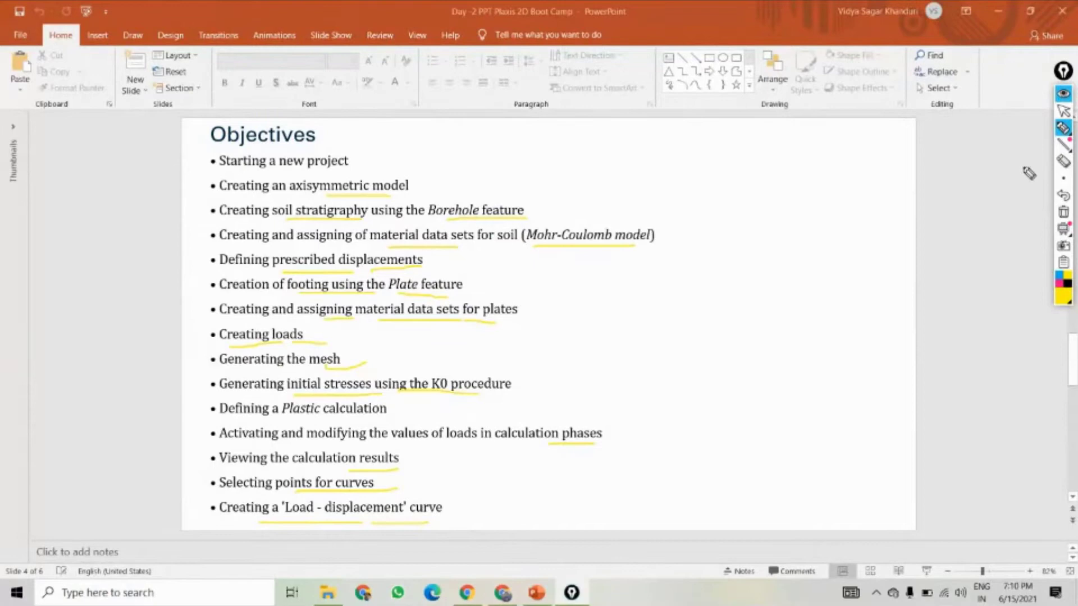
# - Clear all pen annotations from the Objectives slide and return to the normal pointer
pyautogui.click(1063, 212)
pyautogui.click(1061, 111)
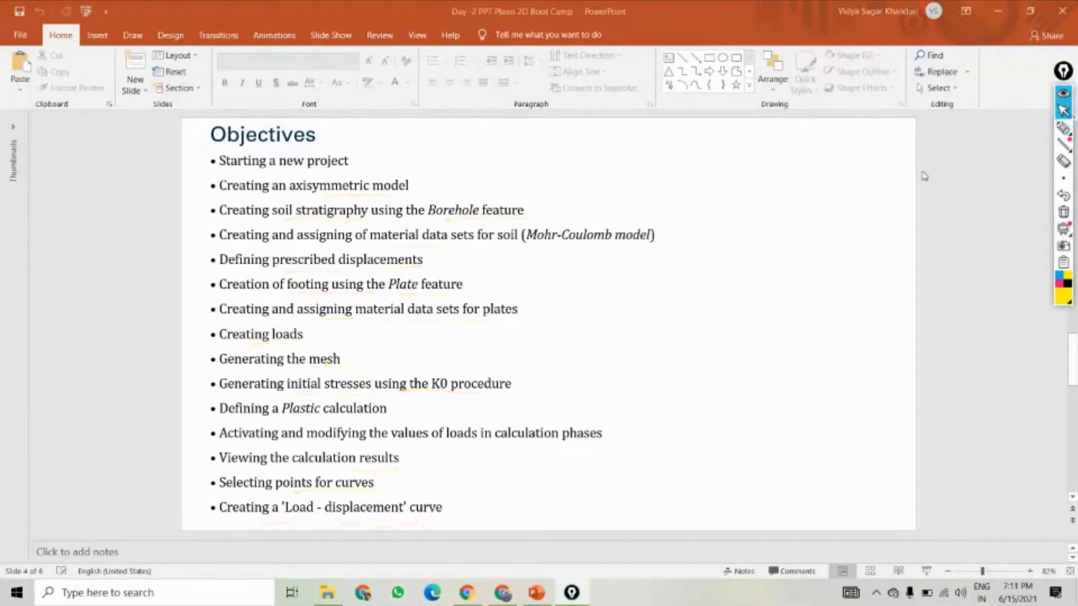
pyautogui.scroll(1, 475, 359)
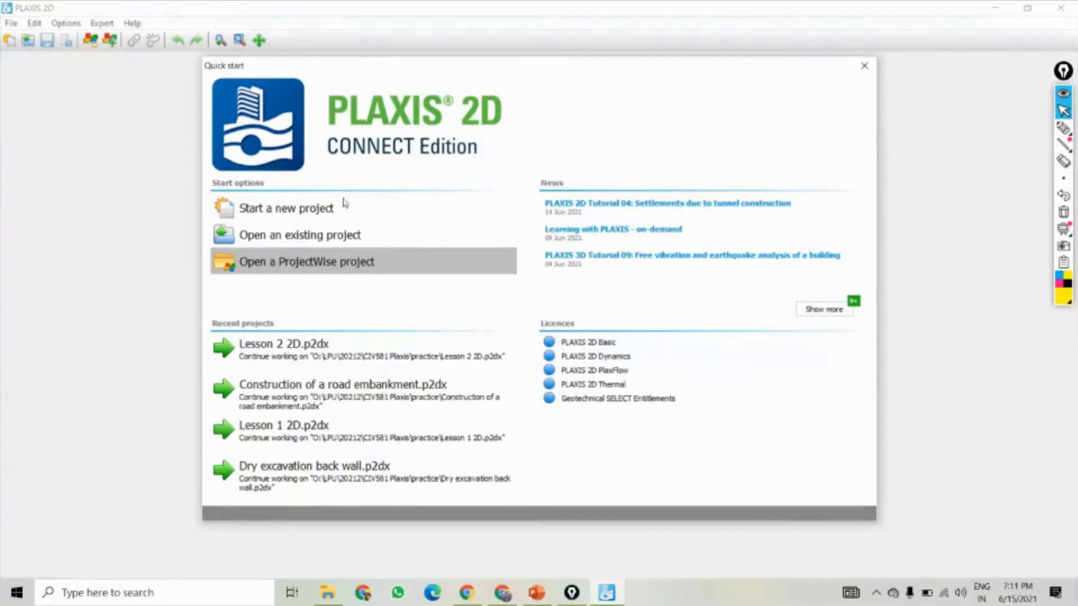
# - Start a new PLAXIS 2D project titled "Rigid Footing" with the comment "Settlement of Circular footing on sand"
pyautogui.click(276, 214)
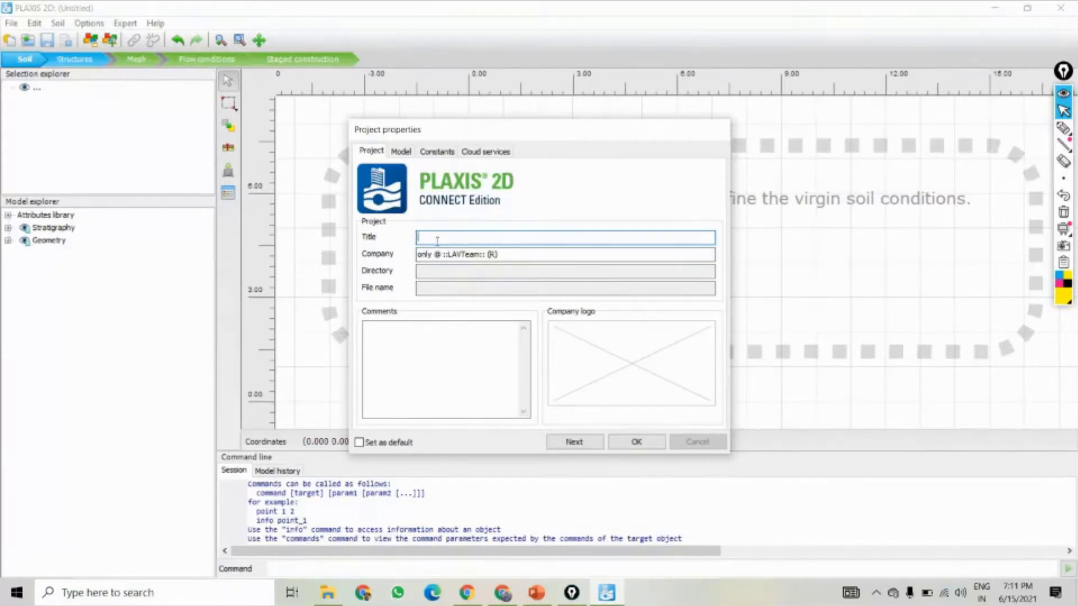
pyautogui.write('Rigid Footing')
pyautogui.click(417, 373)
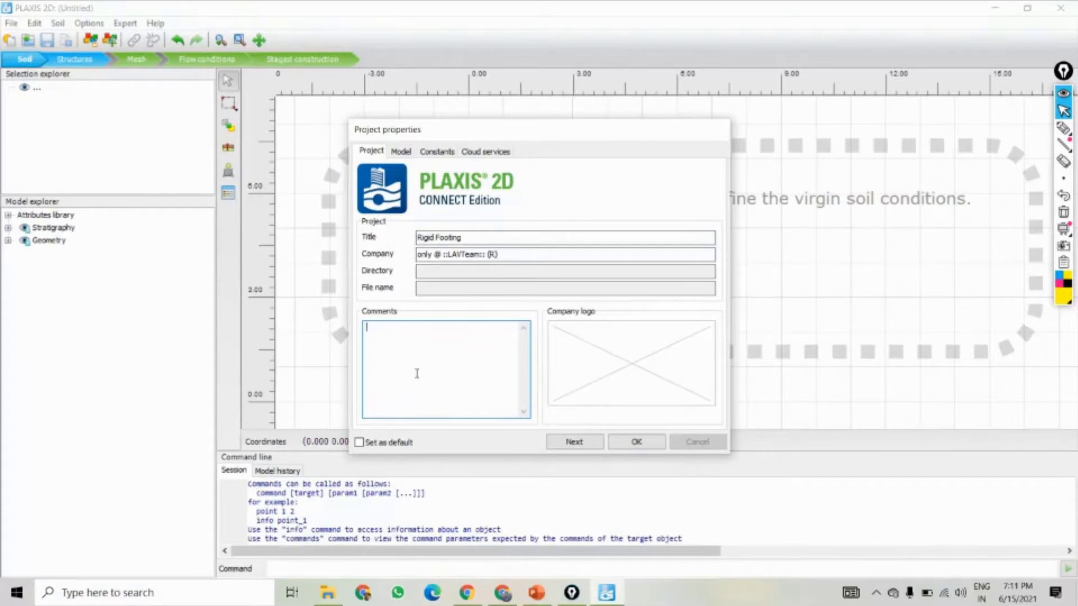
pyautogui.write('Settlement of Circular foo')
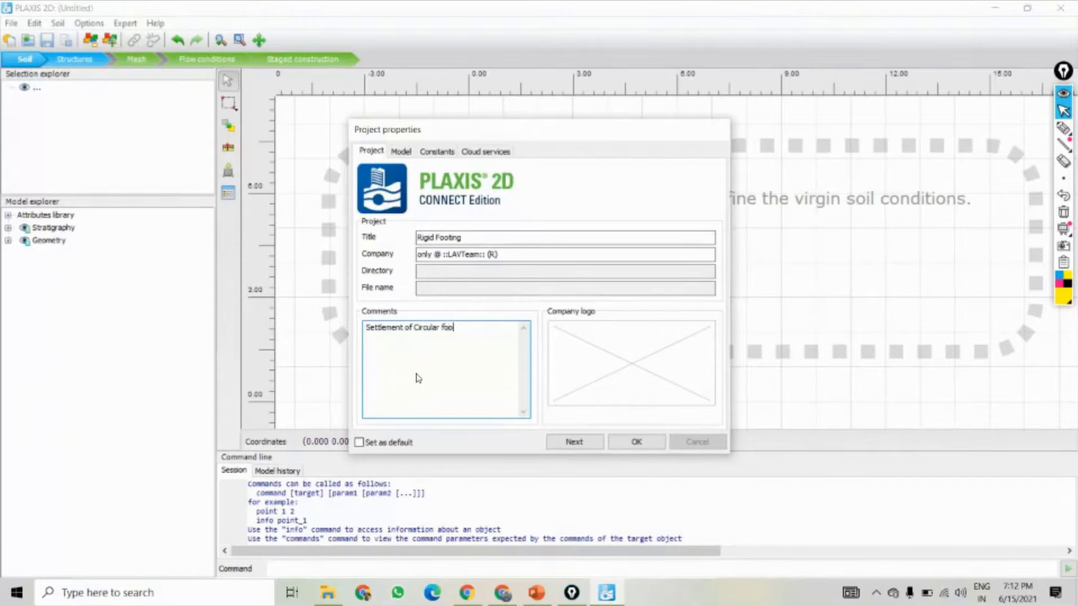
pyautogui.write('ting on sand')
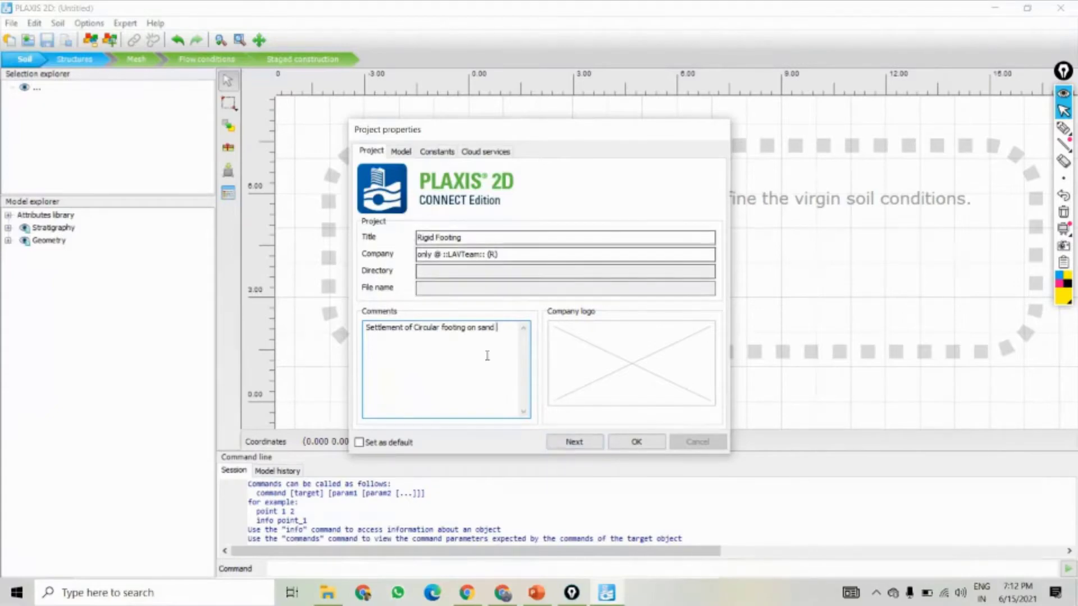
# - Set the project's model type to Axisymmetry and check the available element types
pyautogui.click(568, 442)
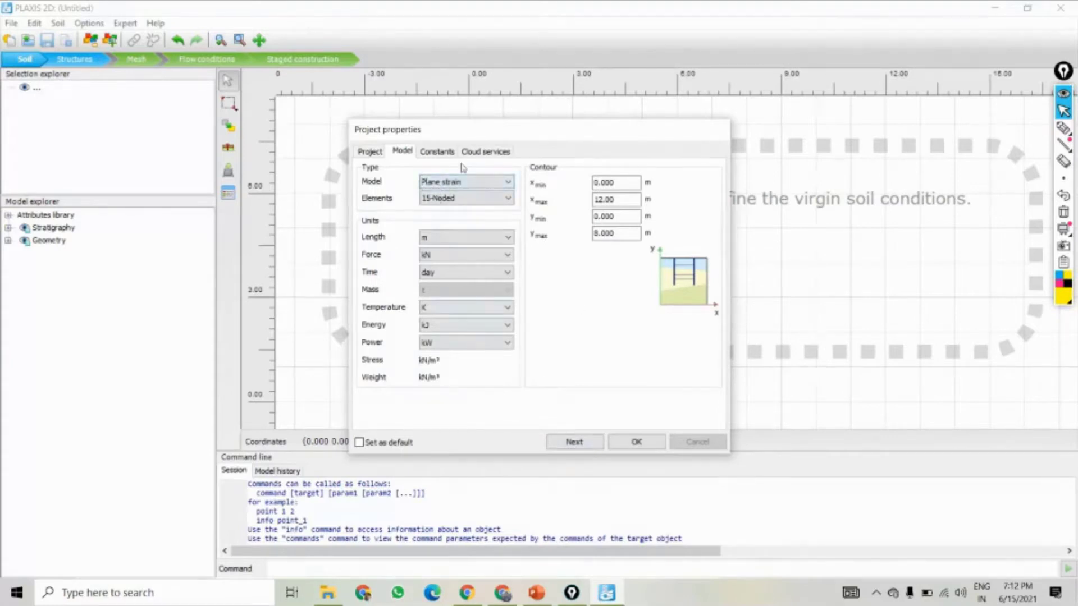
pyautogui.click(459, 182)
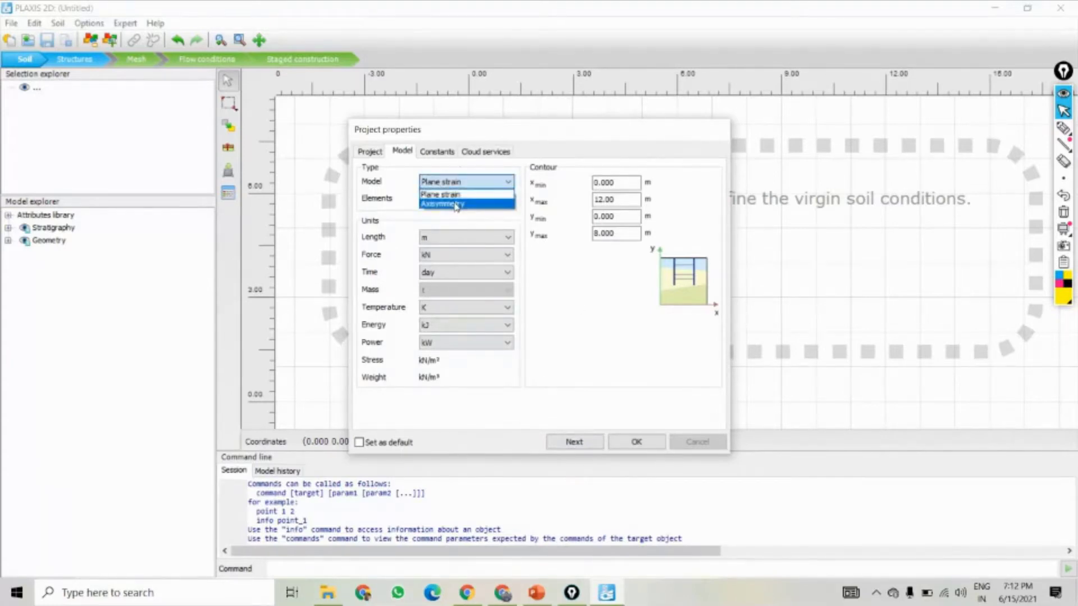
pyautogui.click(457, 205)
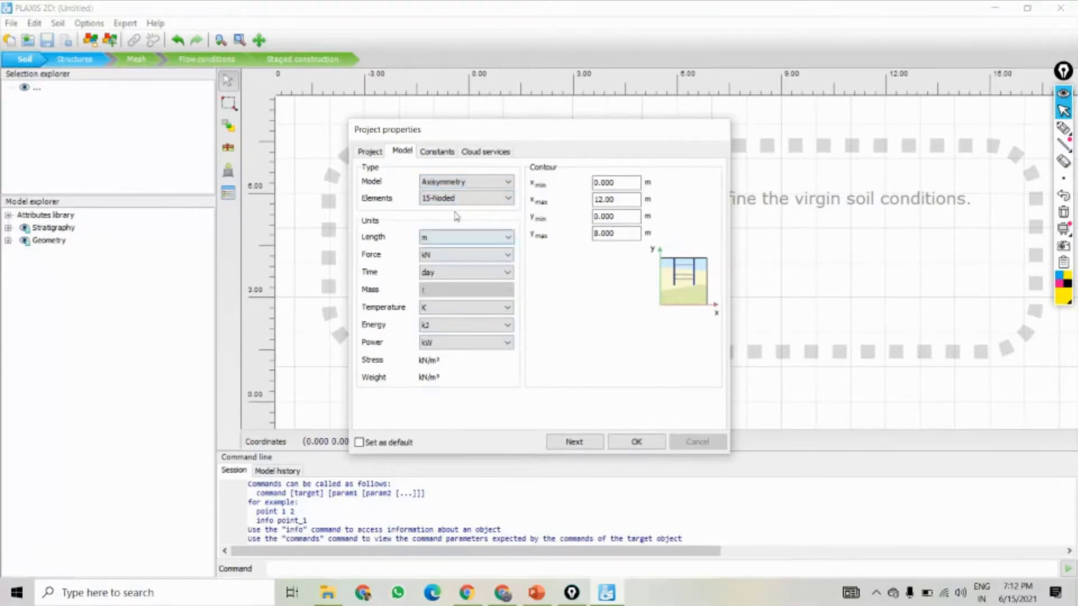
pyautogui.click(444, 199)
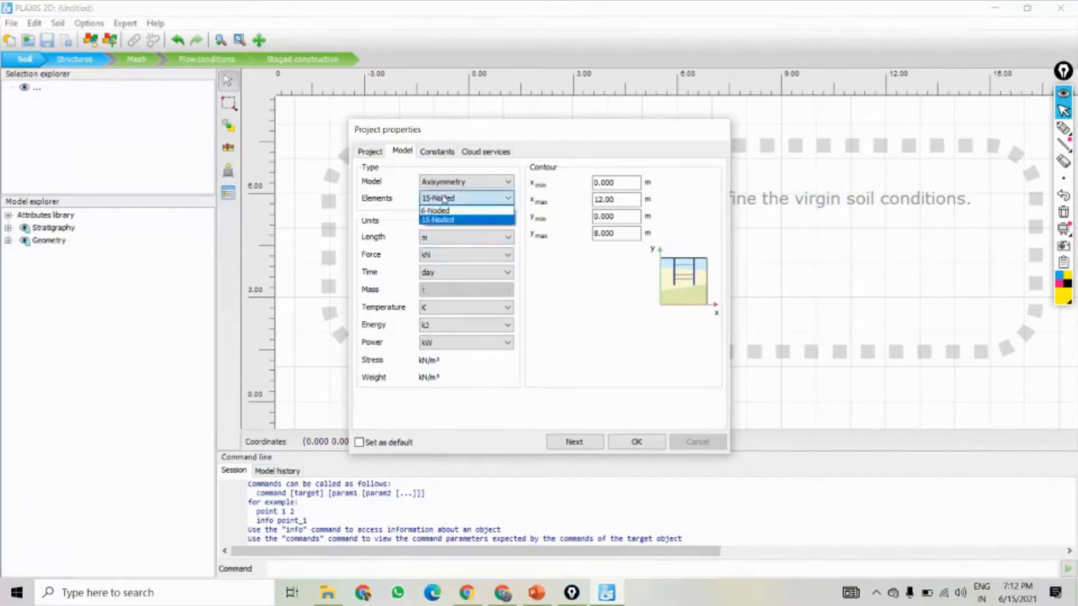
pyautogui.click(444, 198)
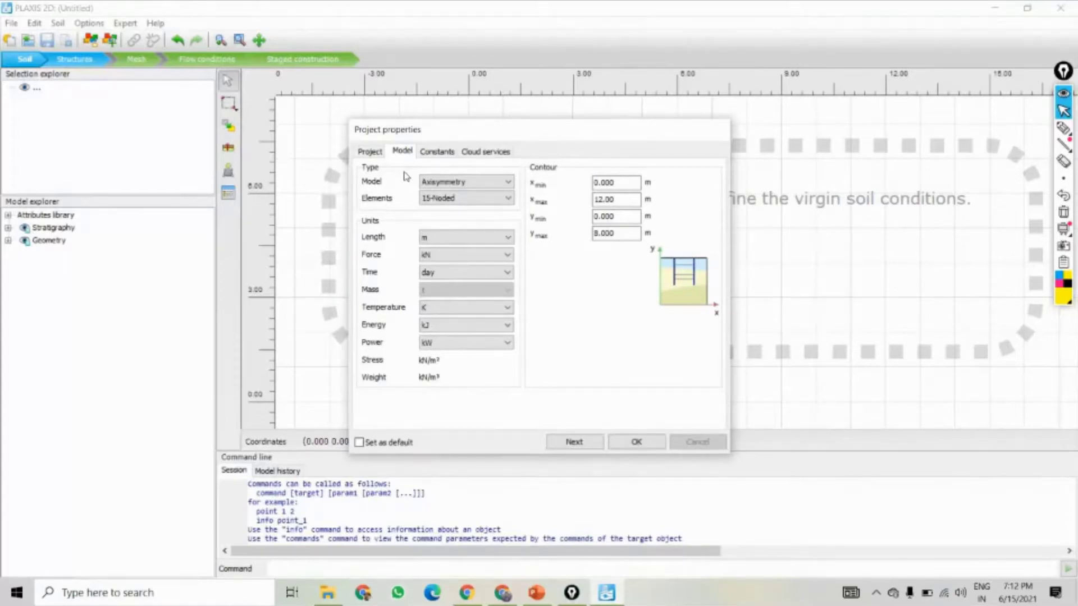
# - Recheck the project title and comments, then reselect the Axisymmetry model with 15-Noded elements
pyautogui.click(372, 151)
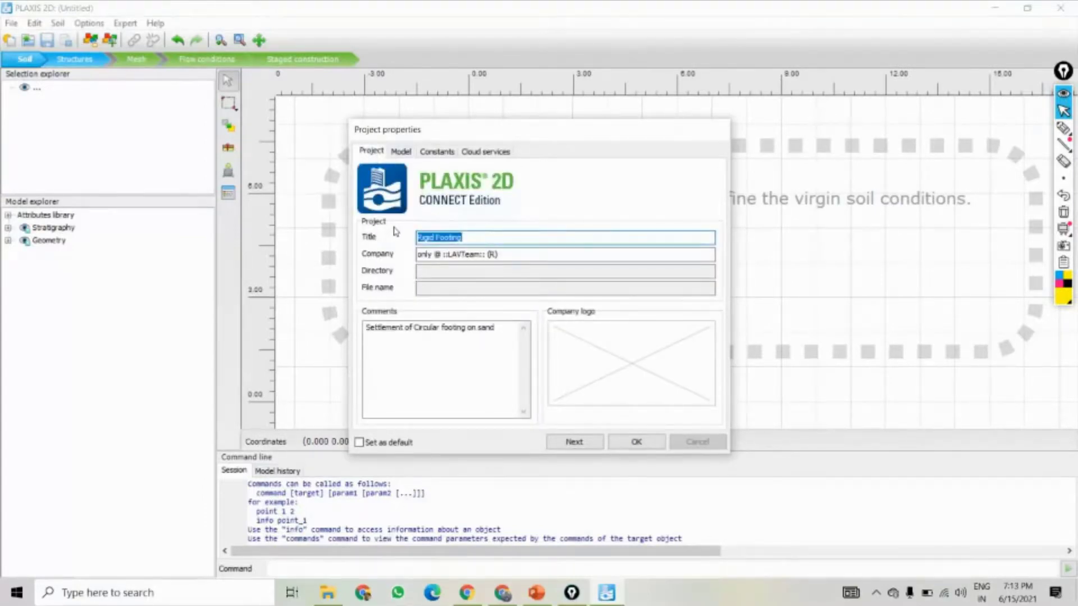
pyautogui.click(394, 157)
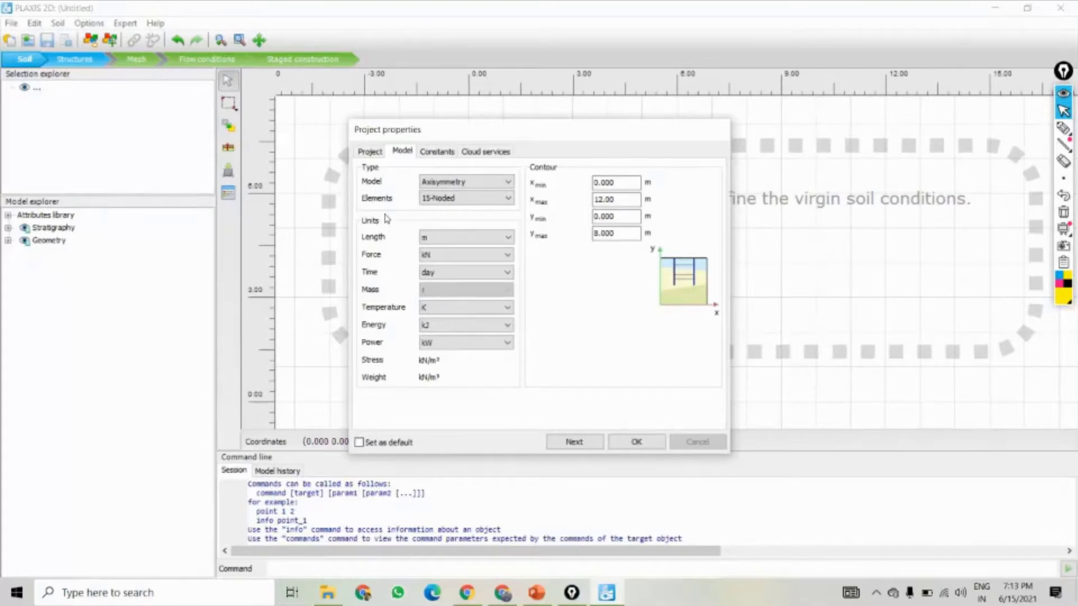
pyautogui.click(433, 182)
pyautogui.click(441, 205)
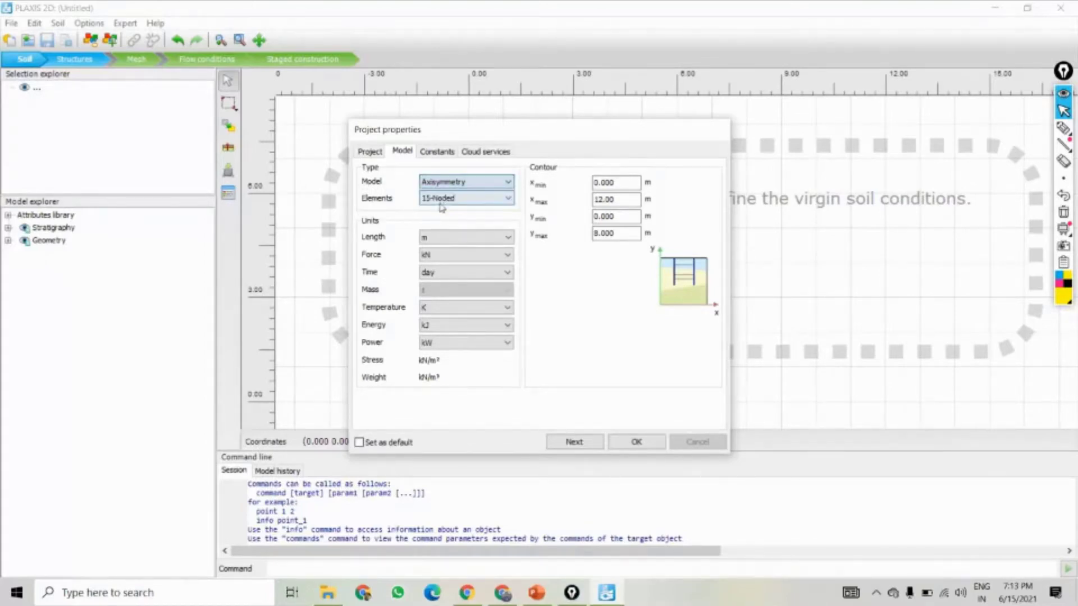
pyautogui.click(456, 202)
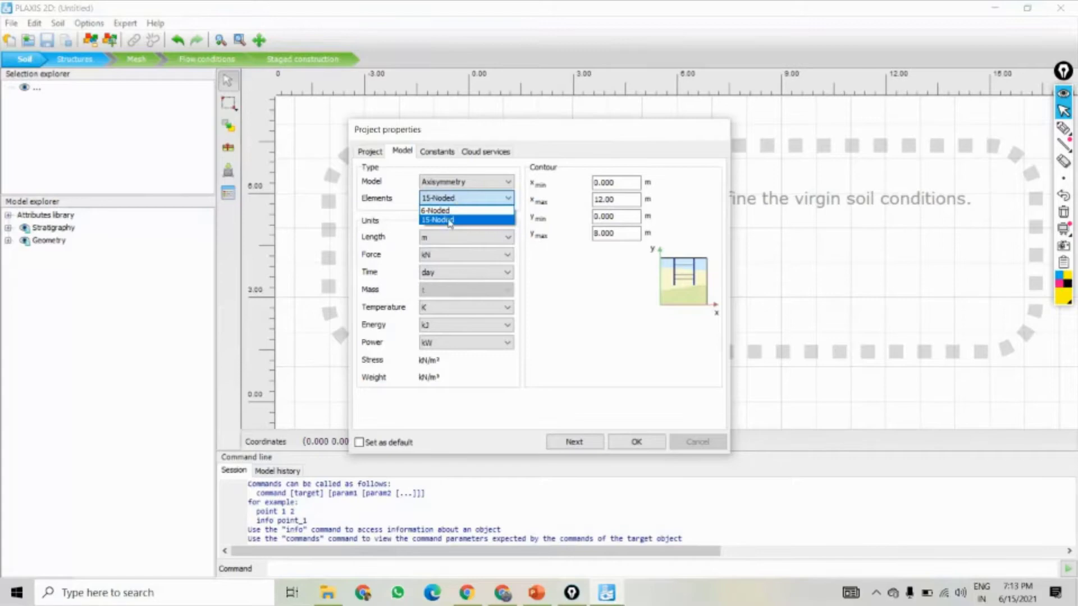
pyautogui.click(450, 220)
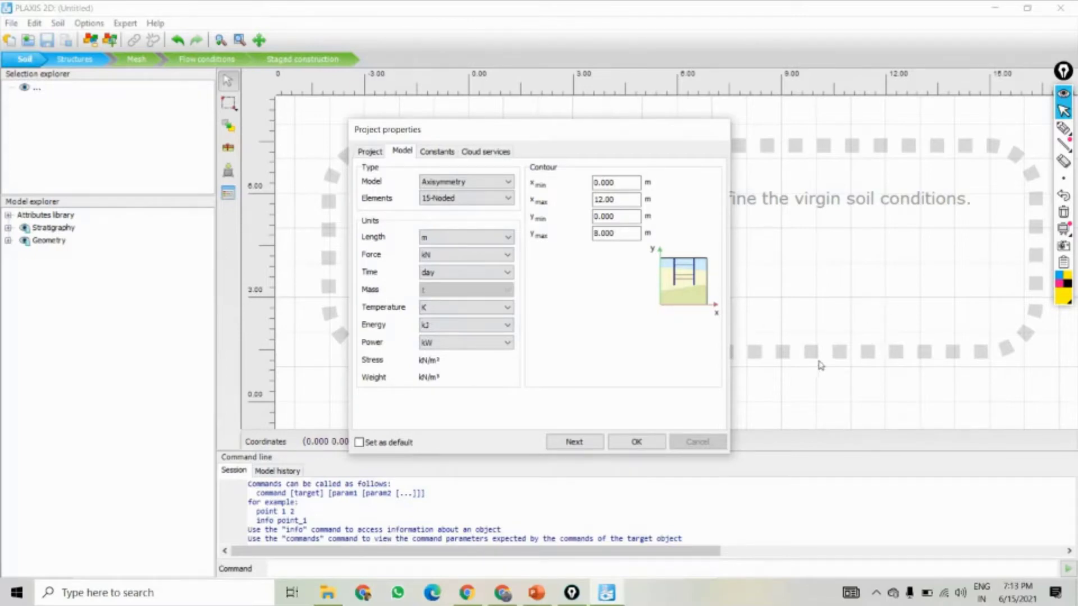
# - Set the model contour's x max to 5 m and y max to 4 m
pyautogui.moveTo(613, 200); pyautogui.dragTo(577, 202)
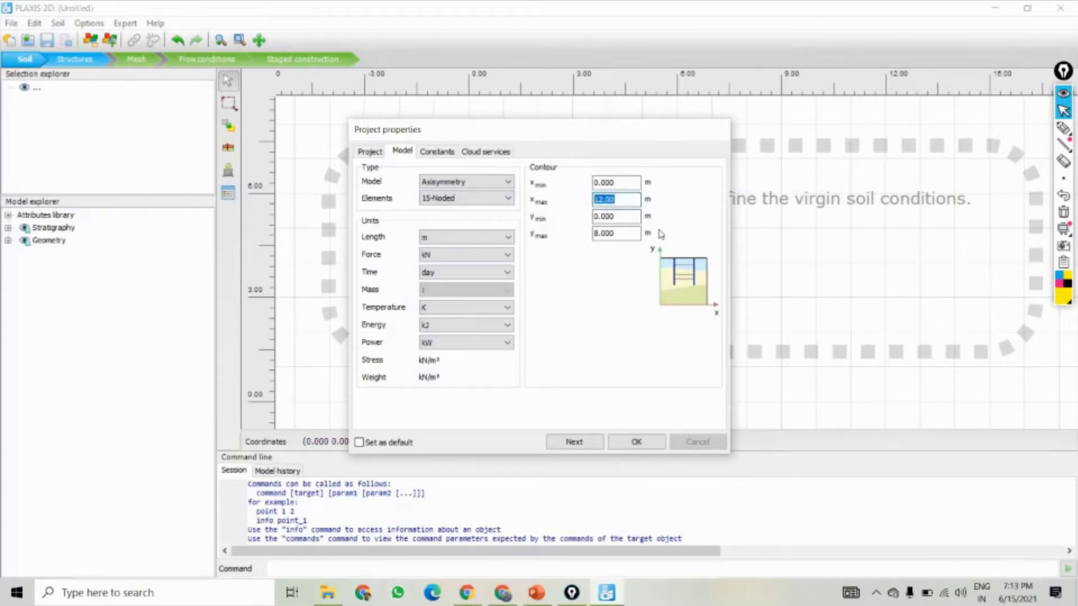
pyautogui.write('5')
pyautogui.moveTo(616, 234); pyautogui.dragTo(555, 238)
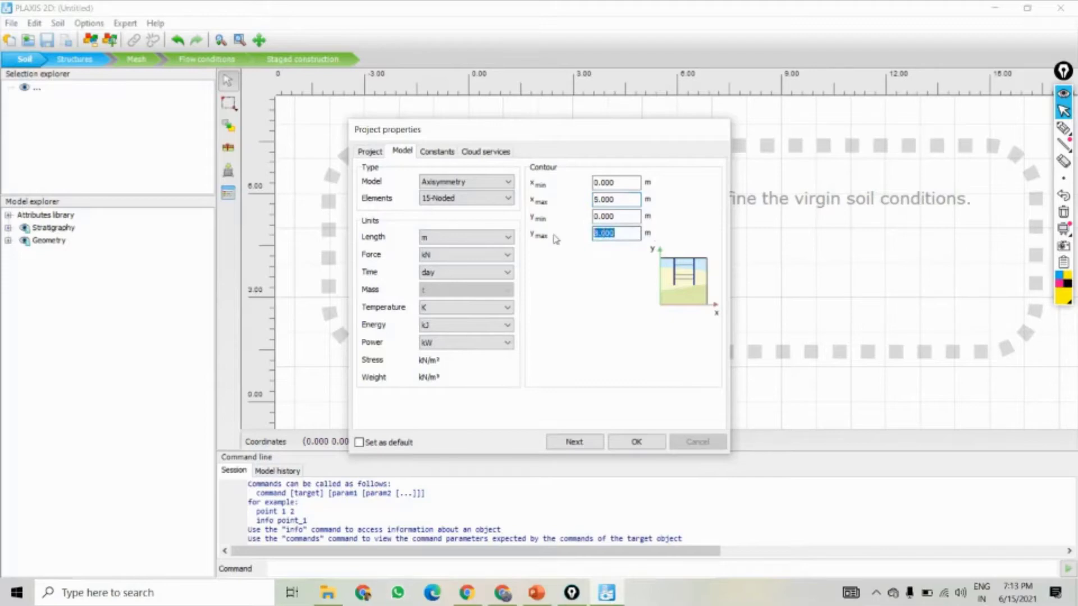
pyautogui.write('4')
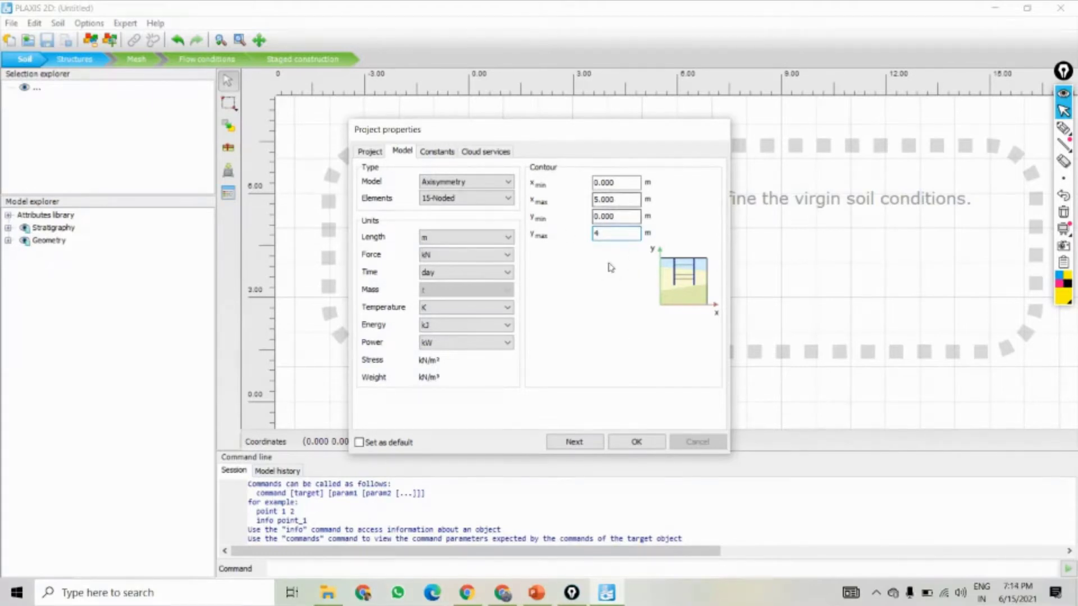
# - Review the project's constants and cloud services settings and accept the project properties
pyautogui.click(578, 443)
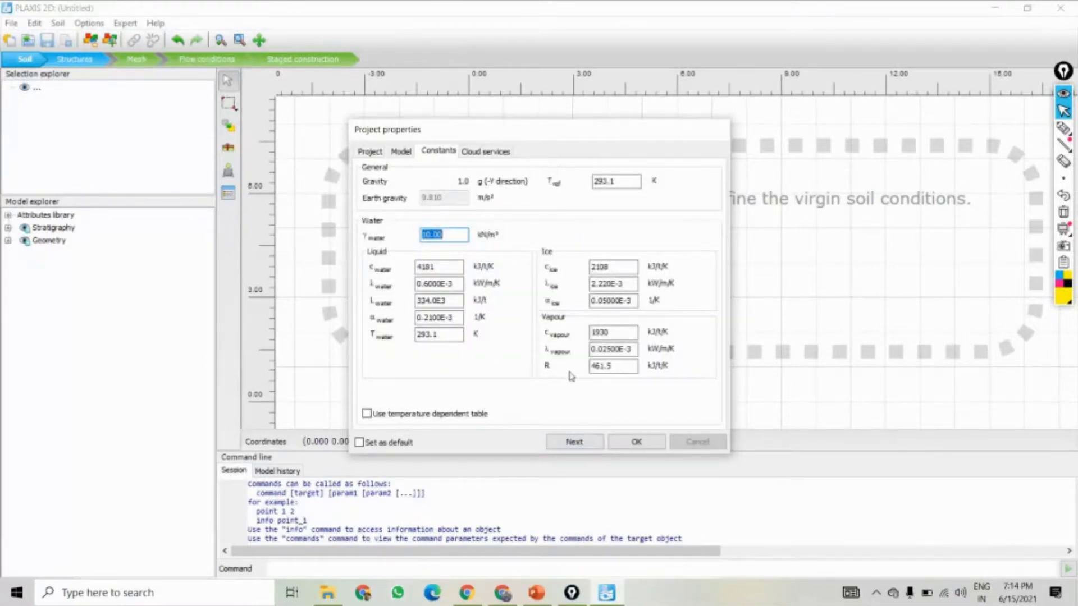
pyautogui.click(486, 151)
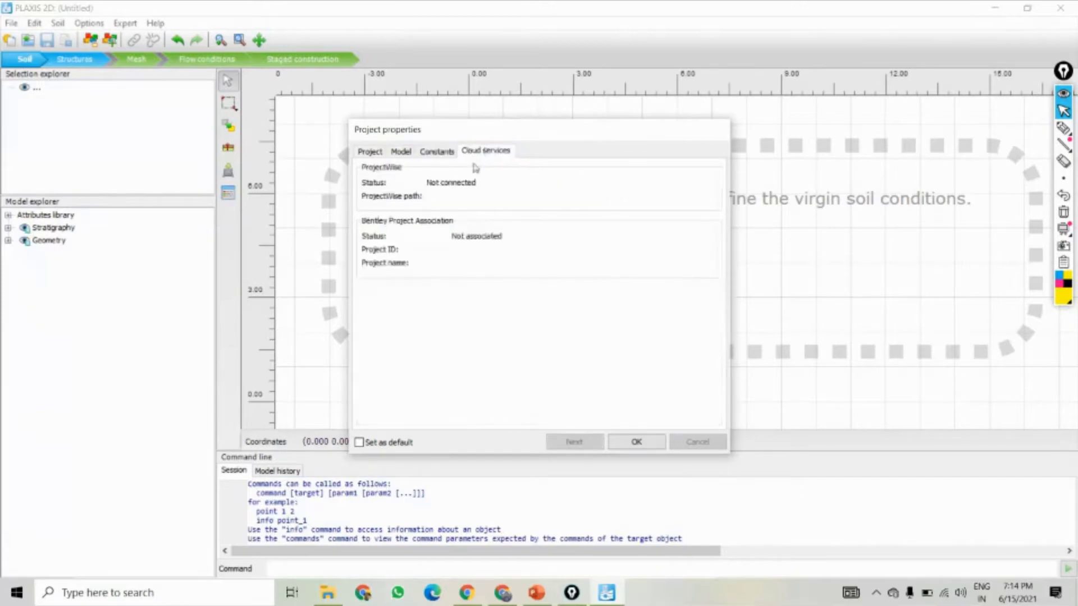
pyautogui.click(636, 443)
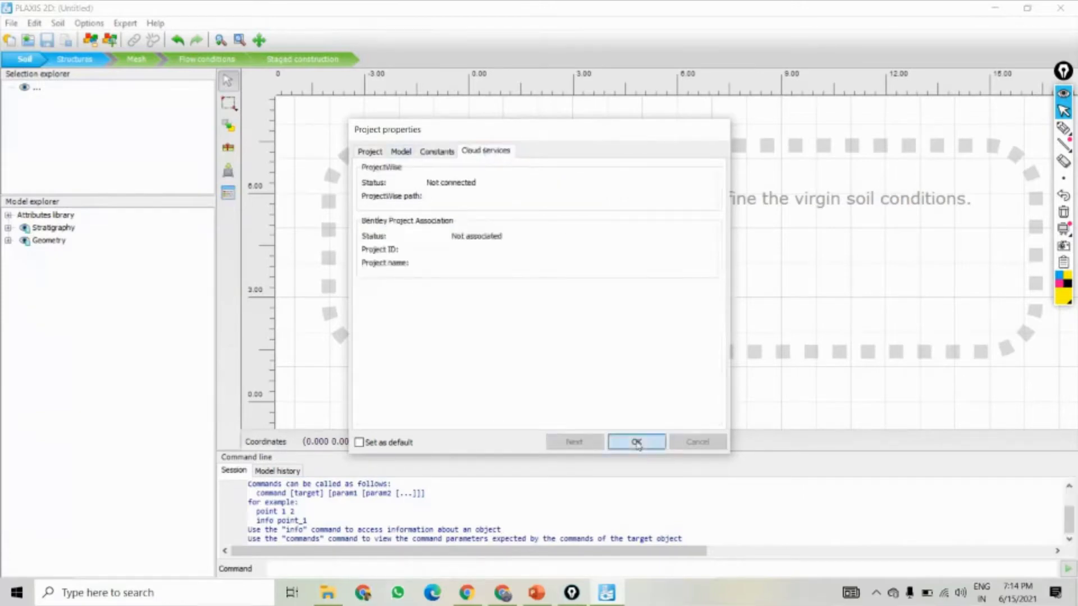
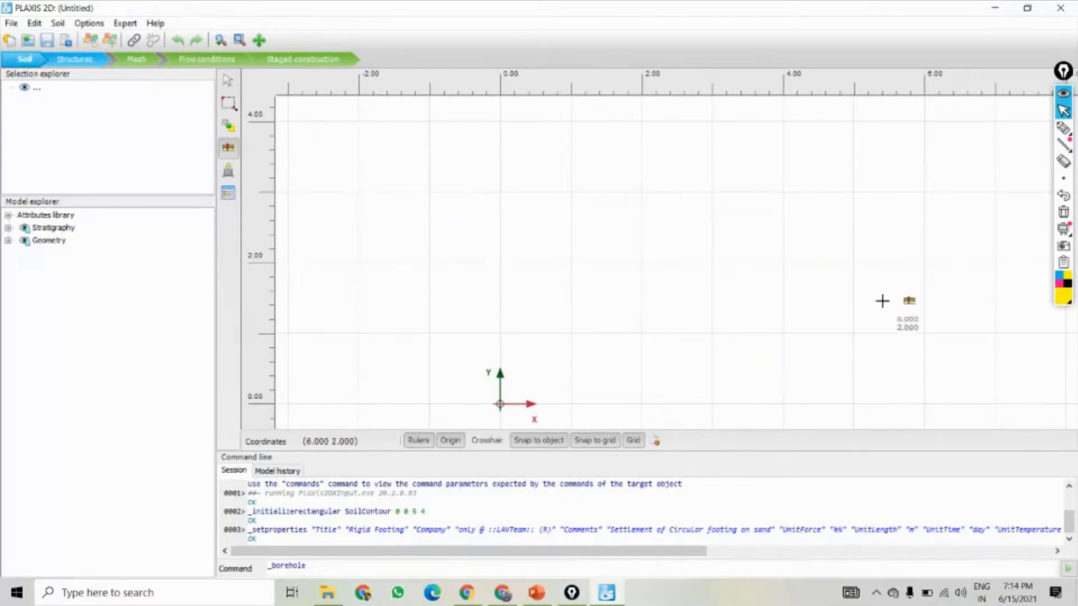
# - Place a borehole at the origin, x = 0, and move its soil layers dialog aside
pyautogui.scroll(-1, 590, 362)
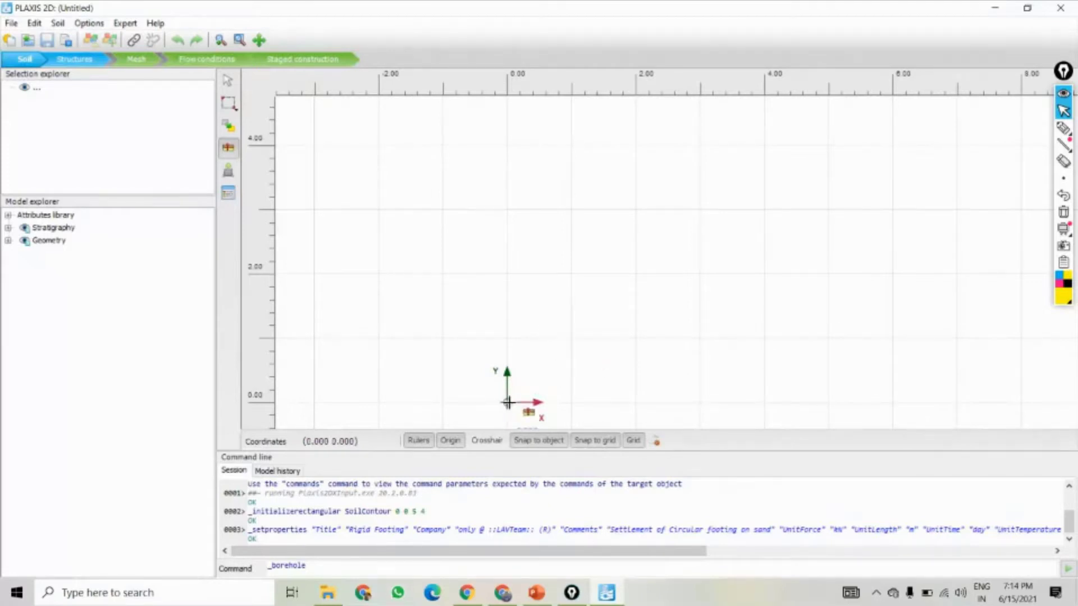
pyautogui.click(507, 403)
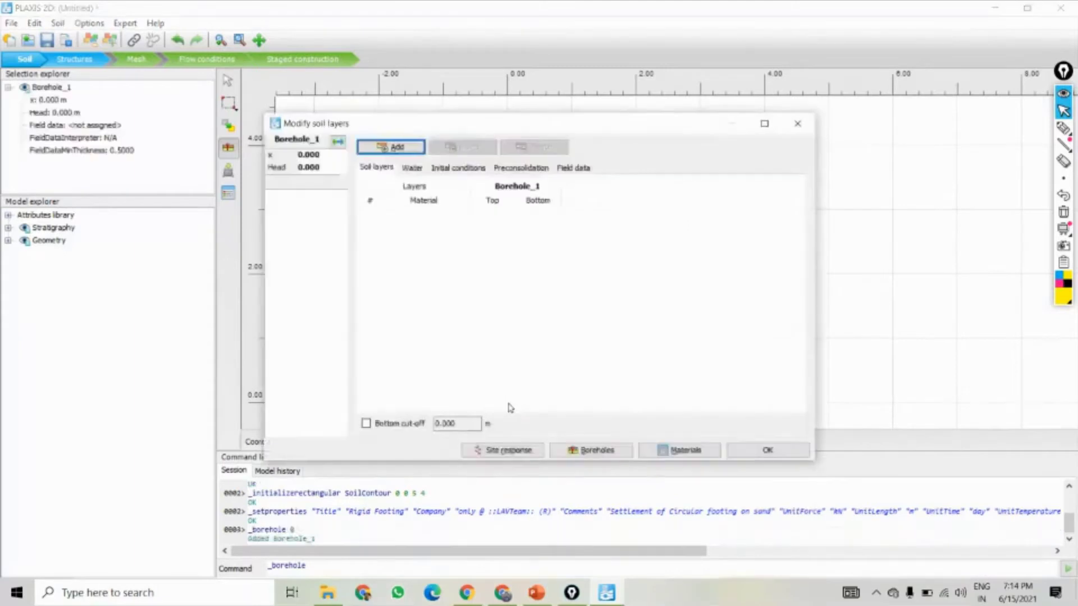
pyautogui.moveTo(371, 130); pyautogui.dragTo(420, 120)
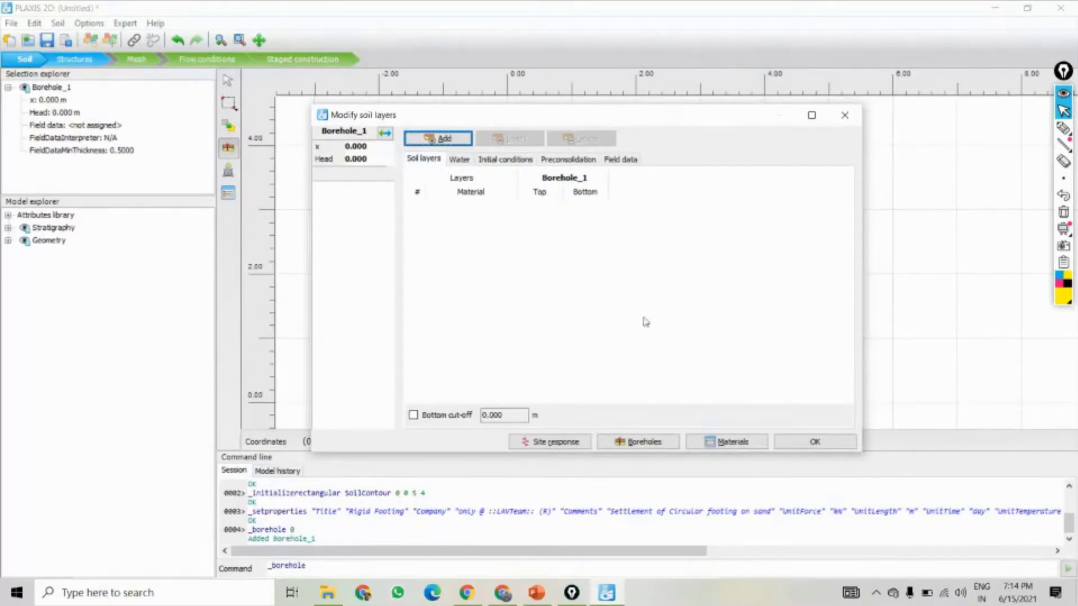
# - Examine the borehole's water, initial conditions, preconsolidation and field data settings, ending on the soil layers
pyautogui.click(452, 163)
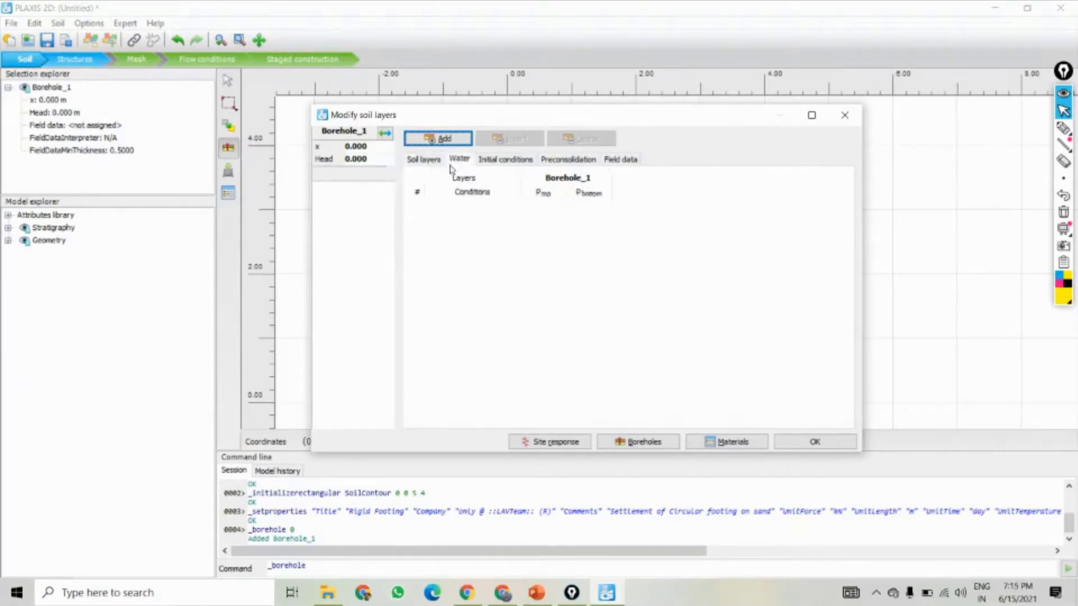
pyautogui.click(494, 159)
pyautogui.click(576, 162)
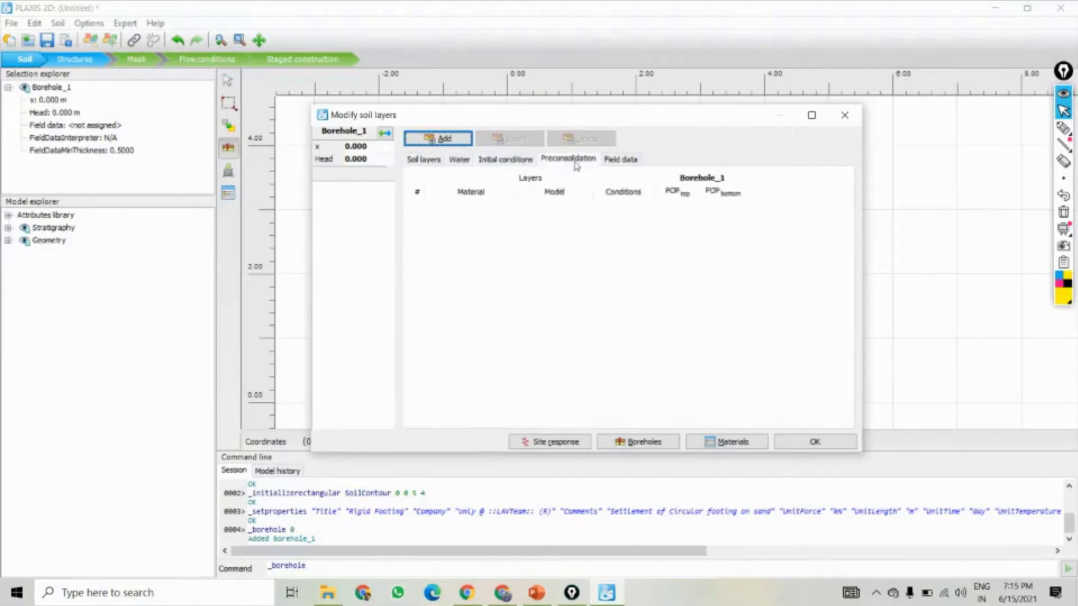
pyautogui.click(614, 162)
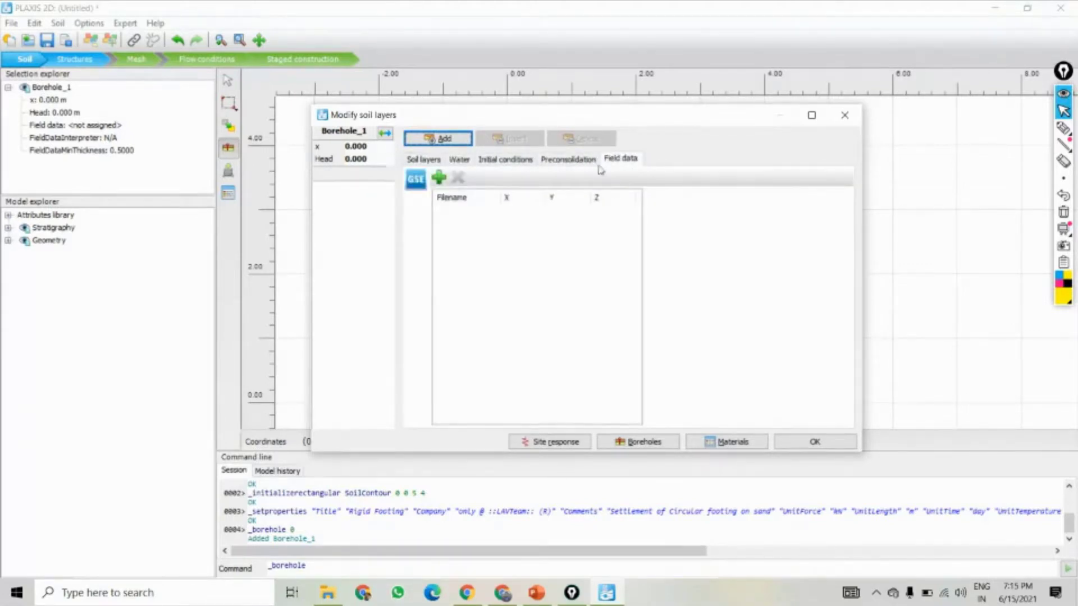
pyautogui.click(466, 163)
pyautogui.click(551, 163)
pyautogui.click(496, 163)
pyautogui.click(458, 162)
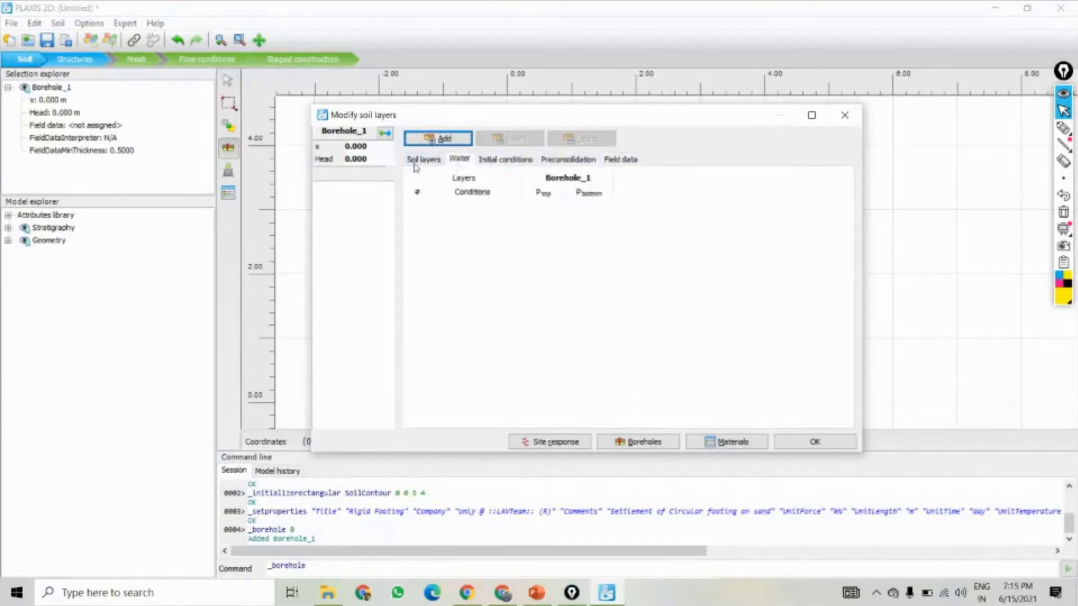
pyautogui.click(416, 162)
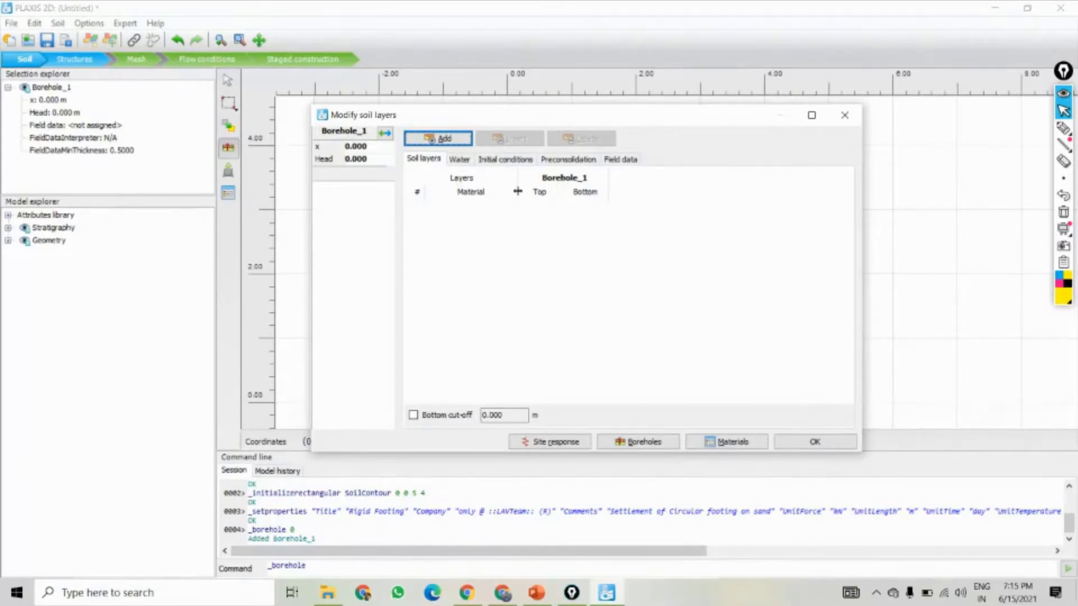
# - Add a soil layer to the borehole and set its top level to 4 m
pyautogui.click(441, 140)
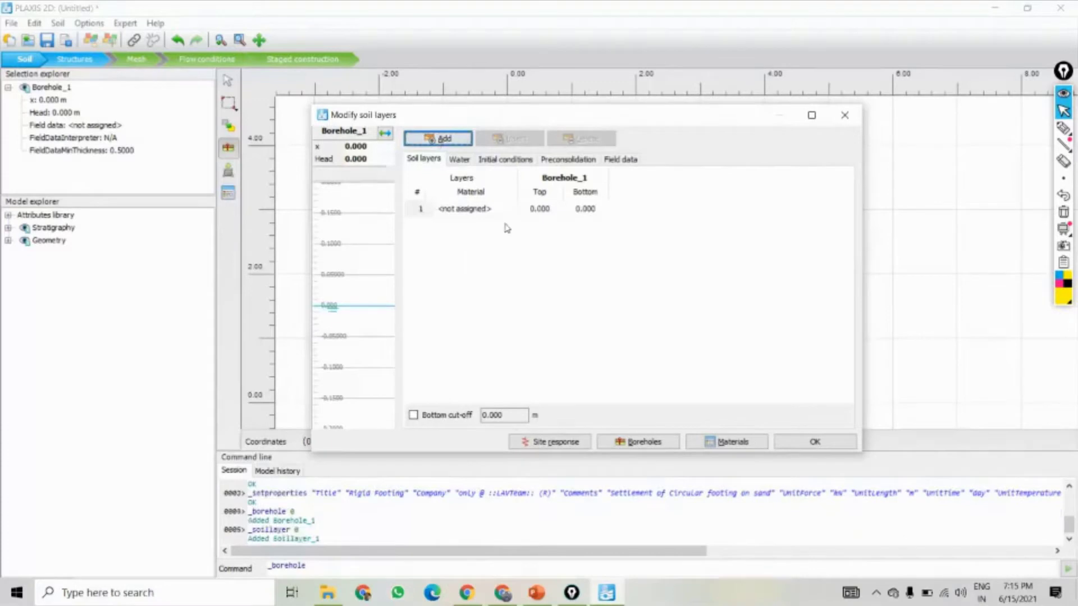
pyautogui.click(548, 211)
pyautogui.write('4')
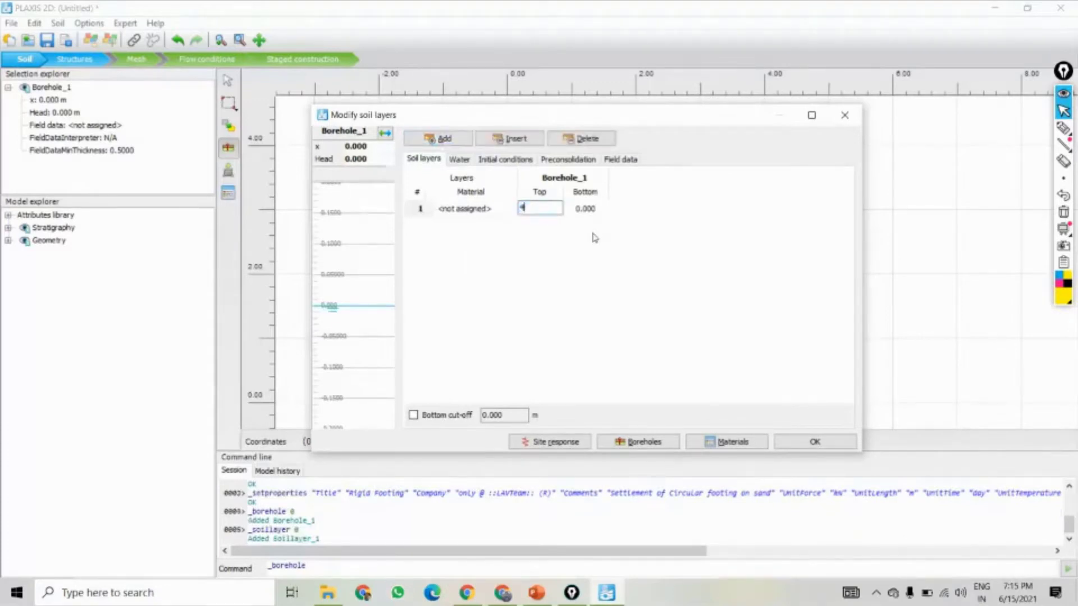
pyautogui.press('Return')
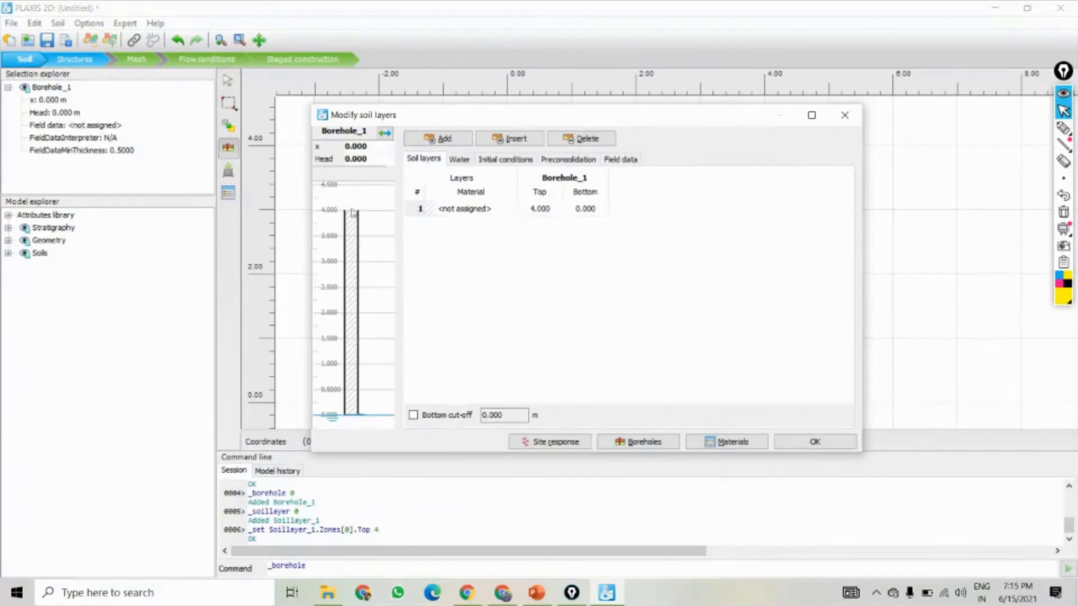
# - Set the borehole's water head to 2 m
pyautogui.click(349, 160)
pyautogui.write('4')
pyautogui.press('Return')
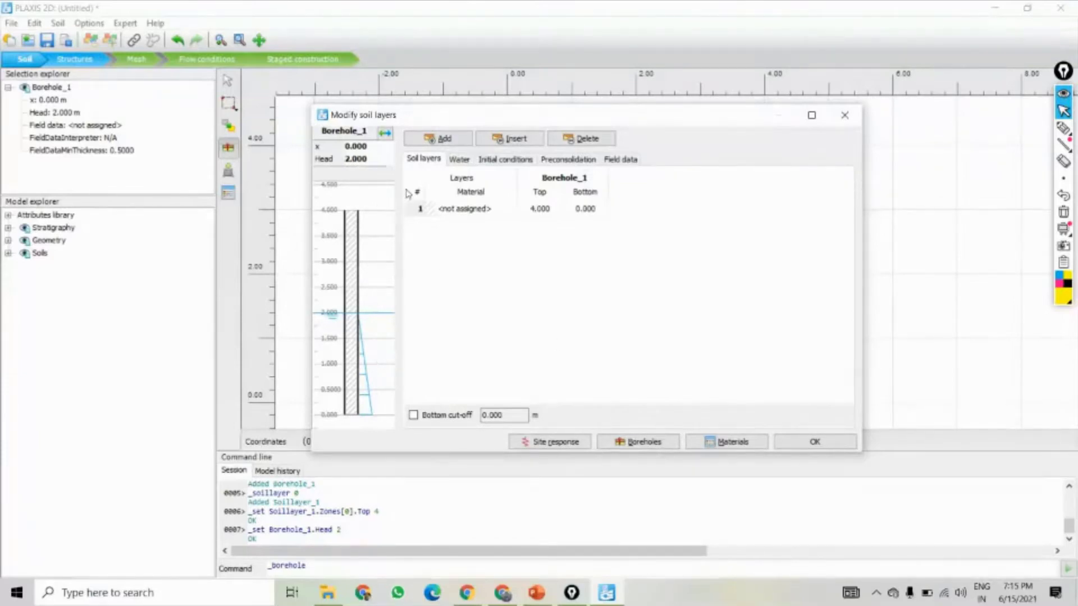
# - Open the project's material sets for the unassigned soil layer
pyautogui.click(488, 209)
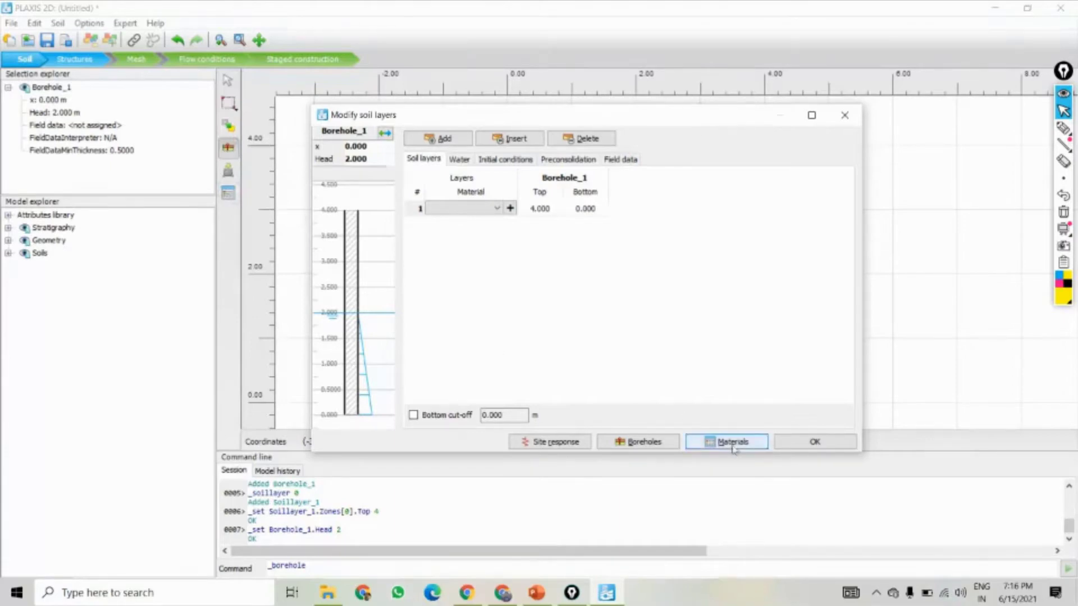
pyautogui.click(58, 23)
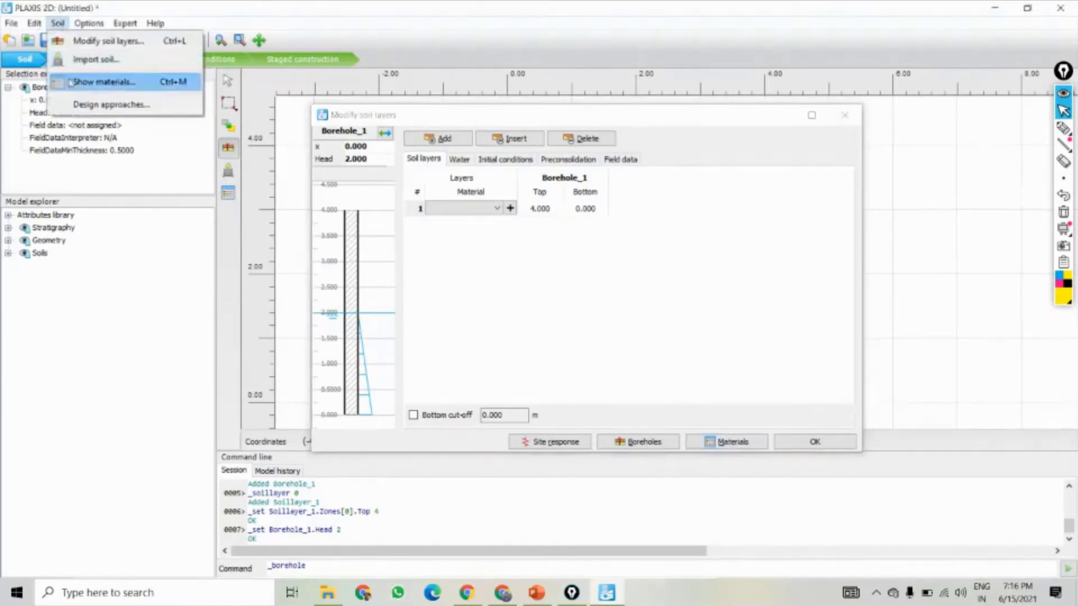
pyautogui.click(295, 19)
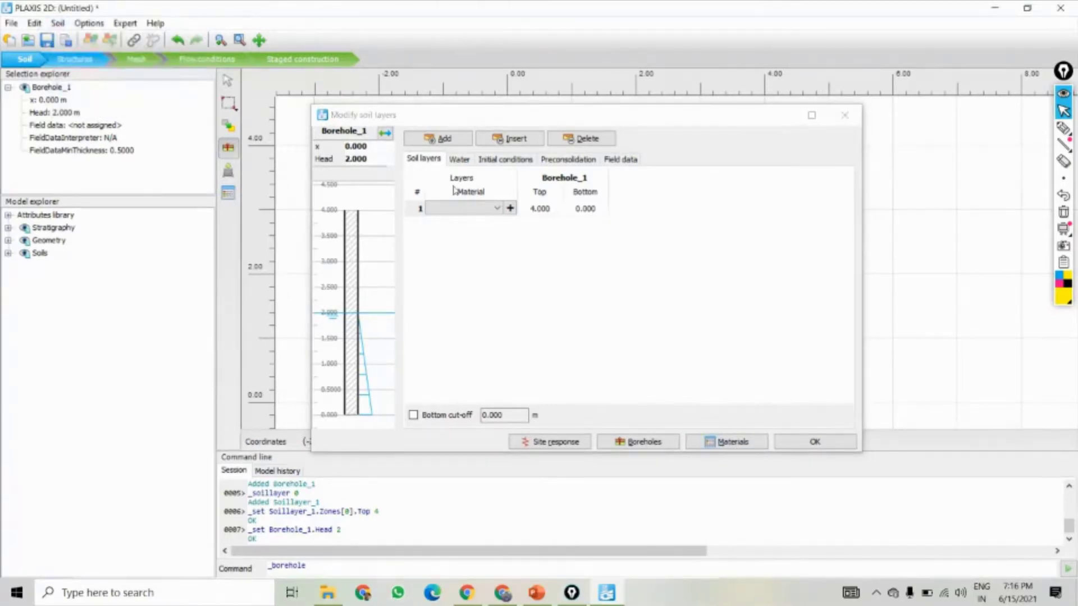
pyautogui.click(725, 444)
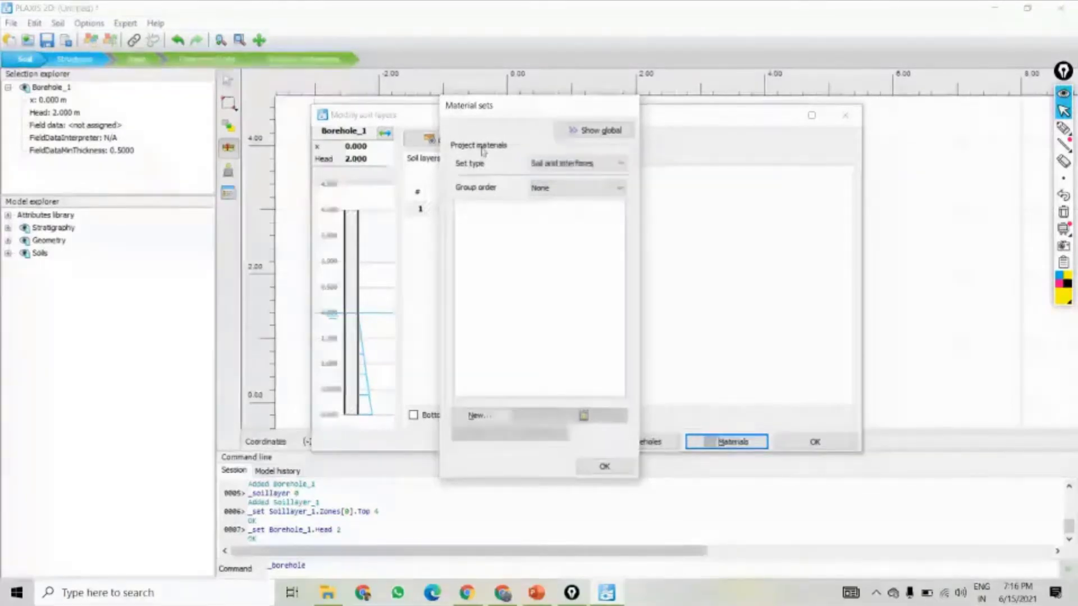
# - Look through the material set types, including geogrids and anchors, and return to Soil and interfaces
pyautogui.click(566, 164)
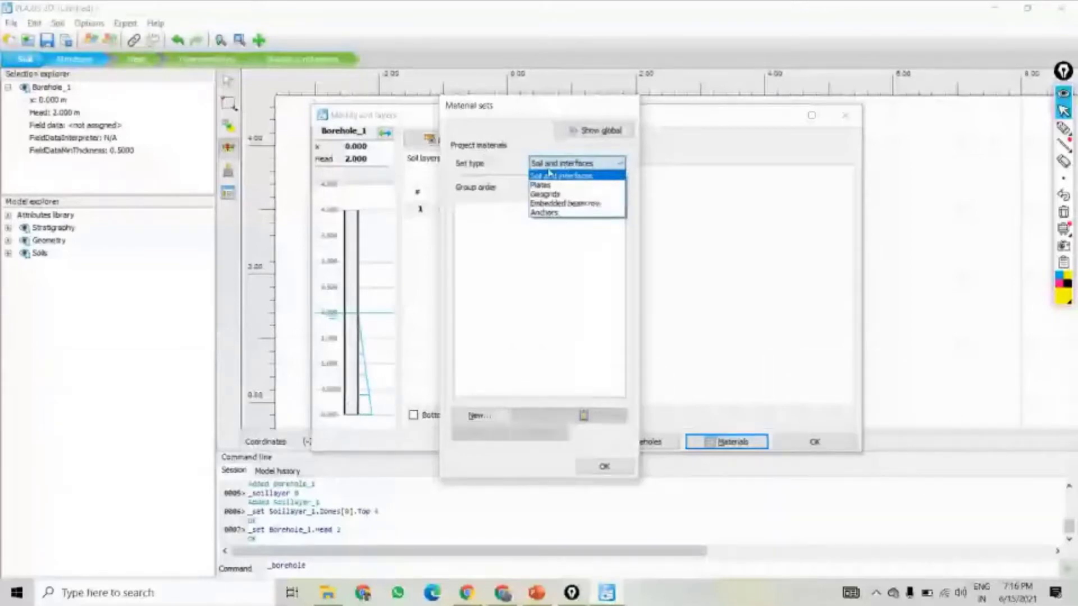
pyautogui.click(550, 185)
pyautogui.press('Down')
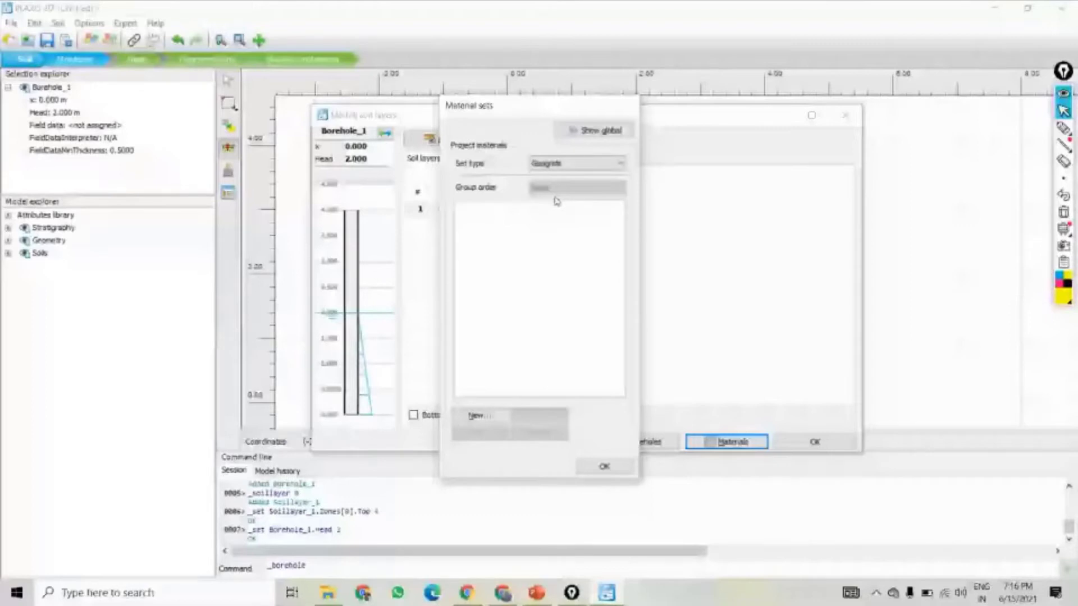
pyautogui.press('Down')
pyautogui.click(563, 164)
pyautogui.click(555, 212)
pyautogui.click(562, 163)
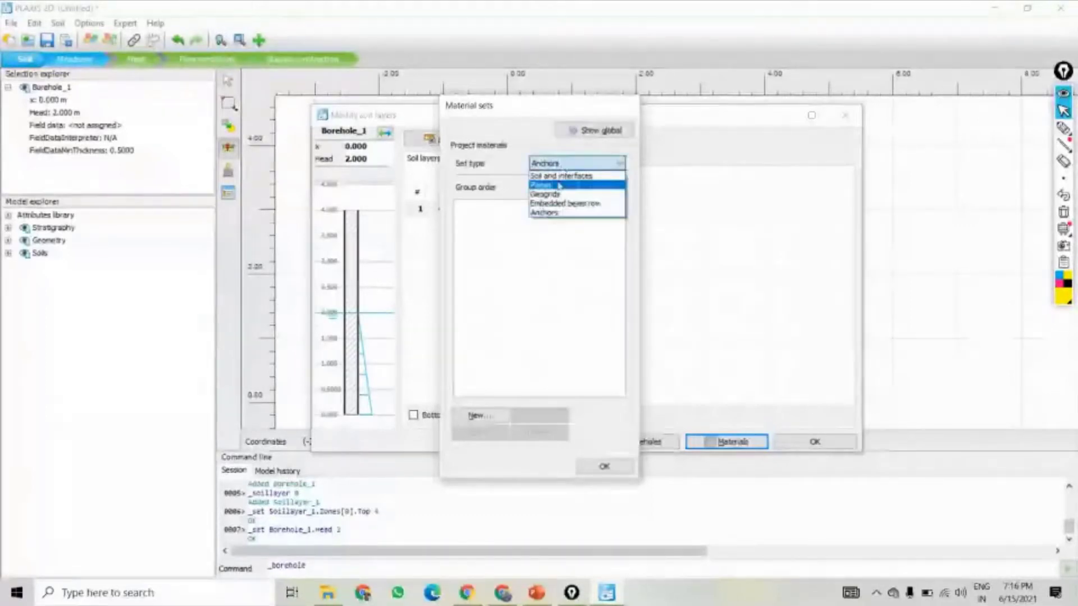
pyautogui.click(559, 177)
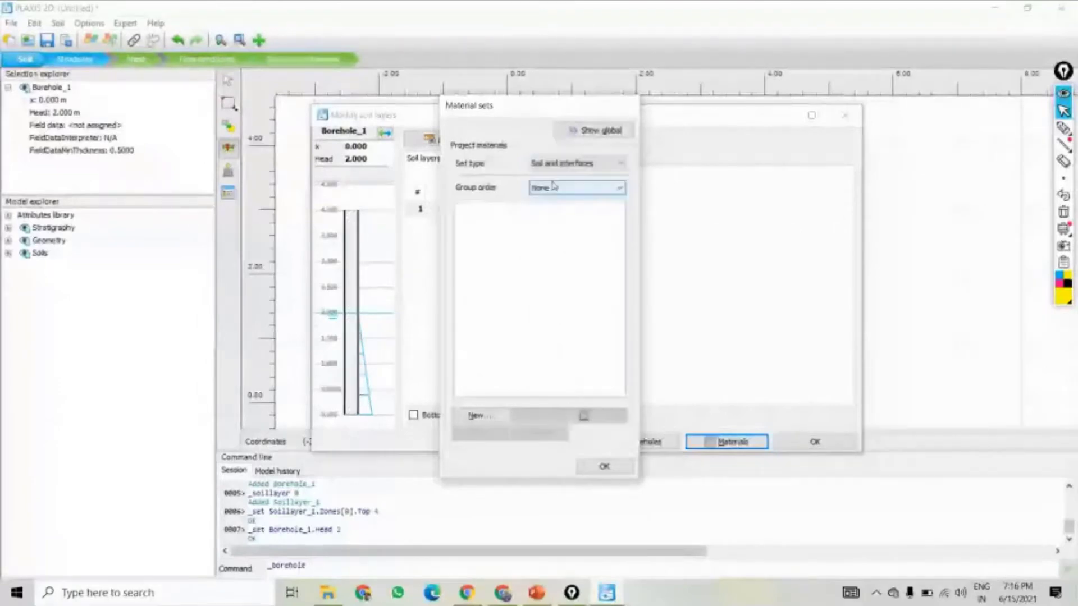
# - Move the material sets dialog aside and create a new soil material set identified as Sand
pyautogui.moveTo(515, 113); pyautogui.dragTo(766, 114)
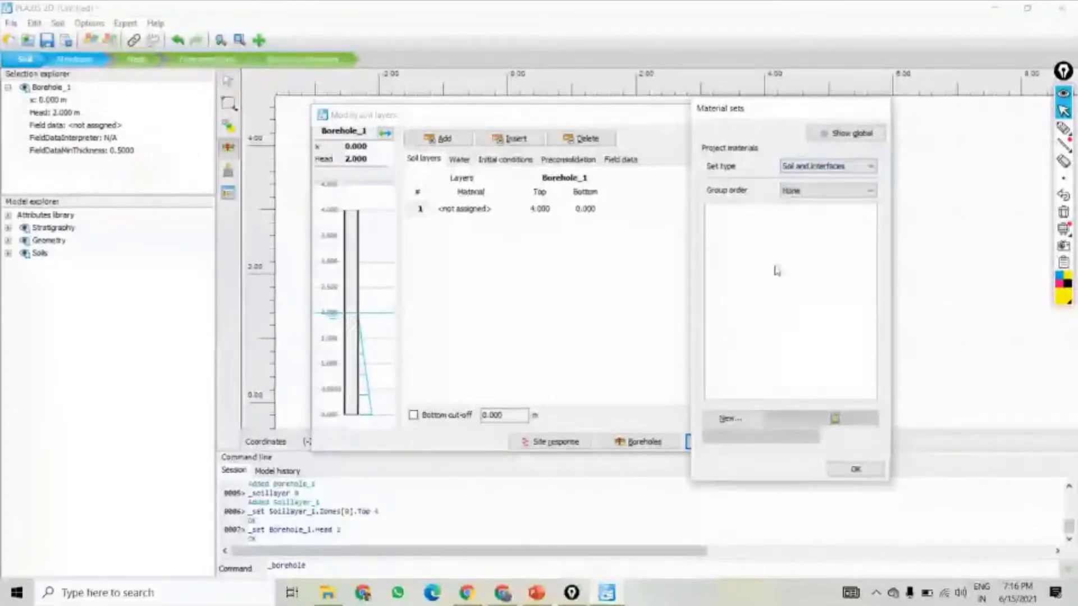
pyautogui.click(730, 418)
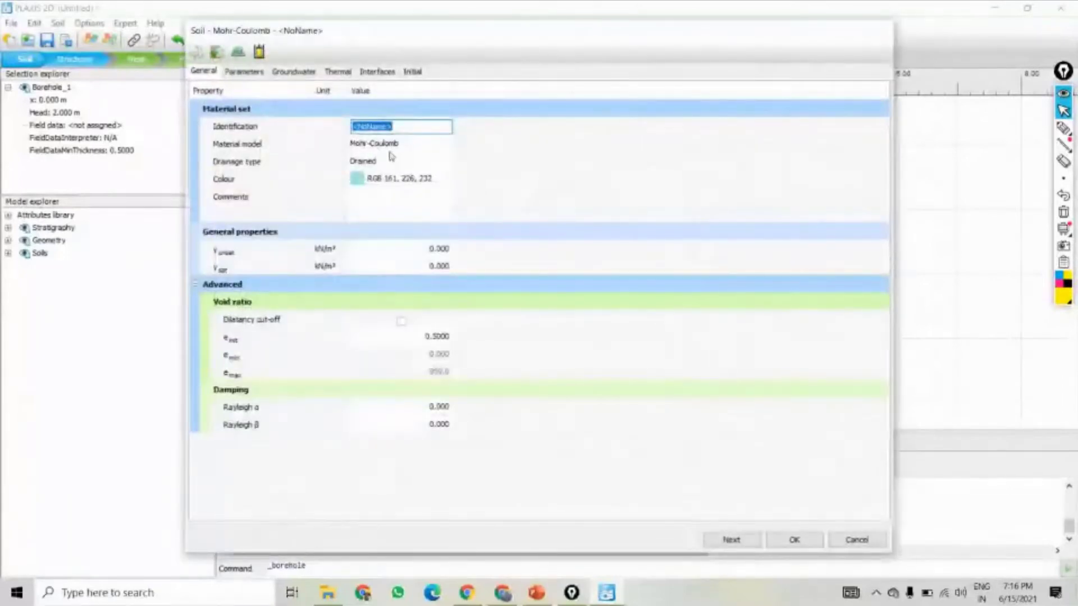
pyautogui.write('S')
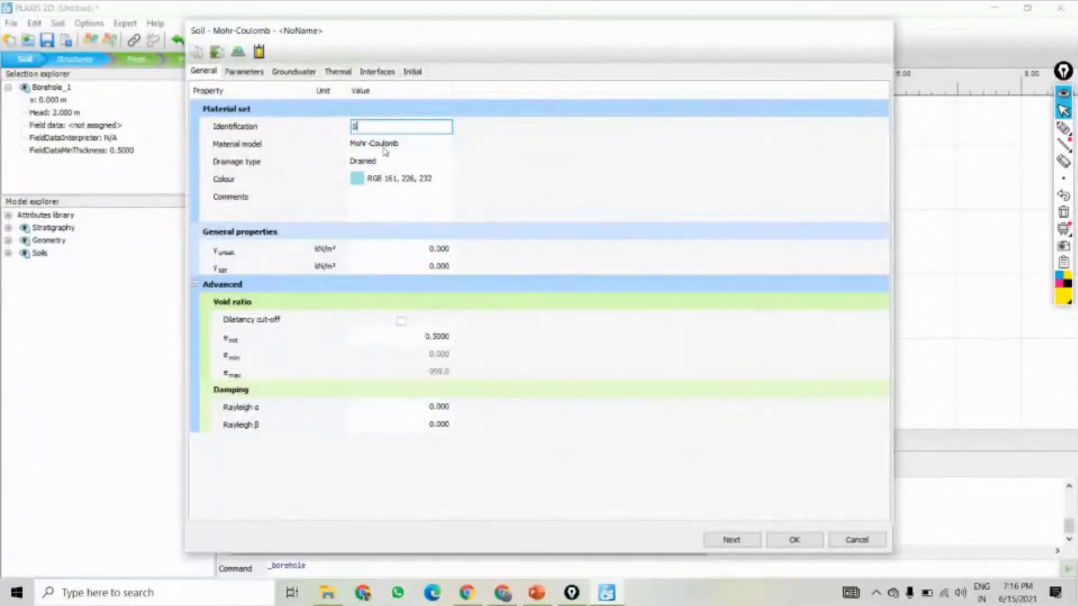
pyautogui.write('and')
pyautogui.click(543, 166)
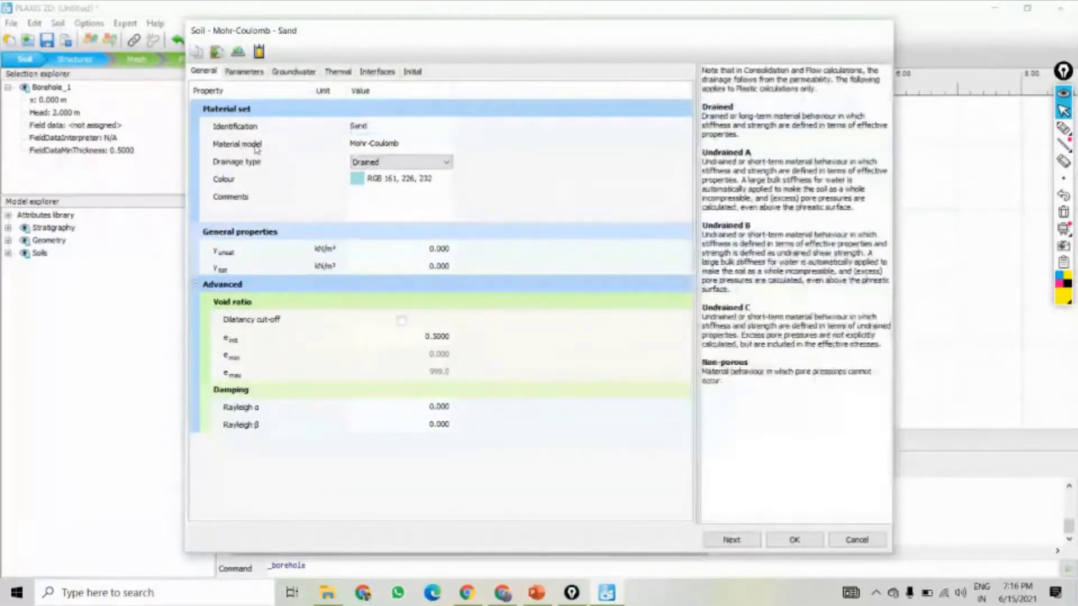
# - Review the available material models and choose Mohr-Coulomb for the Sand material
pyautogui.click(393, 147)
pyautogui.click(405, 147)
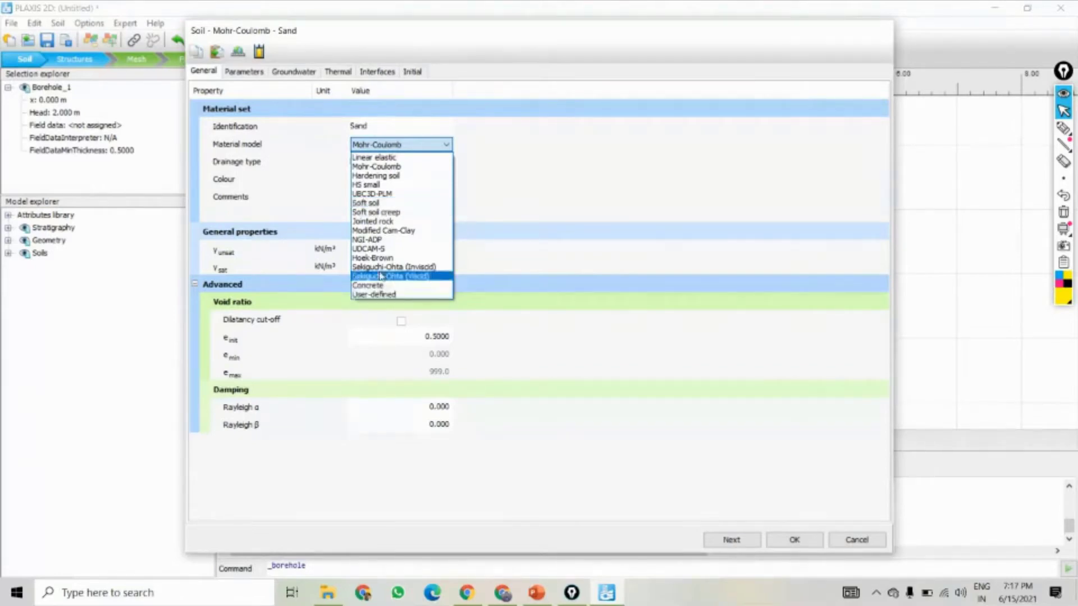
pyautogui.press('Up')
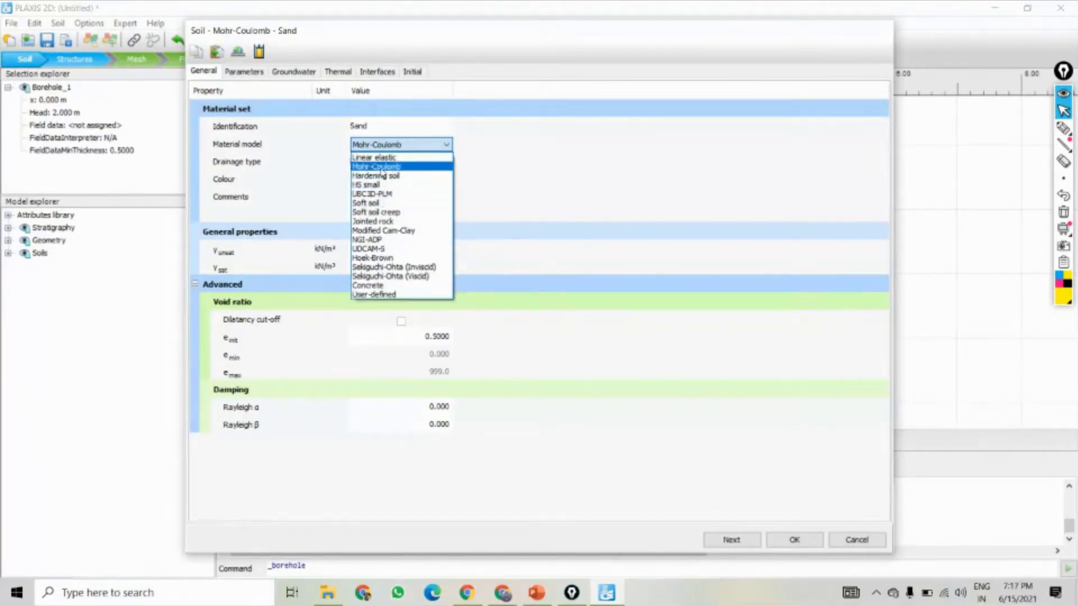
pyautogui.press('Return')
# - Examine the Sand material's drainage type descriptions and colour settings, keeping the Drained type
pyautogui.click(496, 164)
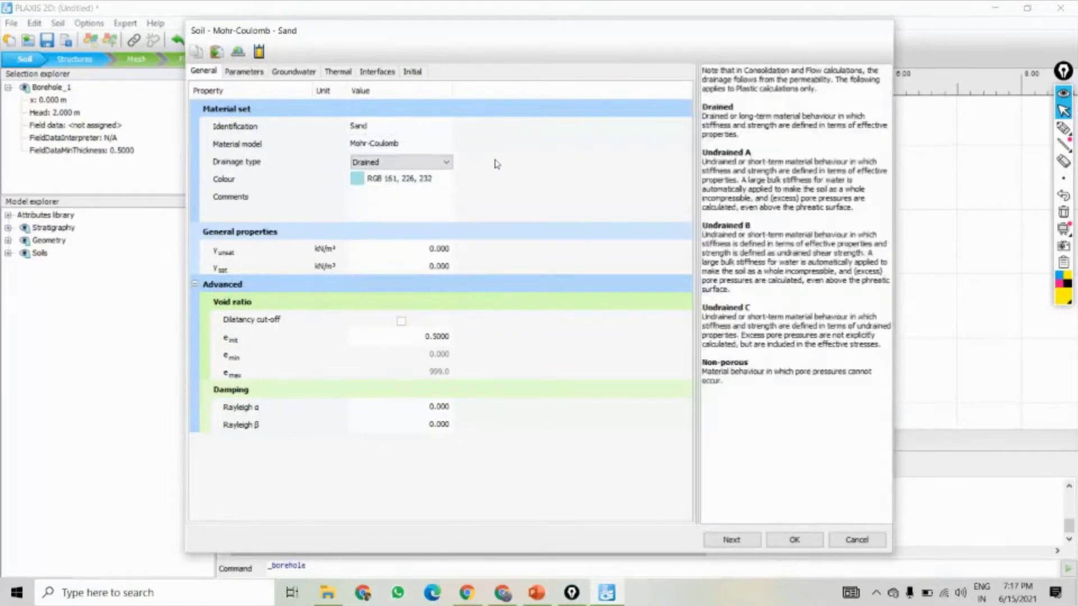
pyautogui.click(310, 168)
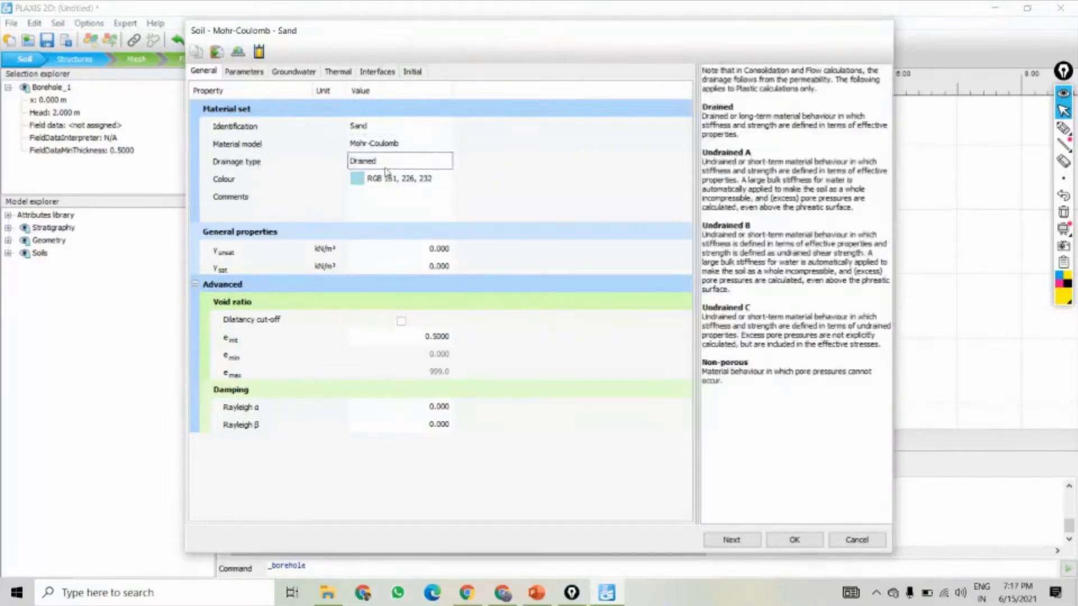
pyautogui.click(565, 174)
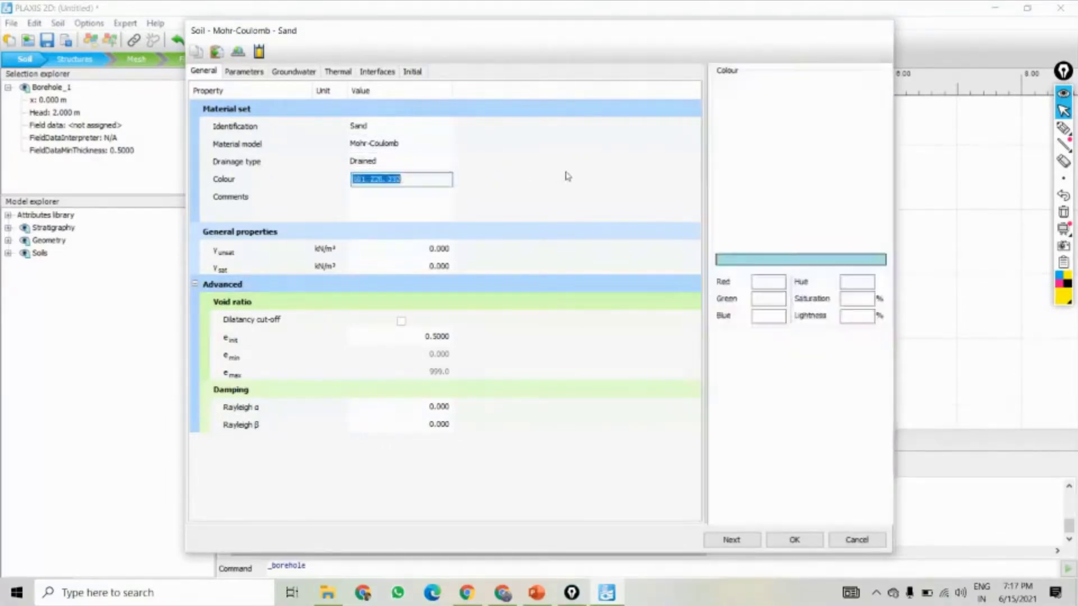
pyautogui.click(409, 167)
pyautogui.click(489, 162)
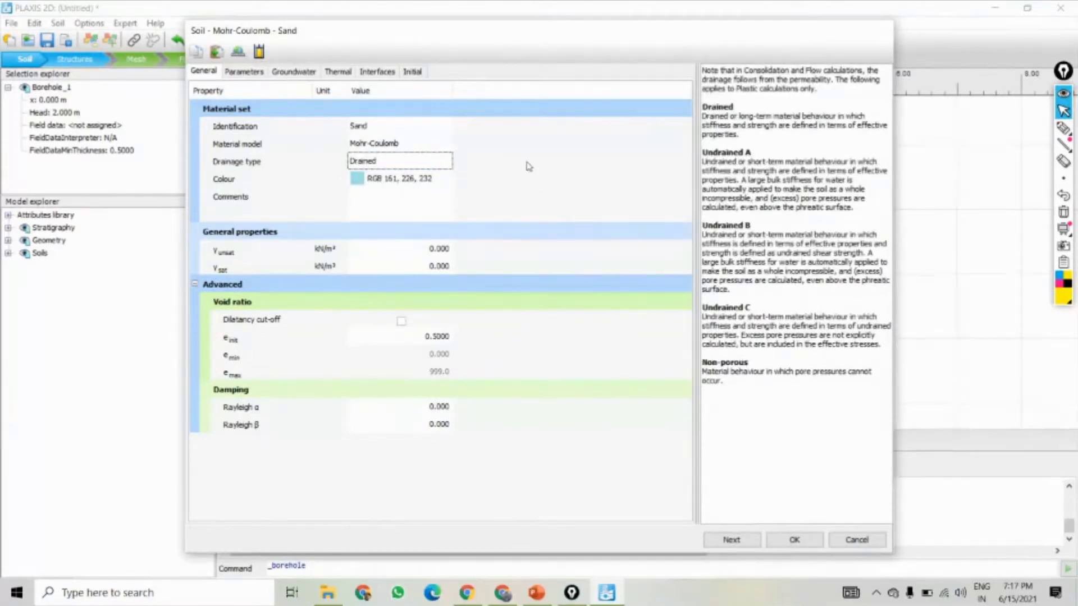
pyautogui.doubleClick(701, 107)
pyautogui.click(366, 179)
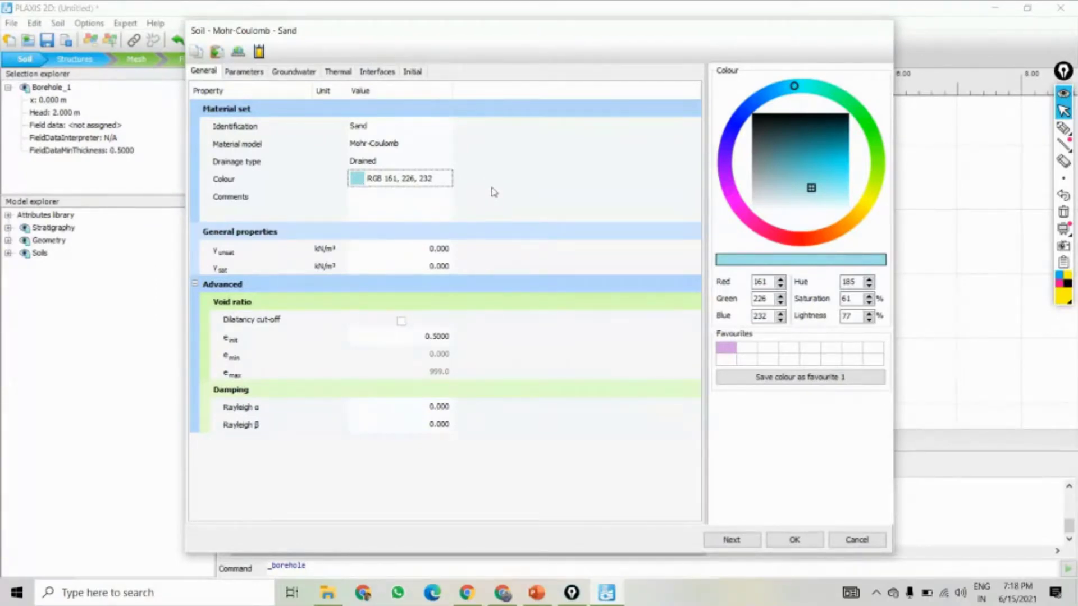
# - Set the Sand material's unsaturated unit weight to 17 kN/m³ and its saturated unit weight to 20 kN/m³
pyautogui.click(283, 251)
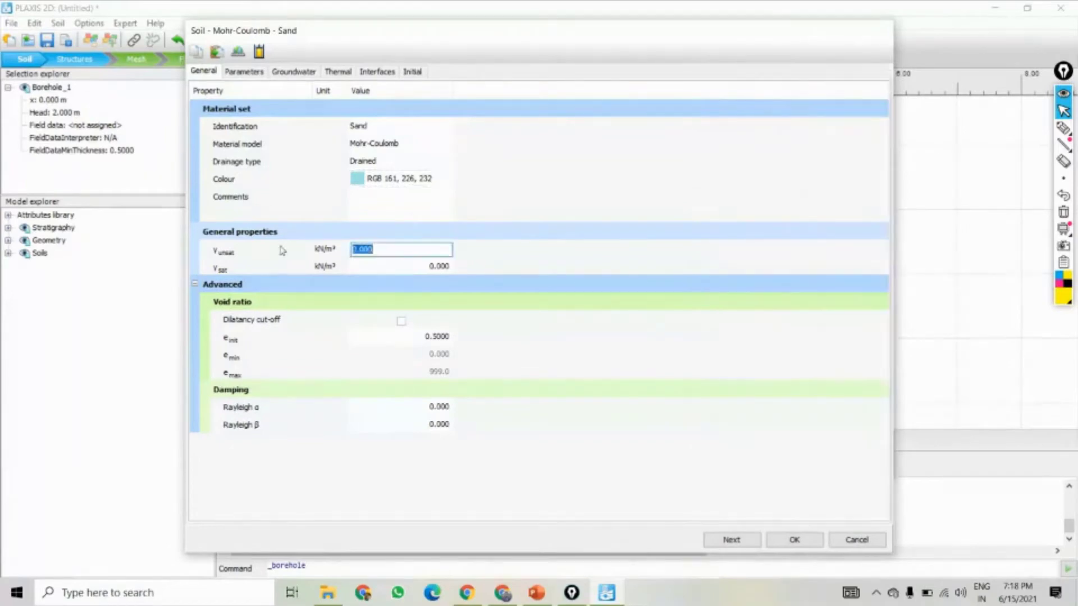
pyautogui.click(560, 273)
pyautogui.click(484, 249)
pyautogui.click(494, 268)
pyautogui.click(498, 251)
pyautogui.write('17')
pyautogui.click(423, 270)
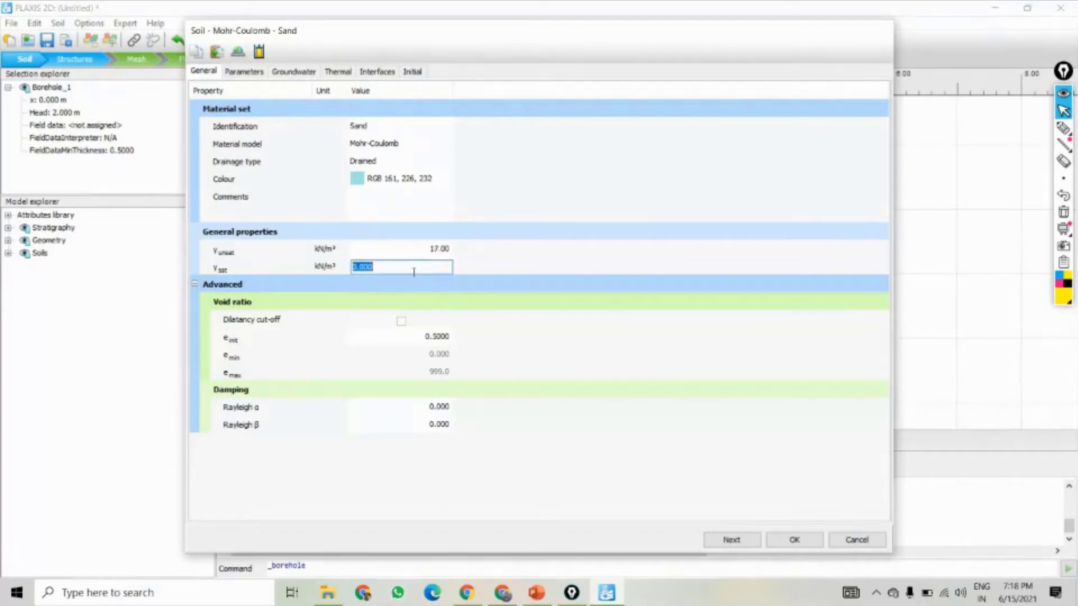
pyautogui.write('20')
pyautogui.click(516, 338)
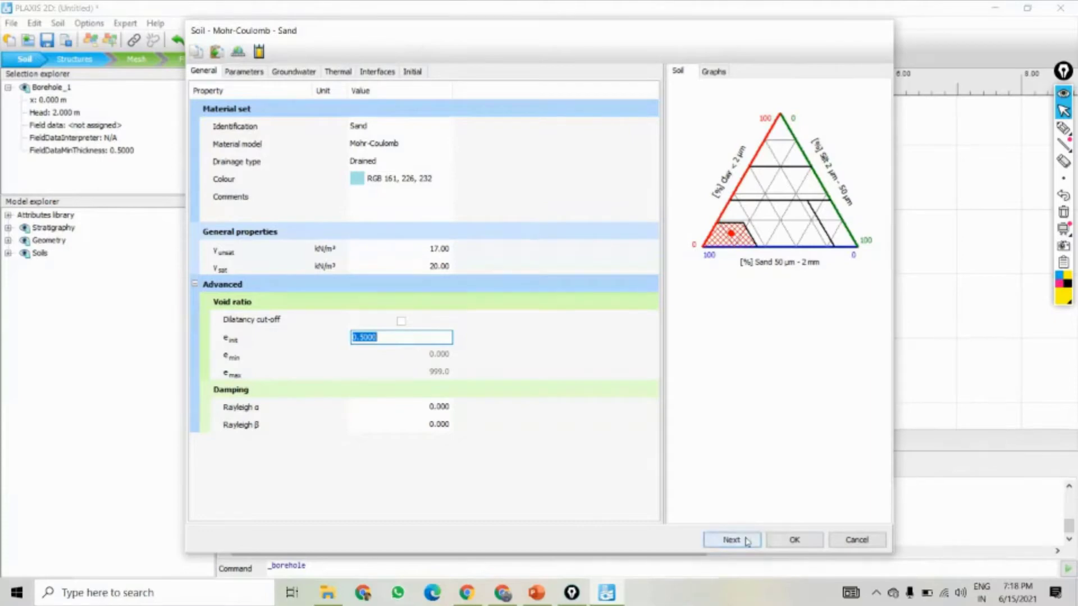
# - Set the Sand material's stiffness E' to 1.3e4 kN/m² and its Poisson's ratio to 0.3
pyautogui.click(246, 72)
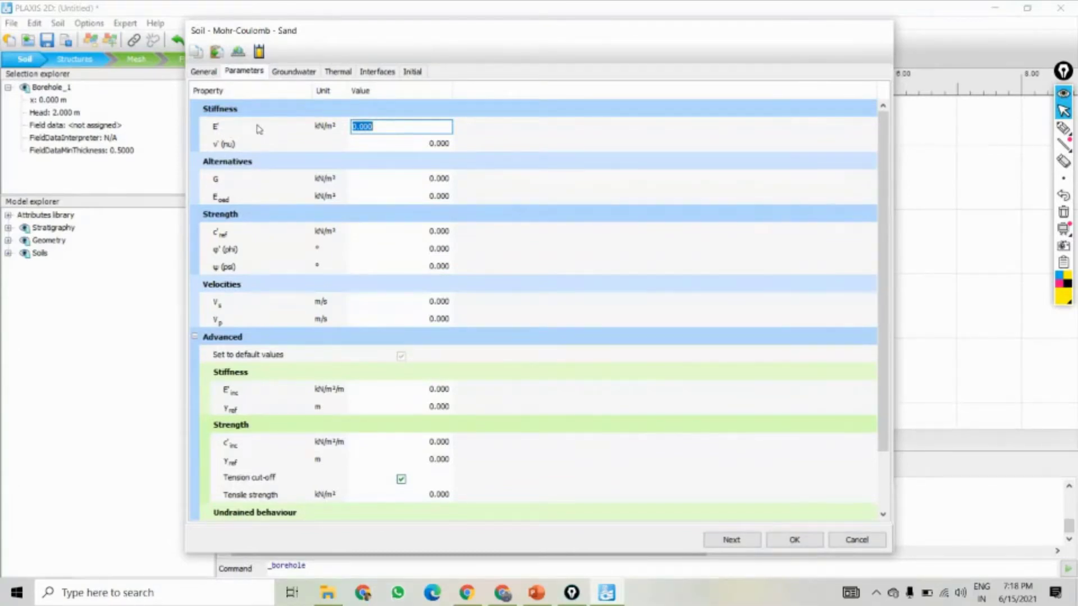
pyautogui.write('1.3e4')
pyautogui.click(469, 133)
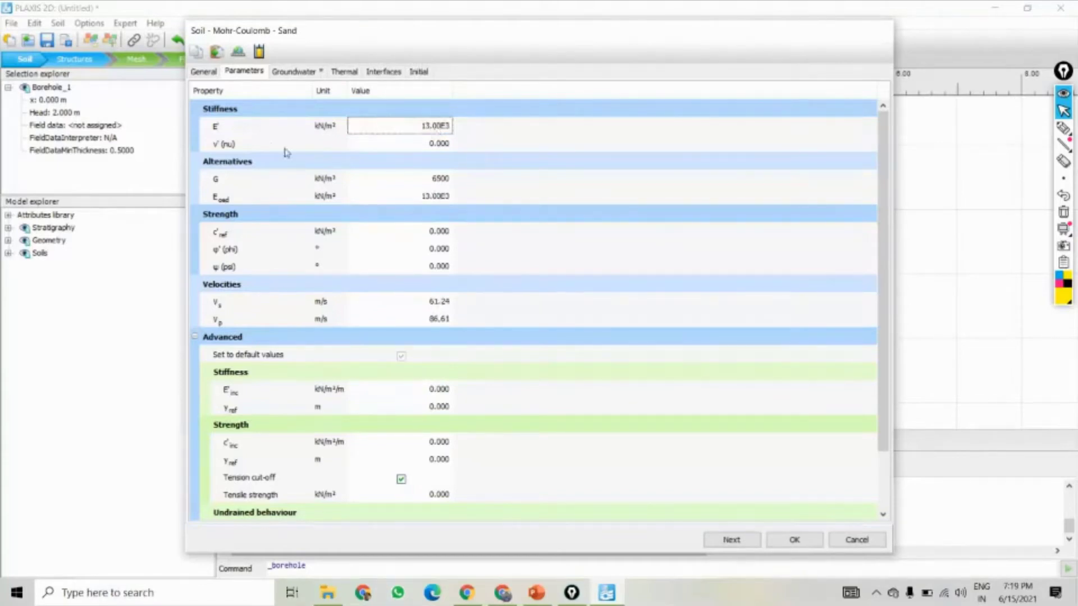
pyautogui.click(396, 144)
pyautogui.write('0.3')
pyautogui.press('Return')
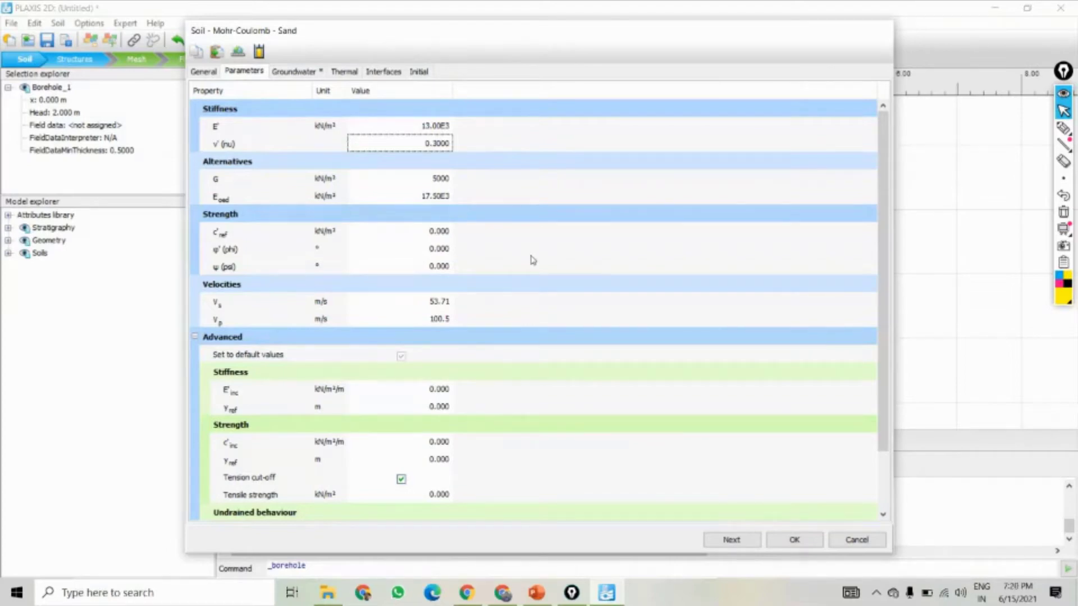
# - Set the Sand material's cohesion c'ref to 1 kN/m² and friction angle phi to 30°, leaving the dilatancy angle psi at 0°
pyautogui.click(203, 71)
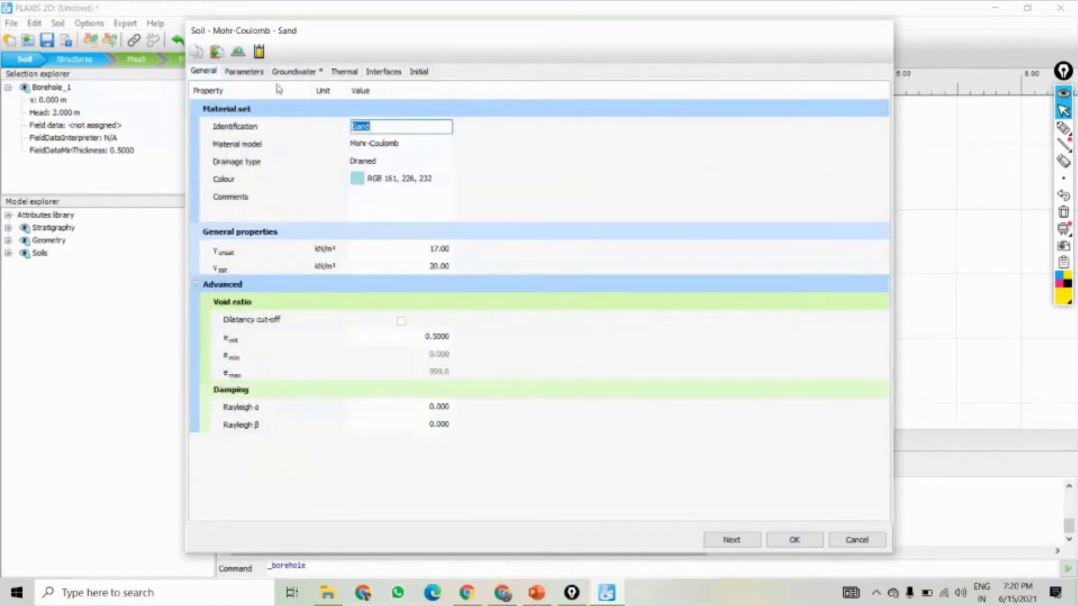
pyautogui.click(248, 73)
pyautogui.click(418, 232)
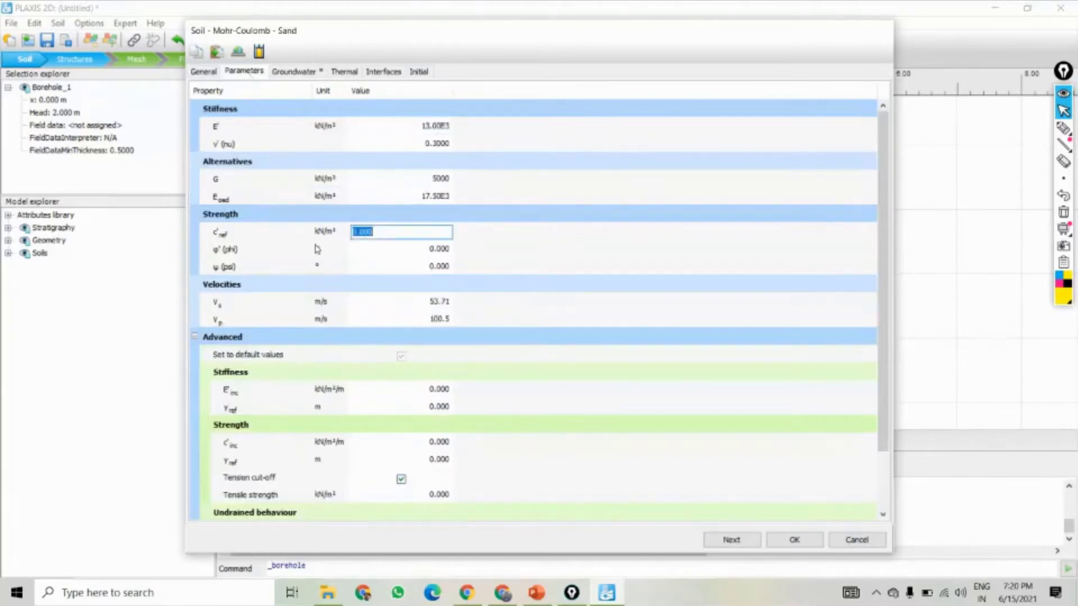
pyautogui.write('1')
pyautogui.click(384, 250)
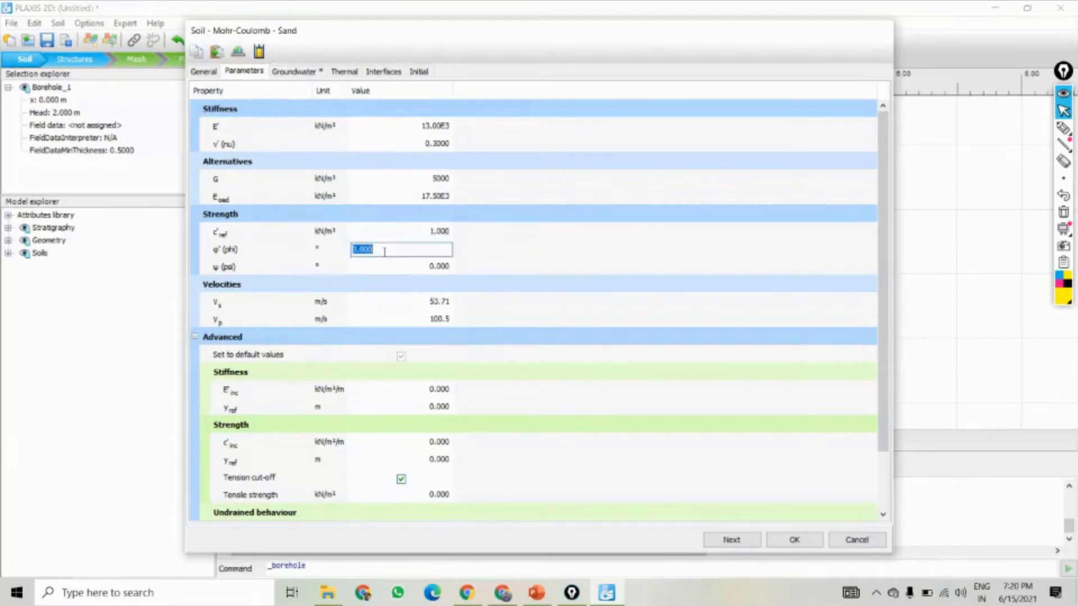
pyautogui.write('30')
pyautogui.click(472, 275)
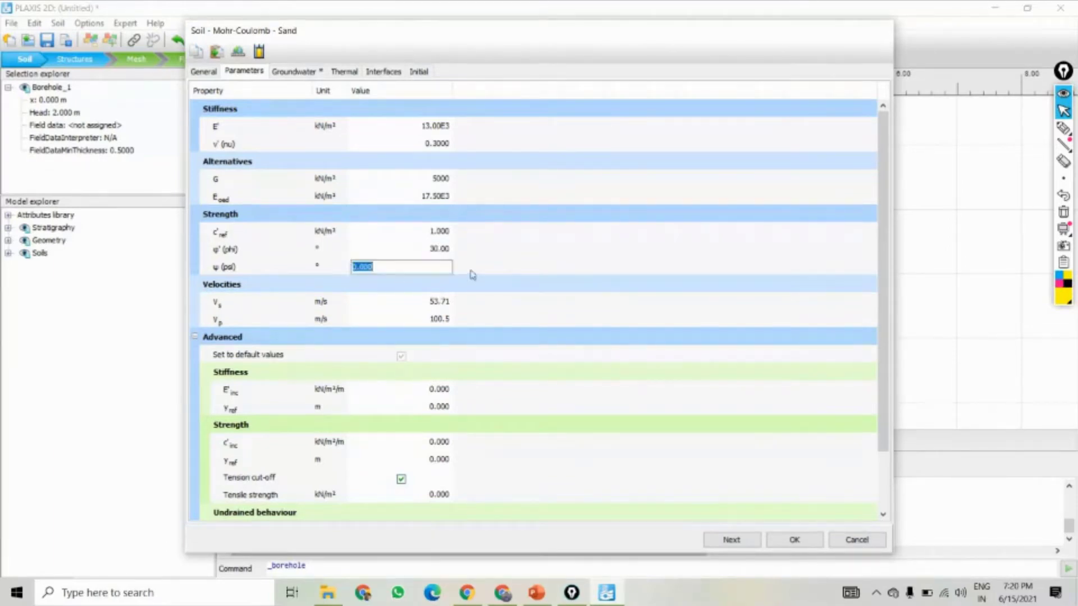
pyautogui.click(497, 275)
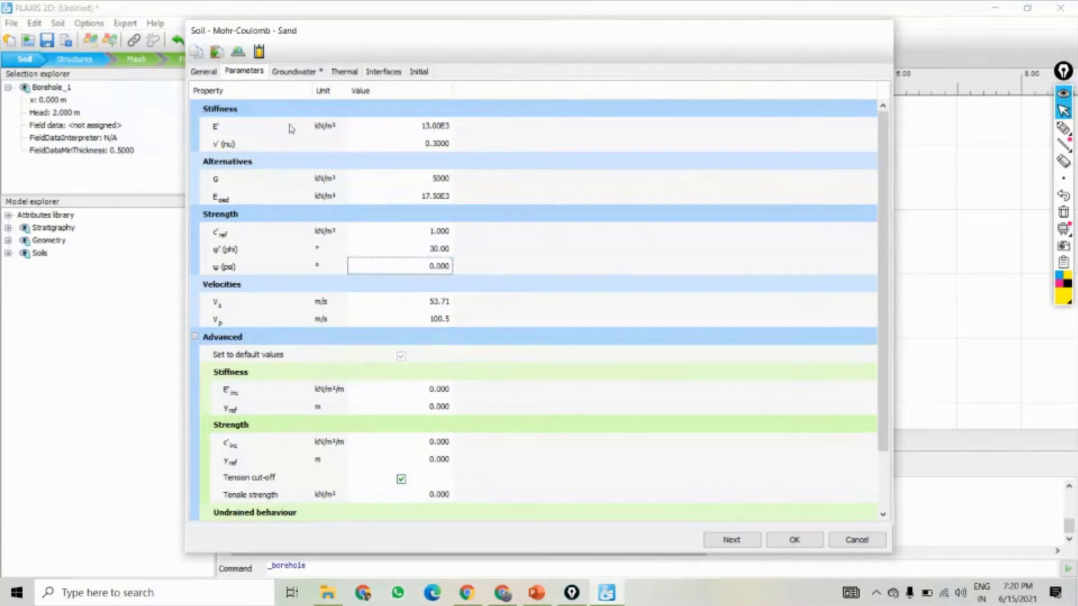
# - Review the Sand material's groundwater, thermal, interface and initial settings without changes, and save the material and the soil layer definition
pyautogui.click(299, 71)
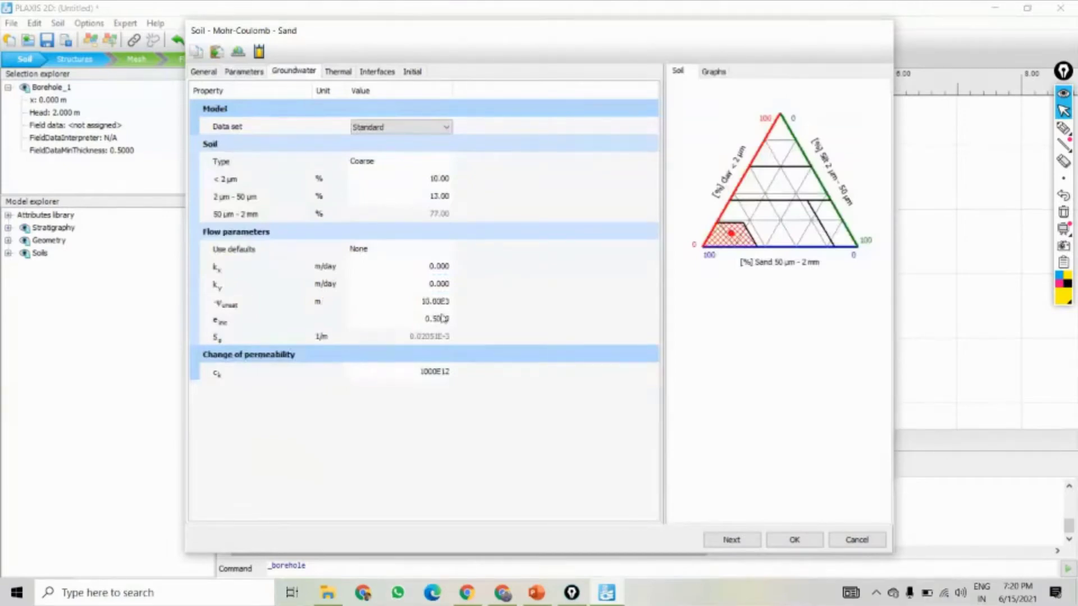
pyautogui.click(338, 72)
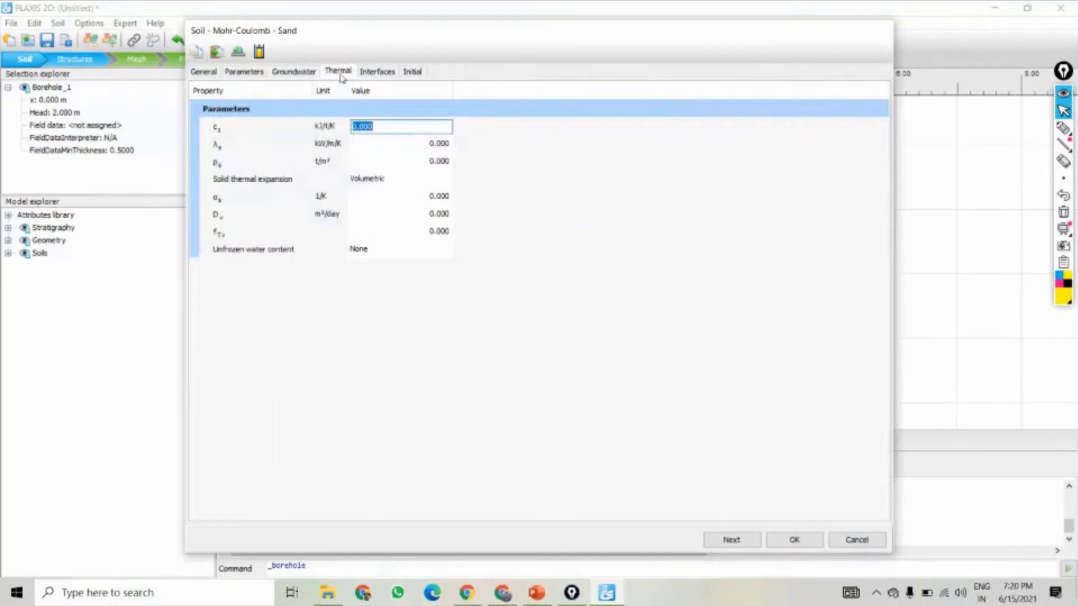
pyautogui.click(386, 71)
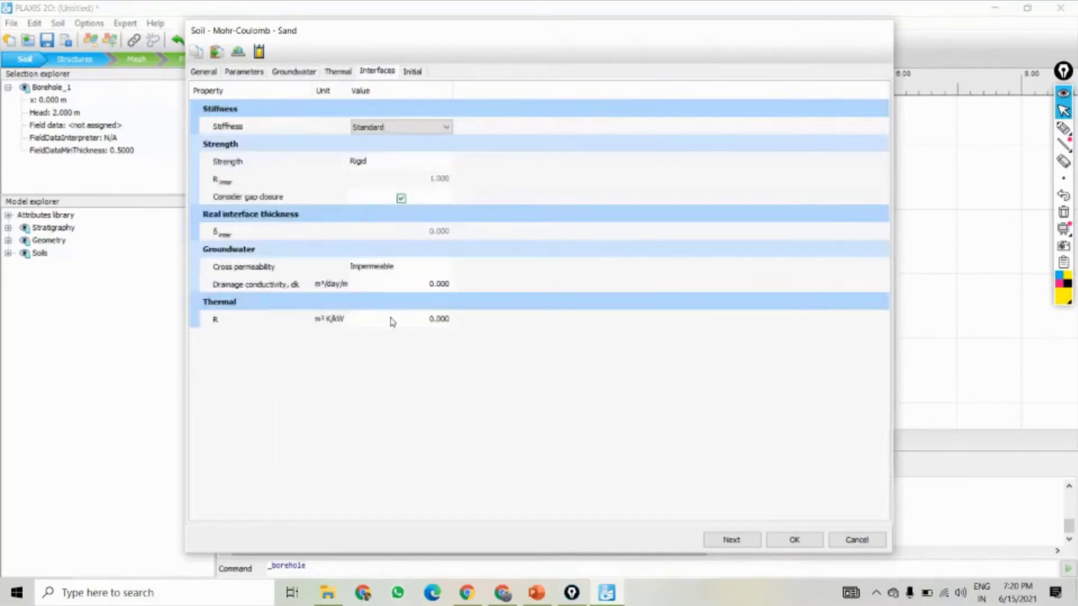
pyautogui.click(415, 72)
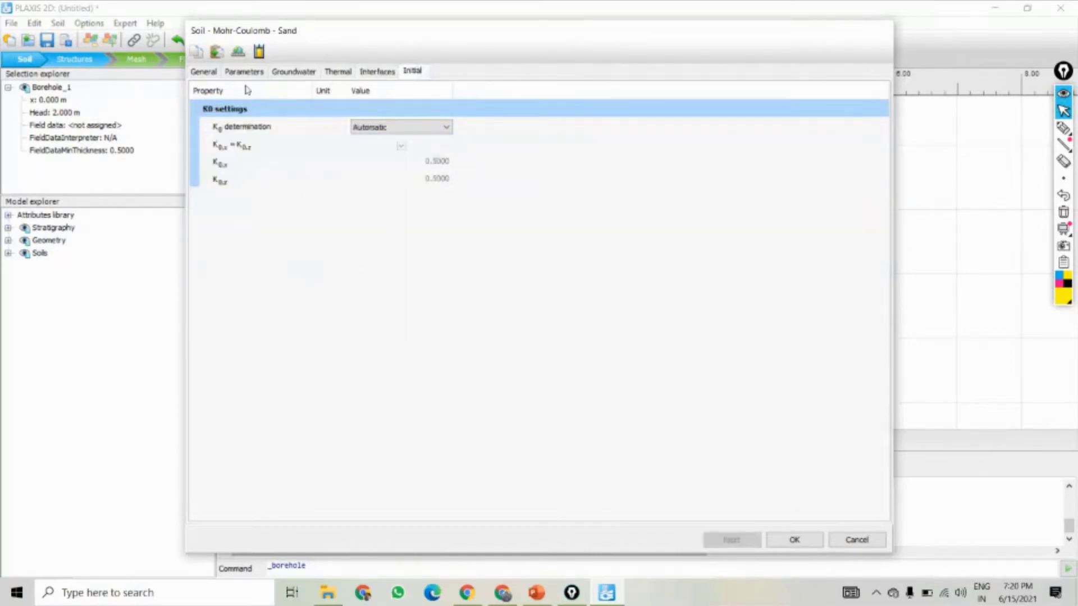
pyautogui.click(205, 73)
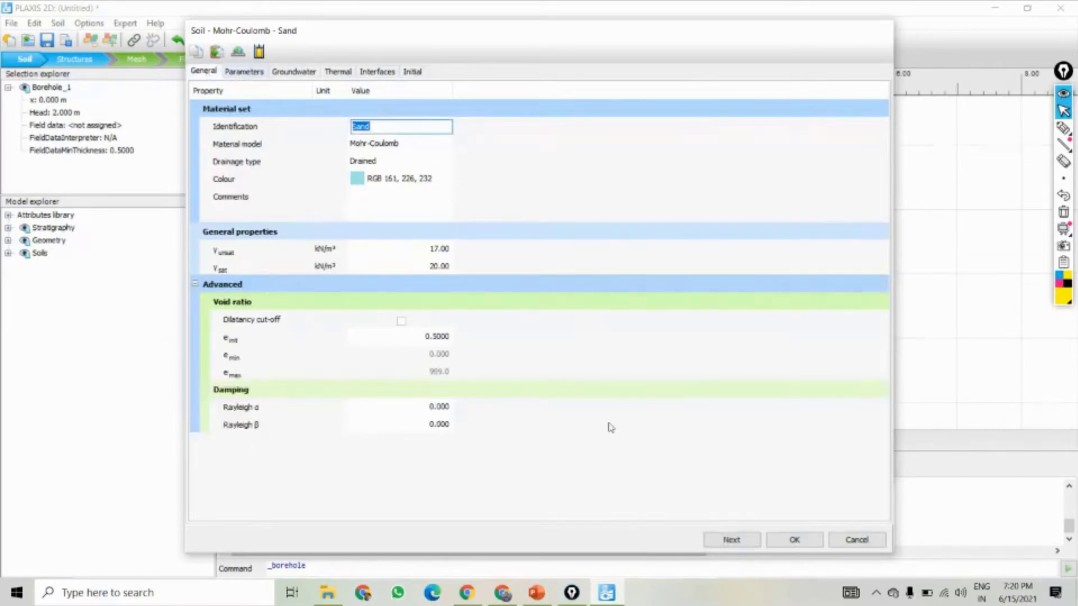
pyautogui.click(794, 540)
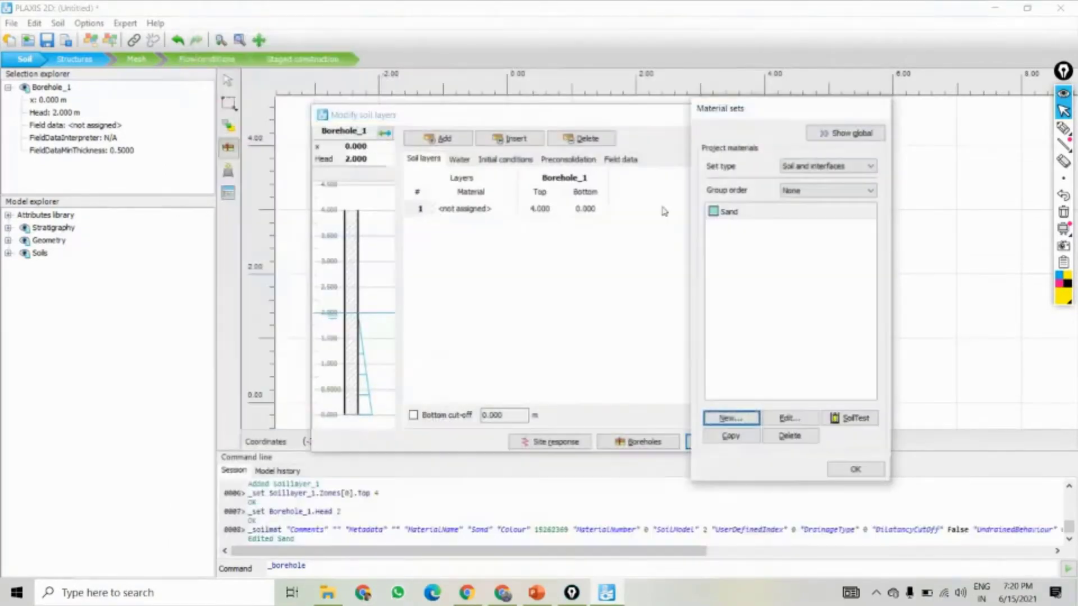
pyautogui.click(852, 472)
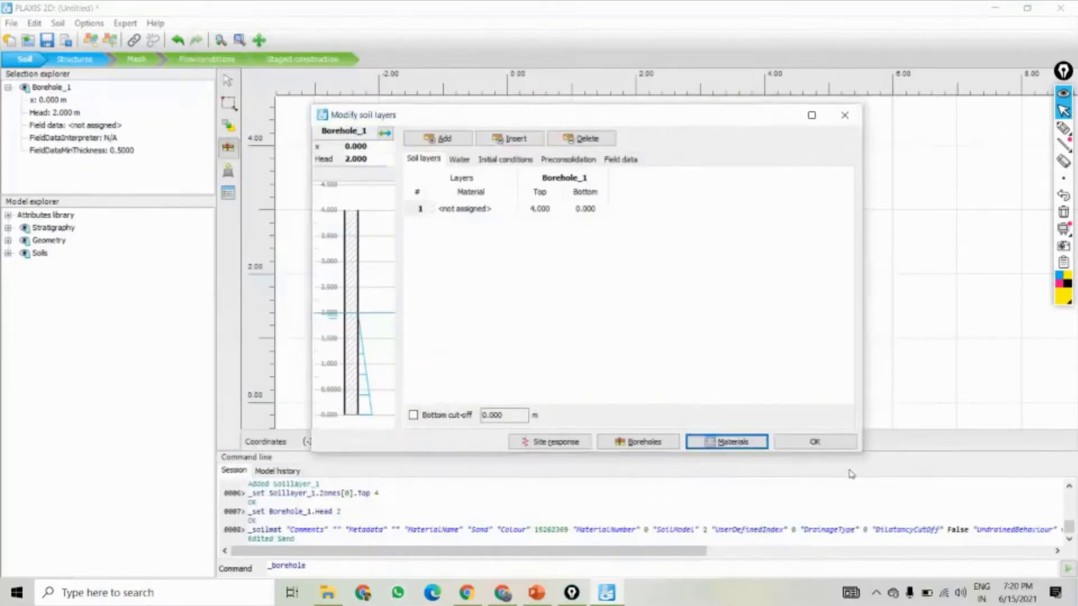
pyautogui.click(812, 441)
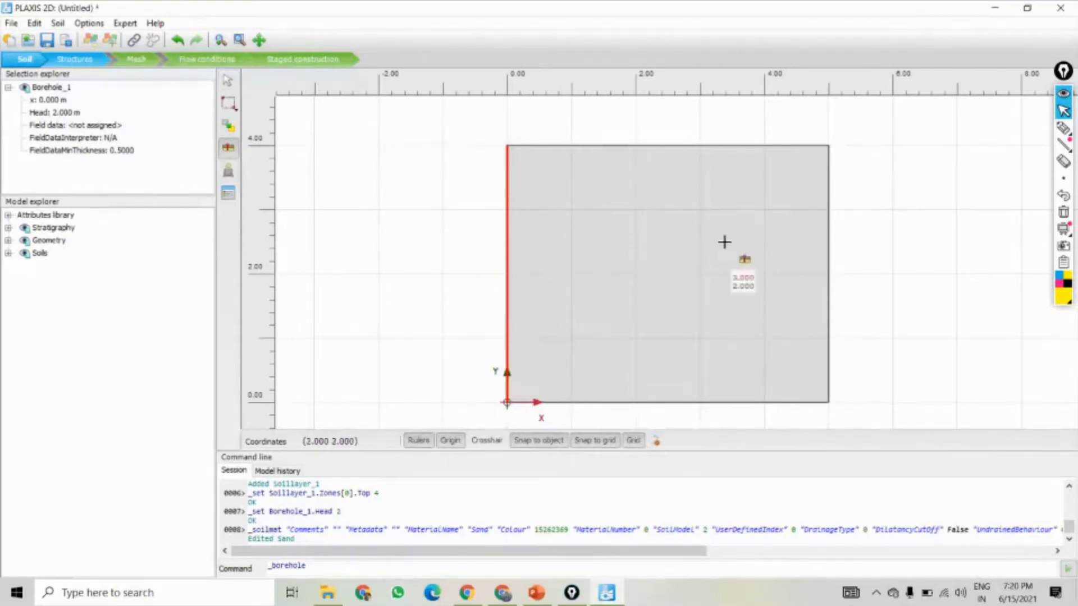
# - Leave borehole creation and select the soil polygon in the model to inspect its properties and material assignment
pyautogui.click(229, 82)
pyautogui.click(703, 314)
pyautogui.click(485, 249)
pyautogui.click(599, 244)
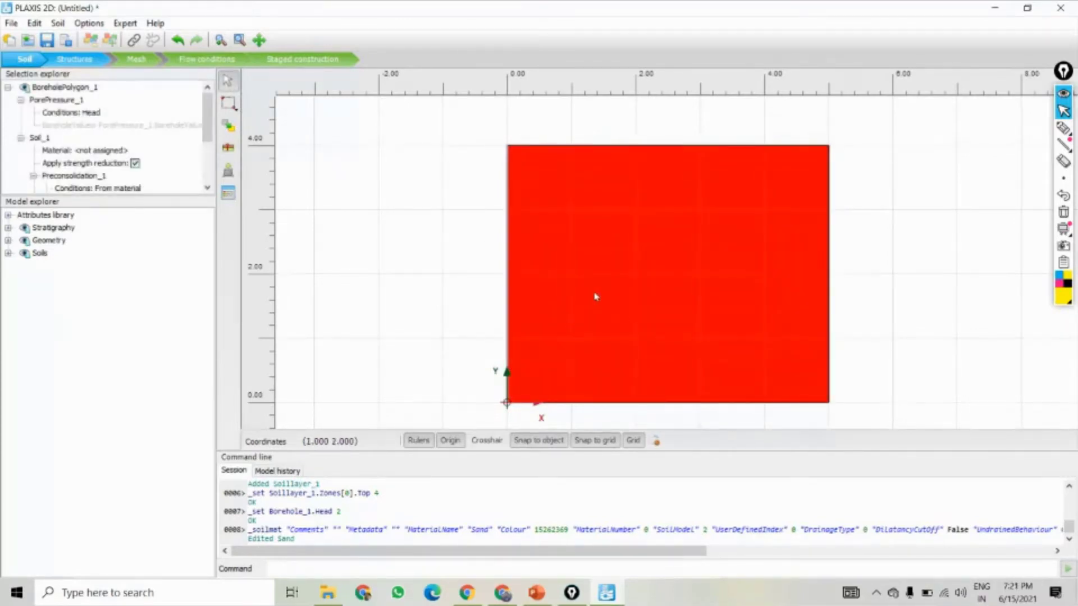
pyautogui.click(498, 295)
pyautogui.click(553, 276)
pyautogui.click(448, 299)
pyautogui.click(622, 257)
pyautogui.click(447, 247)
pyautogui.click(582, 251)
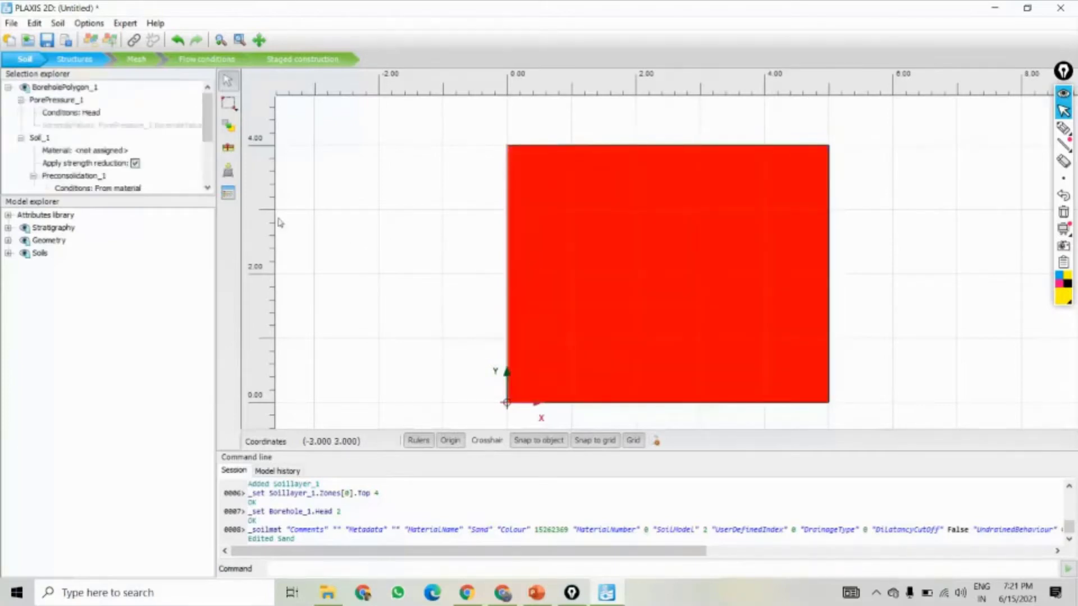
# - Assign the Sand material to the soil polygon and close the material sets
pyautogui.click(228, 193)
pyautogui.moveTo(774, 109); pyautogui.dragTo(918, 97)
pyautogui.click(774, 126)
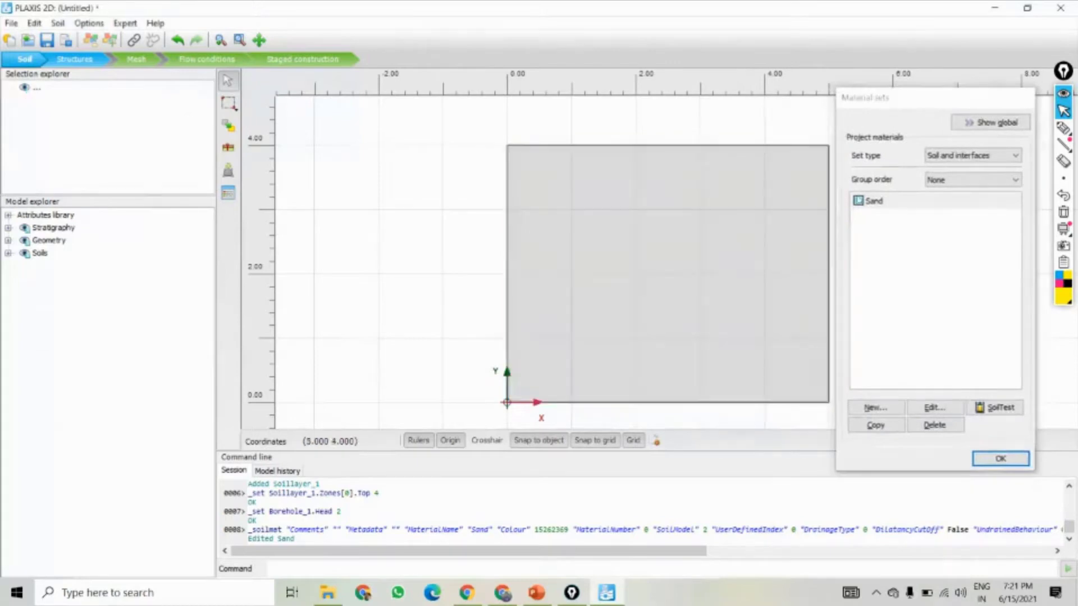
pyautogui.click(863, 202)
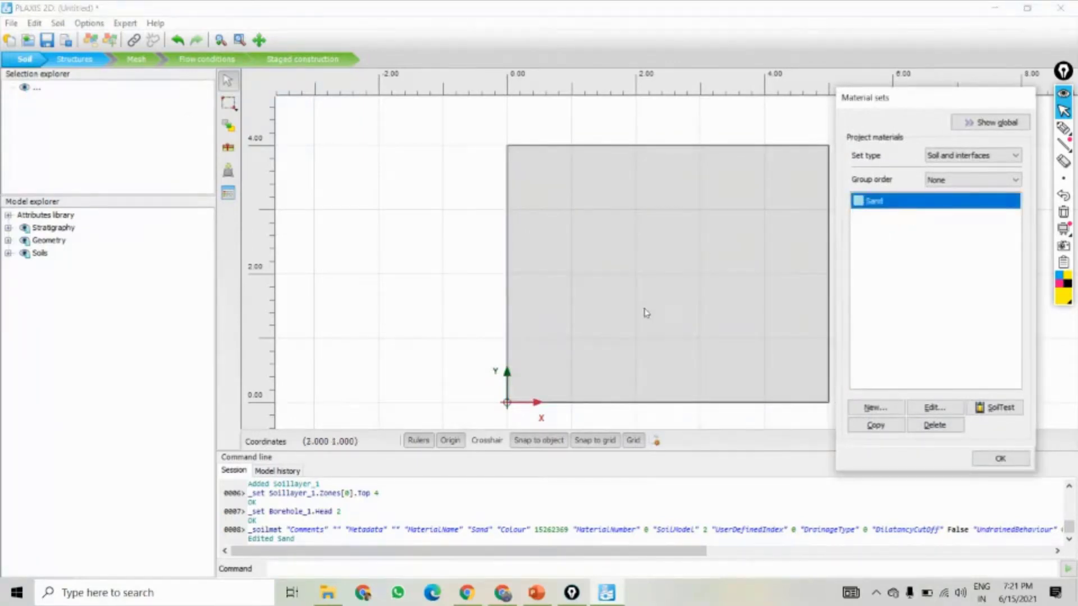
pyautogui.click(598, 290)
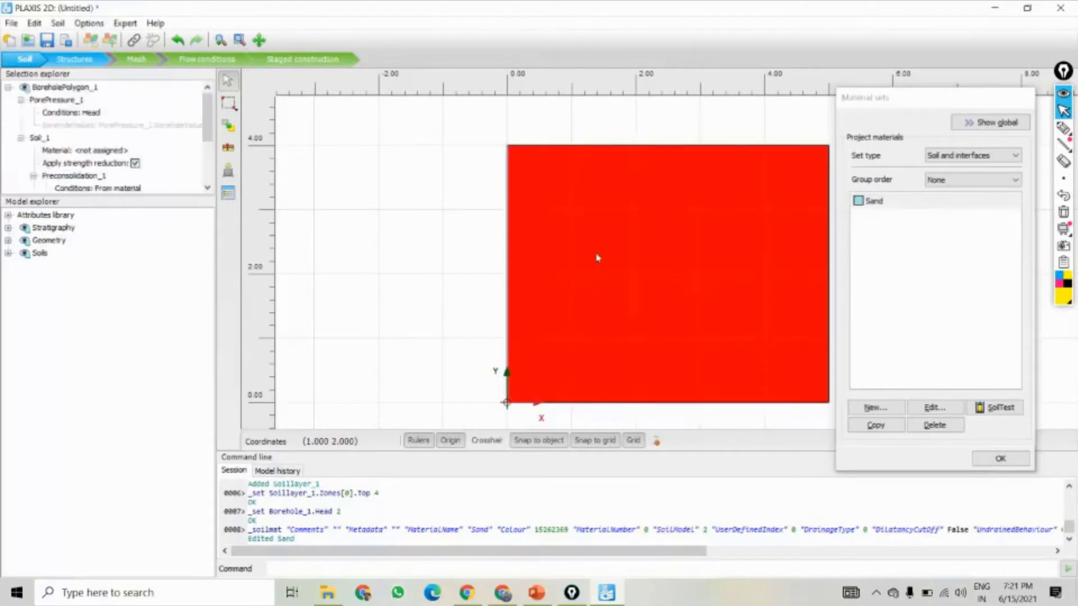
pyautogui.click(103, 151)
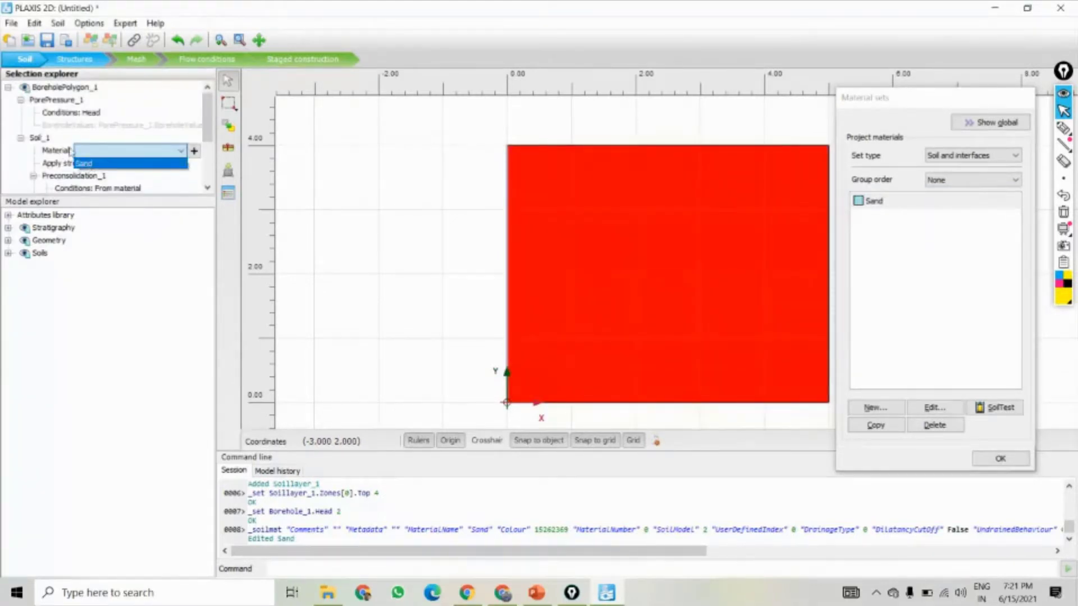
pyautogui.click(104, 165)
pyautogui.click(432, 274)
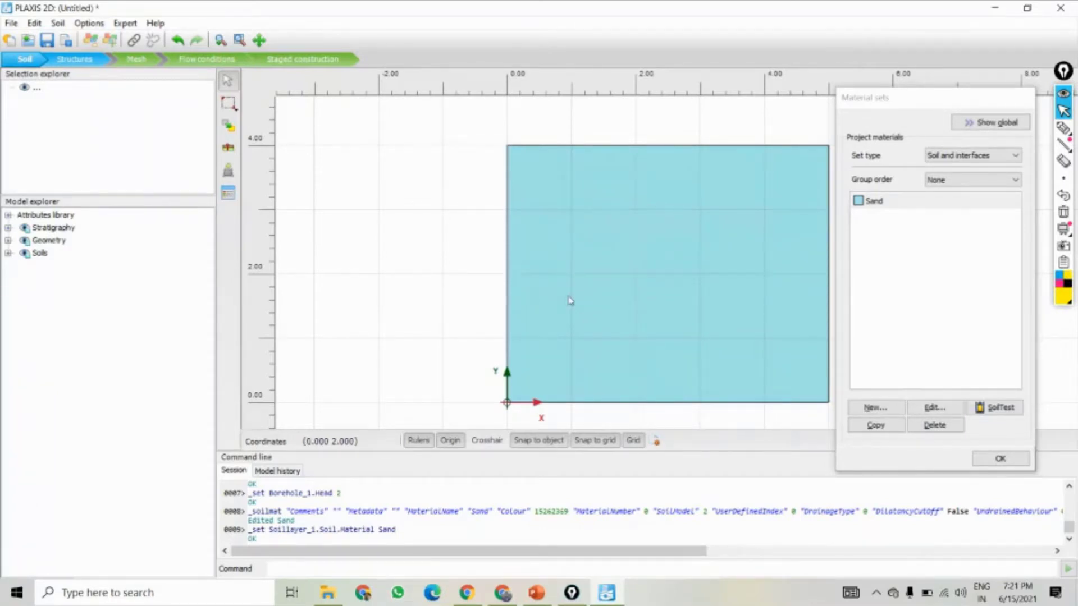
pyautogui.click(996, 461)
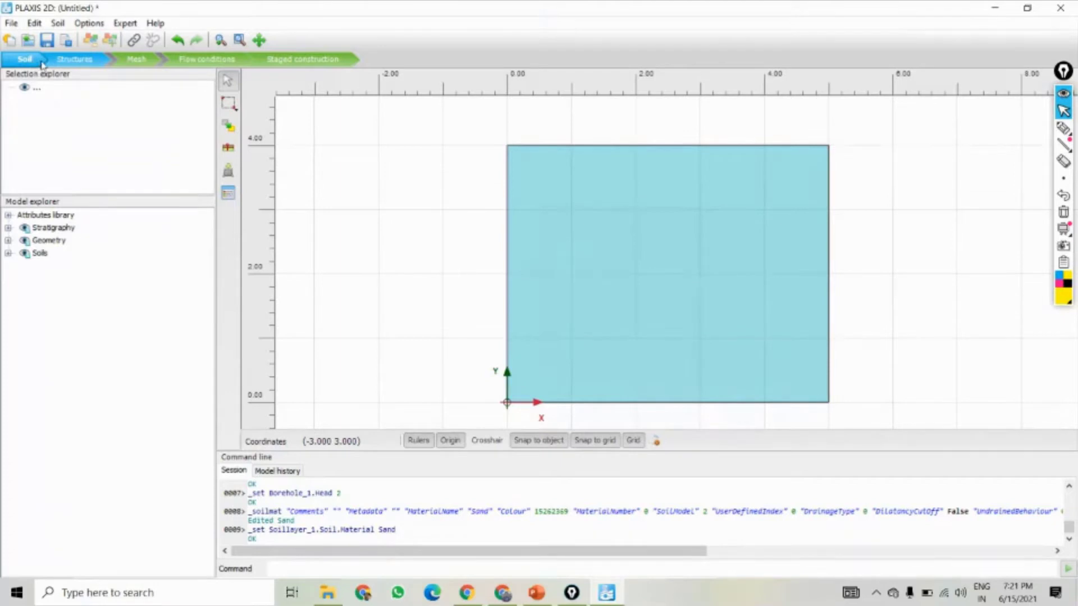
# - Go to the Structures stage and set the grid snapping spacing to 1.5 m
pyautogui.click(79, 65)
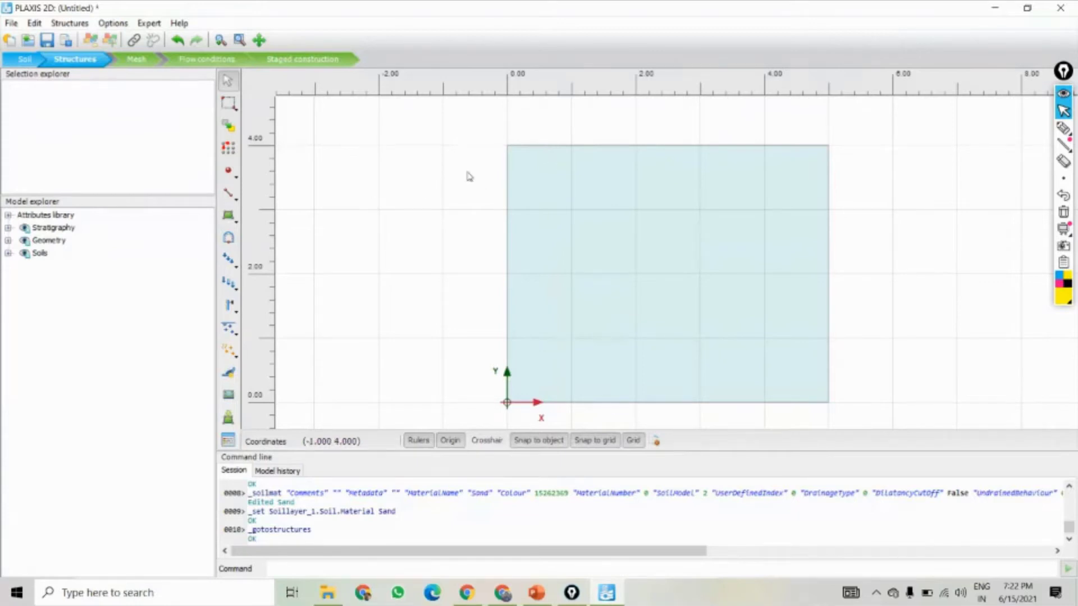
pyautogui.click(655, 443)
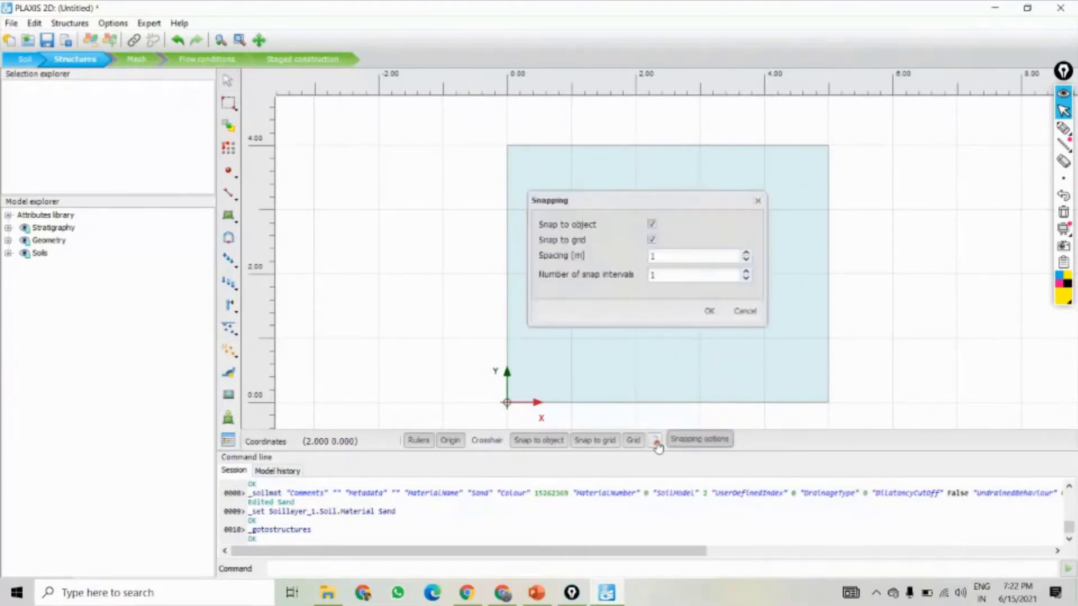
pyautogui.click(675, 258)
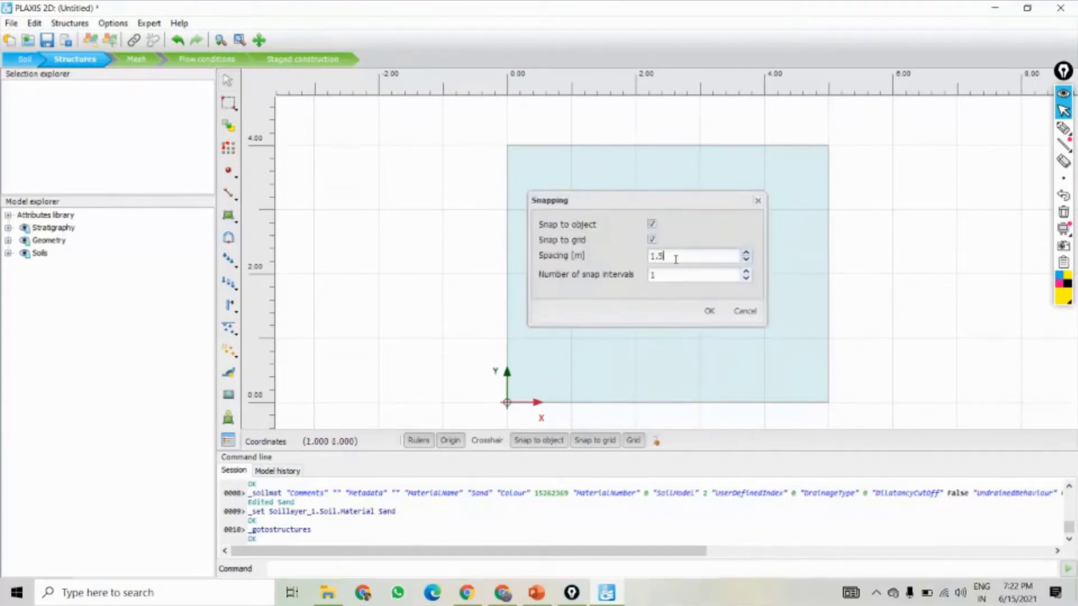
pyautogui.click(709, 311)
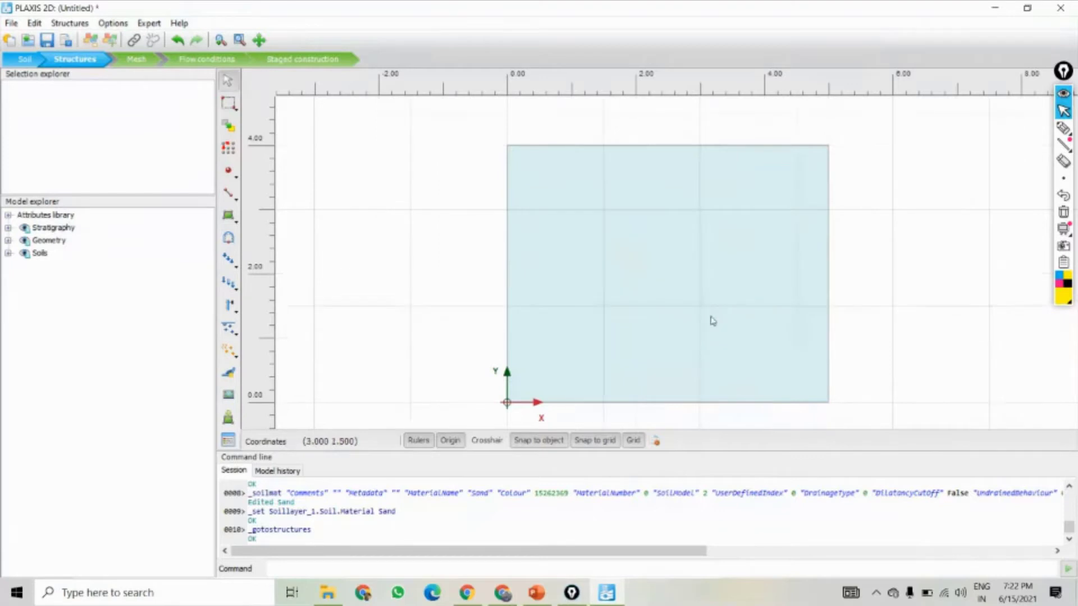
pyautogui.scroll(1, 808, 174)
pyautogui.scroll(-1, 735, 211)
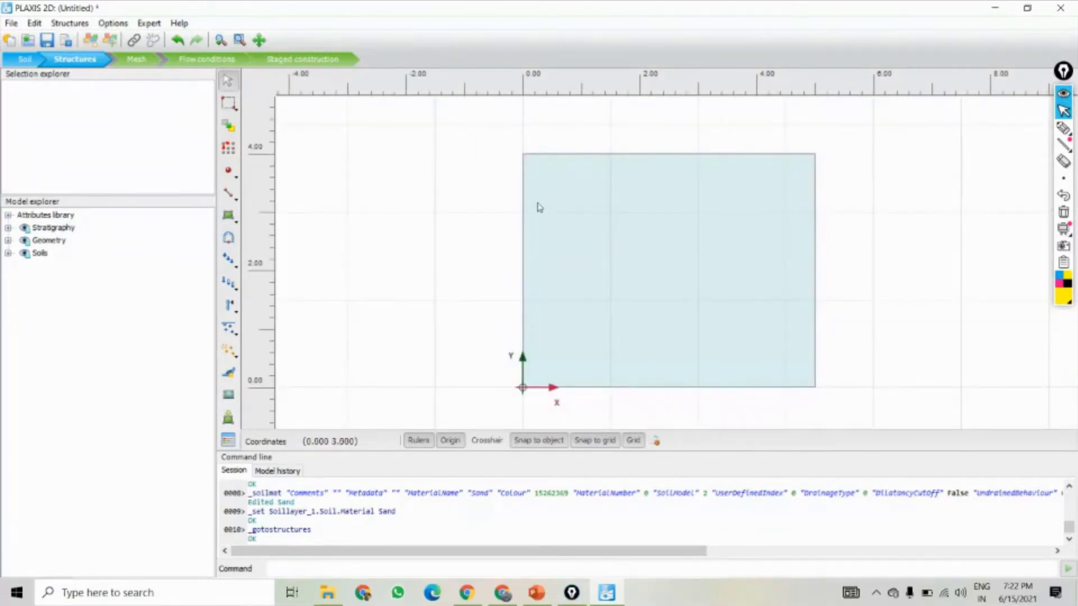
# - Set the grid snapping spacing to 1 m
pyautogui.click(657, 441)
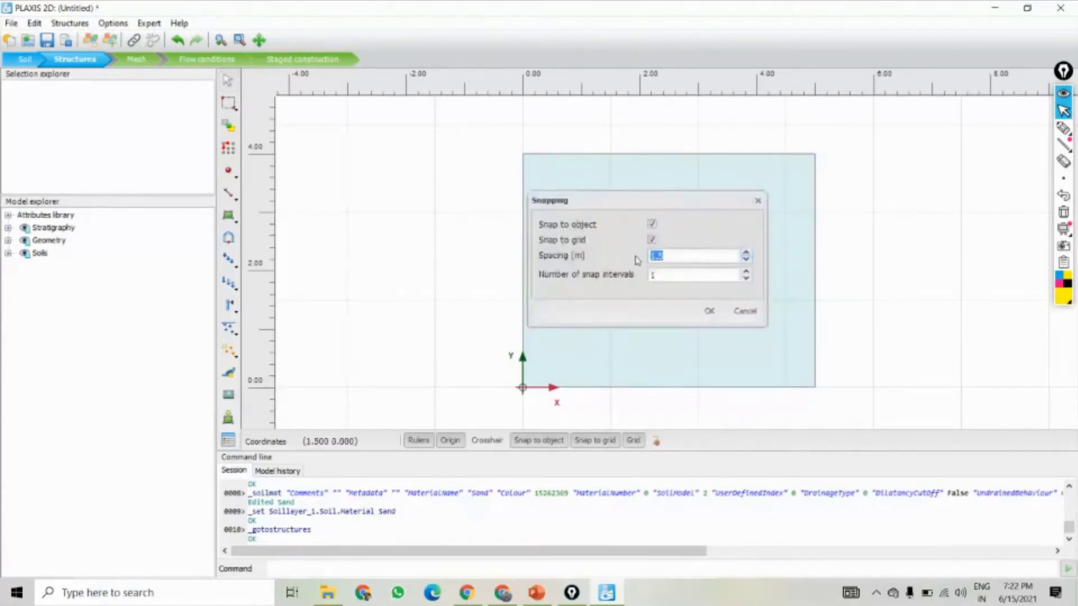
pyautogui.write('1')
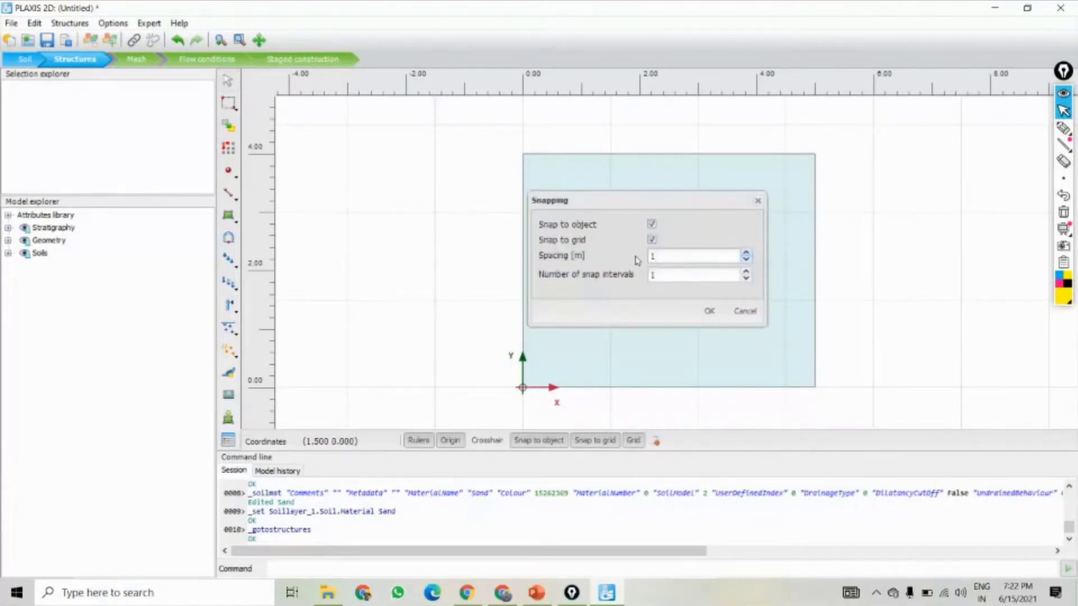
pyautogui.click(710, 311)
pyautogui.scroll(-1, 570, 269)
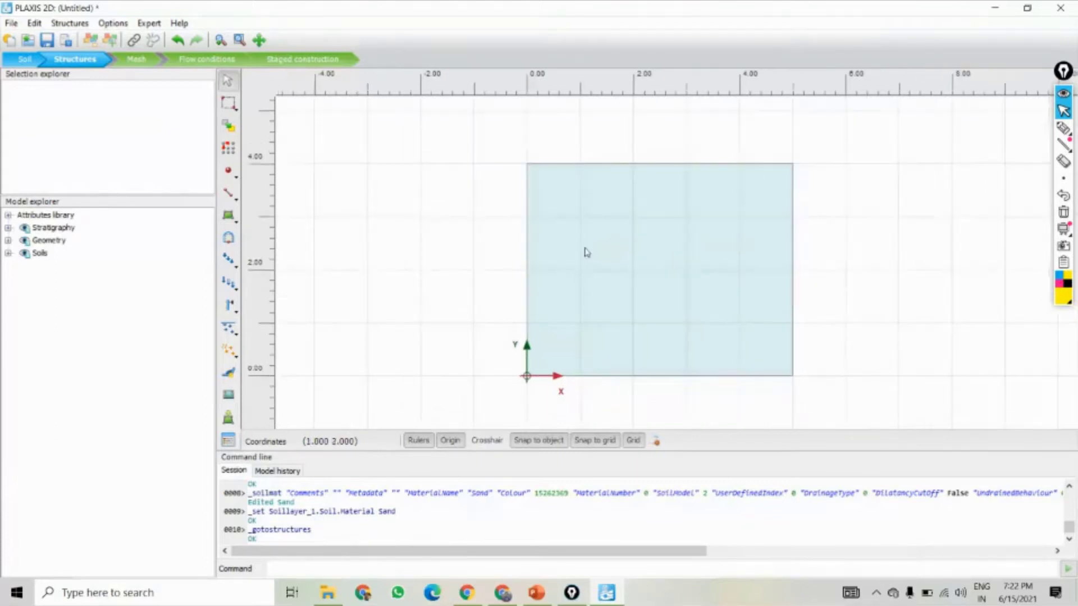
pyautogui.moveTo(585, 250); pyautogui.dragTo(525, 254)
pyautogui.scroll(-1, 526, 254)
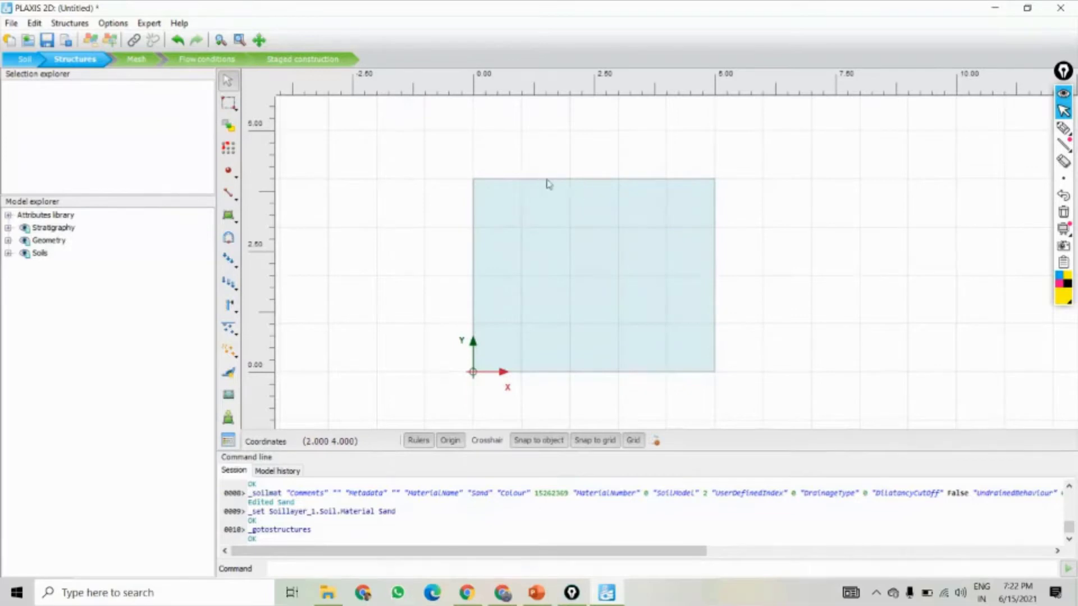
pyautogui.moveTo(589, 262); pyautogui.dragTo(478, 204)
pyautogui.scroll(1, 478, 204)
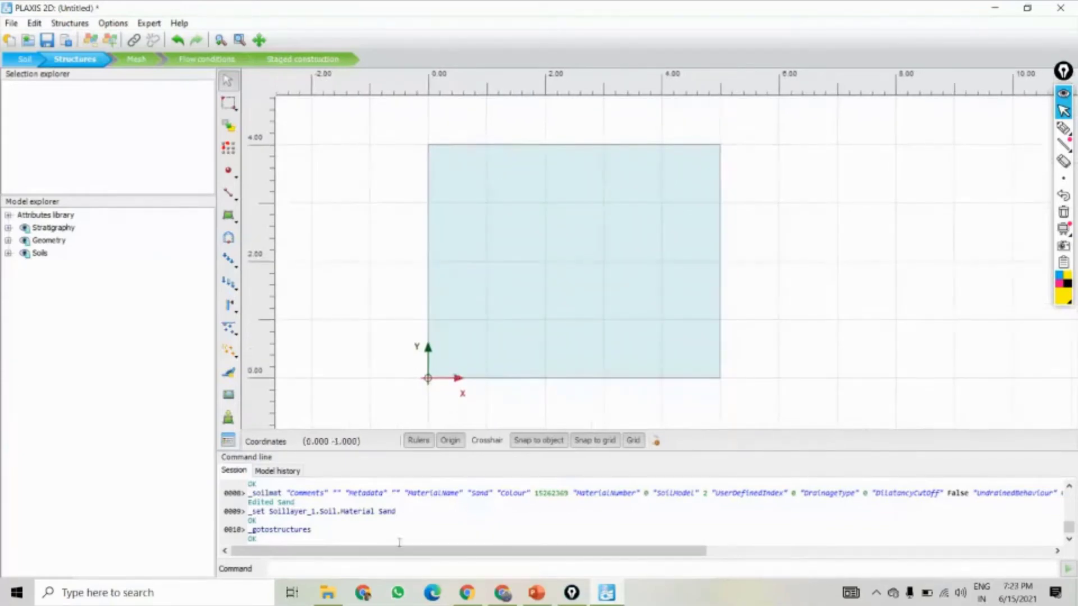
pyautogui.moveTo(585, 250); pyautogui.dragTo(601, 274)
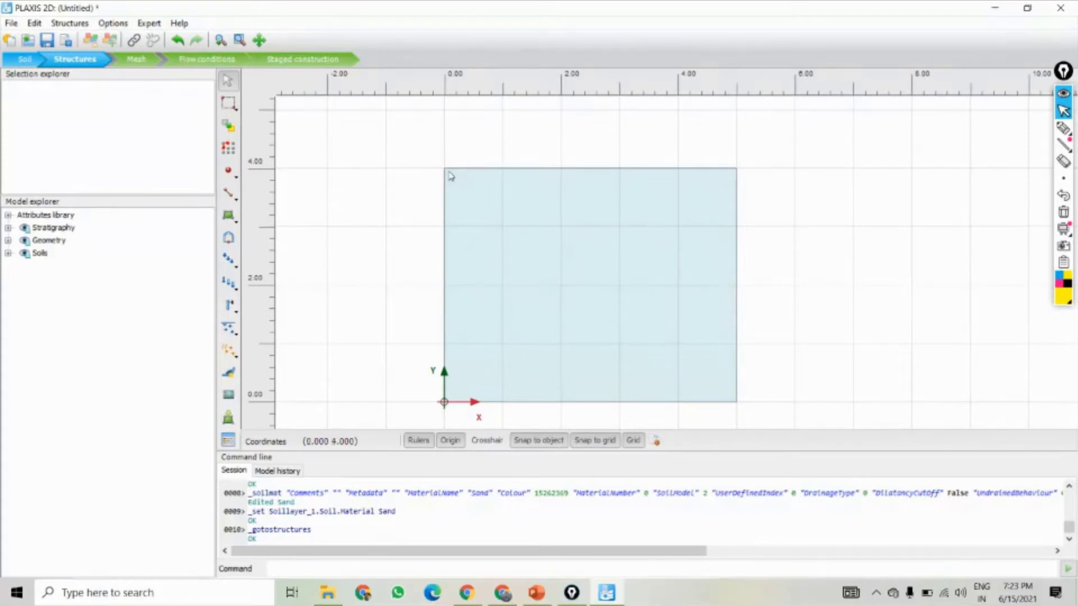
pyautogui.moveTo(498, 204); pyautogui.dragTo(546, 163)
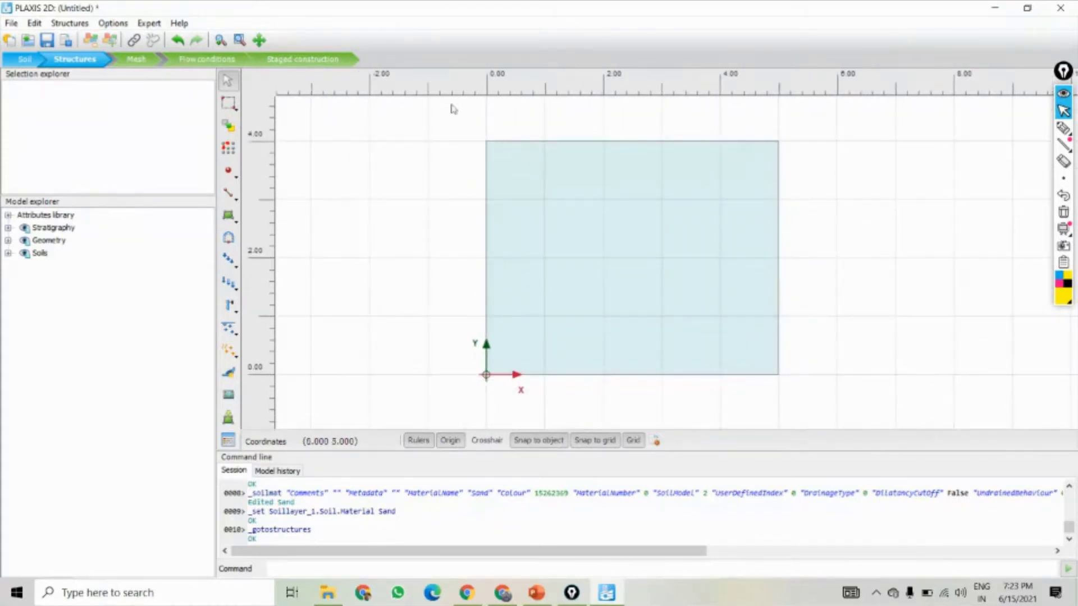
pyautogui.moveTo(503, 277); pyautogui.dragTo(503, 302)
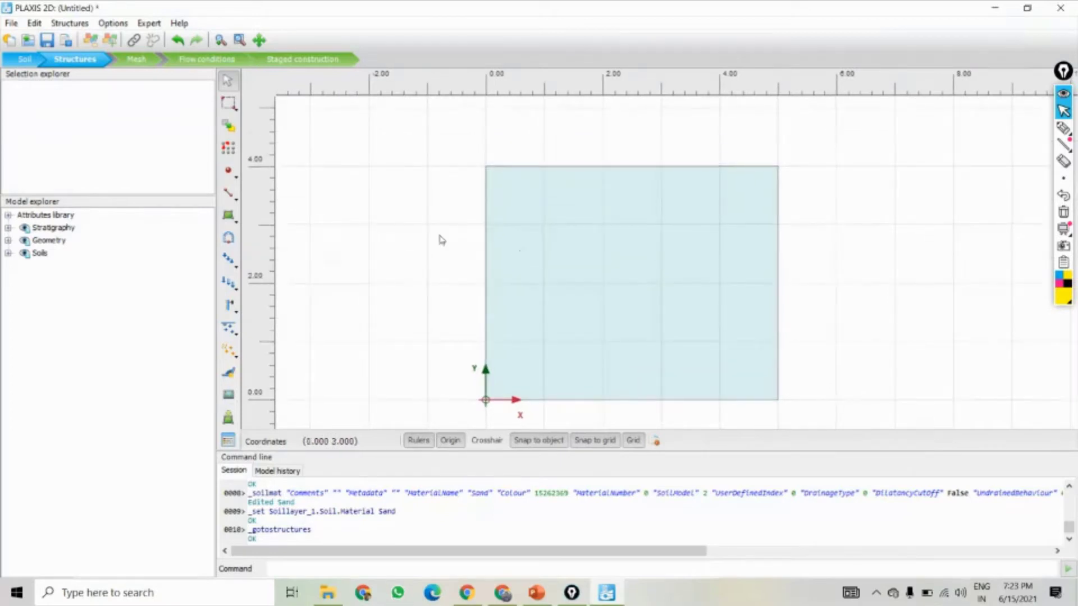
# - Create a line displacement for the footing on the soil surface from (0, 4) to (1, 4) and keep it selected
pyautogui.click(235, 283)
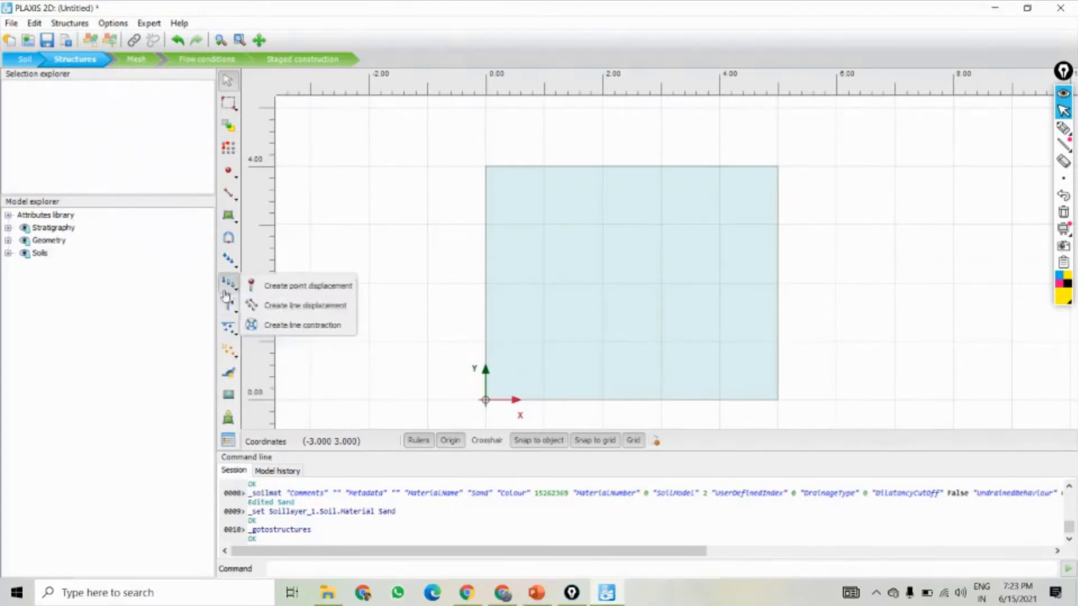
pyautogui.click(257, 305)
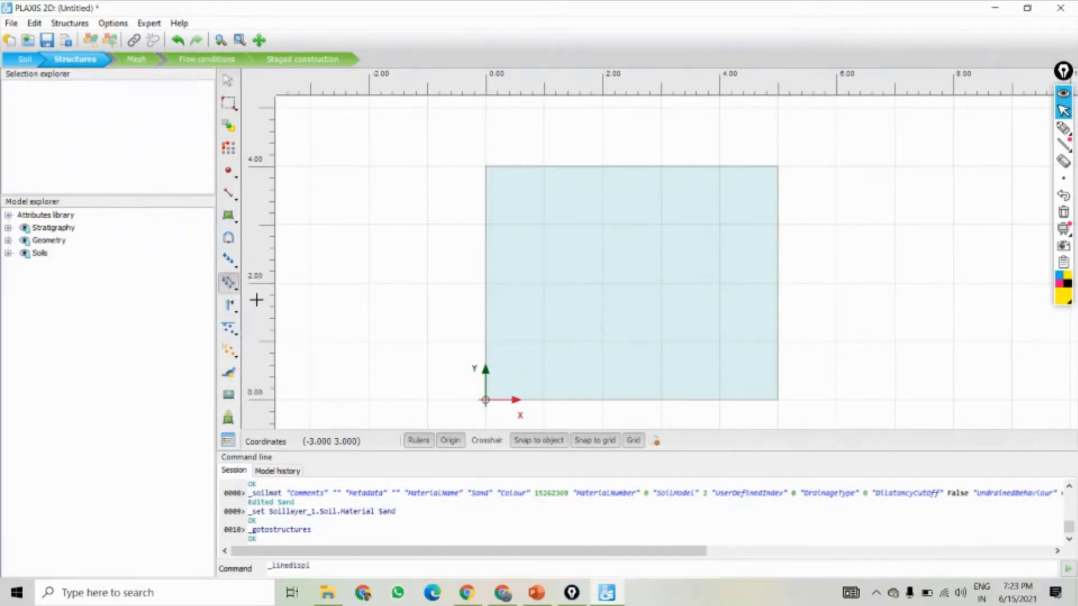
pyautogui.click(486, 164)
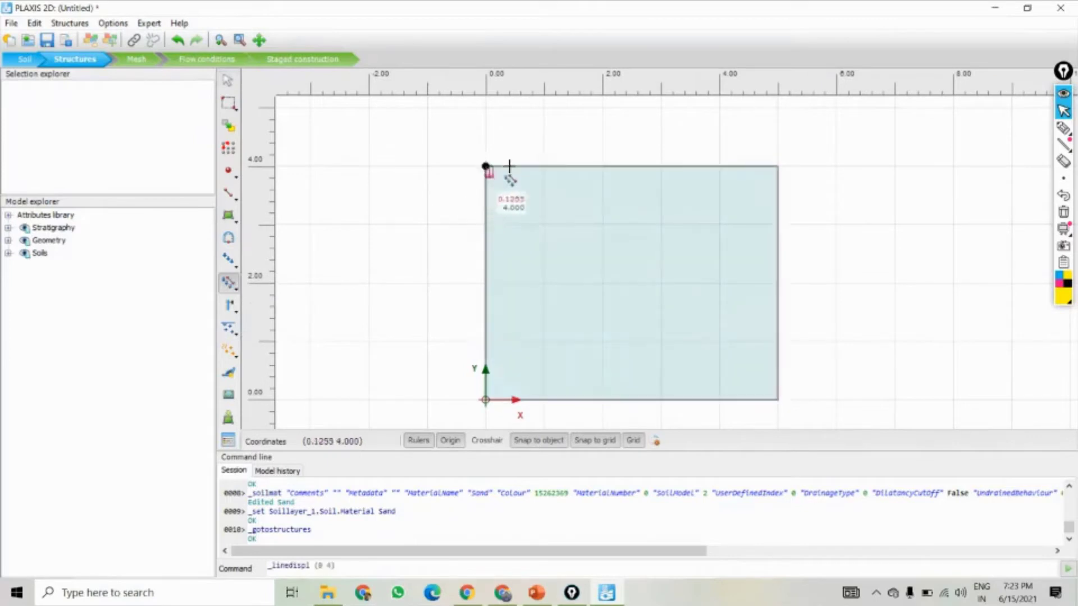
pyautogui.click(560, 179)
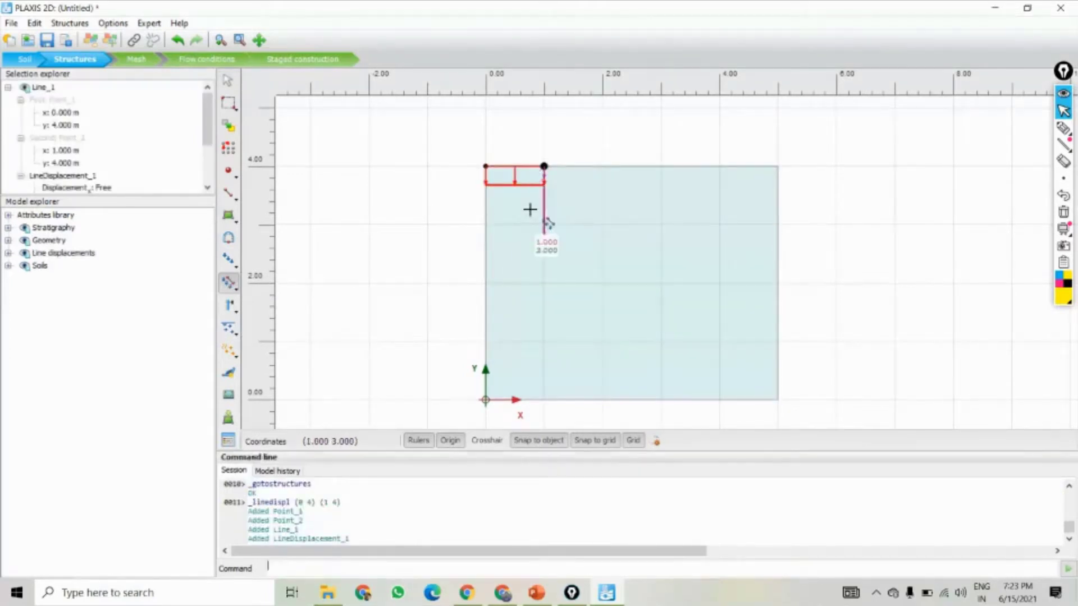
pyautogui.press('Escape')
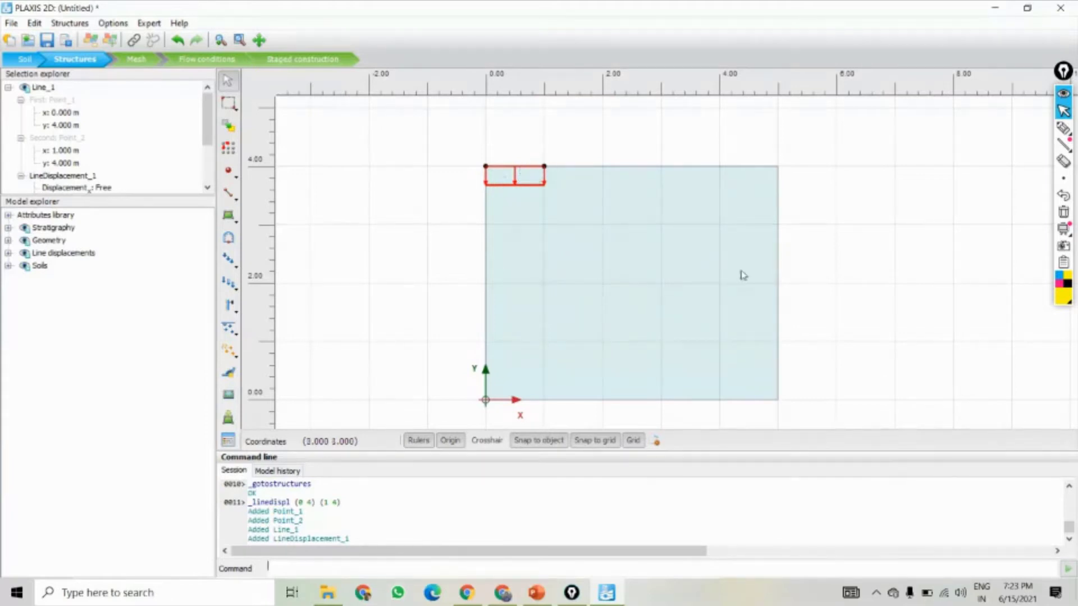
pyautogui.click(519, 180)
pyautogui.click(516, 176)
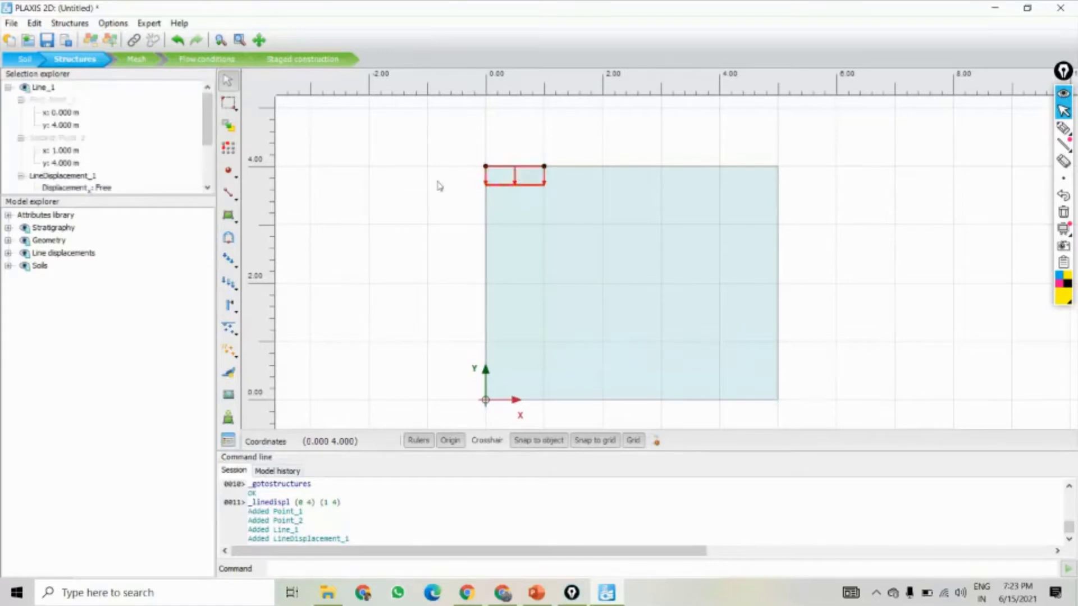
# - Set the x-displacement of the footing's line displacement to Fixed
pyautogui.scroll(-2, 212, 123)
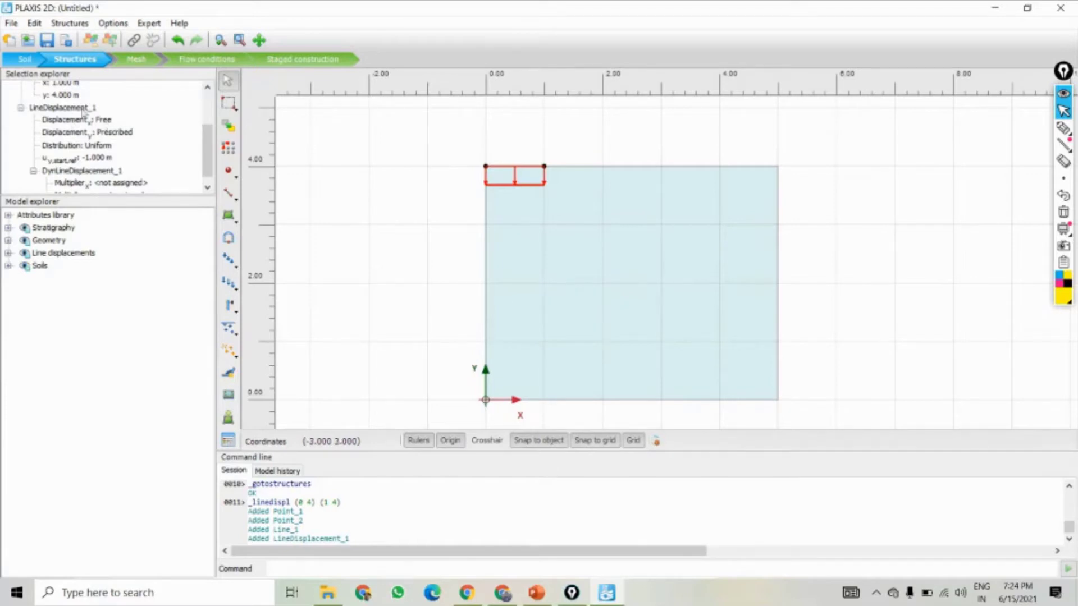
pyautogui.click(112, 123)
pyautogui.click(117, 143)
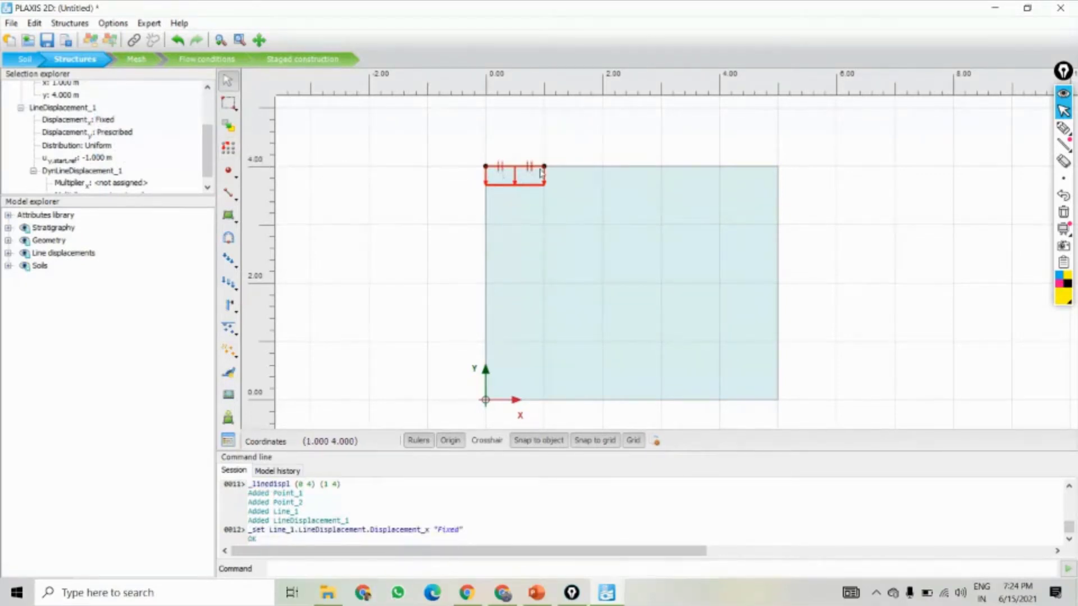
# - Set the uniform vertical start displacement of the footing's line displacement to -0.5 m
pyautogui.click(104, 159)
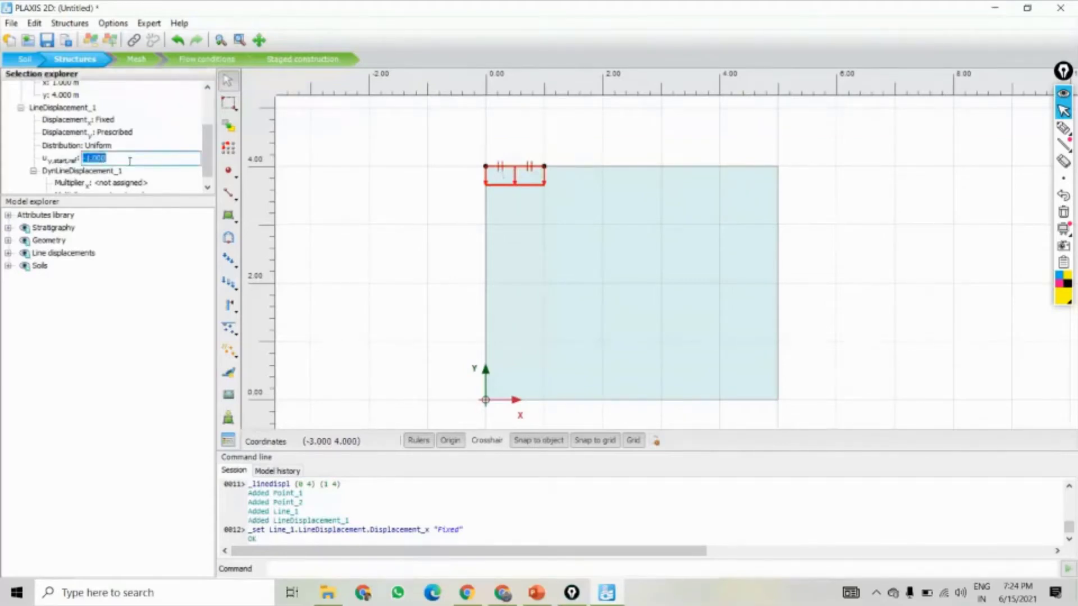
pyautogui.write('-0.5')
pyautogui.press('Return')
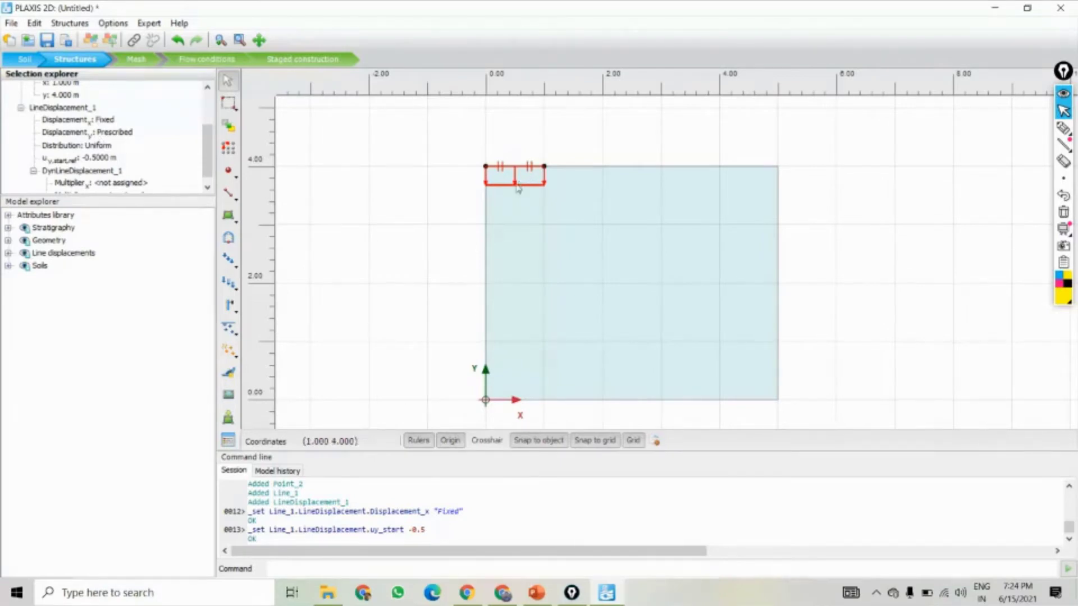
pyautogui.scroll(-1, 579, 281)
pyautogui.moveTo(579, 281); pyautogui.dragTo(531, 242)
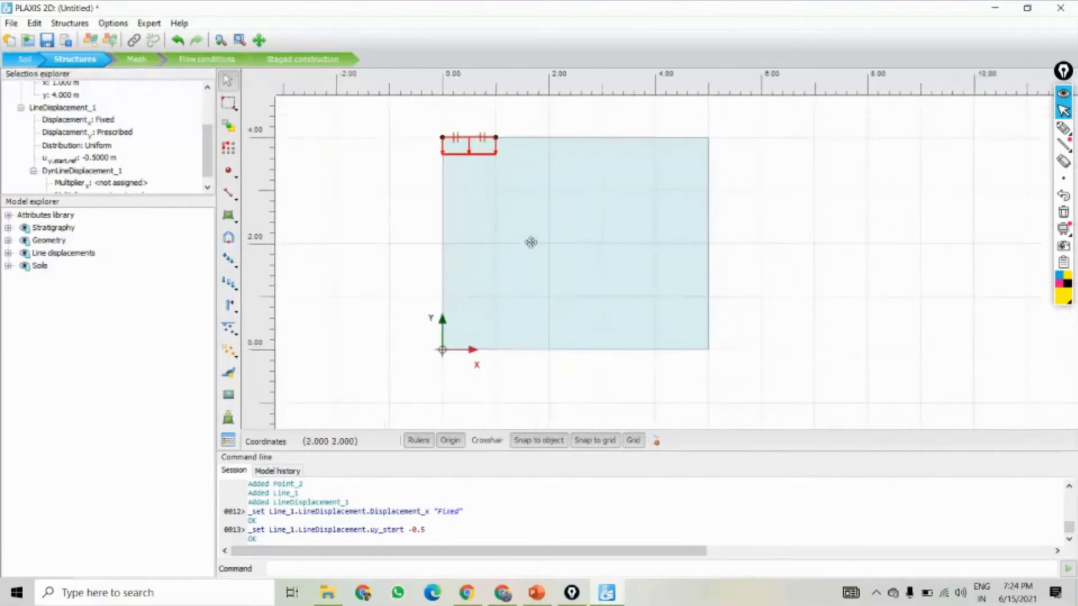
pyautogui.moveTo(301, 166); pyautogui.dragTo(303, 224)
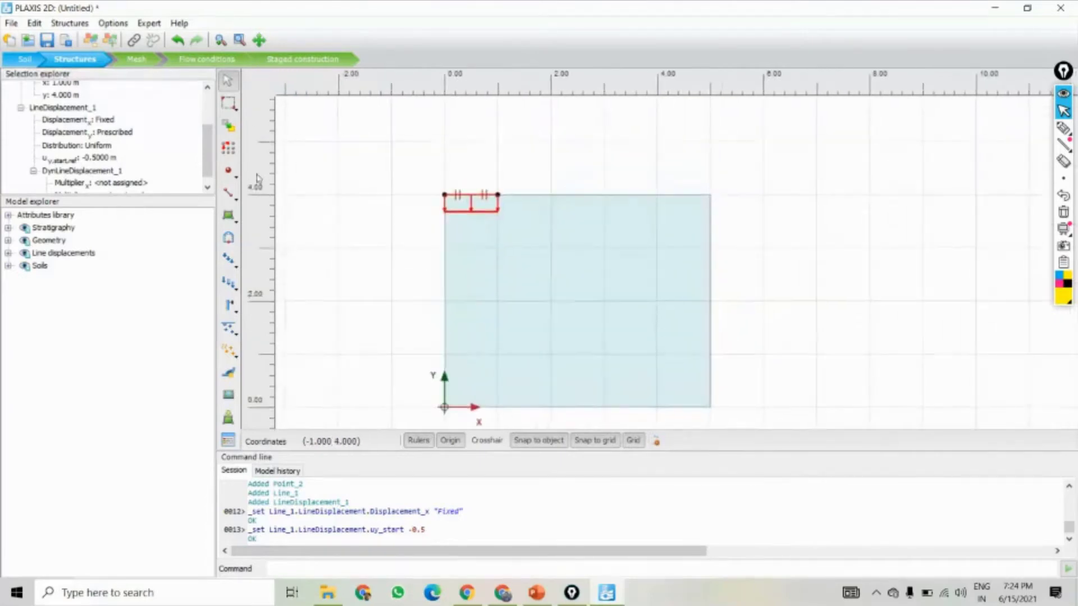
pyautogui.click(18, 61)
pyautogui.moveTo(601, 310); pyautogui.dragTo(626, 270)
pyautogui.scroll(1, 602, 250)
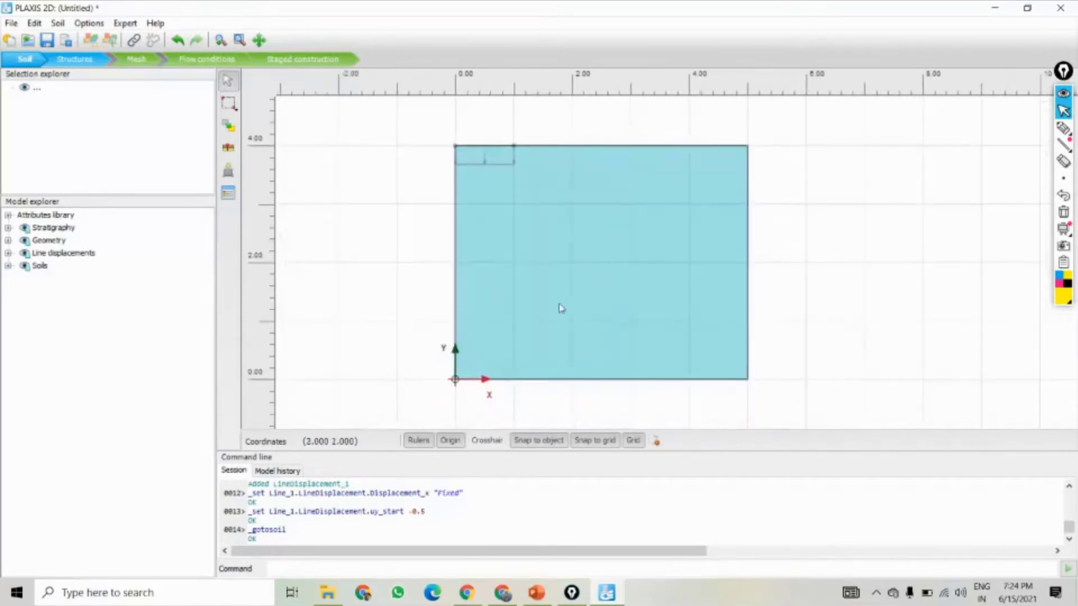
pyautogui.click(75, 60)
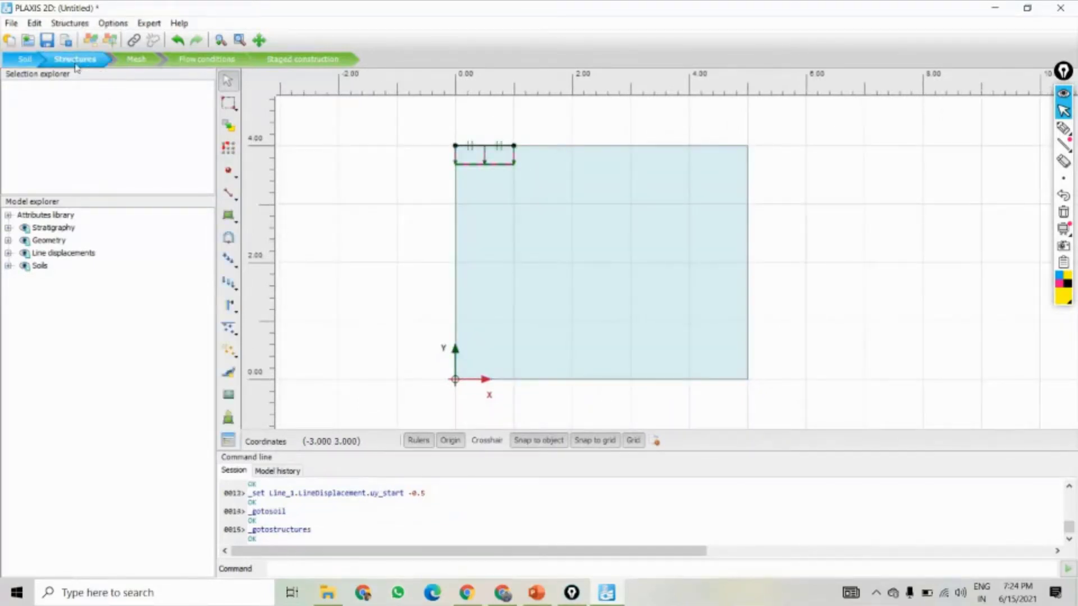
# - Select the footing's line displacement and set its vertical start displacement to -0.05 m
pyautogui.click(479, 168)
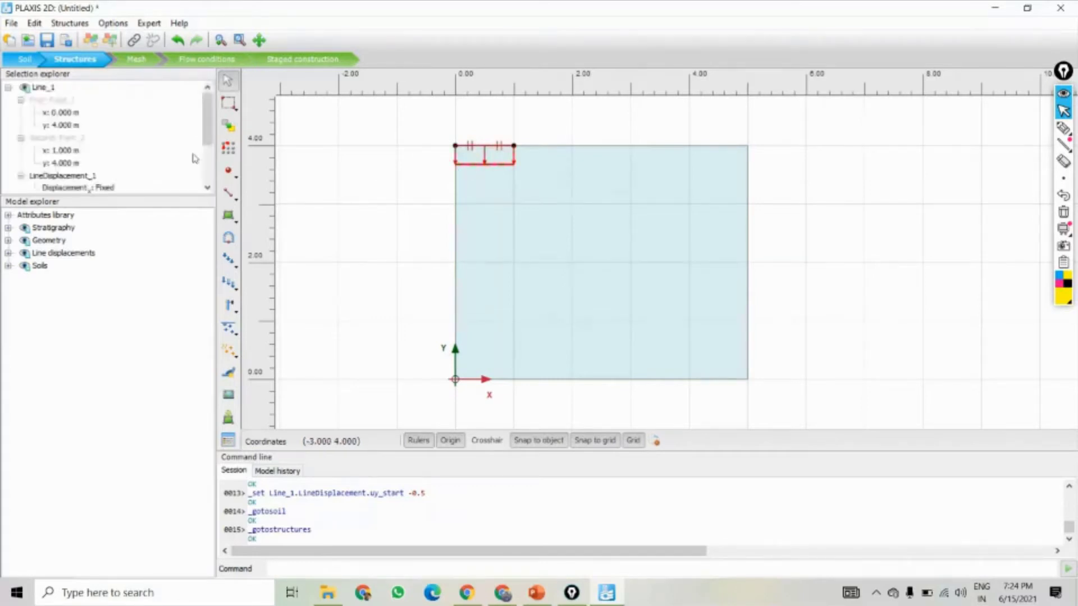
pyautogui.scroll(-2, 104, 177)
pyautogui.click(93, 150)
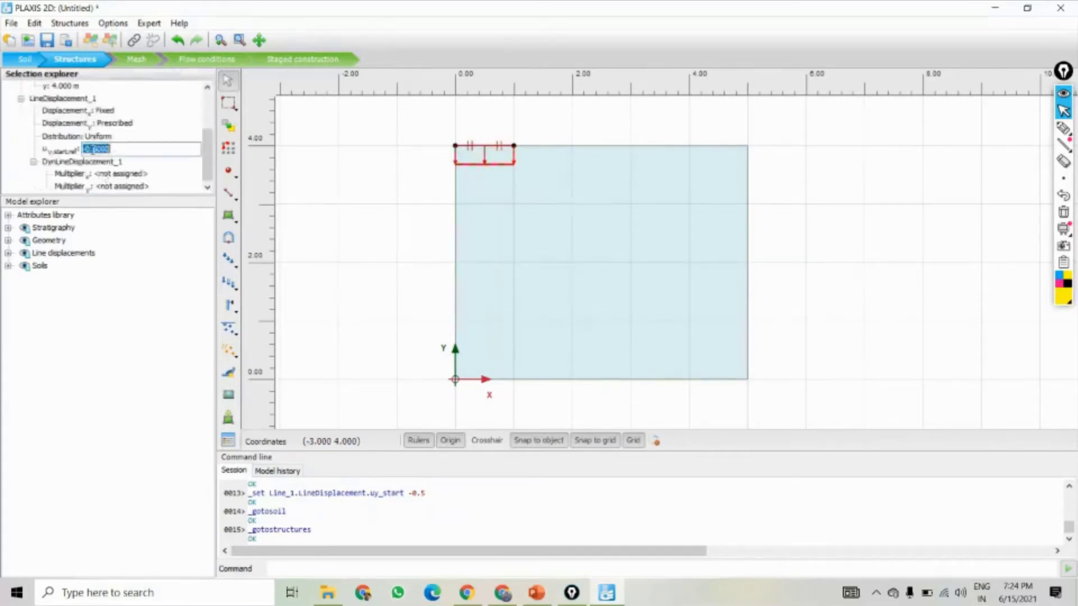
pyautogui.write('0')
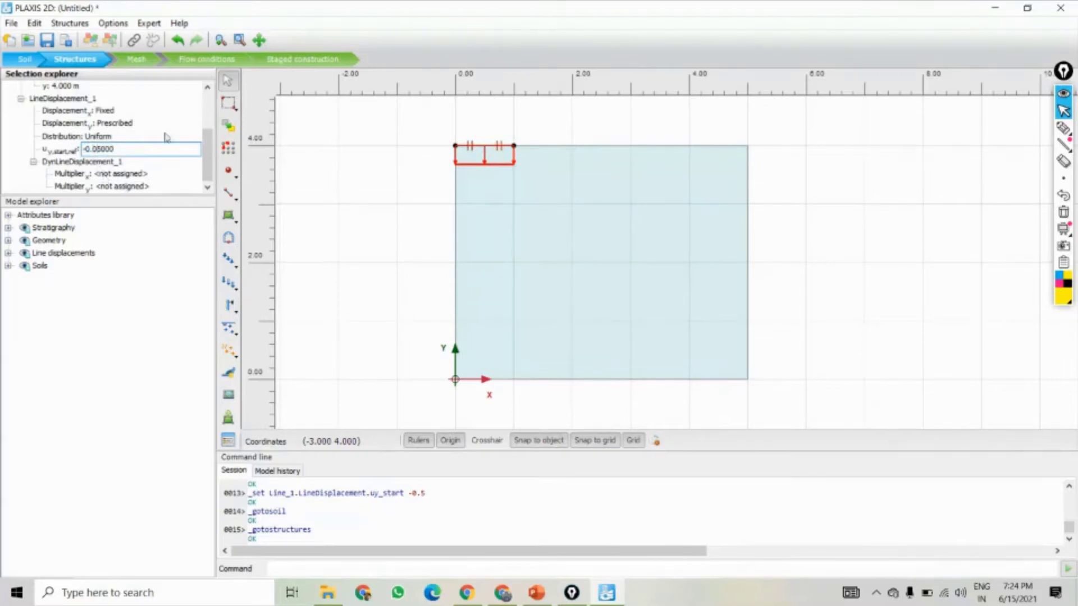
pyautogui.press('Return')
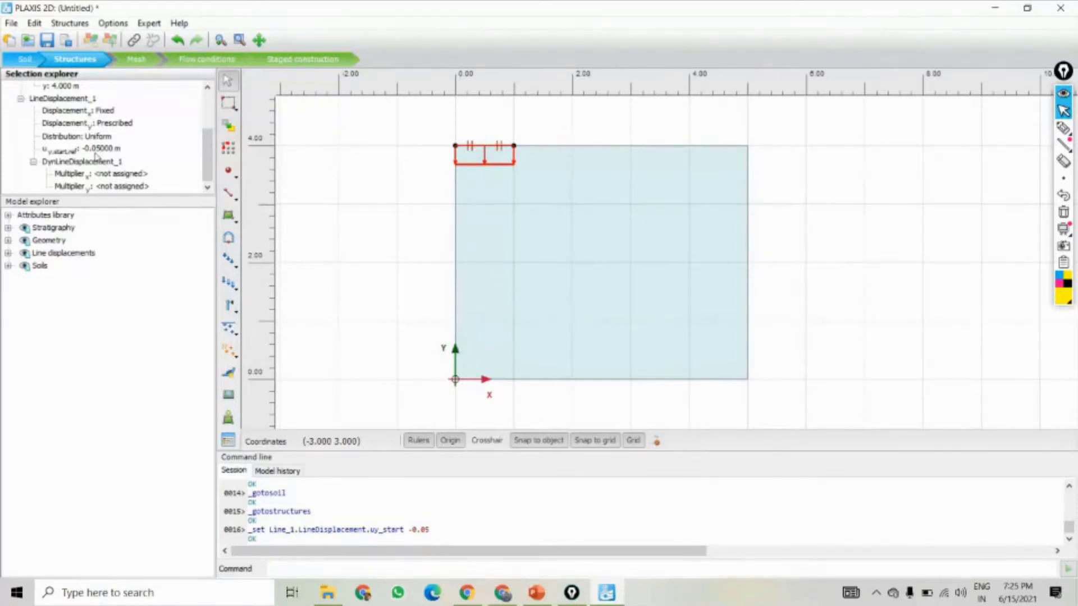
pyautogui.click(156, 153)
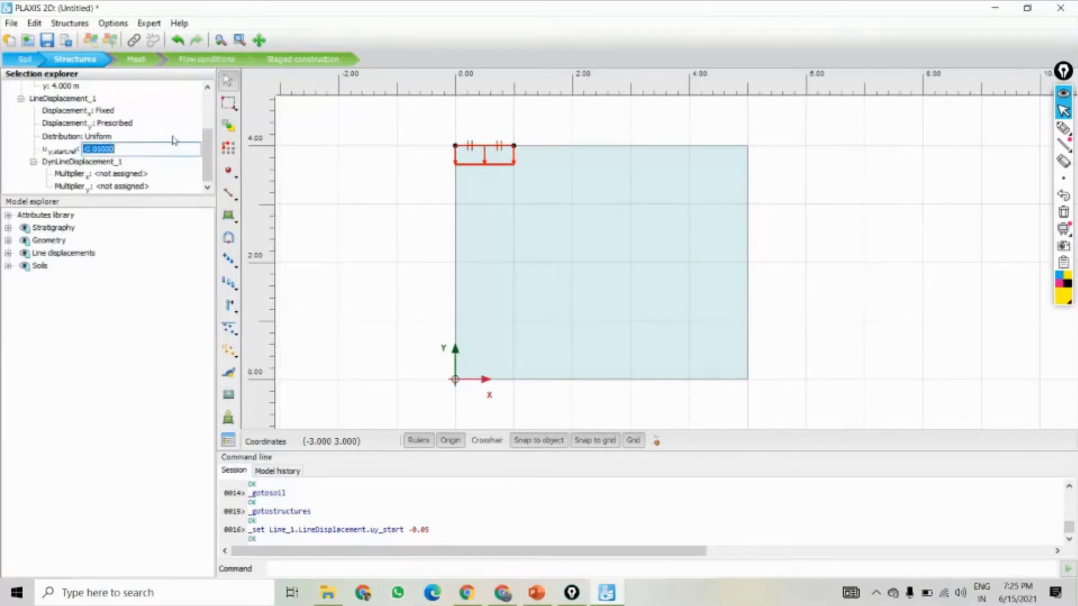
pyautogui.press('Return')
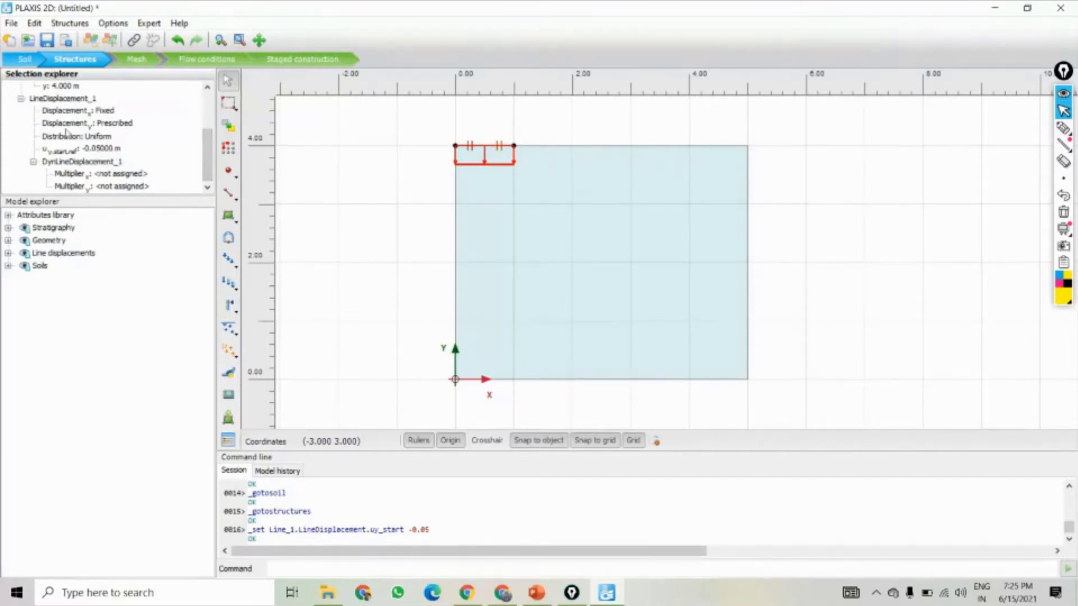
# - Go to the Mesh stage and generate the mesh with a Medium element distribution and enhanced mesh refinements
pyautogui.click(25, 59)
pyautogui.click(66, 59)
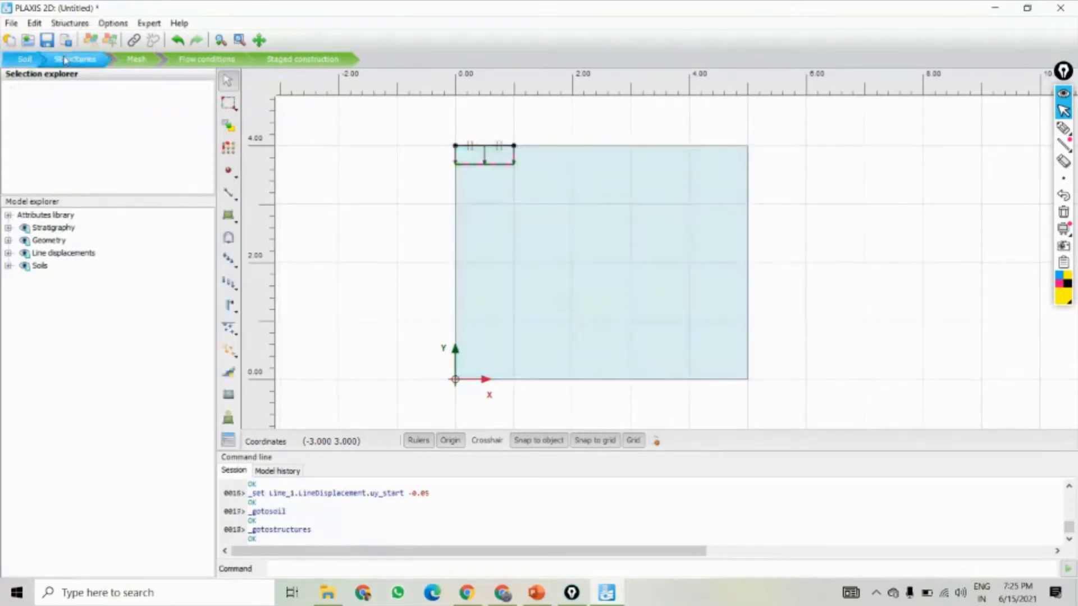
pyautogui.click(137, 60)
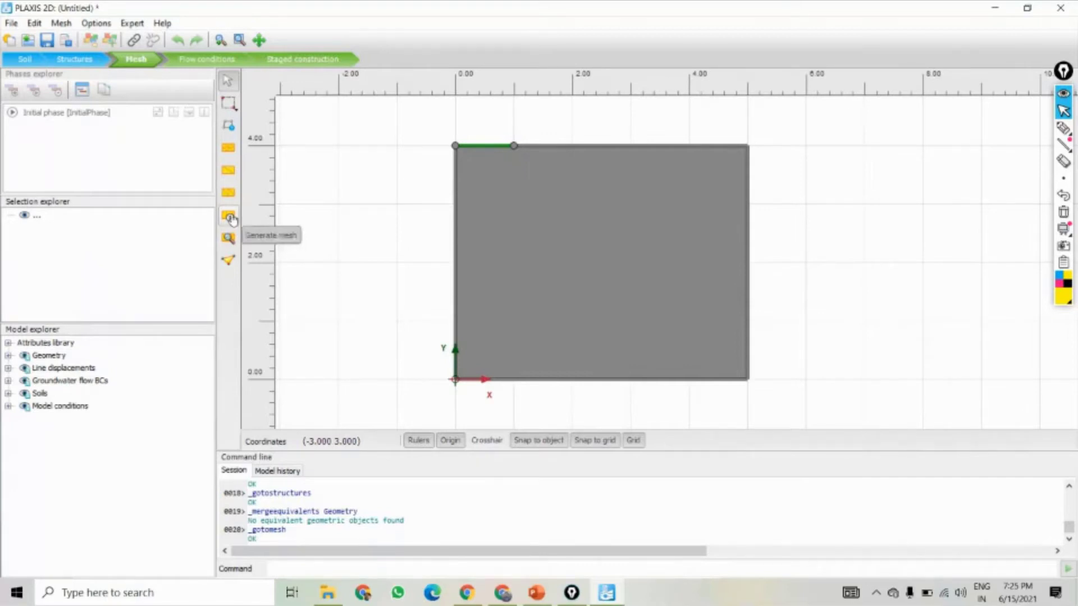
pyautogui.click(230, 217)
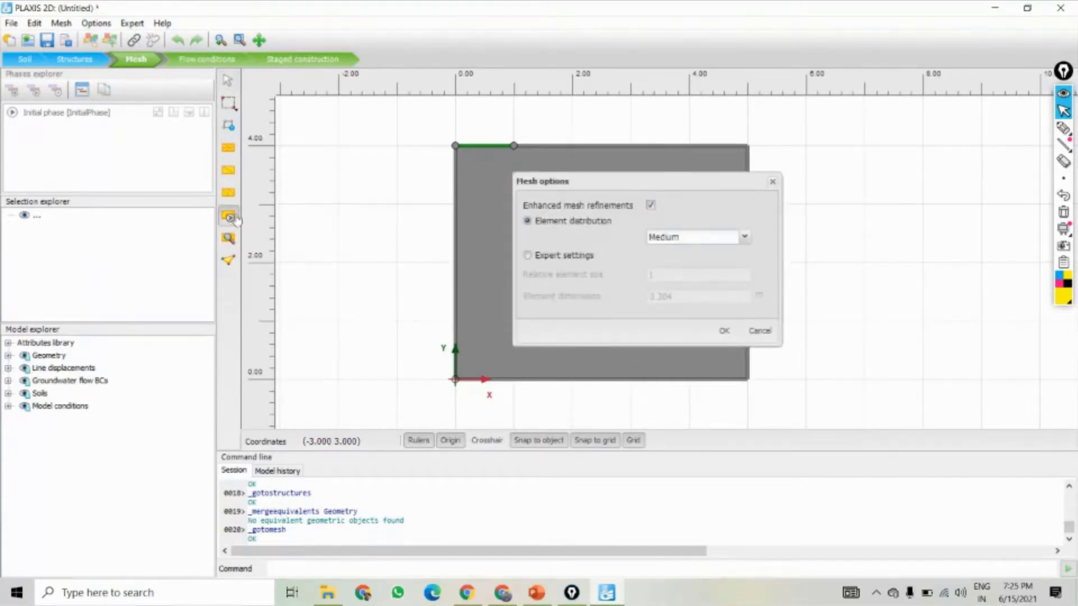
pyautogui.click(694, 240)
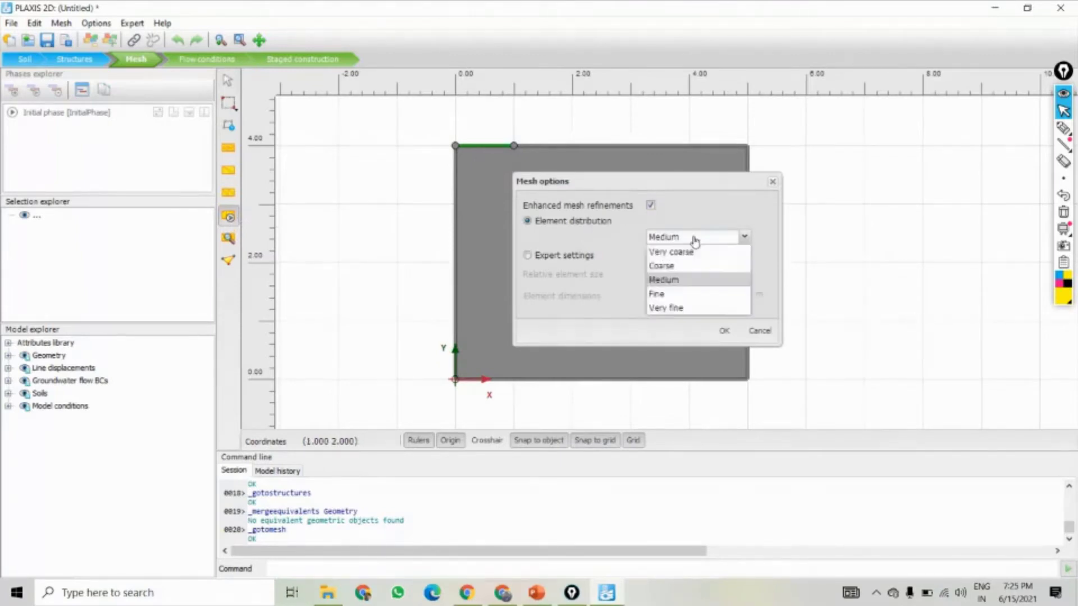
pyautogui.click(679, 281)
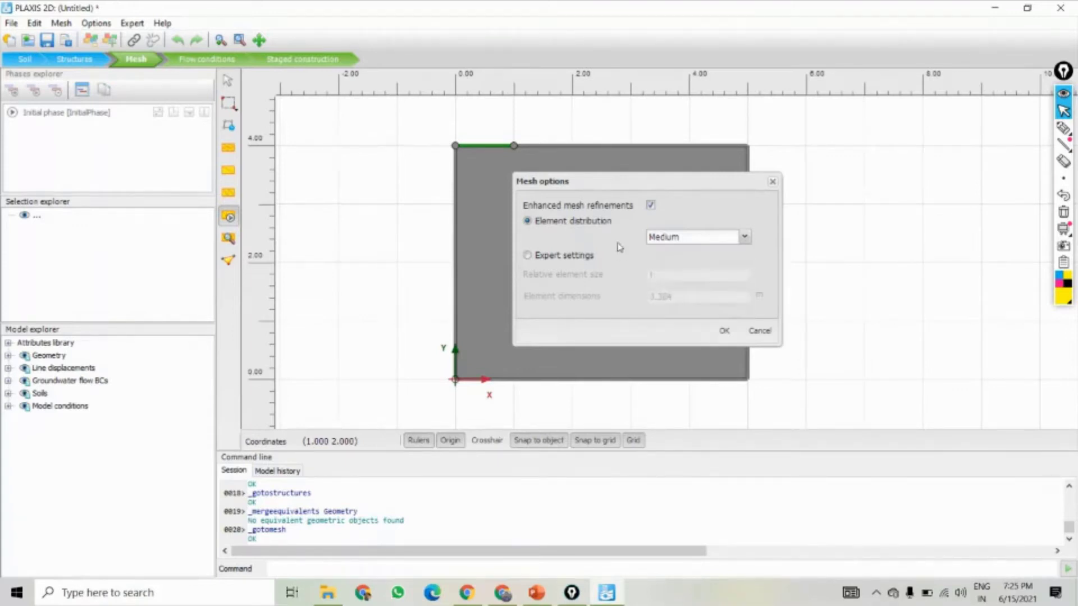
pyautogui.click(722, 334)
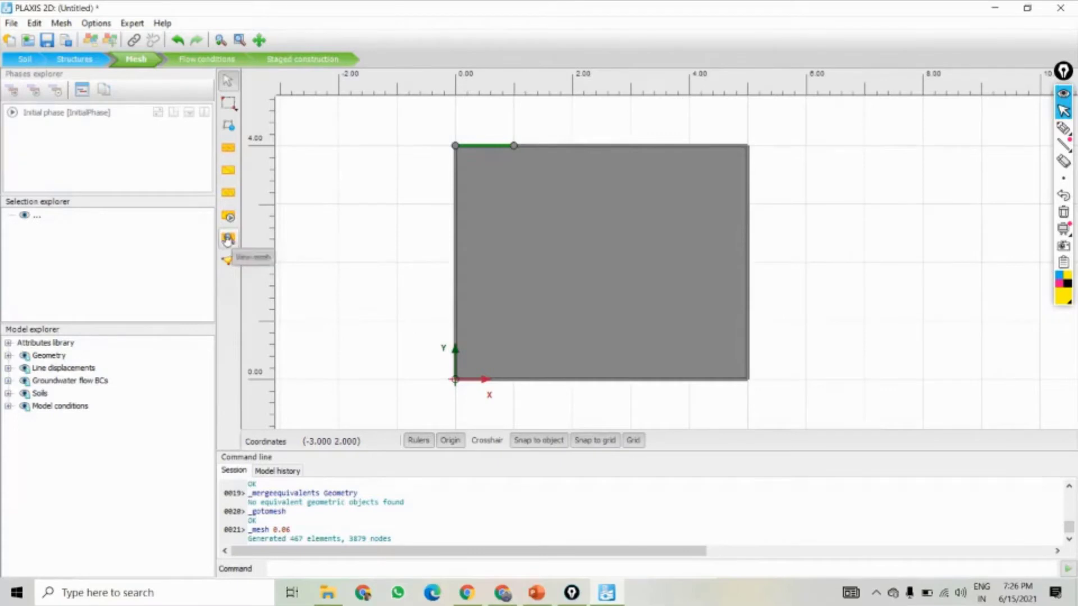
# - View the generated mesh as a connectivity plot with an enlarged plot area, and return to the model
pyautogui.click(228, 239)
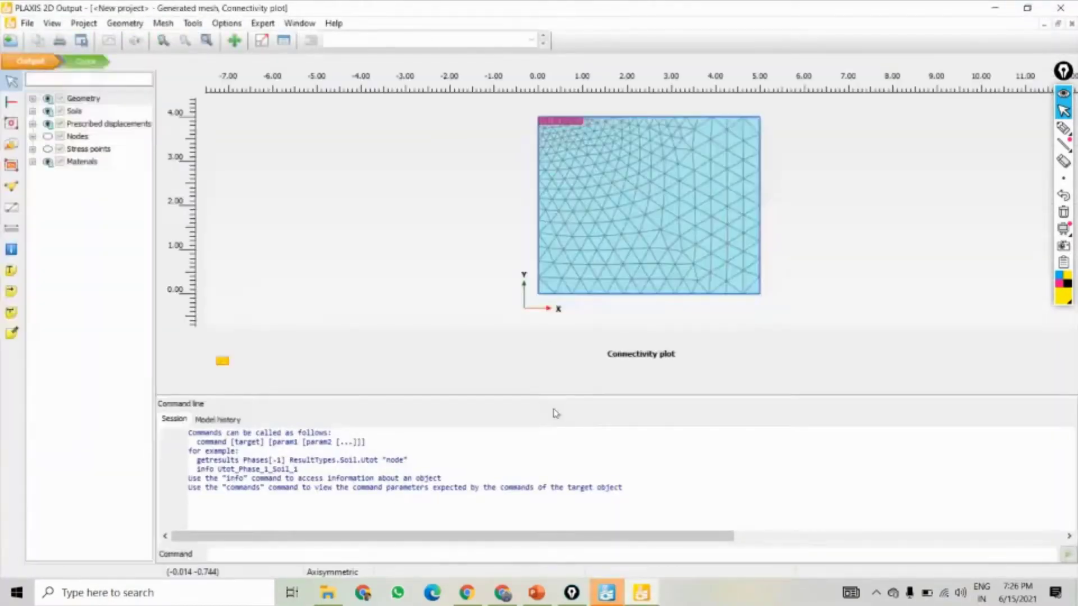
pyautogui.click(588, 395)
pyautogui.moveTo(587, 394); pyautogui.dragTo(566, 527)
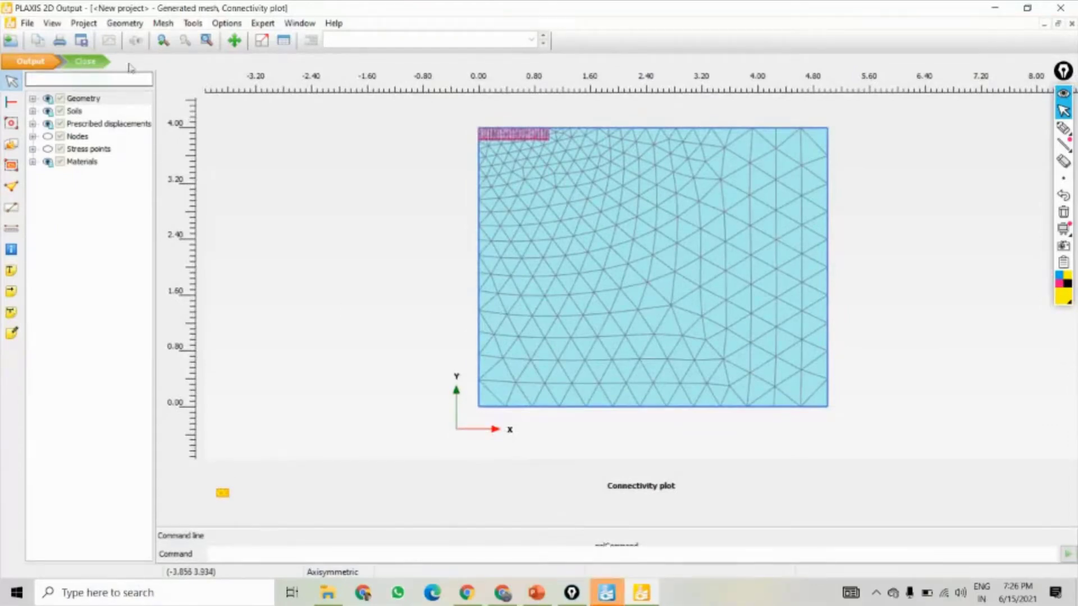
pyautogui.click(95, 62)
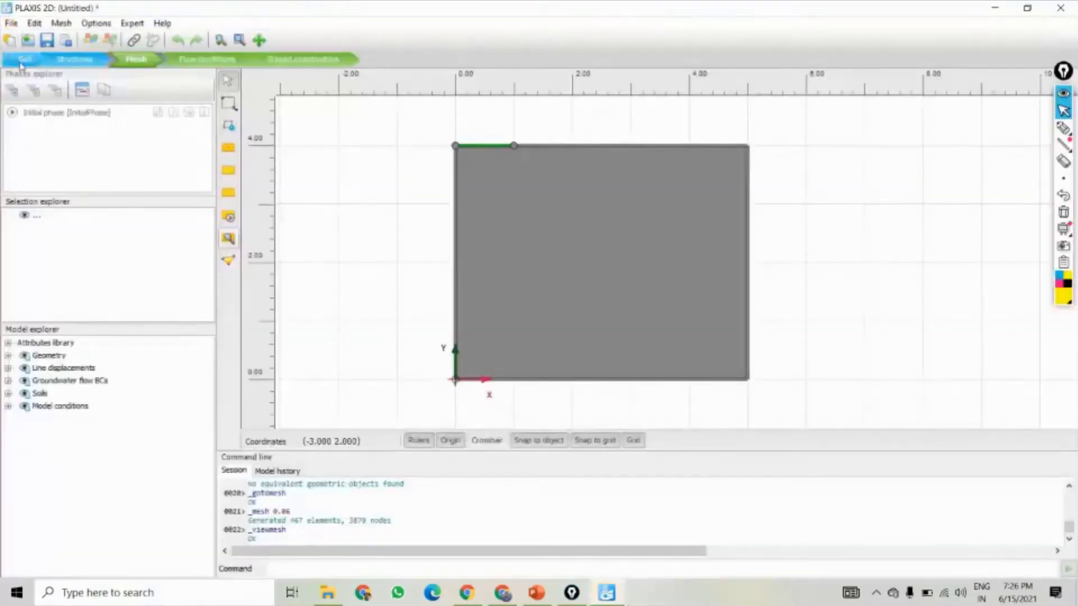
pyautogui.click(27, 62)
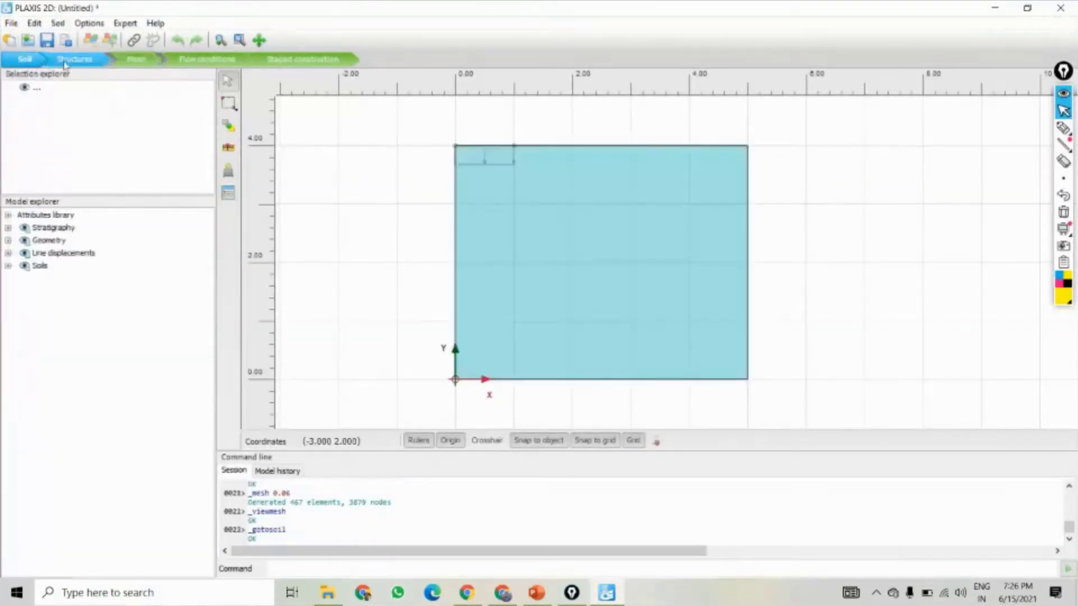
pyautogui.click(82, 59)
pyautogui.click(136, 59)
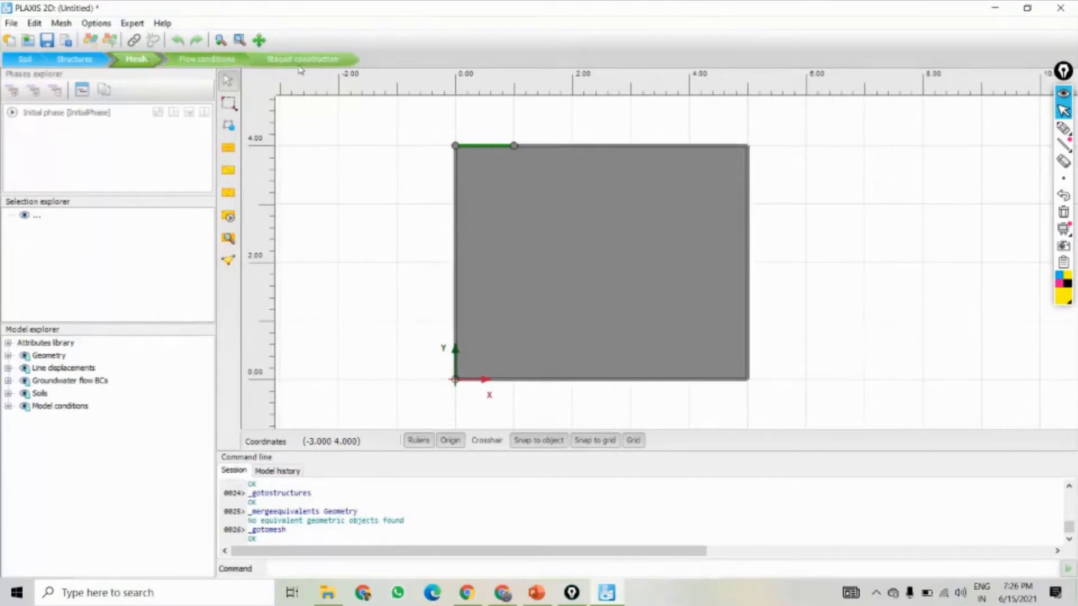
pyautogui.click(75, 59)
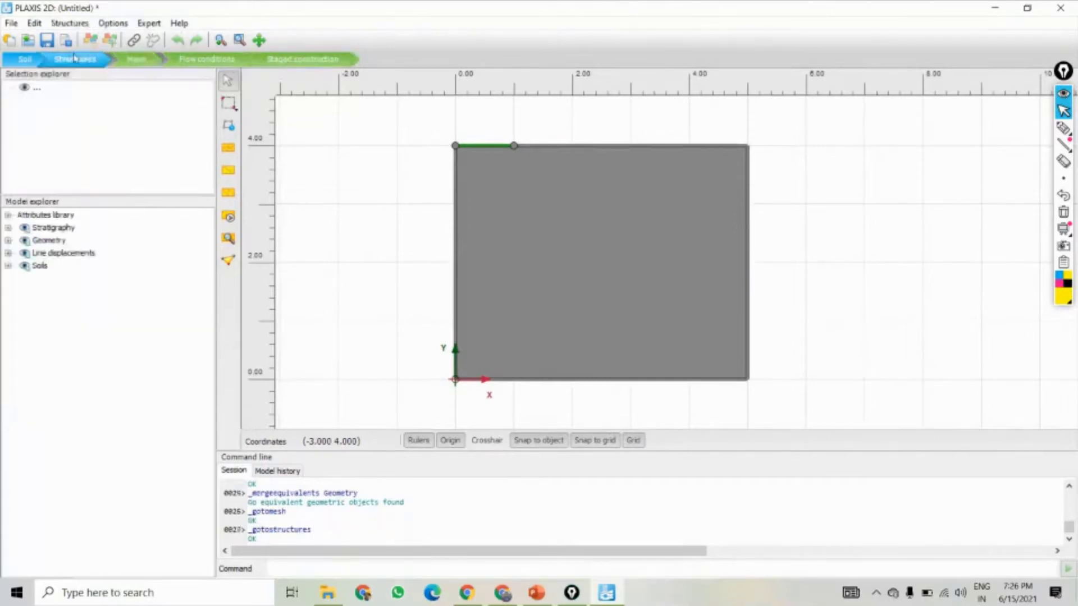
pyautogui.click(134, 61)
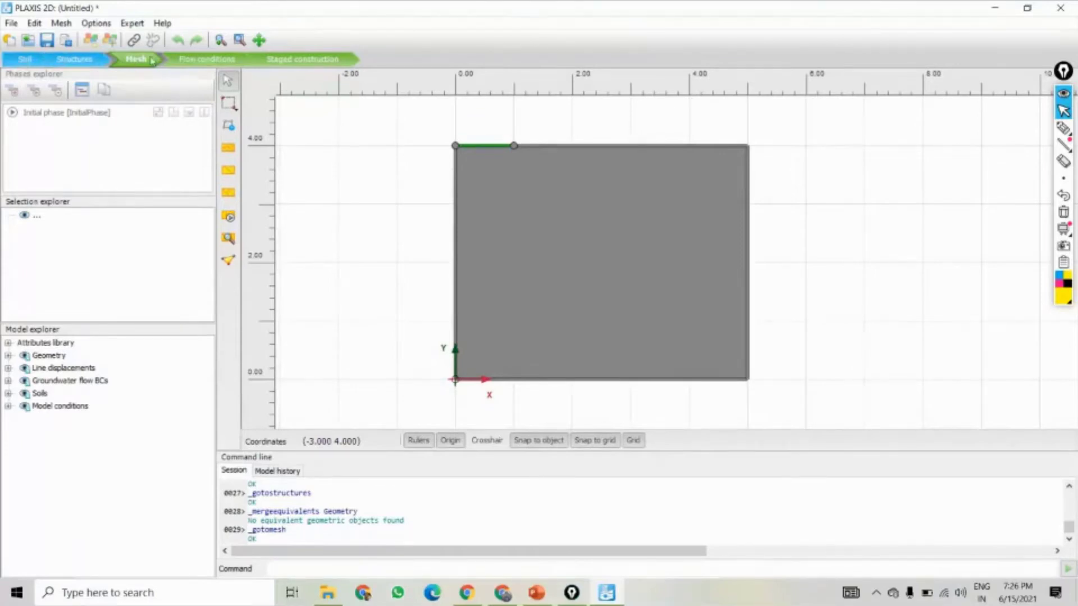
# - Reopen the connectivity plot, hide the command line area to examine the mesh refinement near the footing, and close the plot
pyautogui.click(235, 242)
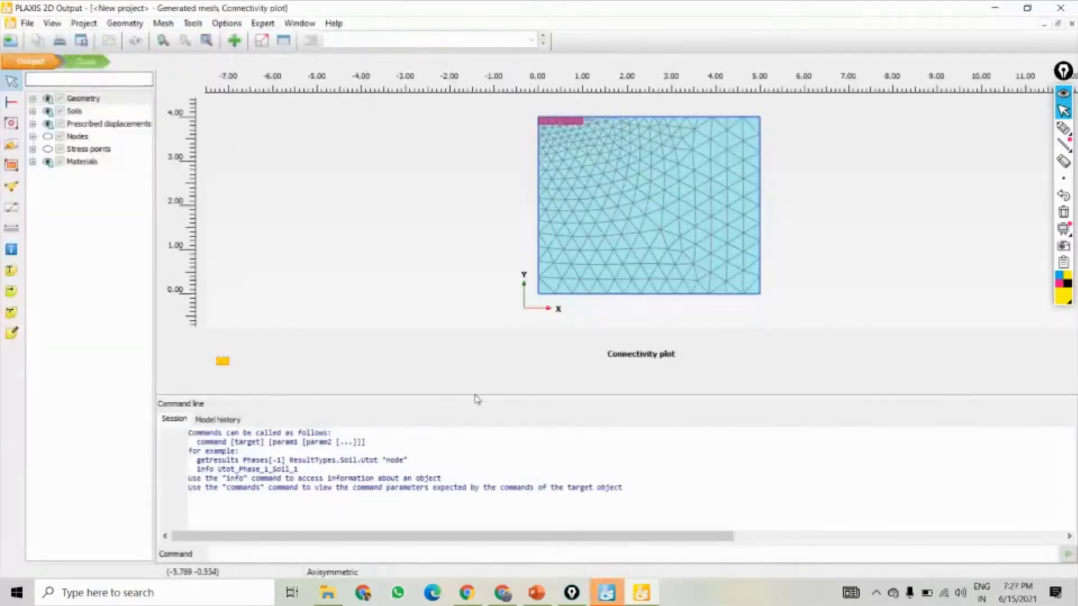
pyautogui.moveTo(477, 406); pyautogui.dragTo(414, 543)
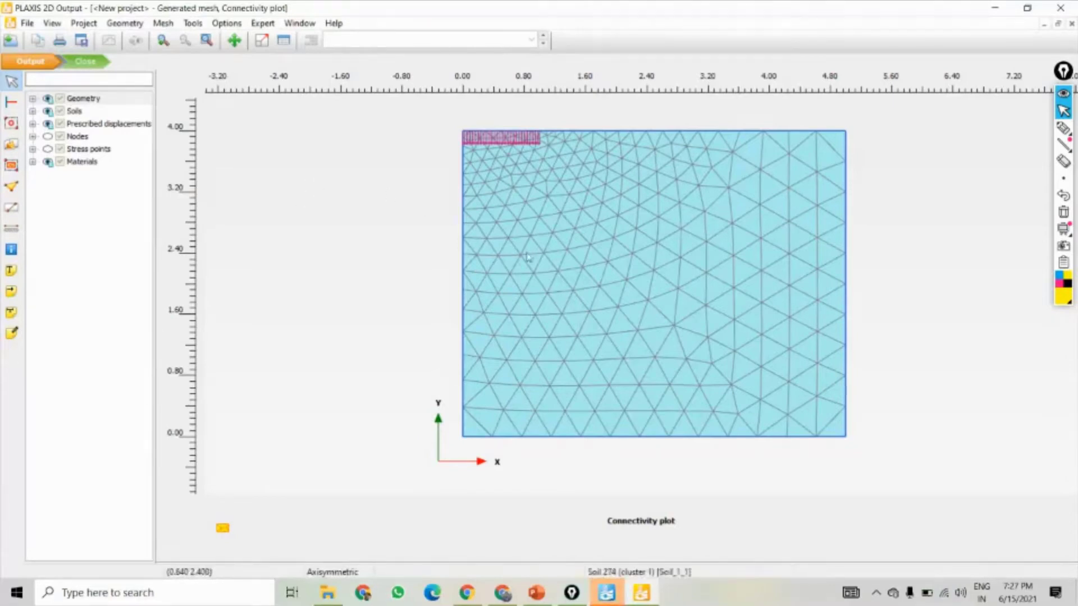
pyautogui.click(86, 63)
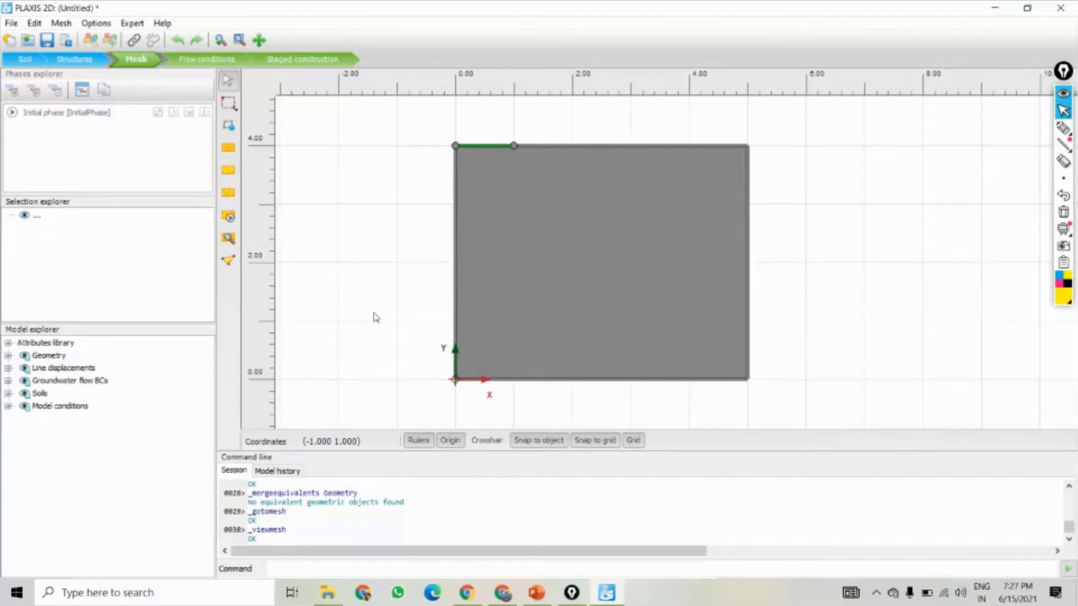
# - Review the global water level in the Flow conditions stage, go to Staged construction and select the initial phase
pyautogui.click(202, 64)
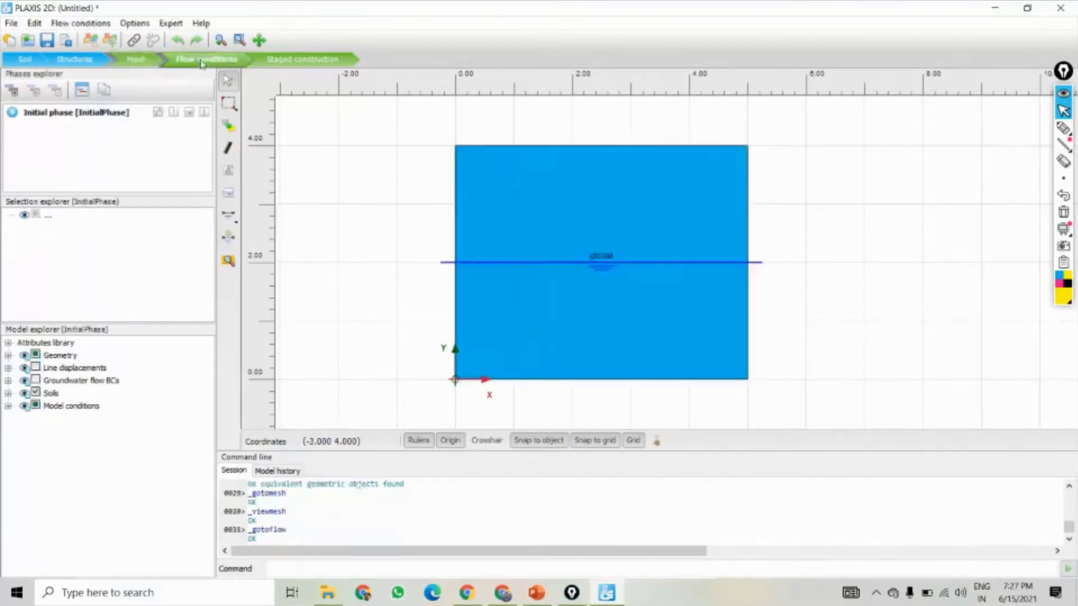
pyautogui.click(279, 60)
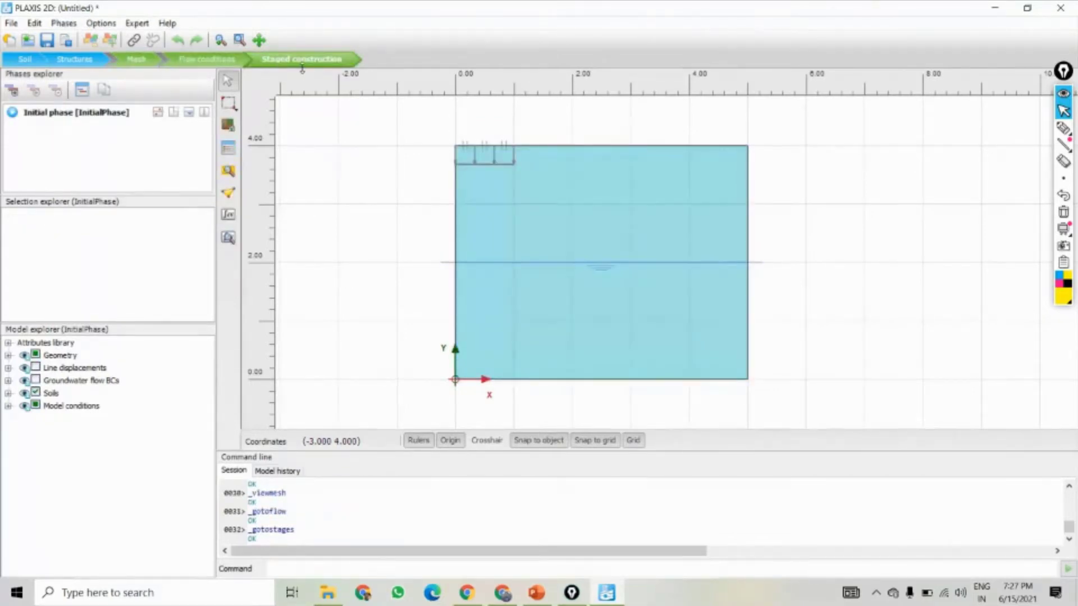
pyautogui.click(219, 60)
pyautogui.click(303, 60)
pyautogui.click(220, 60)
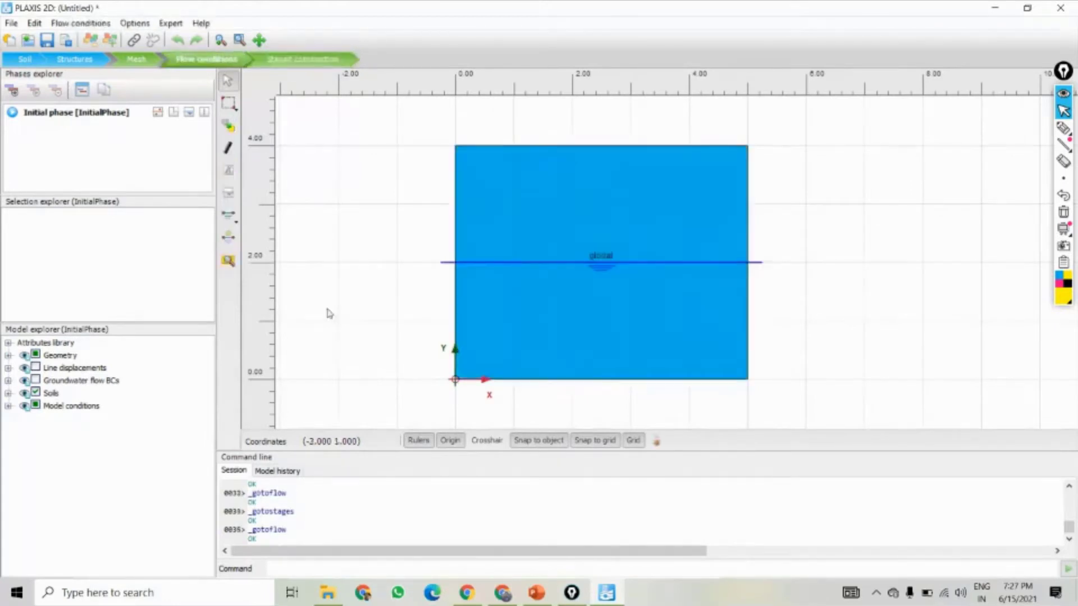
pyautogui.click(295, 59)
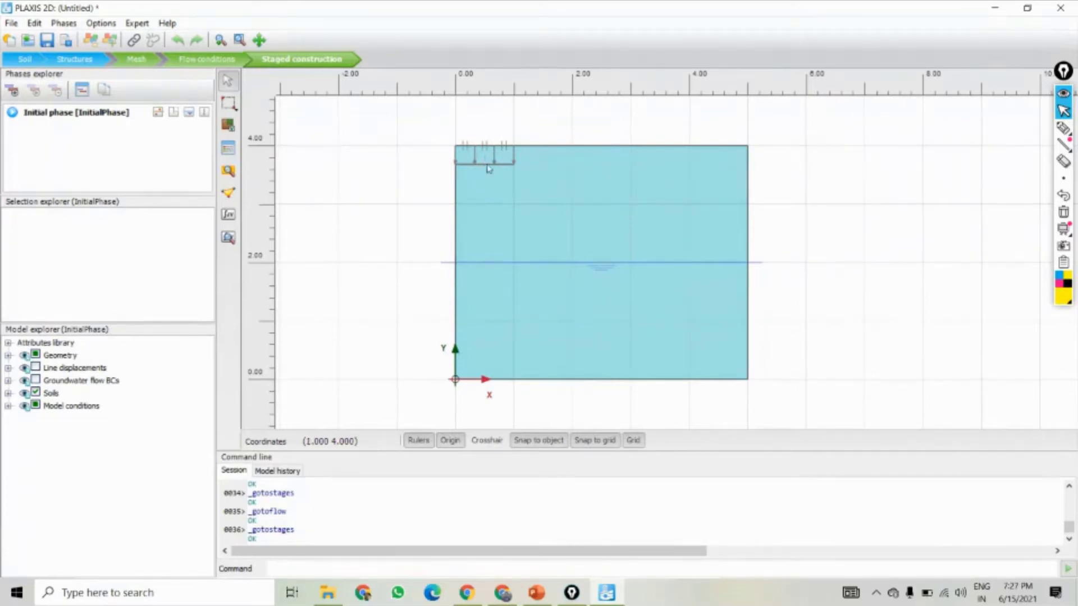
pyautogui.click(51, 116)
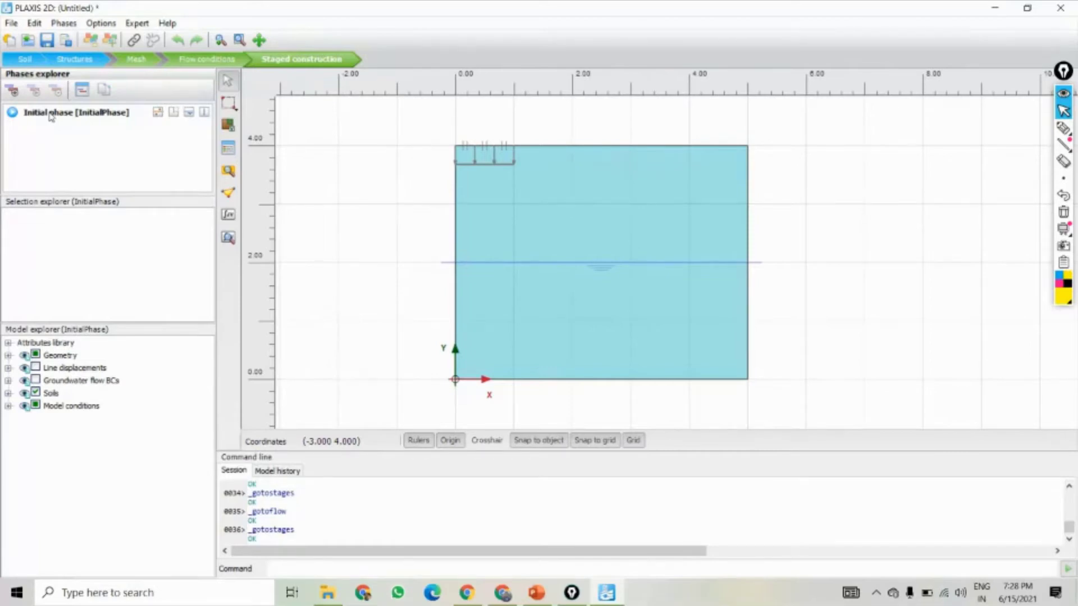
# - Open the initial phase's settings and examine the calculation type descriptions, especially K0 procedure and Gravity loading
pyautogui.doubleClick(51, 115)
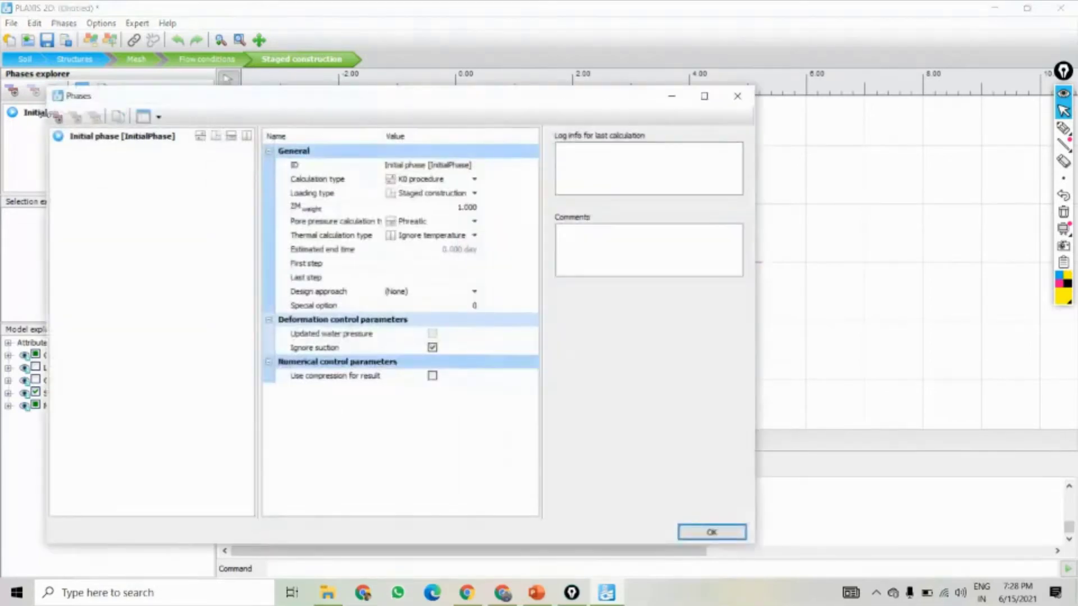
pyautogui.moveTo(413, 104); pyautogui.dragTo(513, 97)
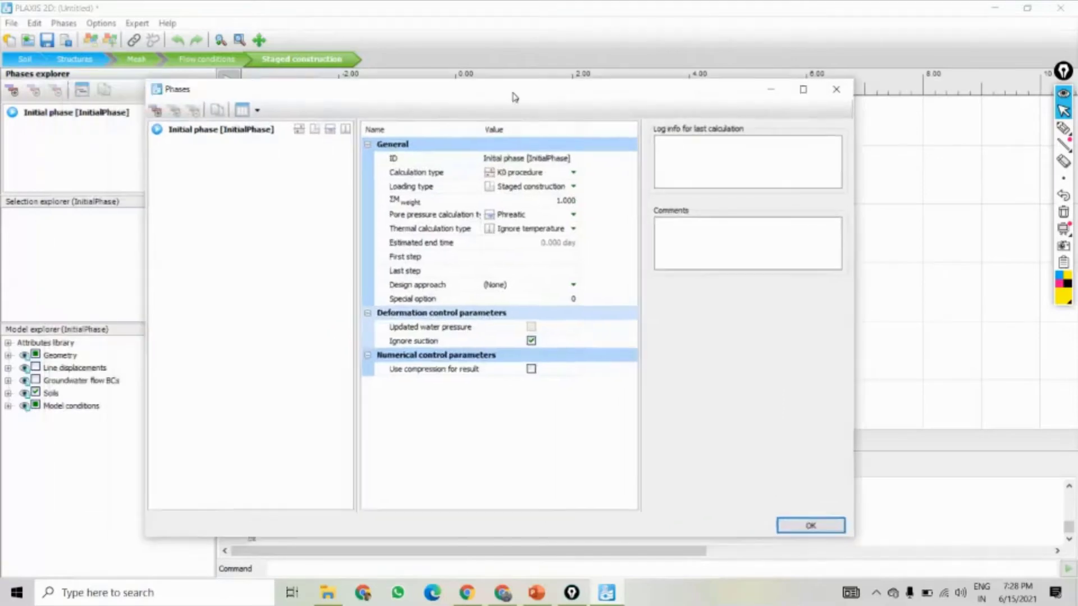
pyautogui.click(388, 175)
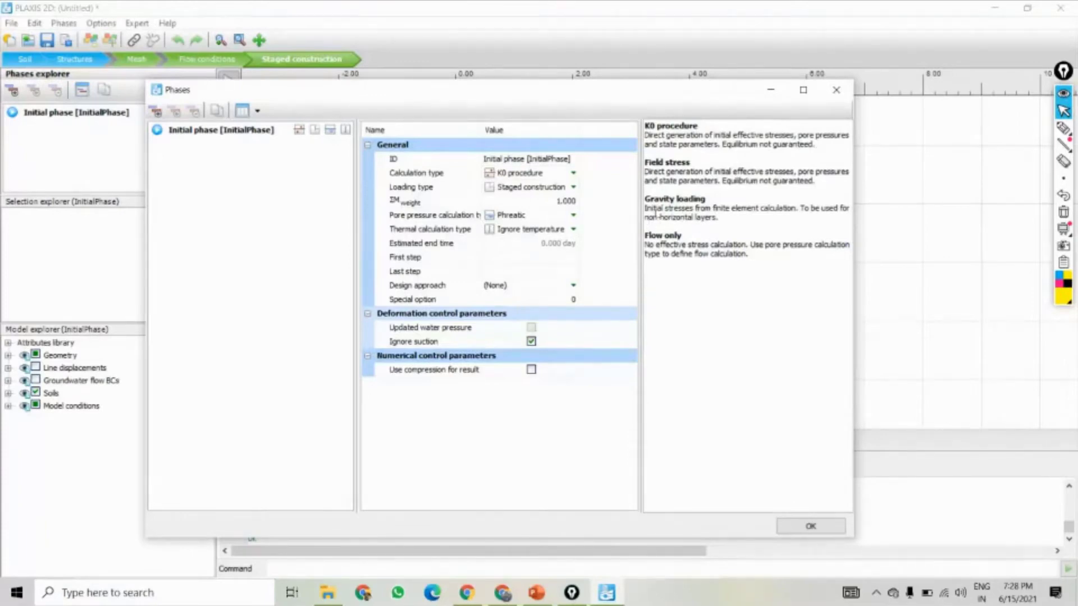
pyautogui.moveTo(644, 199); pyautogui.dragTo(708, 200)
pyautogui.moveTo(657, 125); pyautogui.dragTo(695, 125)
pyautogui.moveTo(644, 199); pyautogui.dragTo(717, 199)
pyautogui.click(717, 206)
pyautogui.click(793, 217)
pyautogui.moveTo(733, 223); pyautogui.dragTo(659, 218)
pyautogui.click(727, 218)
pyautogui.write('.')
# - Sketch a non-horizontal soil layer profile over the Phases window with the annotation pen, and clear the drawing
pyautogui.click(1062, 128)
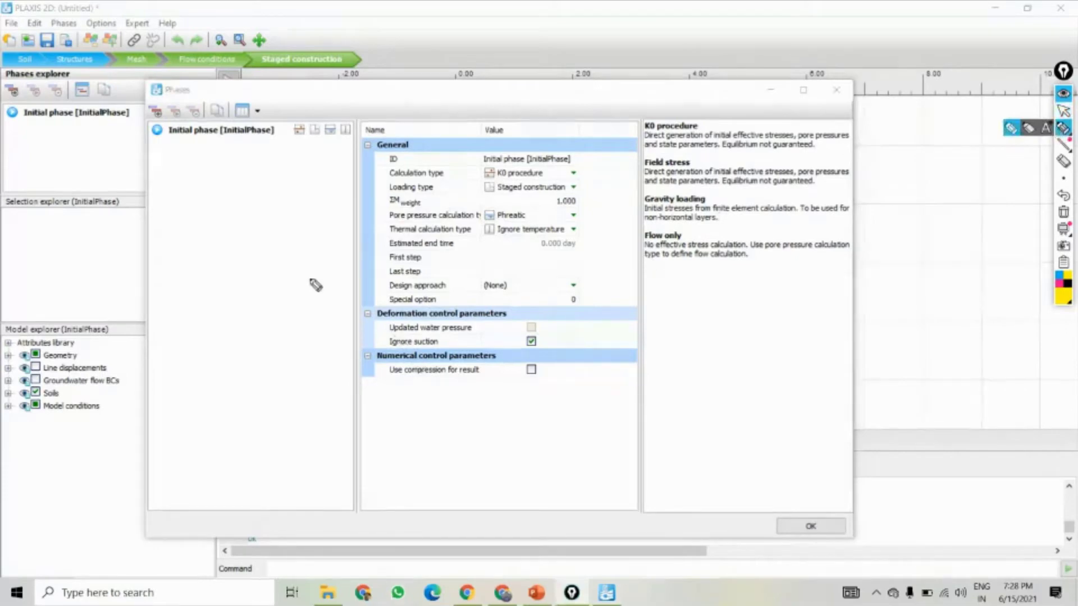
pyautogui.moveTo(288, 229); pyautogui.dragTo(297, 364)
pyautogui.moveTo(288, 222)
pyautogui.mouseDown()
pyautogui.moveTo(426, 223)
pyautogui.moveTo(486, 281)
pyautogui.moveTo(720, 284)
pyautogui.moveTo(725, 340)
pyautogui.mouseUp()
pyautogui.moveTo(296, 359); pyautogui.dragTo(734, 348)
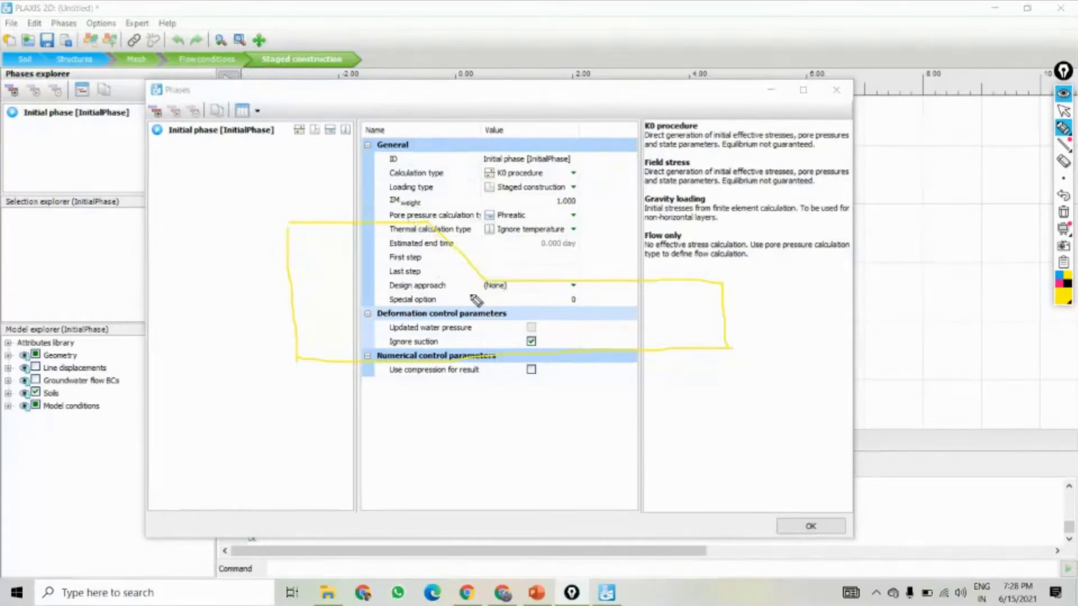
pyautogui.moveTo(286, 280); pyautogui.dragTo(529, 279)
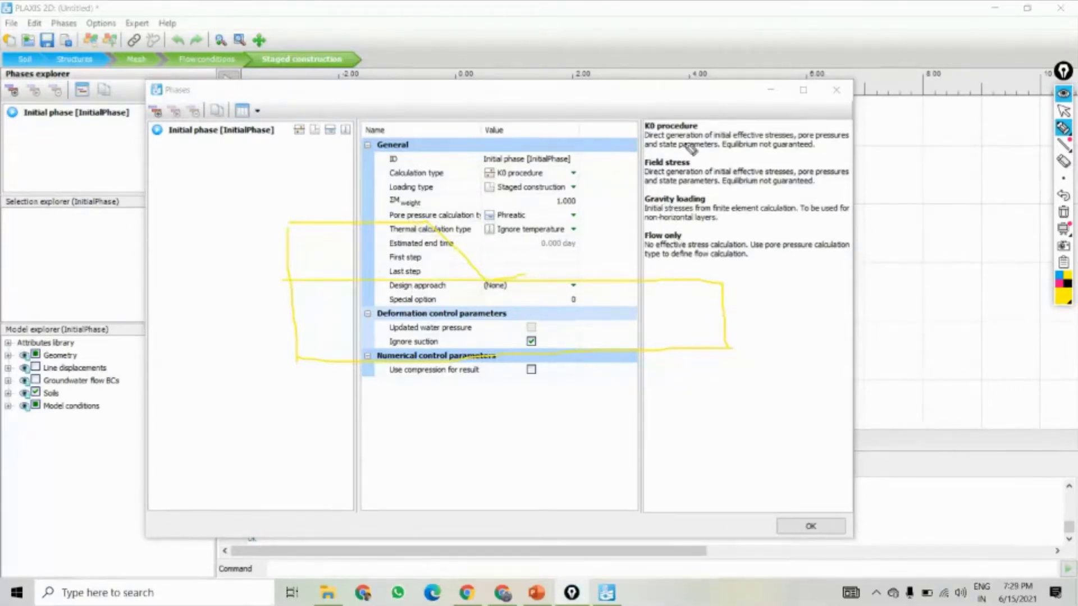
pyautogui.click(1062, 178)
pyautogui.click(1063, 212)
pyautogui.click(1063, 110)
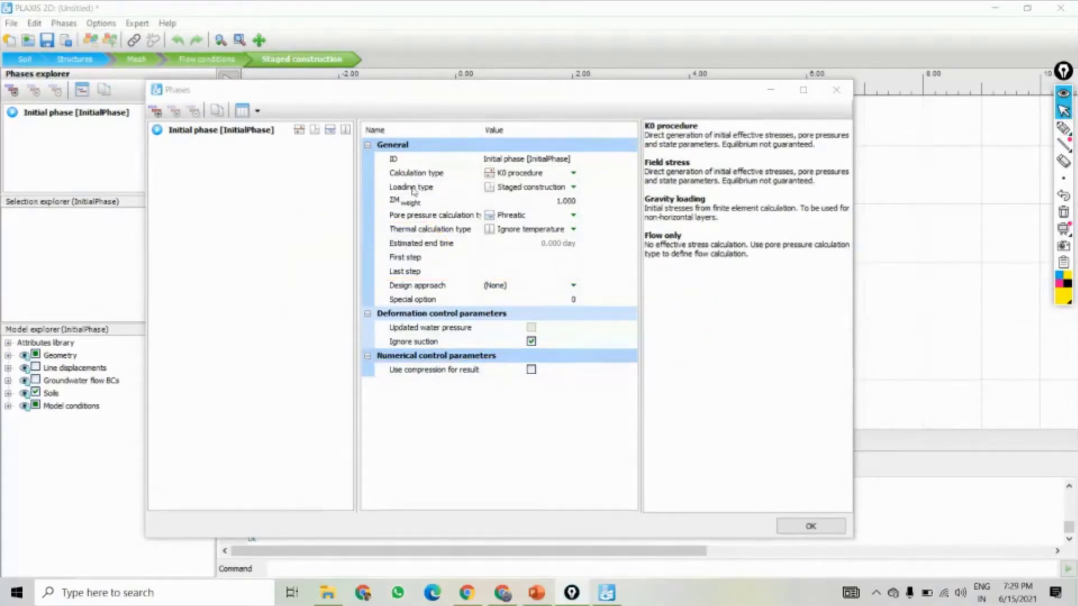
# - Review the loading type and pore pressure calculation options of the initial phase, and close the Phases window
pyautogui.click(516, 186)
pyautogui.click(527, 189)
pyautogui.click(528, 199)
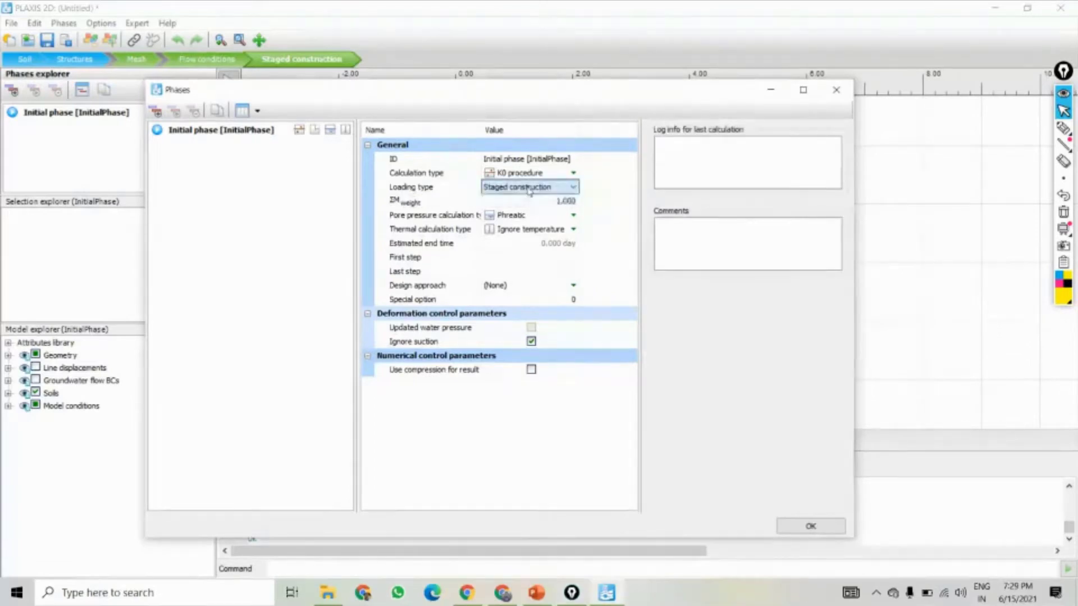
pyautogui.click(427, 215)
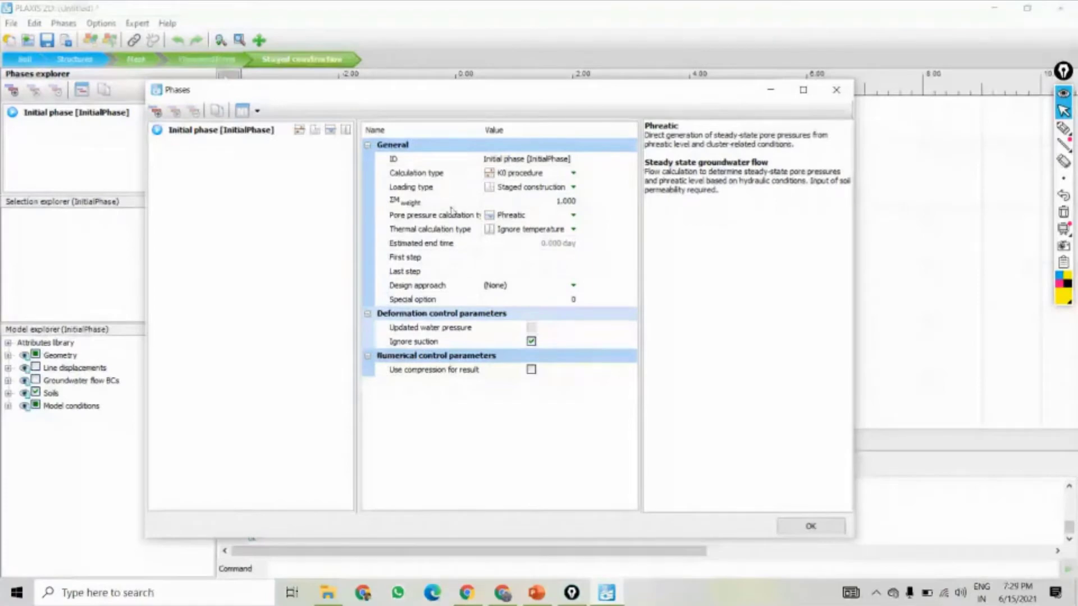
pyautogui.click(530, 215)
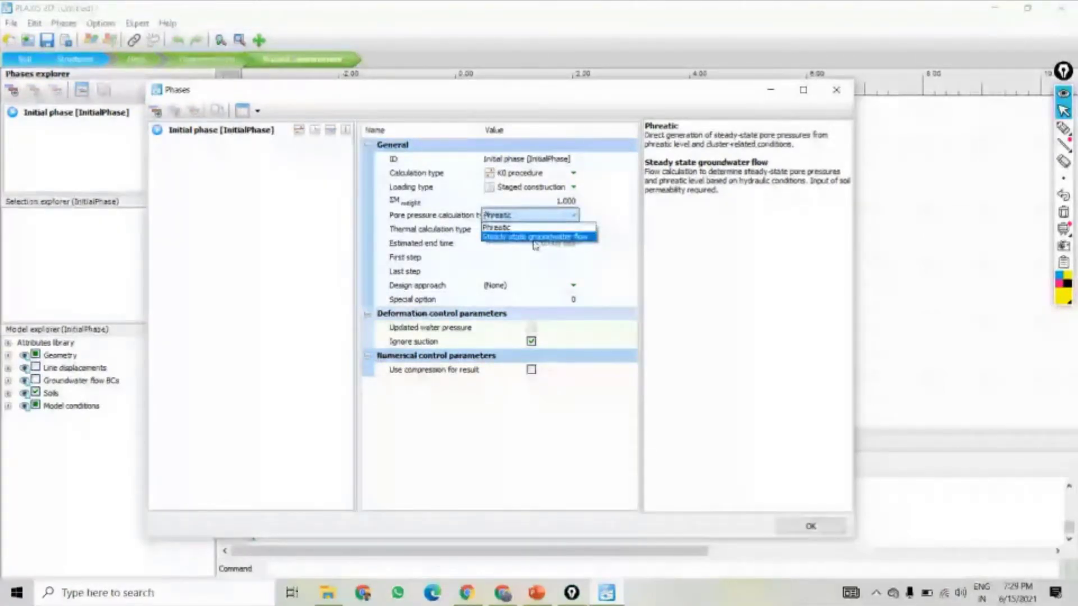
pyautogui.click(618, 221)
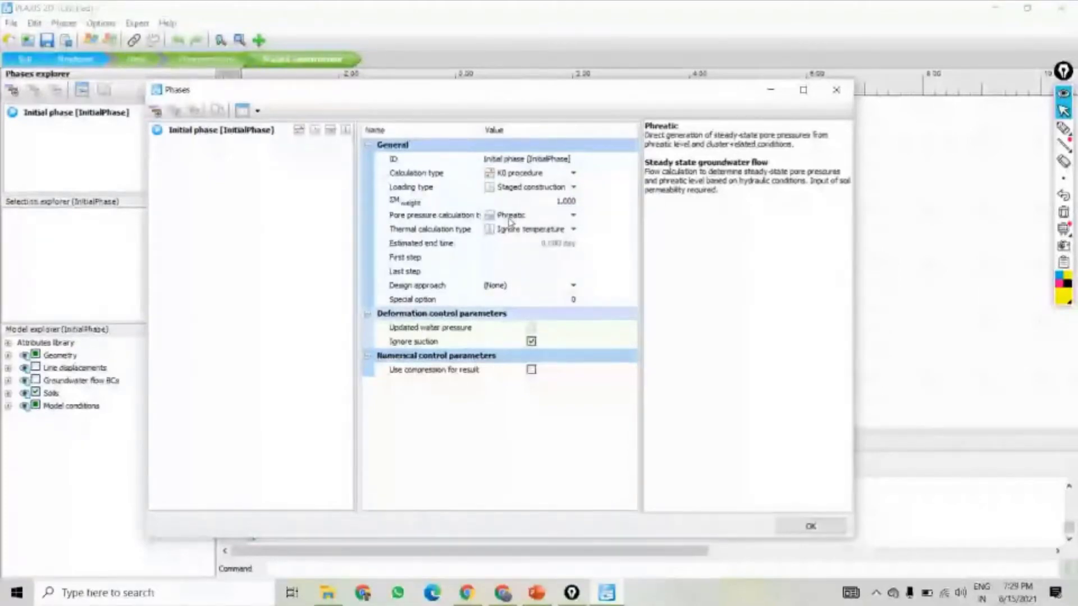
pyautogui.click(430, 247)
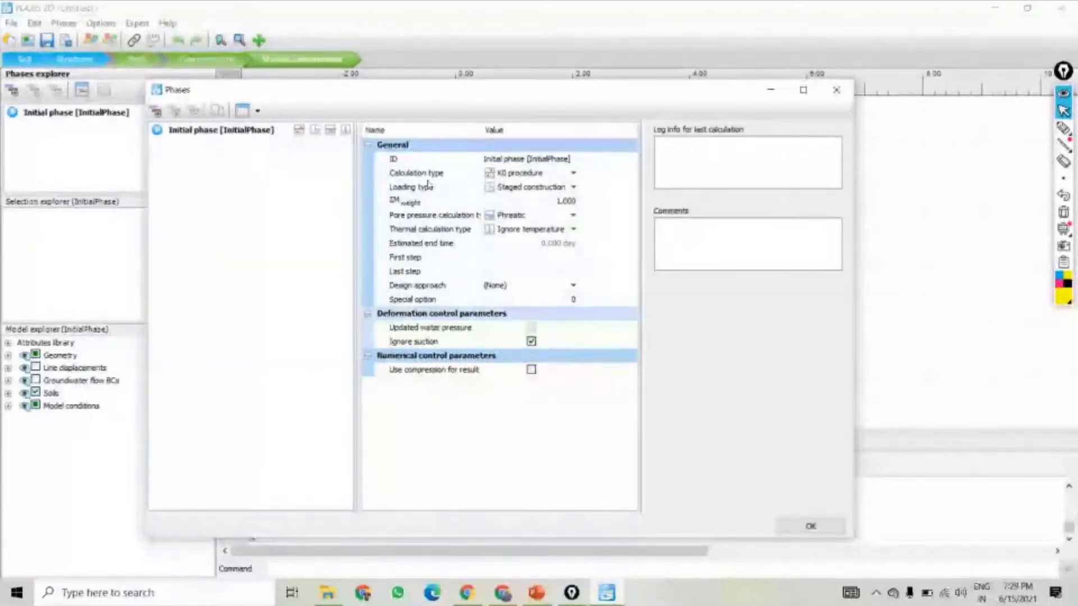
pyautogui.click(792, 526)
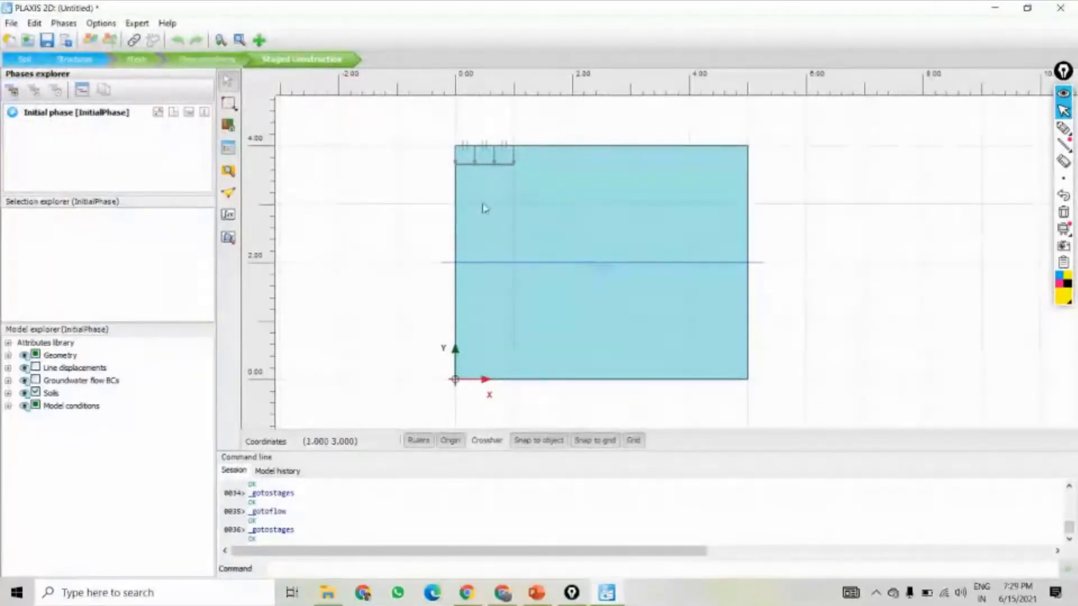
# - Add a calculation phase following the initial phase and name it Footing
pyautogui.click(470, 166)
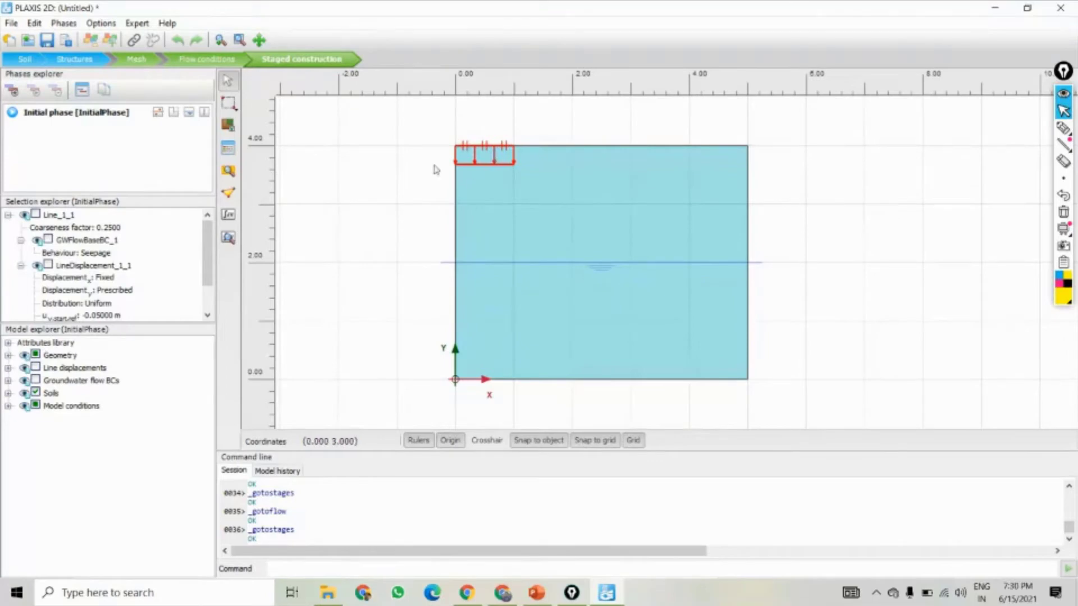
pyautogui.click(21, 92)
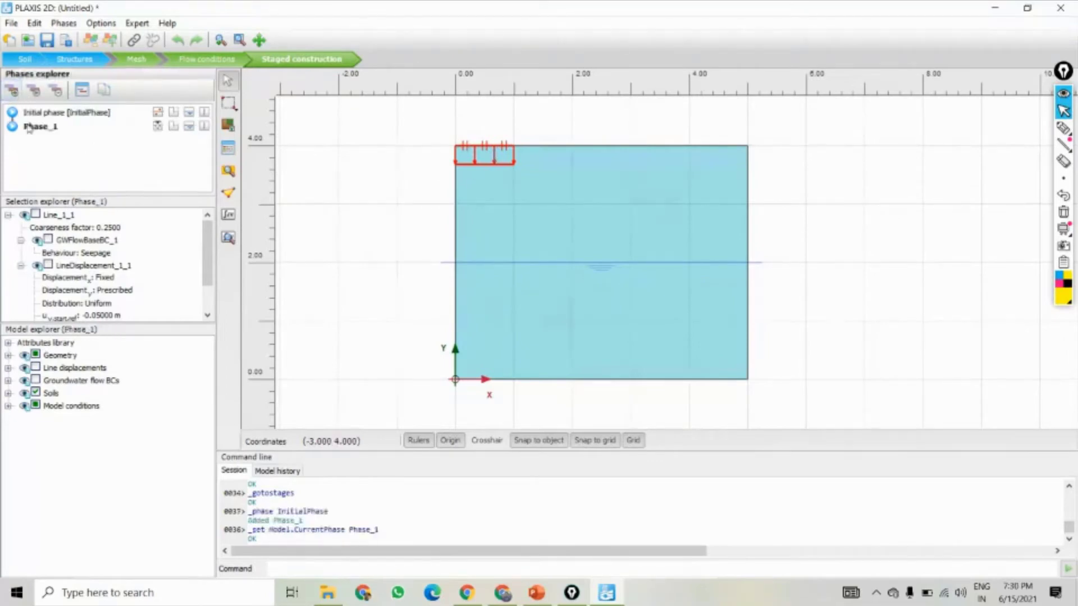
pyautogui.doubleClick(44, 132)
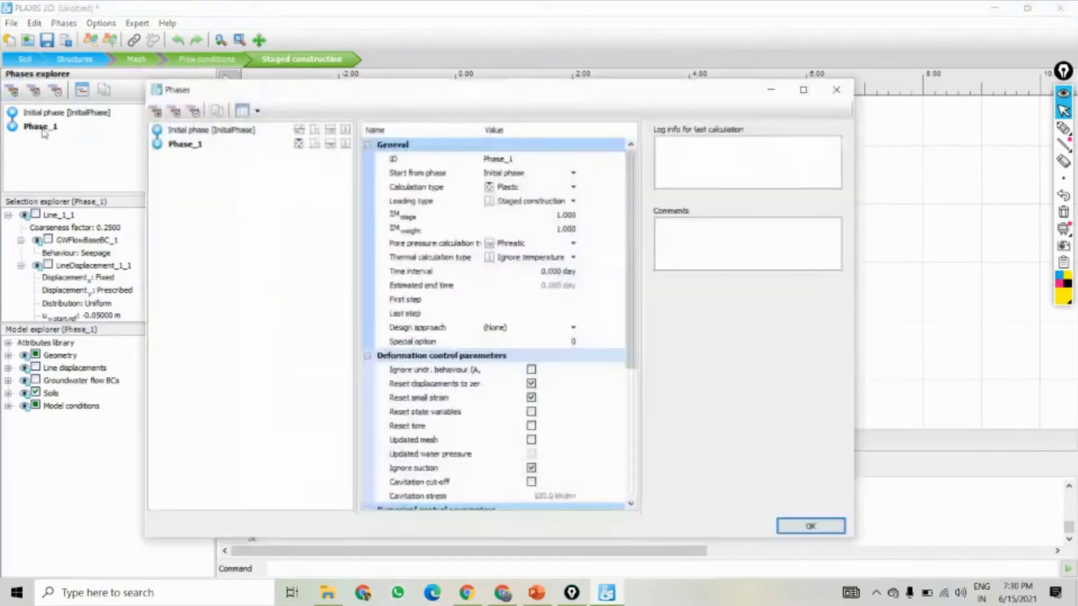
pyautogui.click(517, 160)
pyautogui.write('Footing')
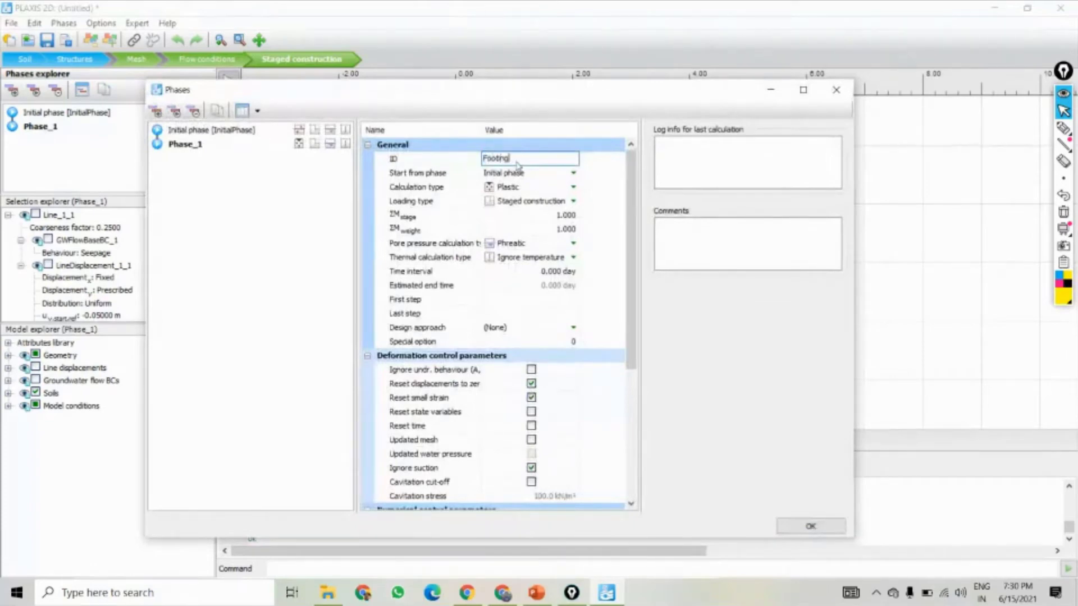
pyautogui.click(283, 211)
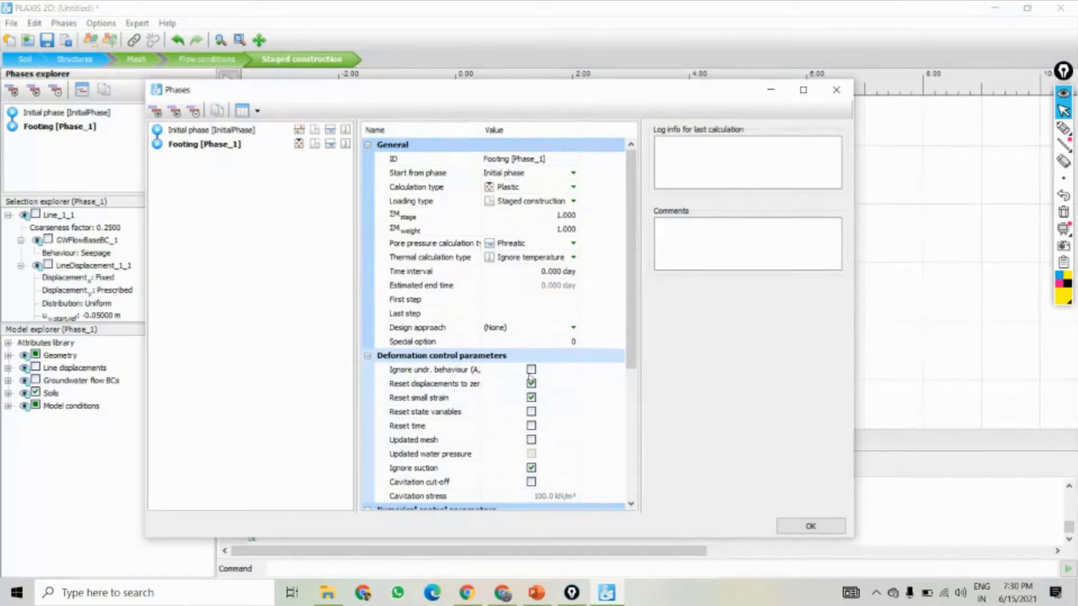
pyautogui.click(804, 528)
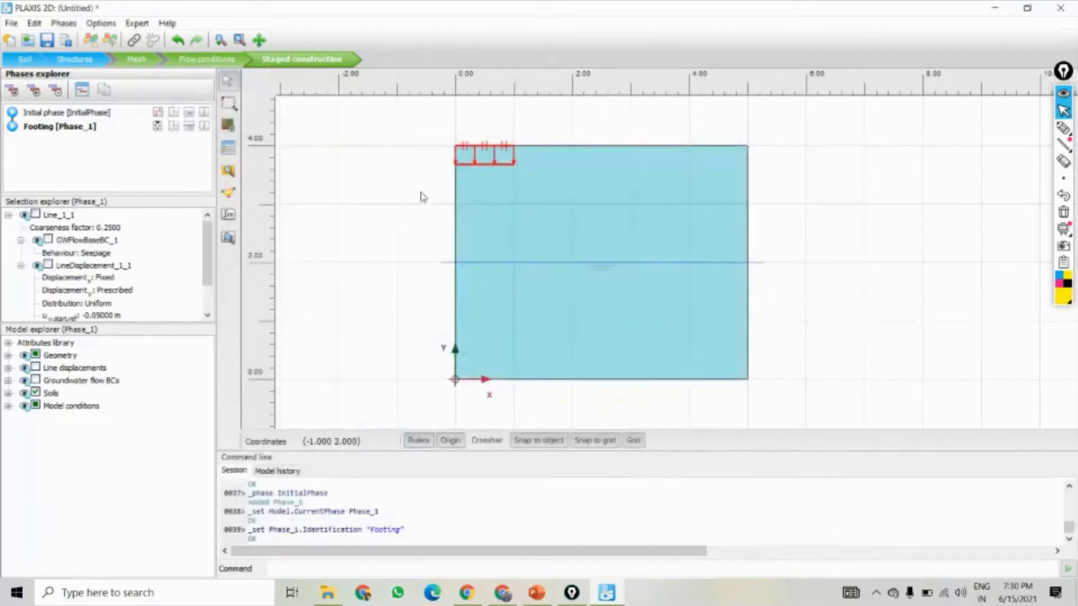
# - Activate the line displacement on the footing line for the Footing phase
pyautogui.rightClick(494, 168)
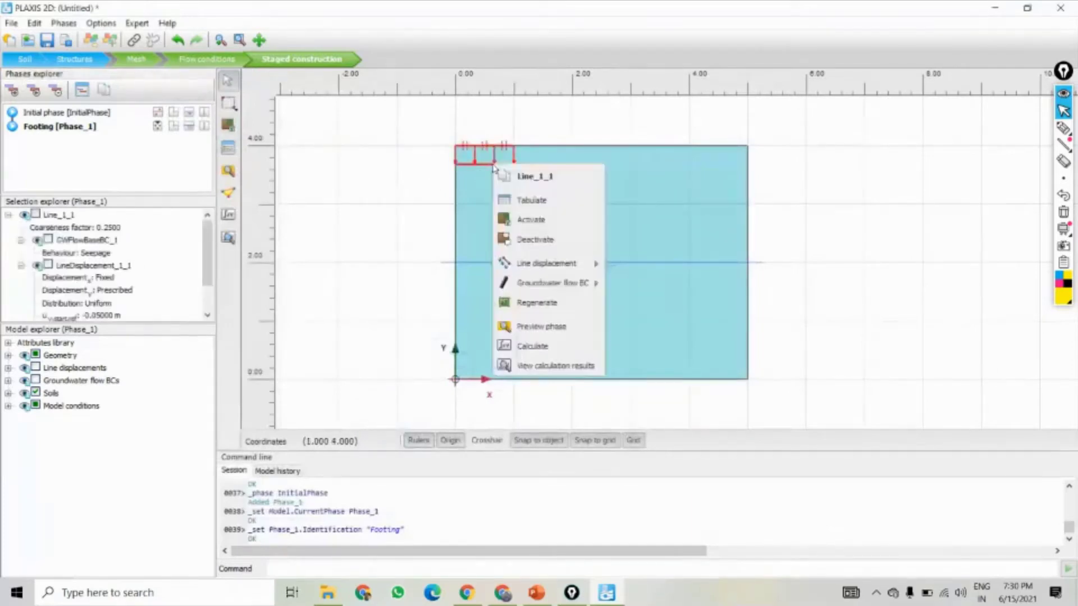
pyautogui.moveTo(522, 265)
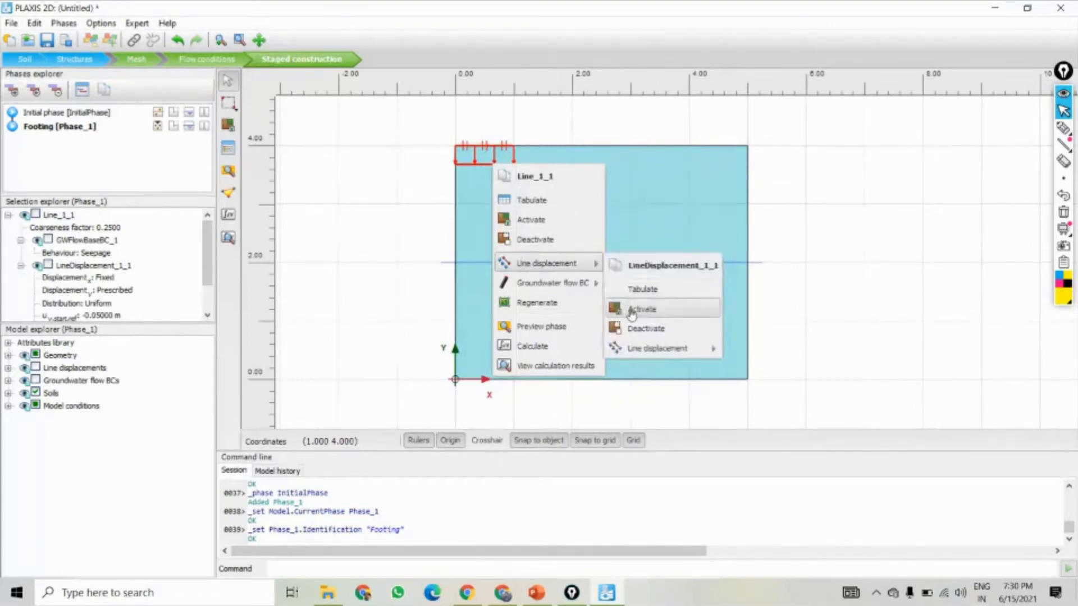
pyautogui.click(631, 310)
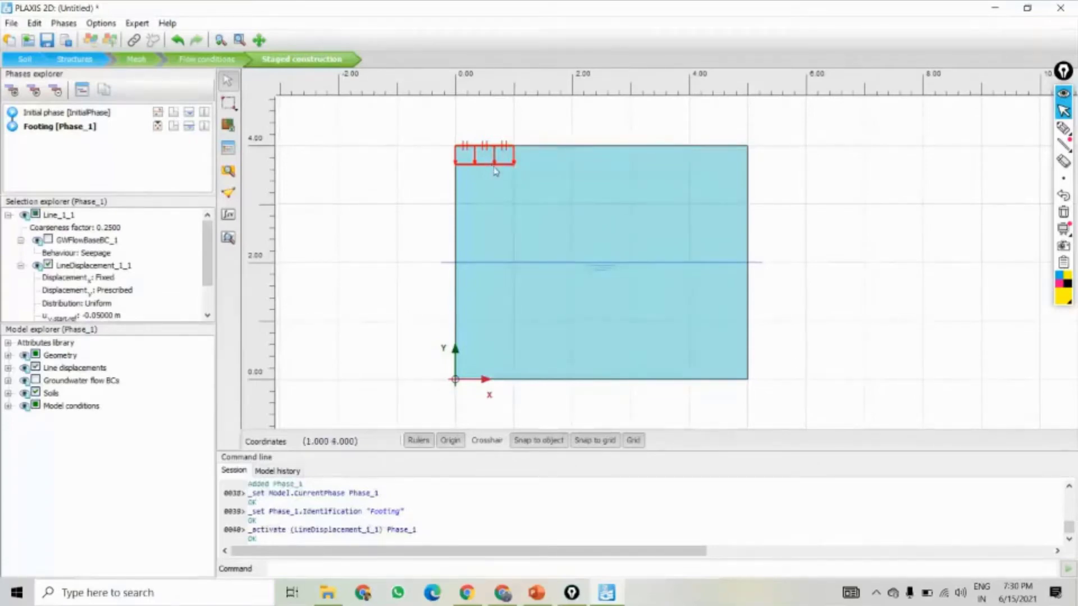
# - Deactivate and reactivate the line displacements group in the Footing phase, and expand it to show its entry
pyautogui.click(36, 370)
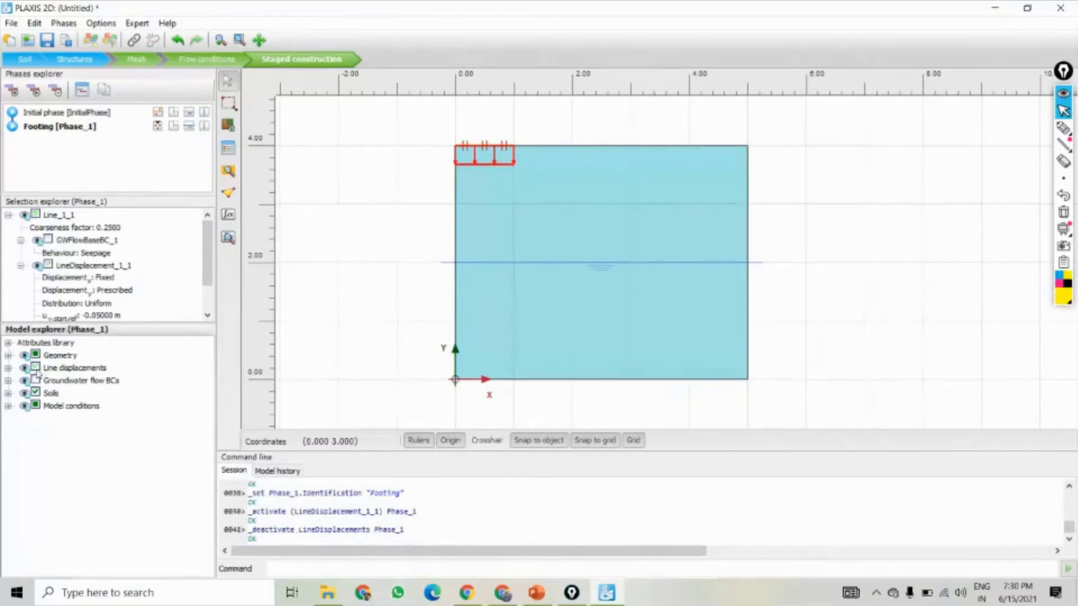
pyautogui.click(36, 370)
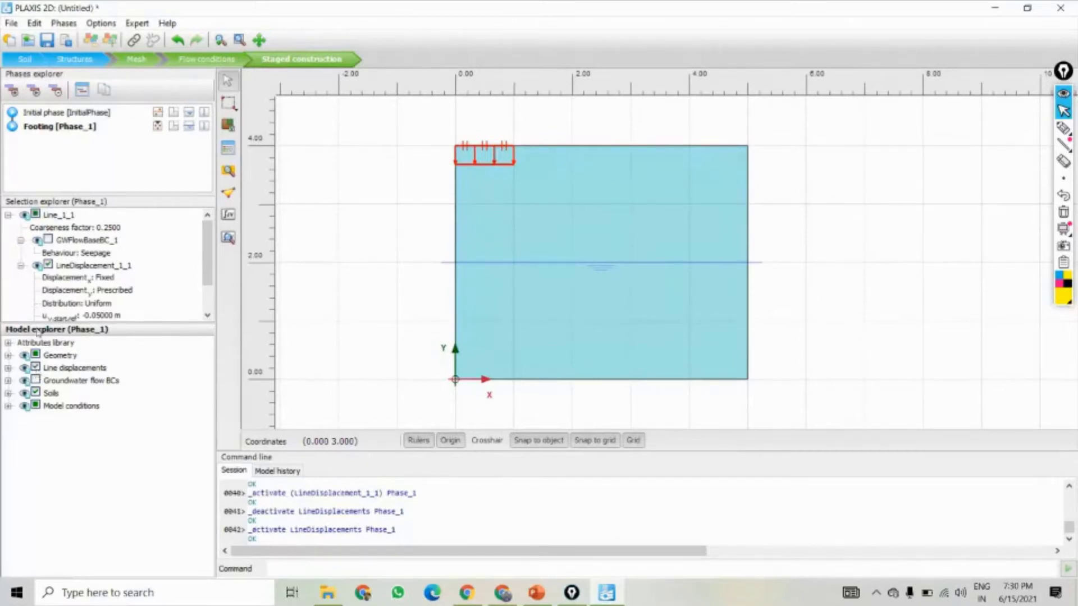
pyautogui.click(8, 369)
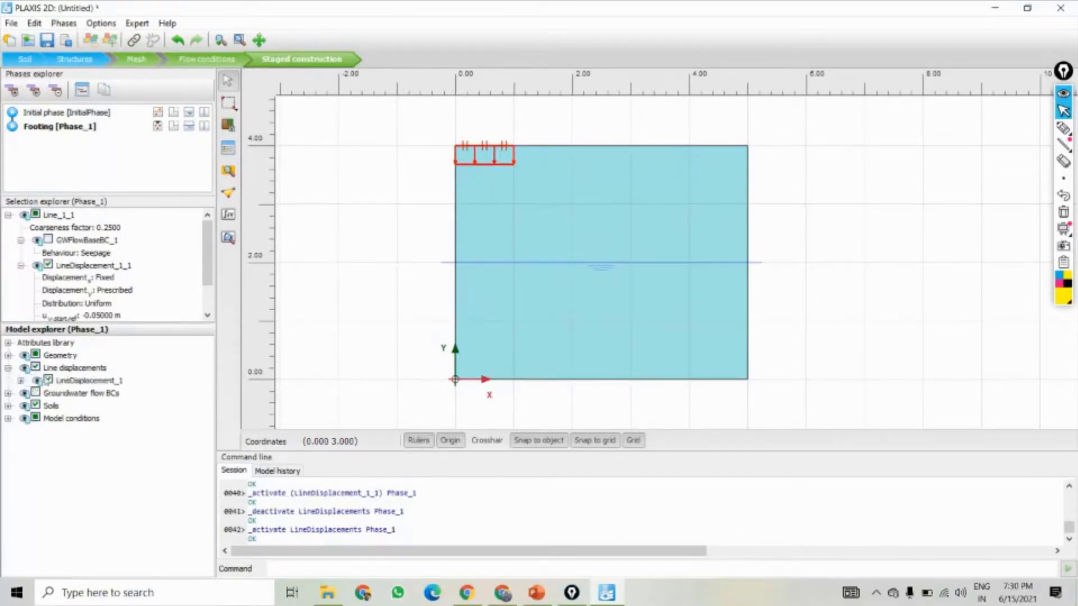
pyautogui.rightClick(474, 164)
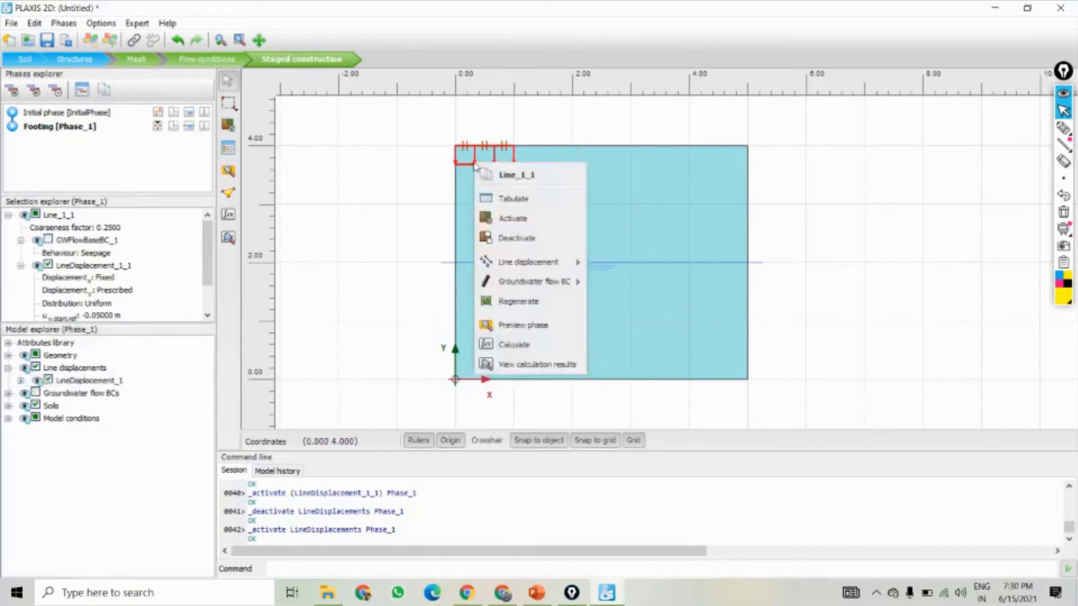
pyautogui.click(428, 194)
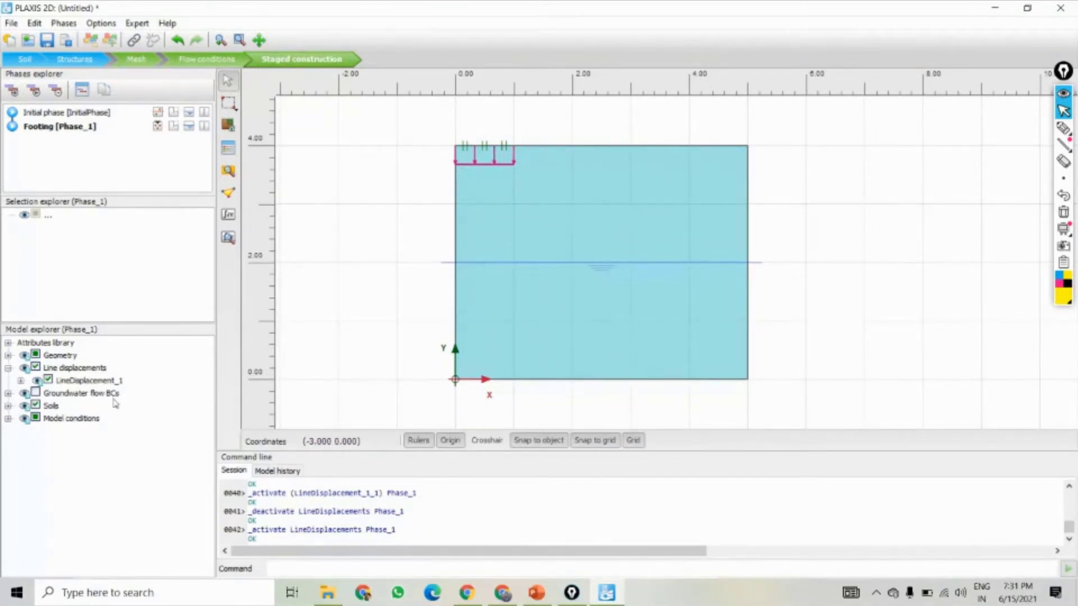
# - Expand the Deformations model conditions of the Footing phase and review the fixities of the X and Y boundaries
pyautogui.click(9, 418)
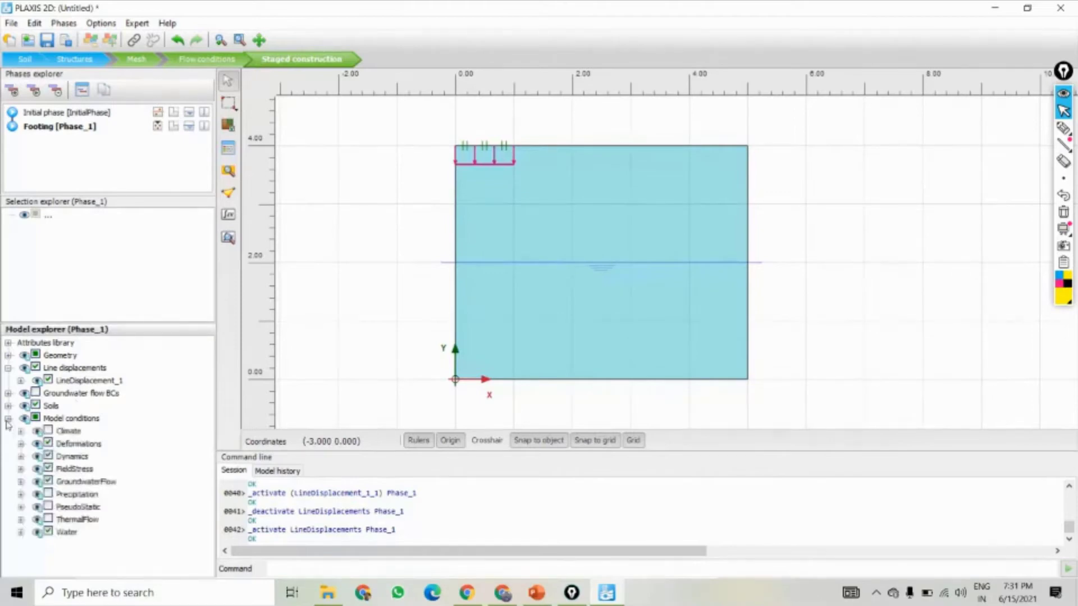
pyautogui.click(20, 444)
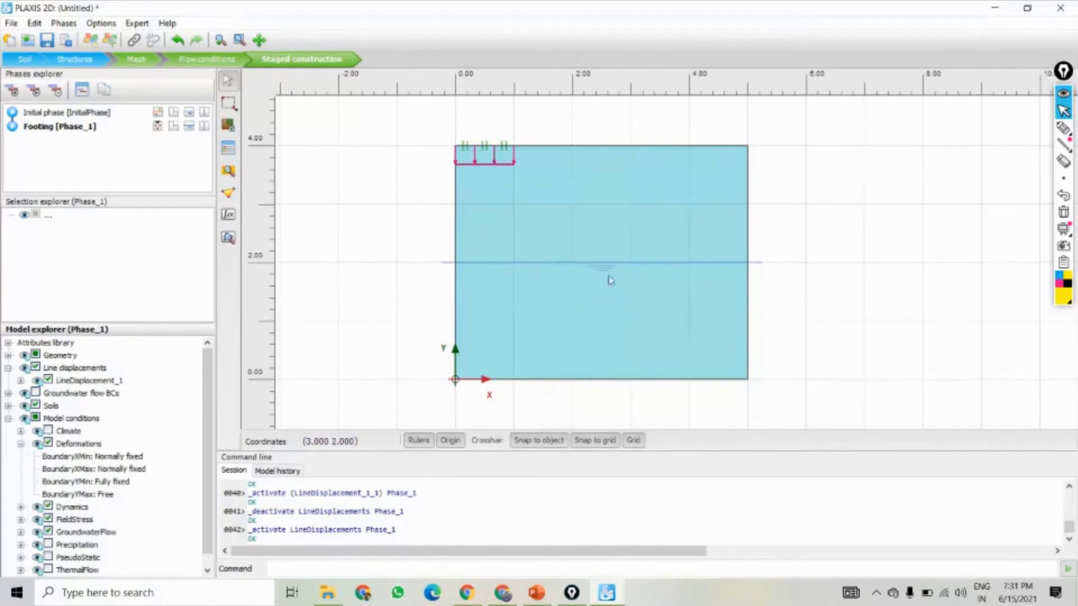
pyautogui.click(125, 457)
pyautogui.click(125, 457)
pyautogui.click(125, 458)
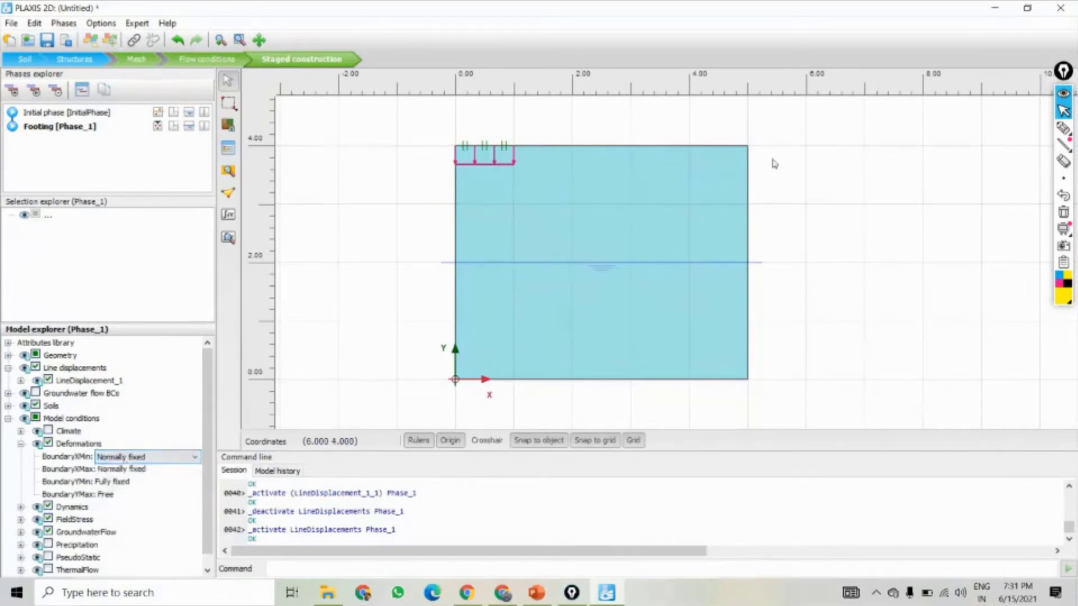
pyautogui.click(150, 470)
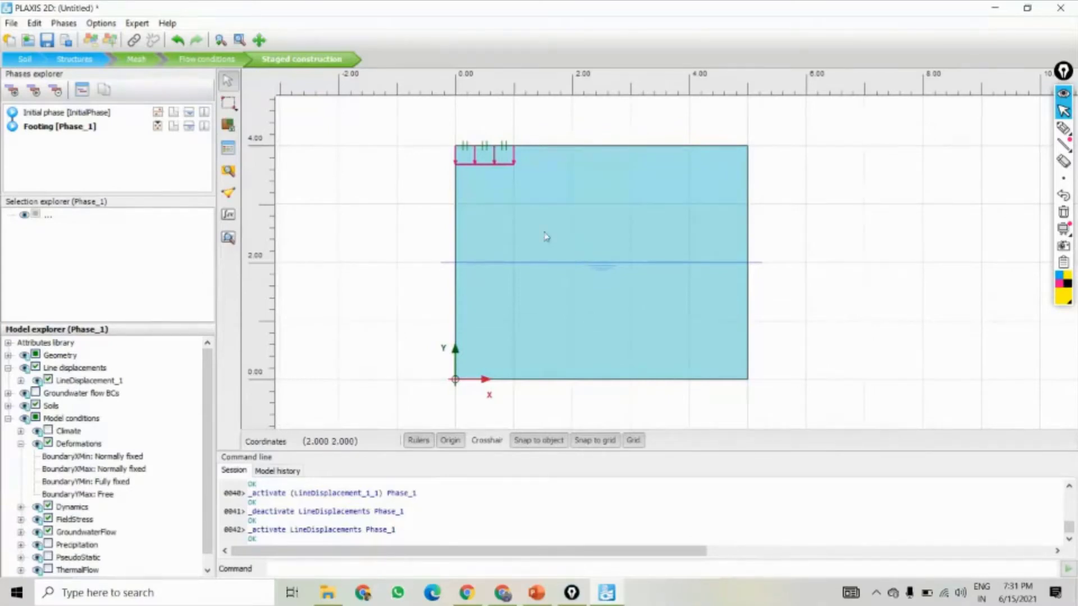
pyautogui.click(148, 191)
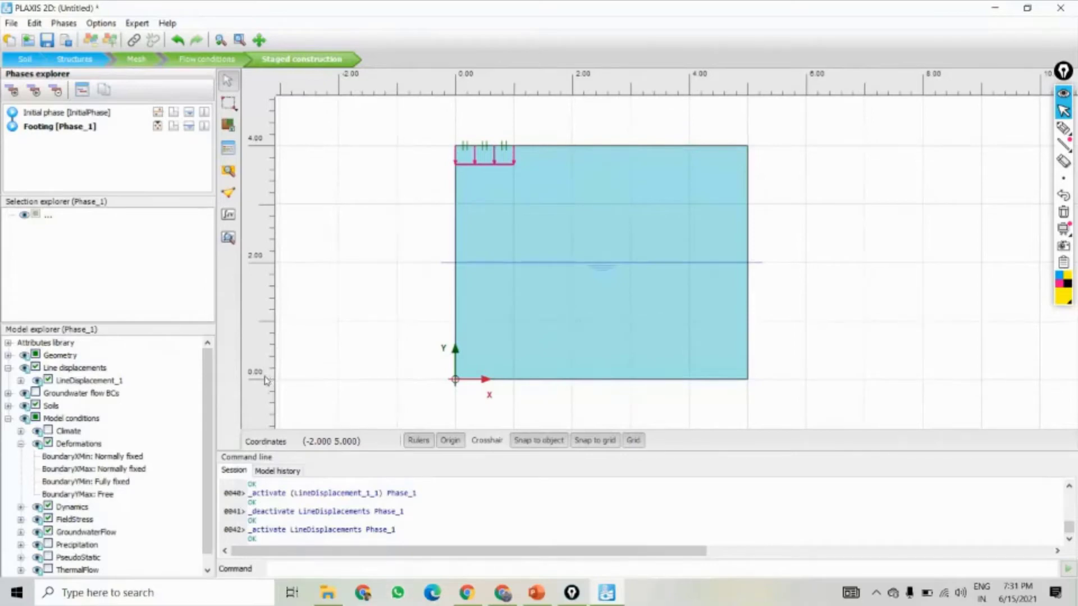
# - Start the phase calculation, ignoring the feedback about unselected curve points, and switch to the Google Meet window in Chrome
pyautogui.click(229, 217)
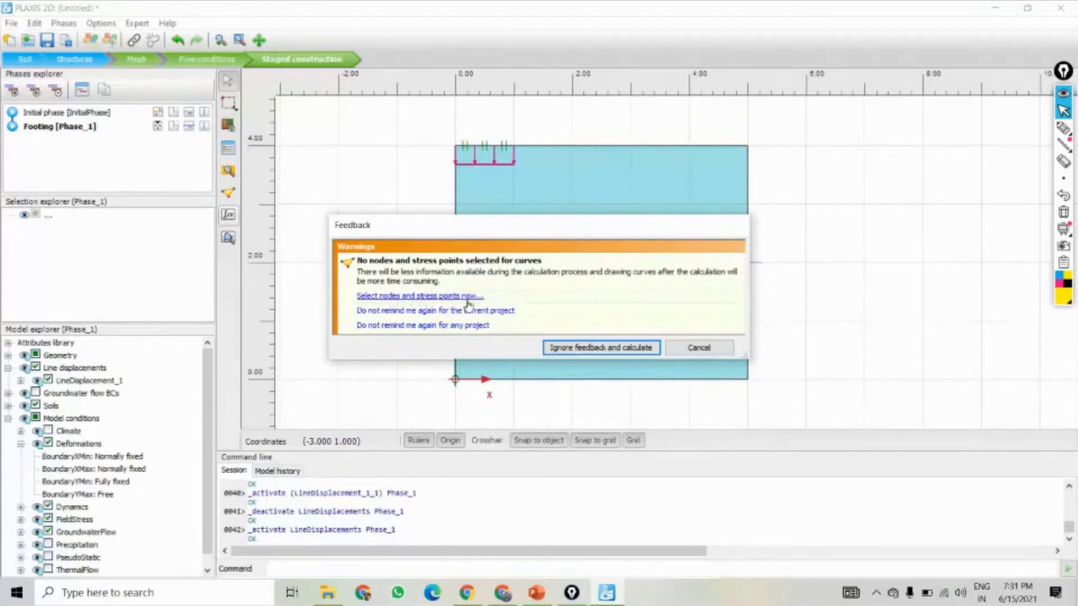
pyautogui.click(602, 349)
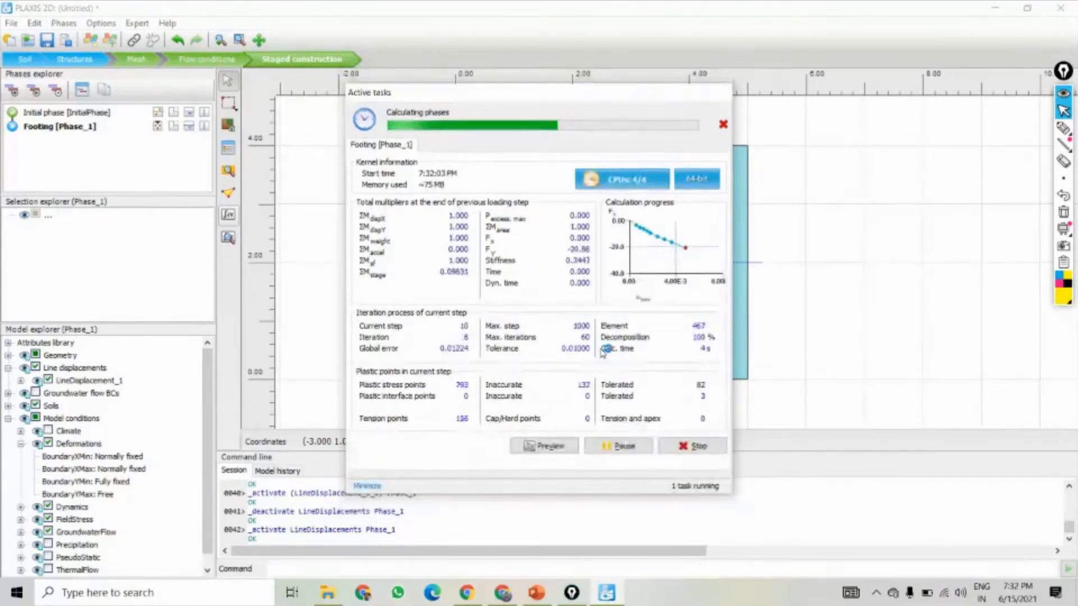
pyautogui.click(503, 593)
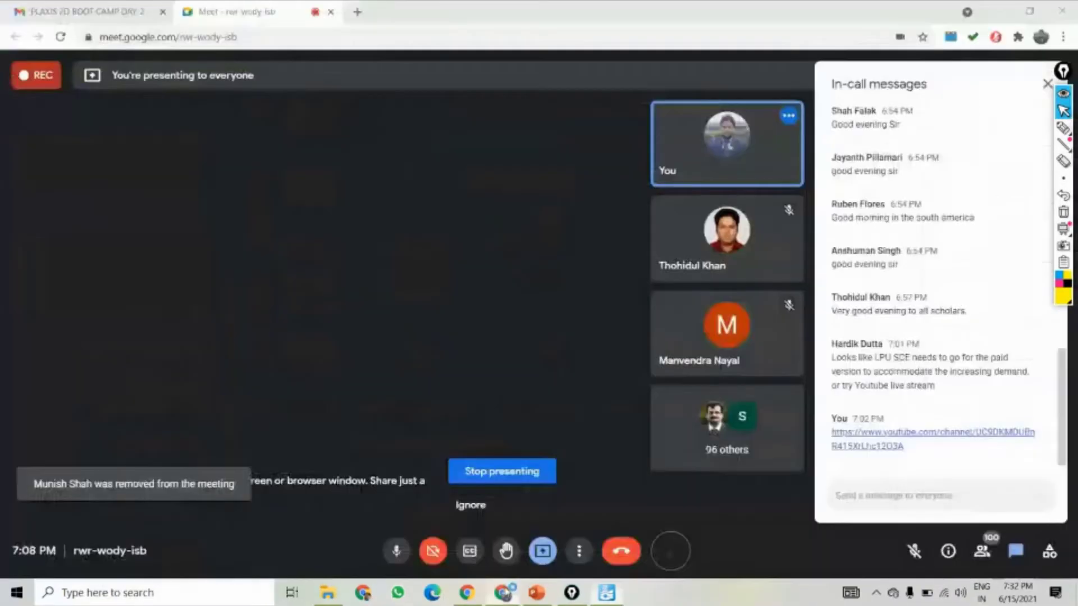
# - Mute and unmute the meeting microphone, and switch back to the PLAXIS 2D window running the calculation
pyautogui.hotkey('ctrl', 'd')
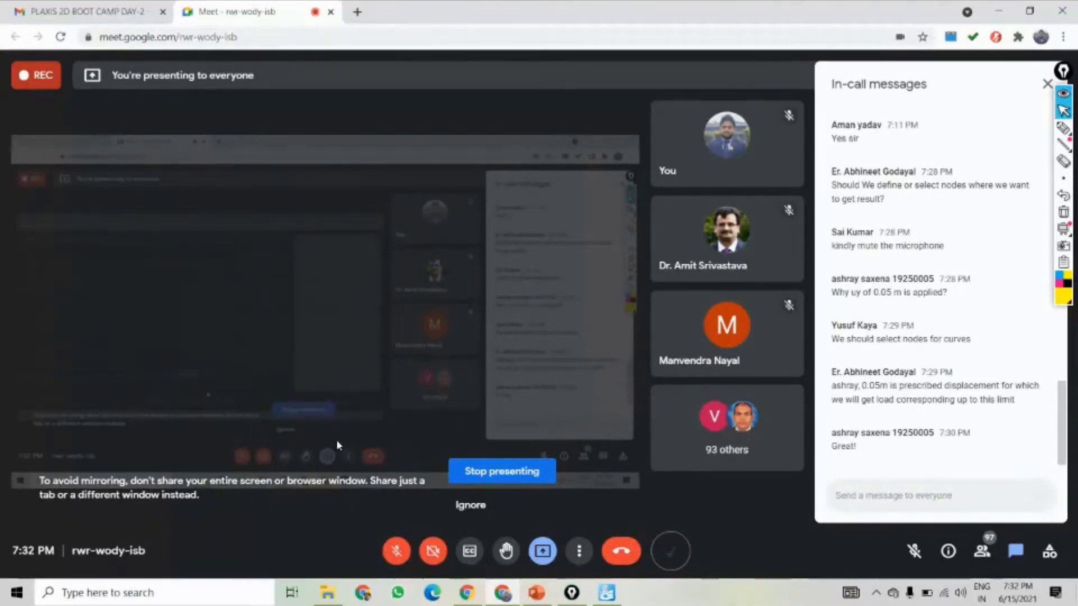
pyautogui.click(401, 557)
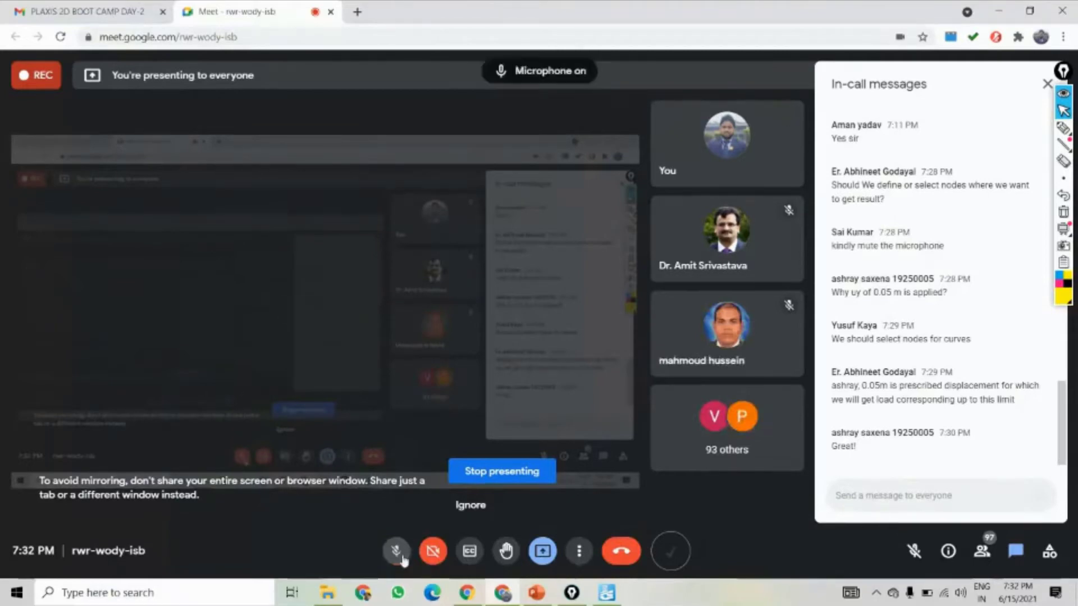
pyautogui.click(598, 585)
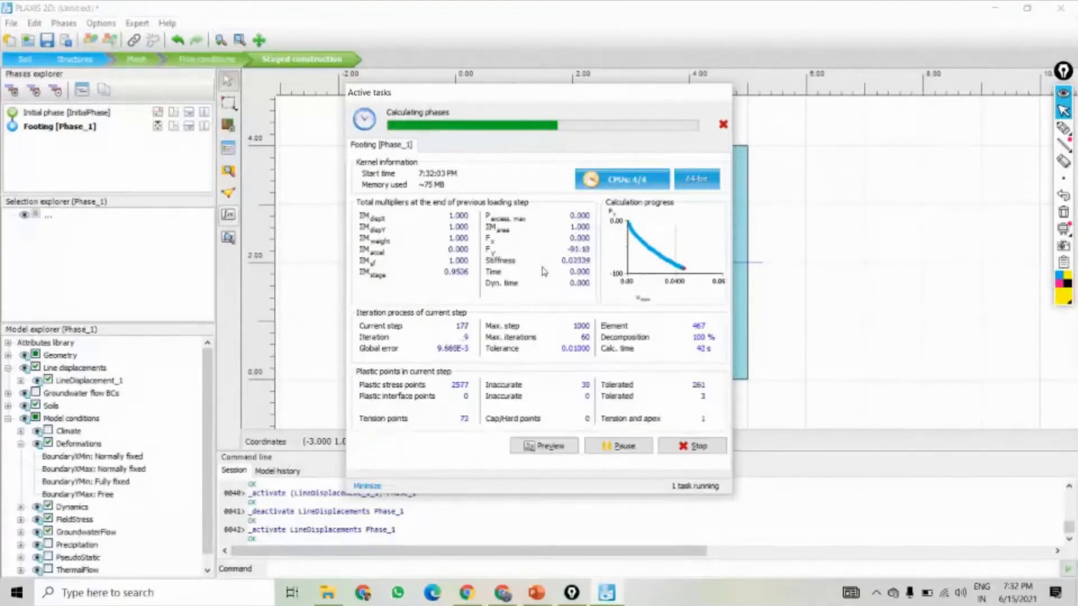
# - Open the calculation results of the Footing phase in PLAXIS 2D Output
pyautogui.moveTo(502, 592)
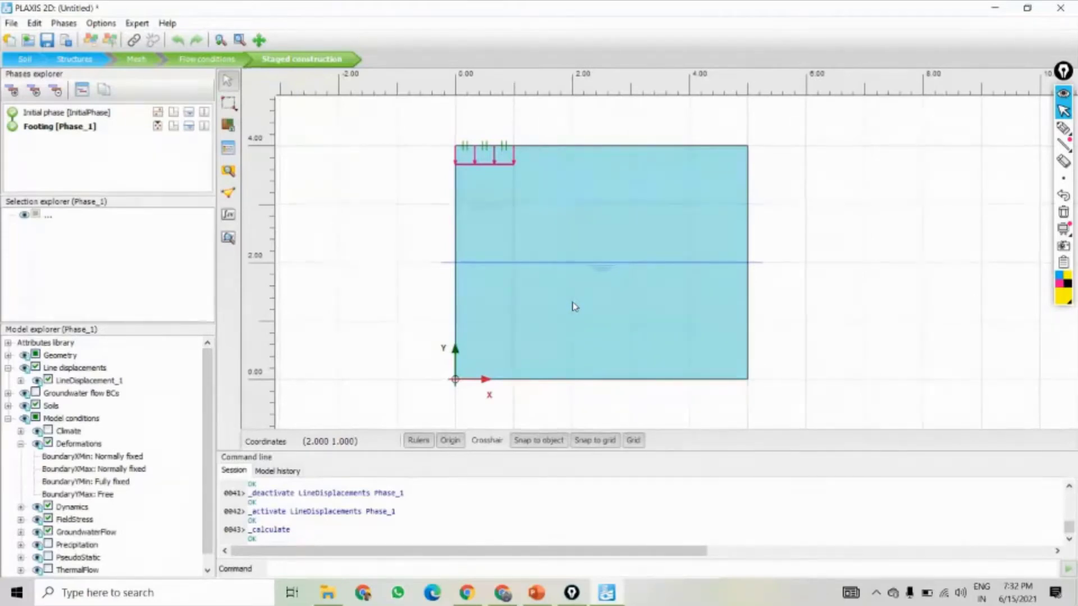
pyautogui.click(228, 239)
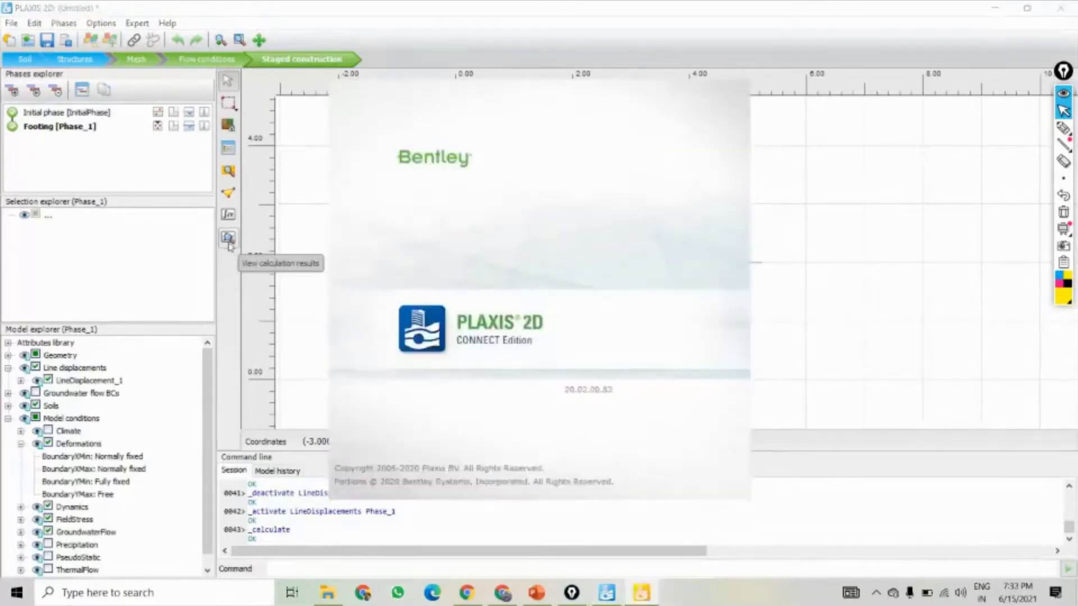
# - Mute and unmute the microphone in the Google Meet window, returning to the PLAXIS 2D Output window
pyautogui.click(502, 592)
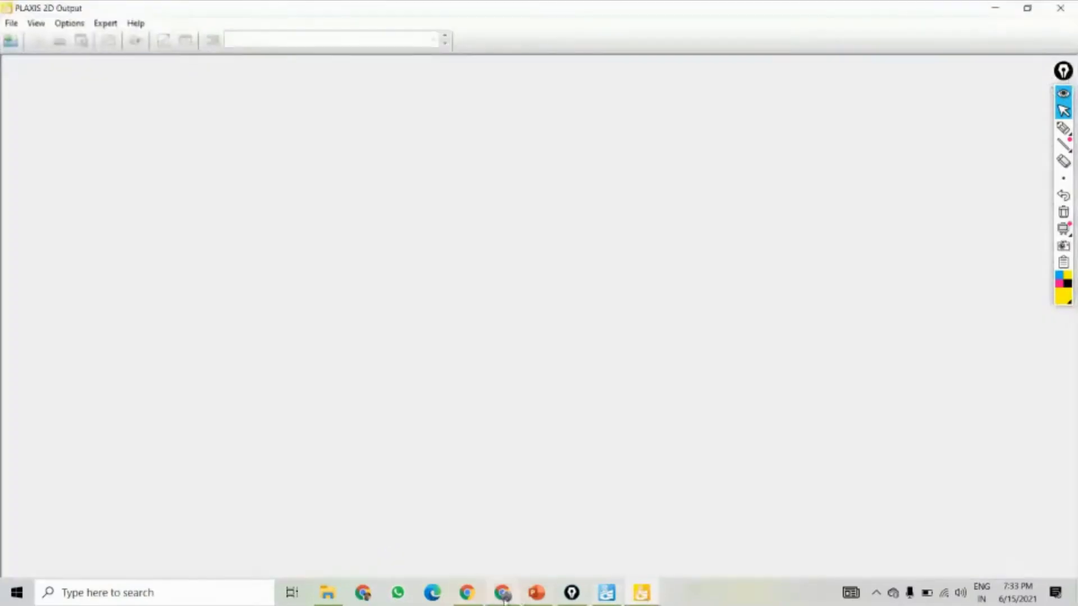
pyautogui.click(502, 593)
pyautogui.click(396, 551)
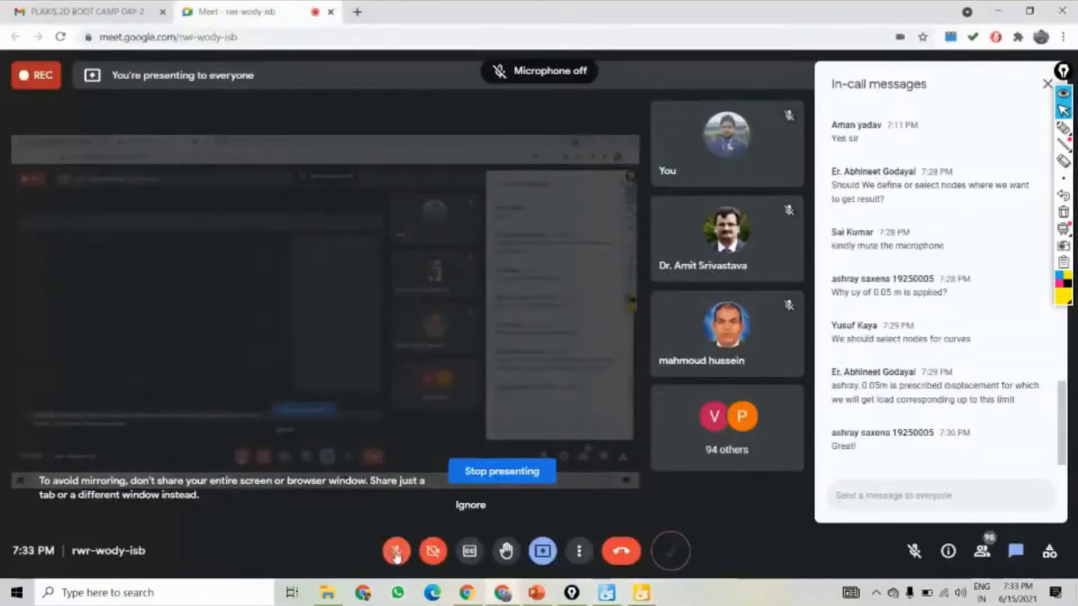
pyautogui.hotkey('alt', 'Tab')
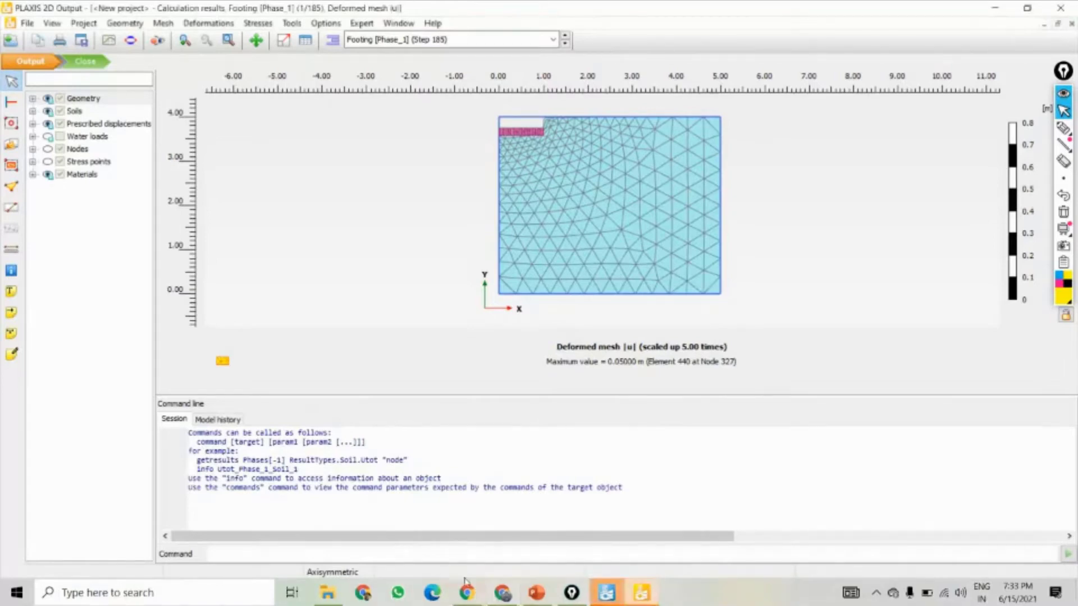
pyautogui.click(467, 592)
pyautogui.click(397, 550)
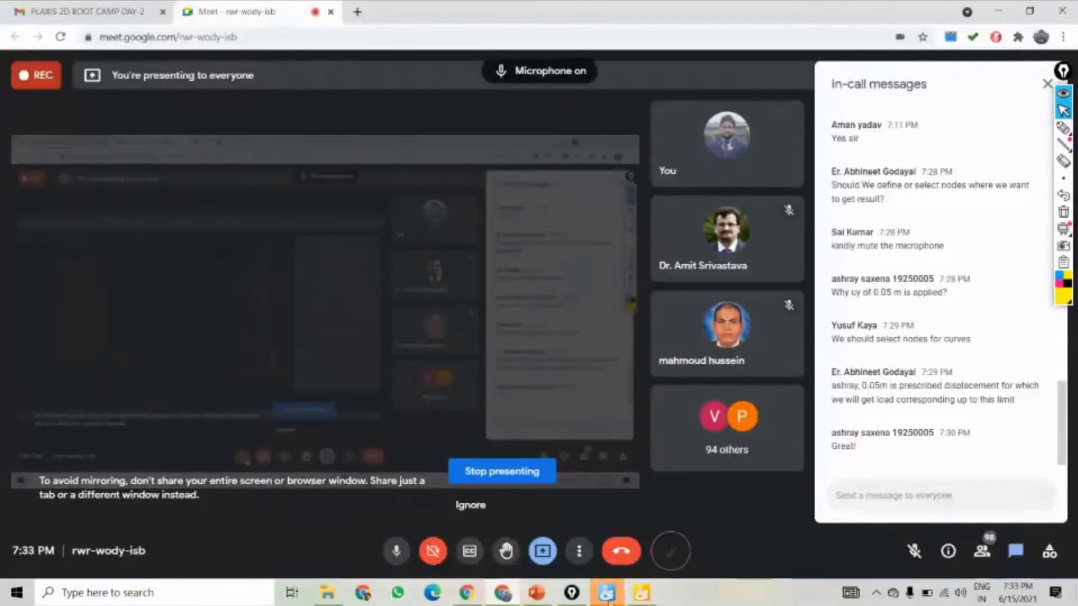
pyautogui.click(634, 596)
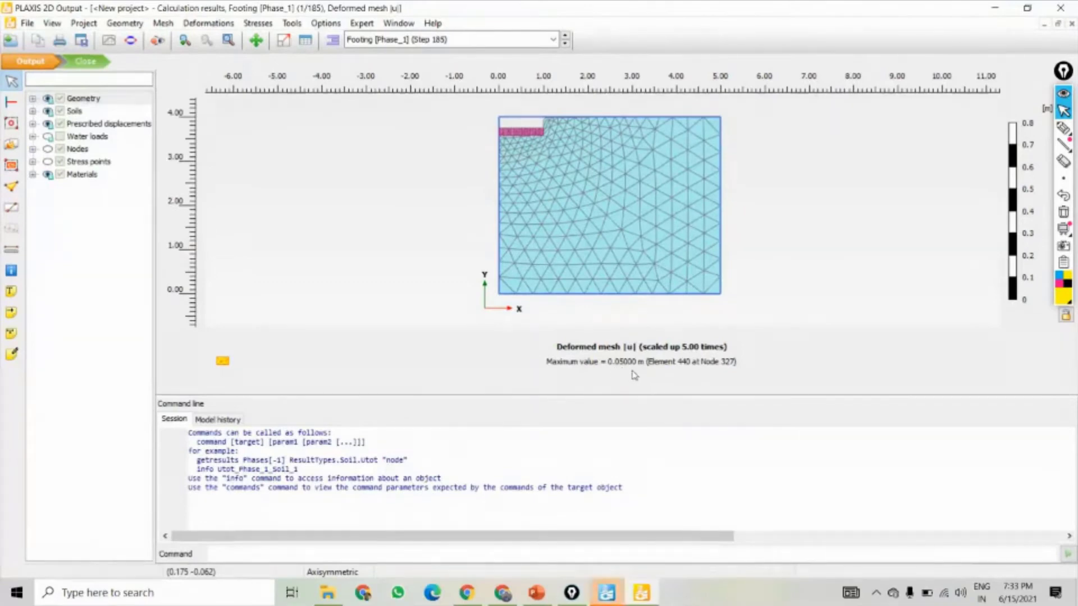
# - Enlarge the deformed mesh plot area by shrinking the command line area beneath it
pyautogui.scroll(1, 543, 146)
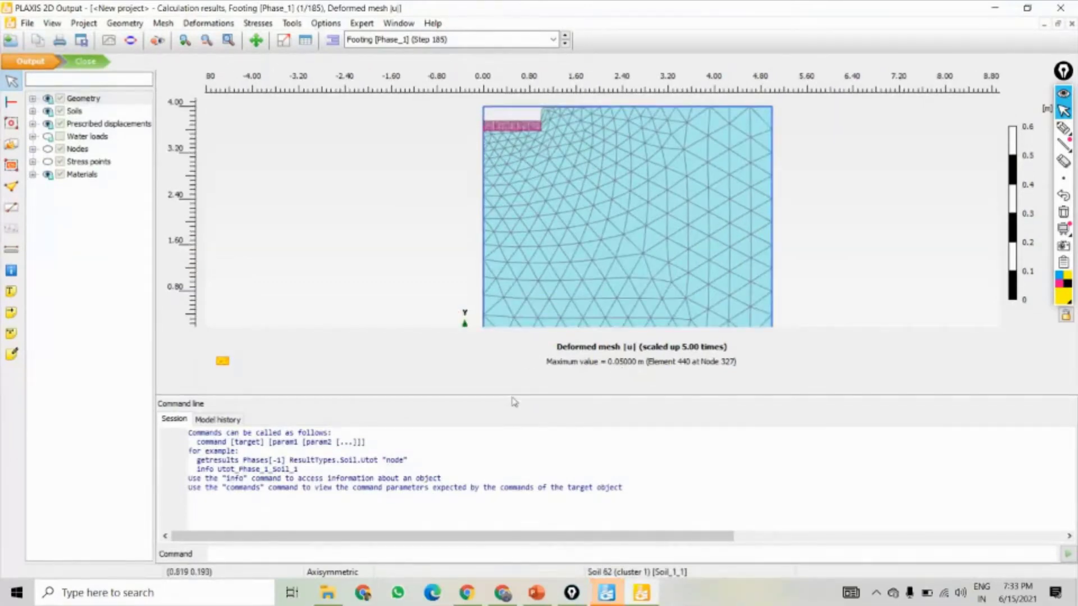
pyautogui.moveTo(514, 402); pyautogui.dragTo(488, 506)
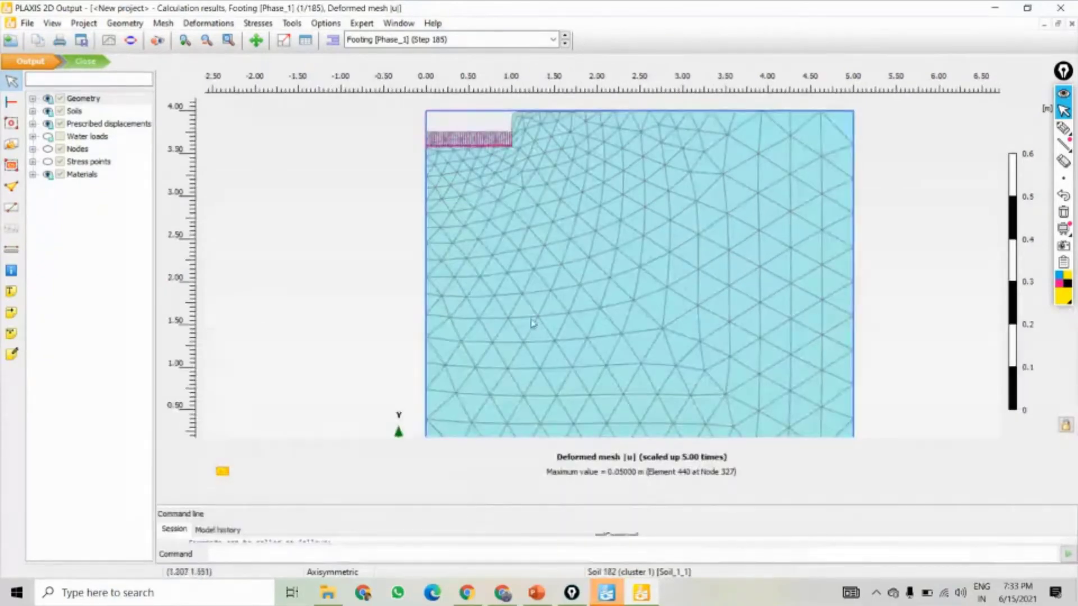
pyautogui.scroll(-2, 584, 326)
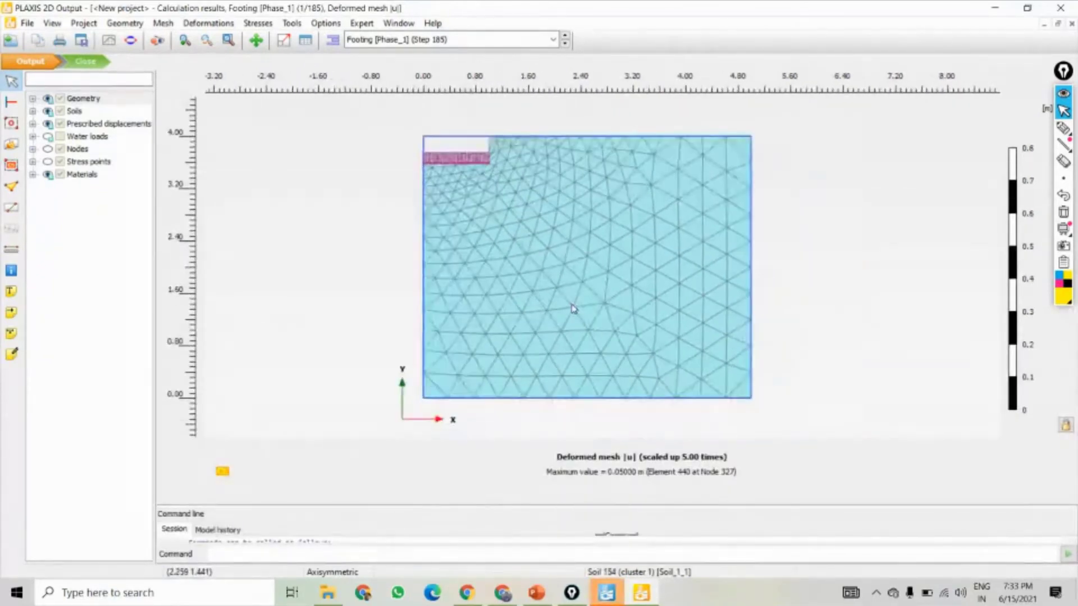
# - Set the deformation scale factor of the deformed mesh to True scale and inspect the mesh beneath the footing
pyautogui.rightClick(582, 289)
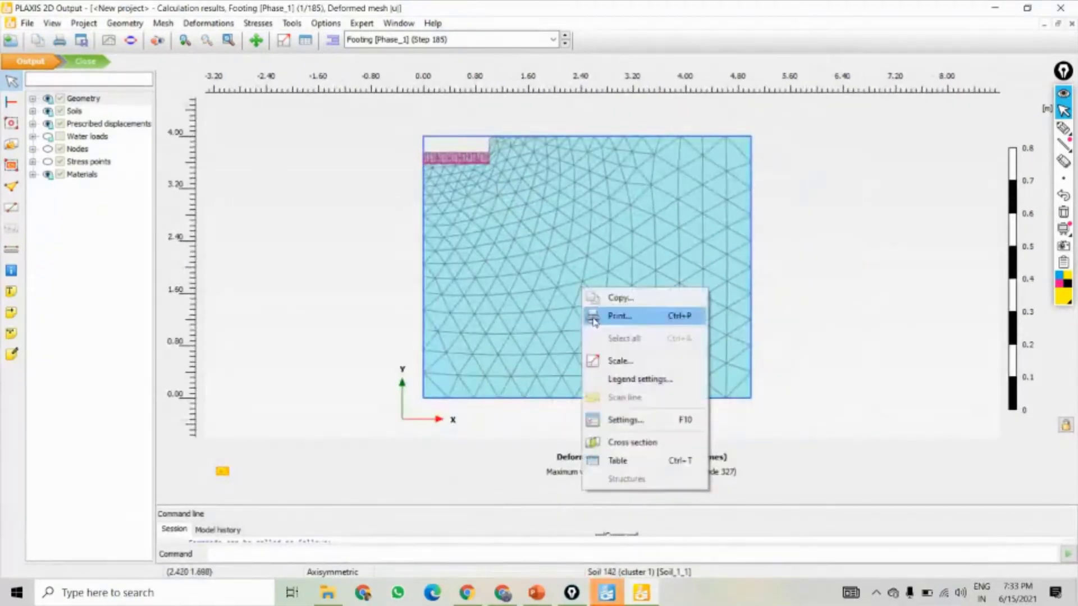
pyautogui.click(620, 361)
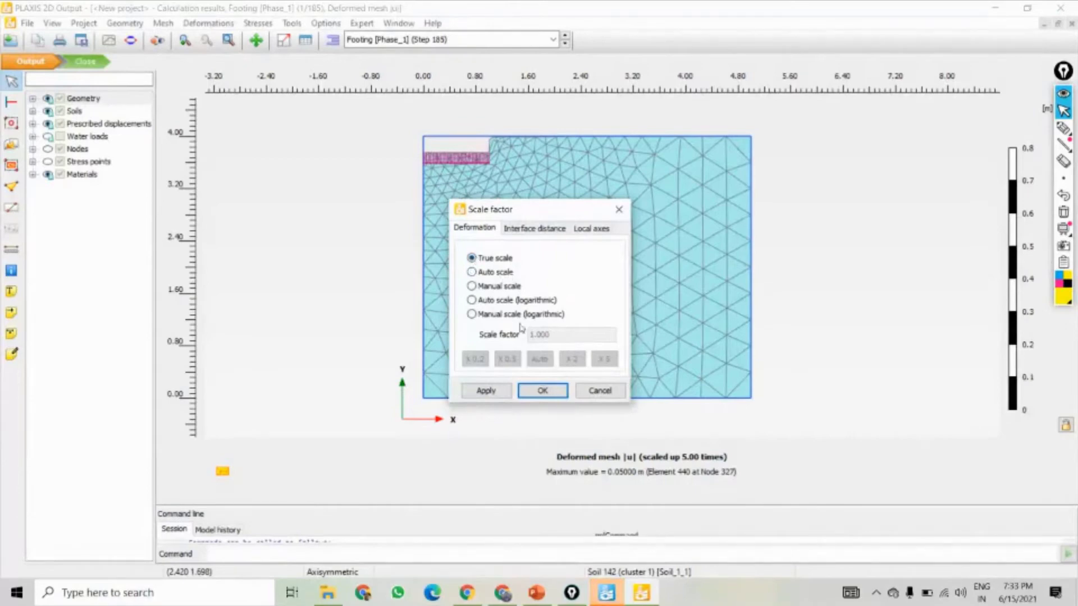
pyautogui.click(542, 389)
pyautogui.scroll(3, 478, 183)
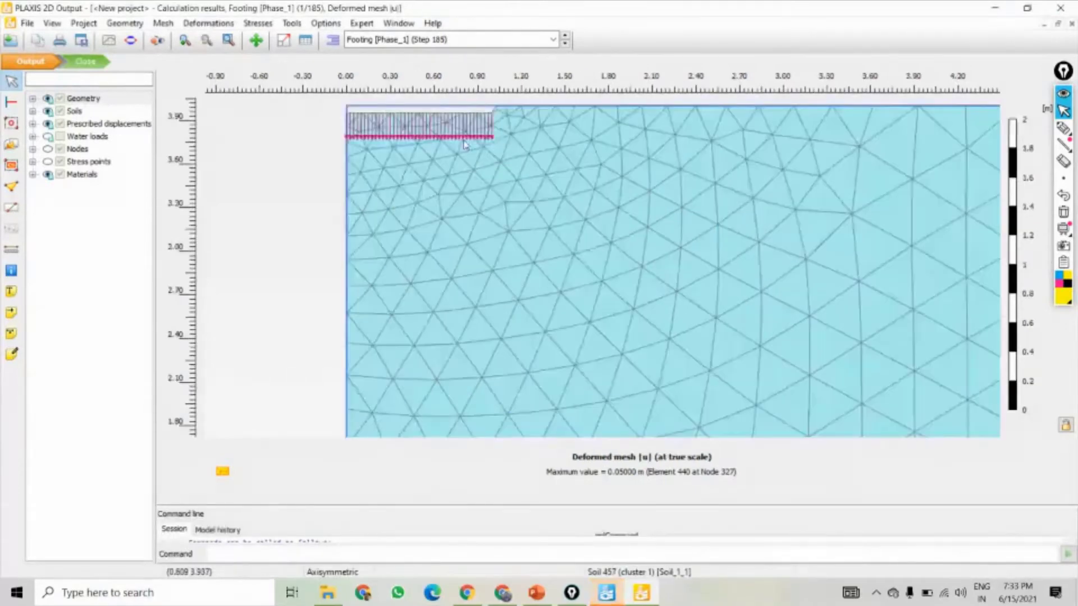
pyautogui.scroll(-2, 512, 185)
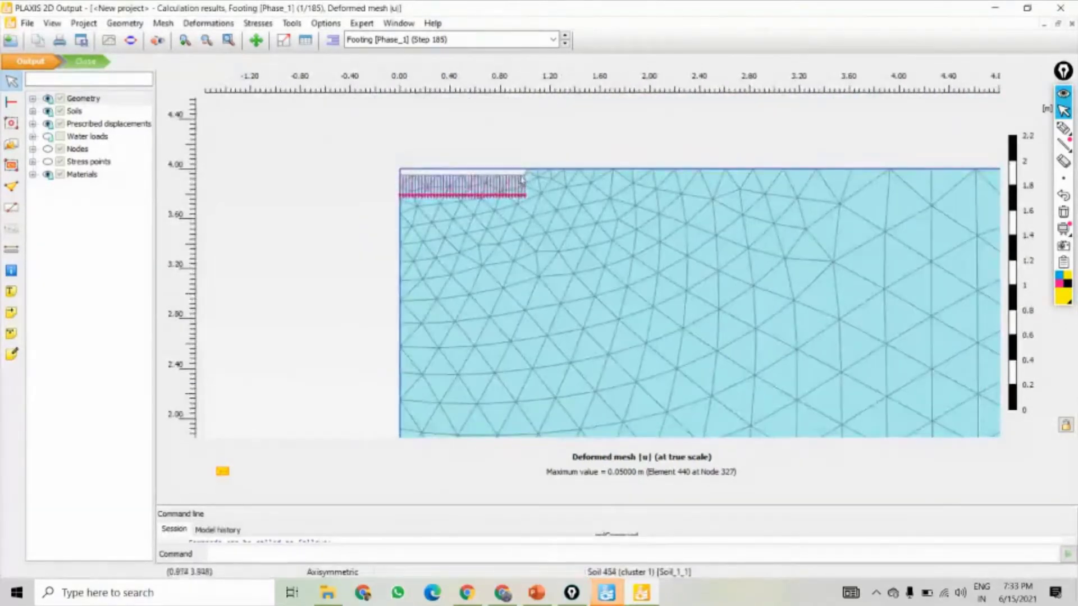
pyautogui.scroll(-1, 507, 195)
pyautogui.scroll(-2, 537, 303)
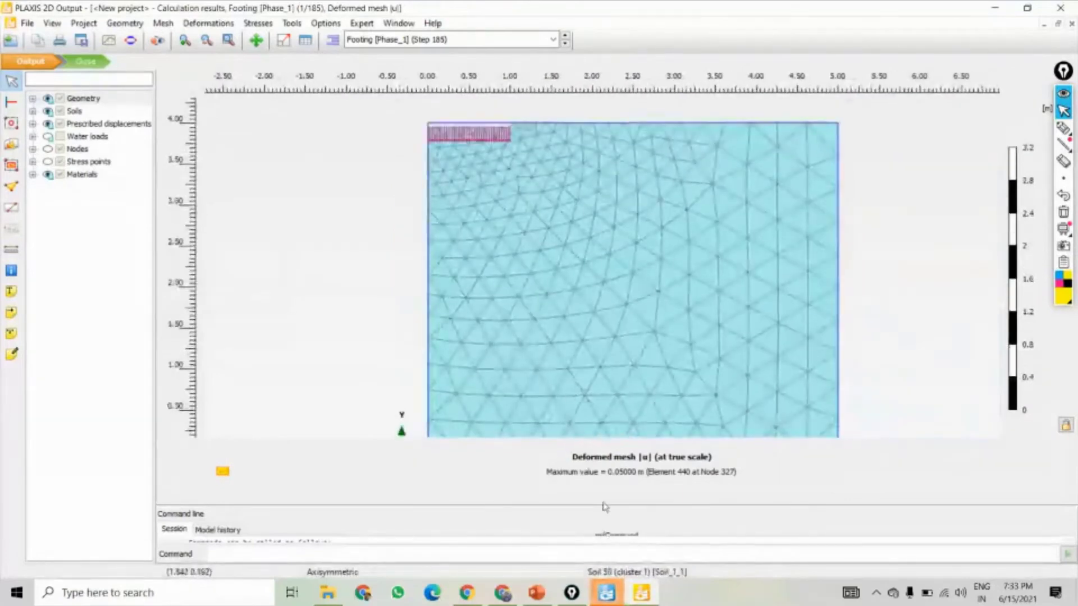
pyautogui.scroll(-1, 606, 362)
pyautogui.scroll(-1, 515, 199)
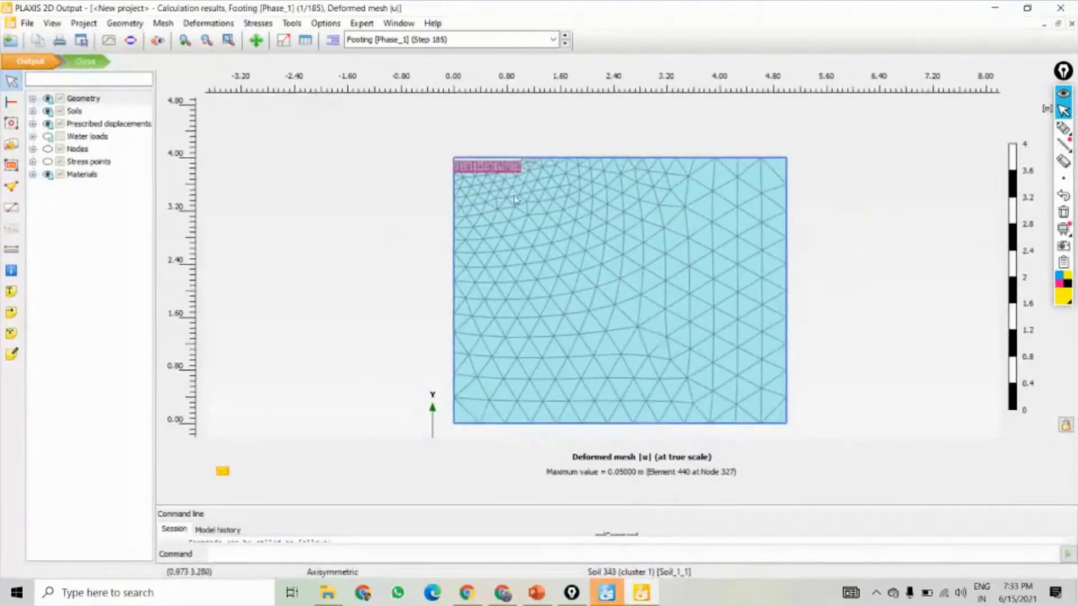
pyautogui.scroll(3, 502, 178)
pyautogui.scroll(-2, 499, 175)
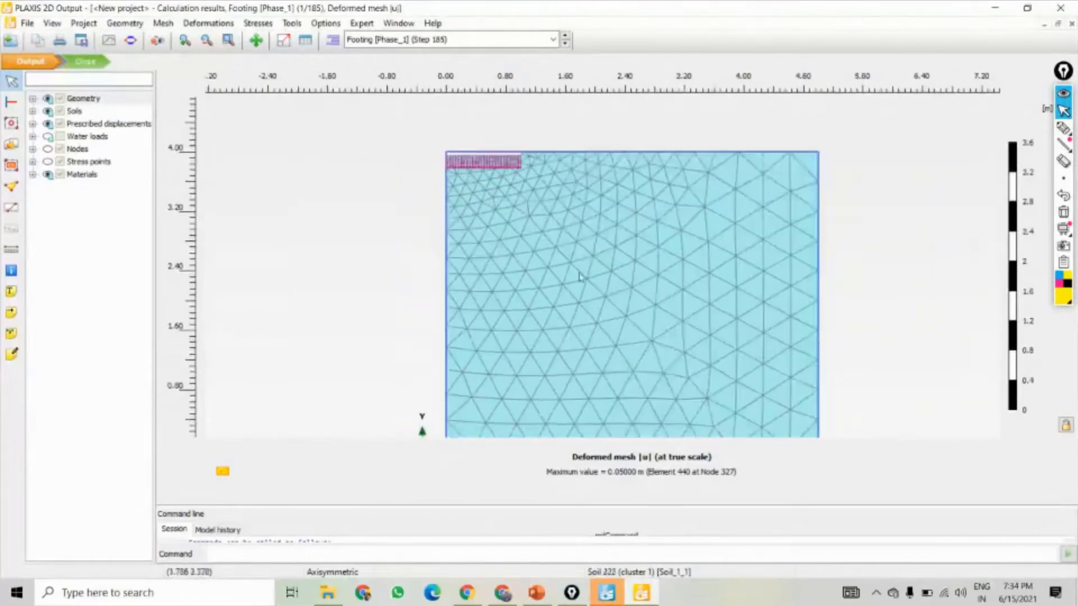
# - Set the deformation scale factor of the deformed mesh to Auto scale
pyautogui.rightClick(569, 259)
pyautogui.click(595, 329)
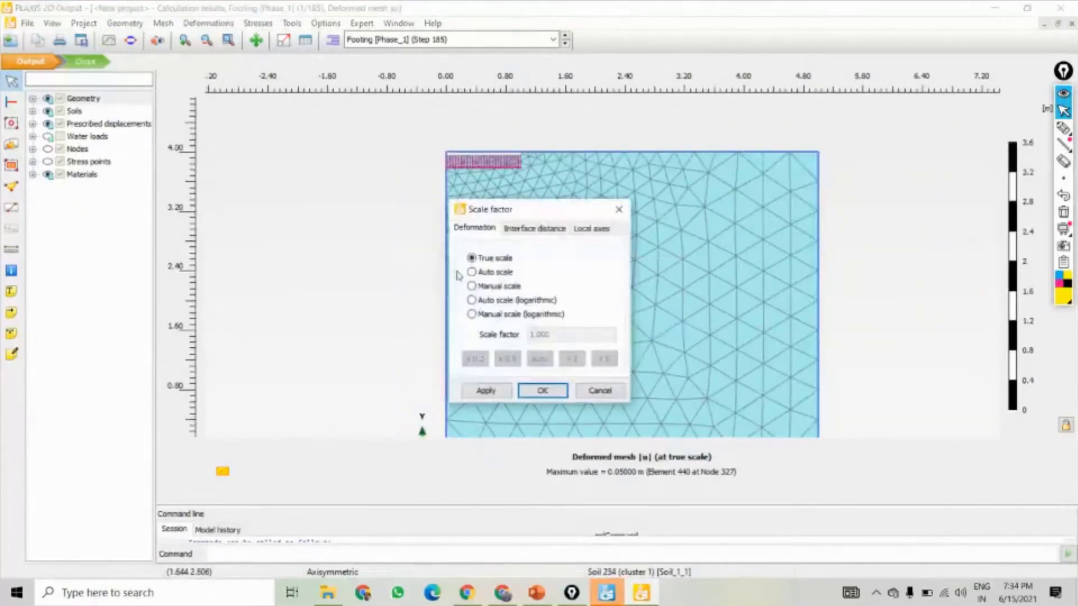
pyautogui.click(472, 272)
pyautogui.click(542, 390)
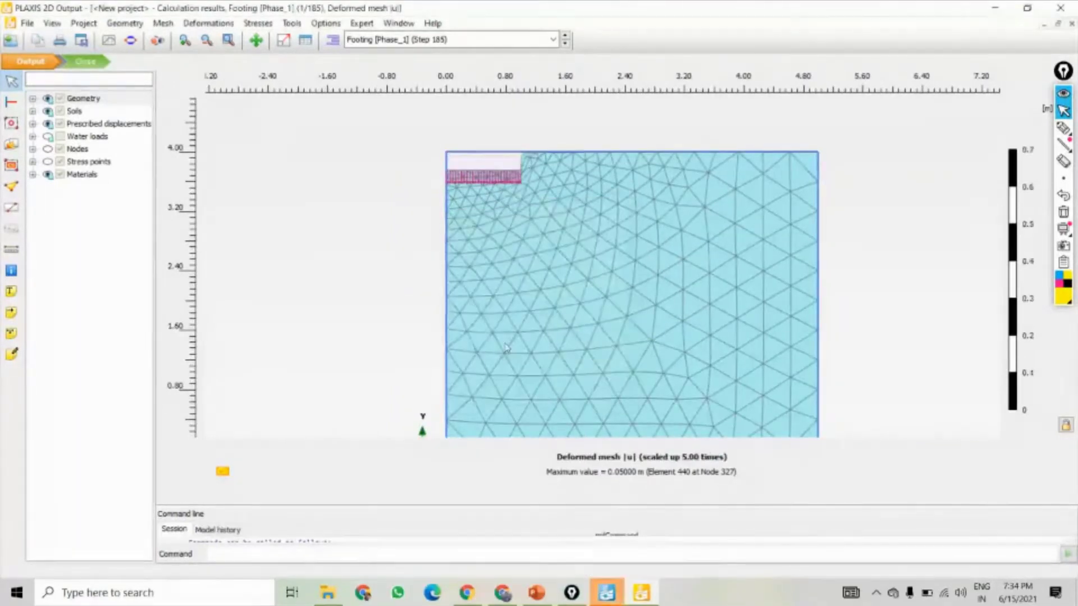
pyautogui.scroll(-2, 509, 247)
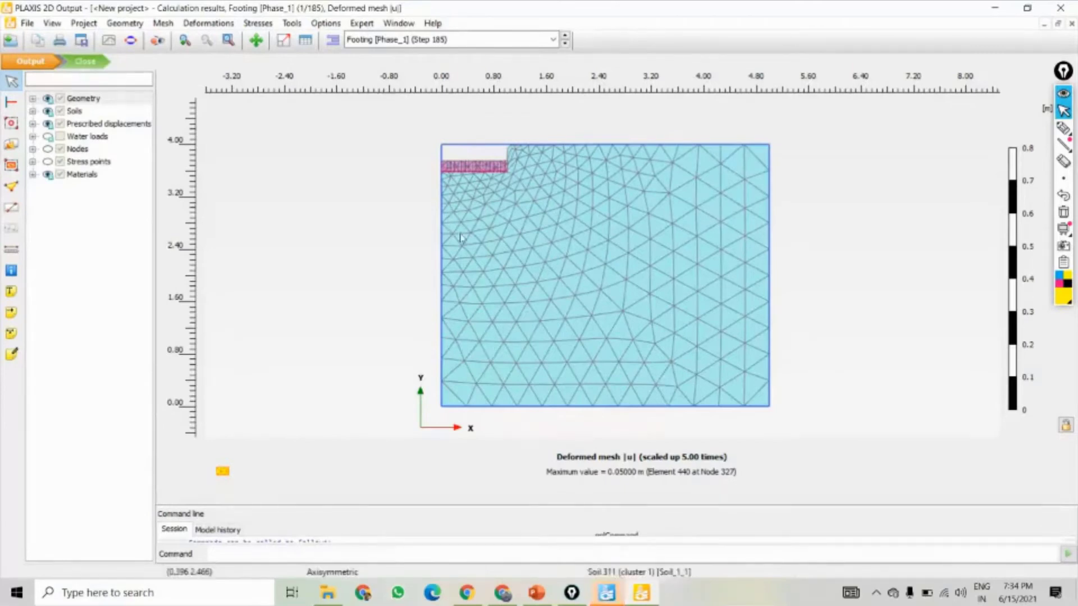
# - Display the total displacements |u| of the Footing phase
pyautogui.click(207, 25)
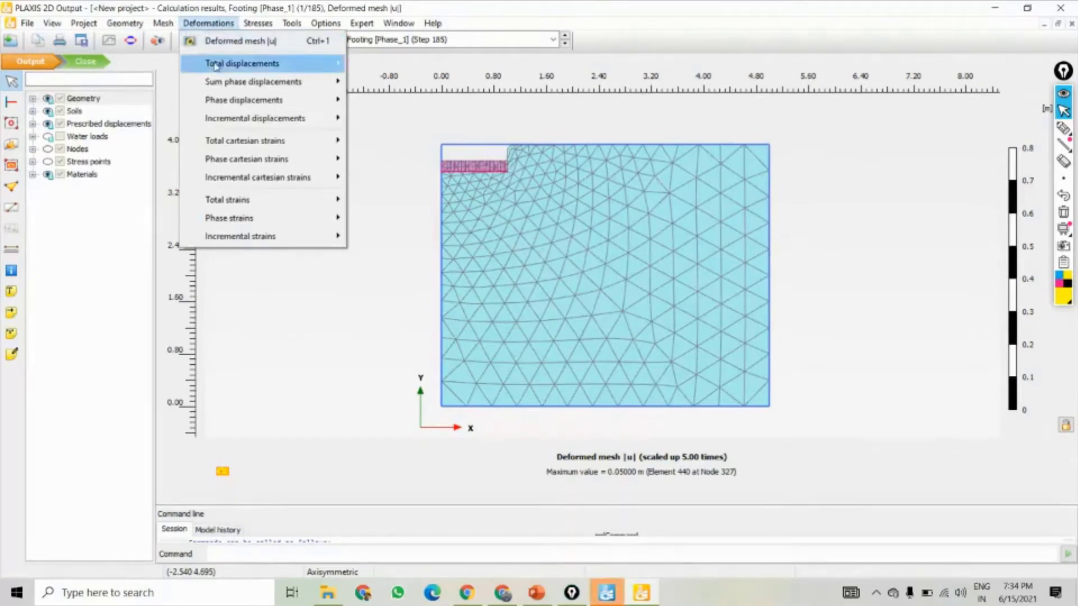
pyautogui.moveTo(216, 66)
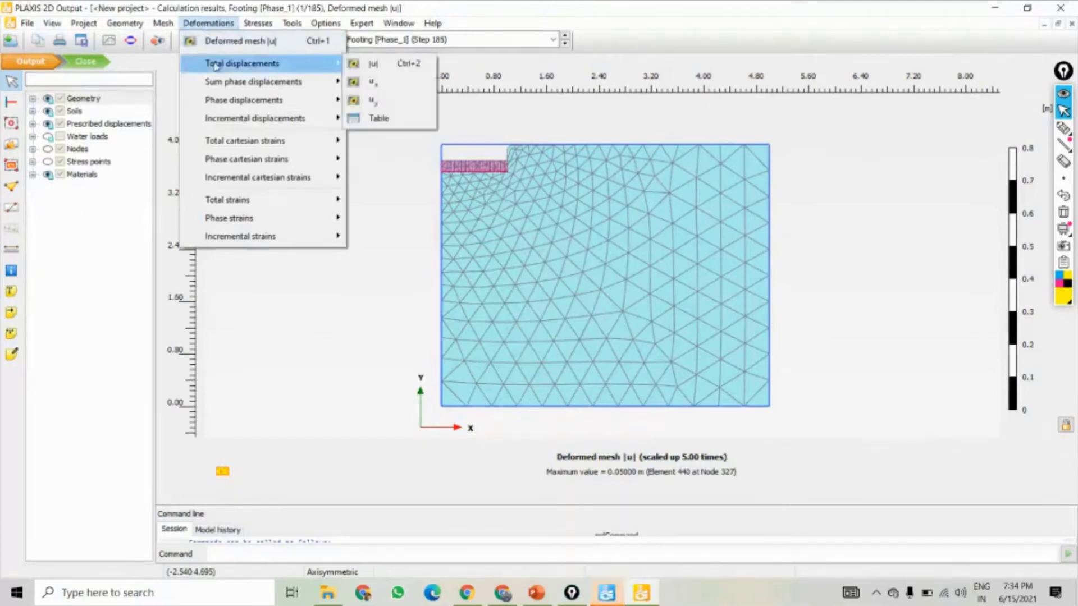
pyautogui.click(389, 68)
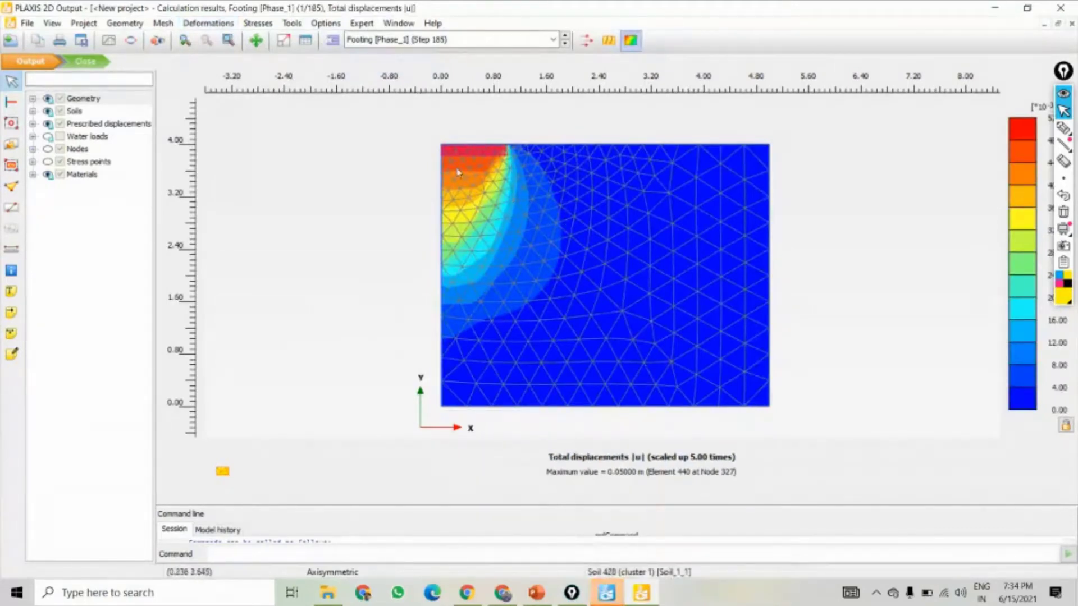
pyautogui.scroll(2, 471, 146)
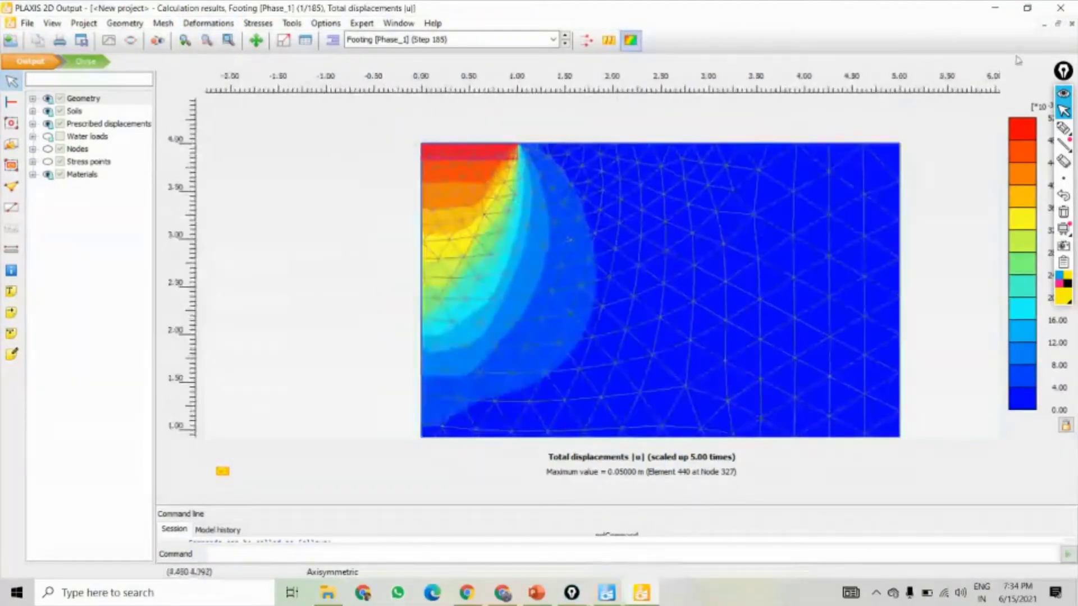
# - Quit the on-screen annotation toolbar covering the legend and examine the shaded displacements beneath the footing
pyautogui.click(1064, 84)
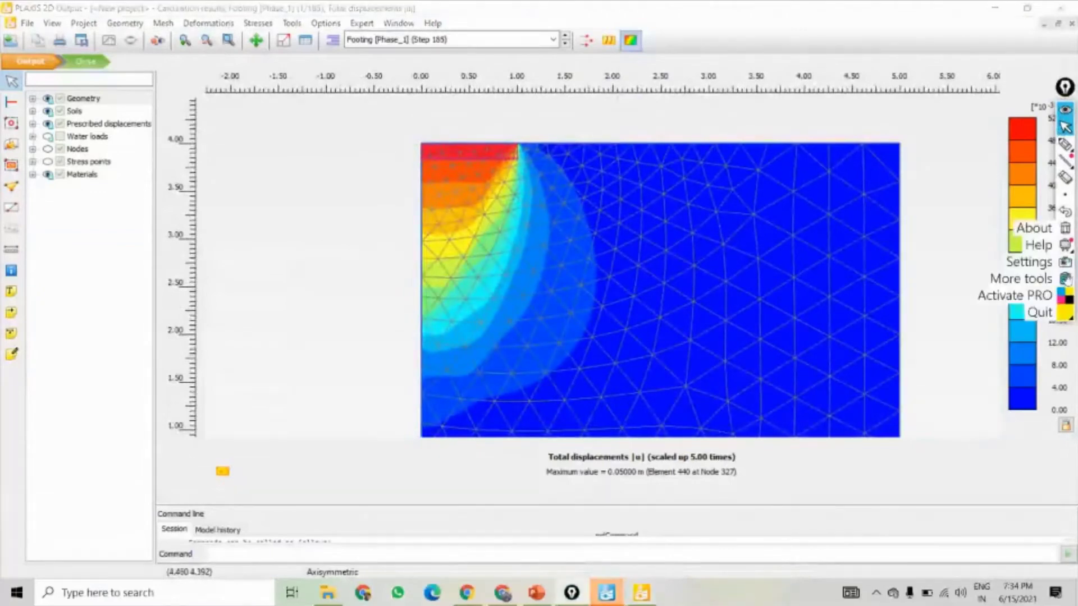
pyautogui.click(1036, 312)
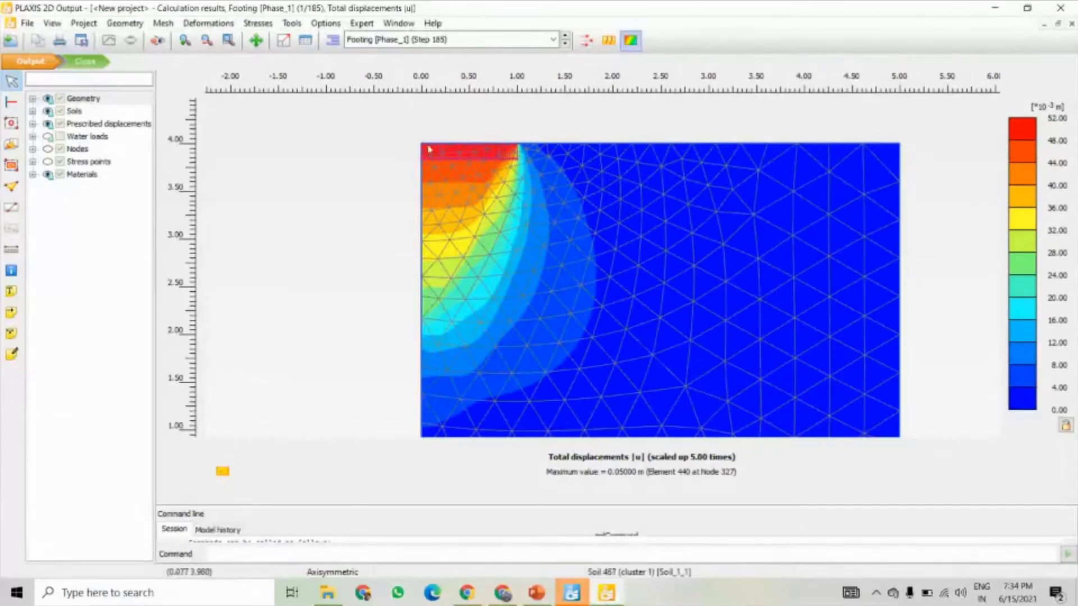
pyautogui.scroll(1, 428, 148)
pyautogui.scroll(2, 435, 157)
pyautogui.scroll(-1, 462, 148)
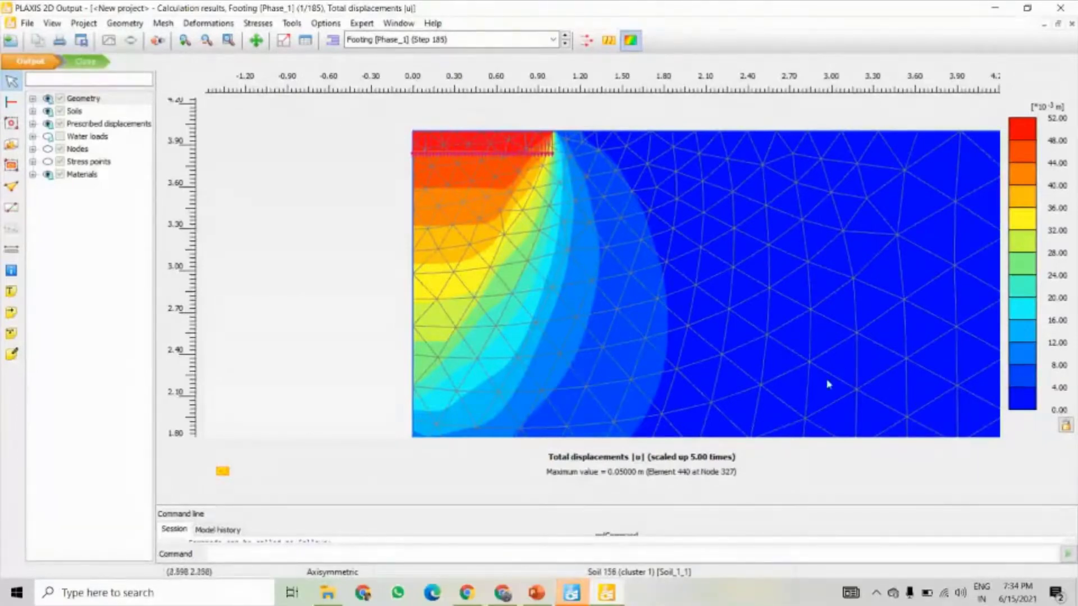
# - Show the total displacements as contour lines and examine the labelled contours around the footing edge
pyautogui.click(611, 44)
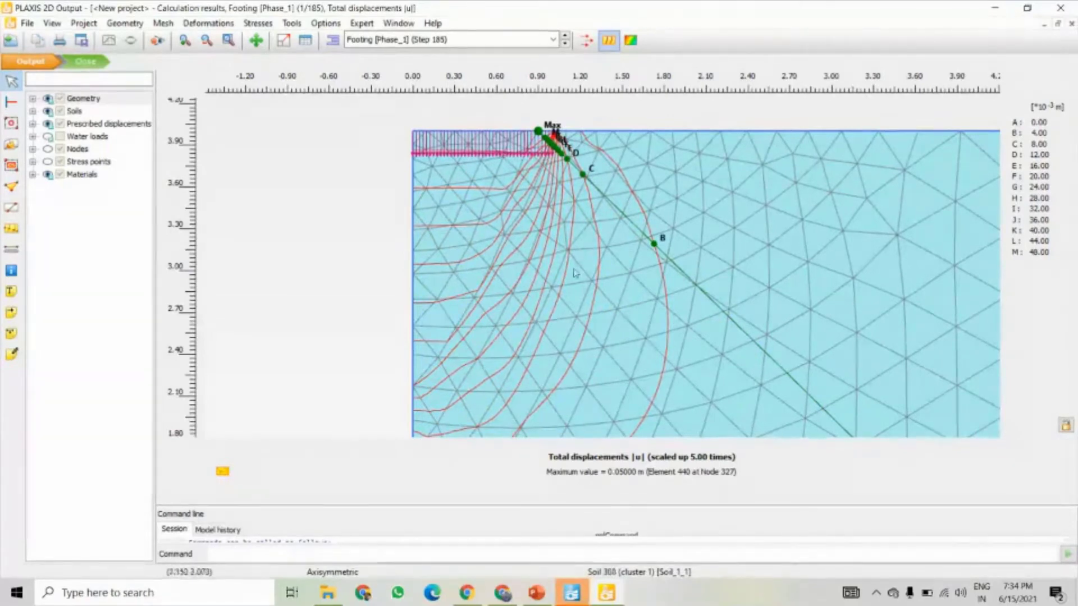
pyautogui.scroll(2, 543, 145)
pyautogui.scroll(1, 543, 145)
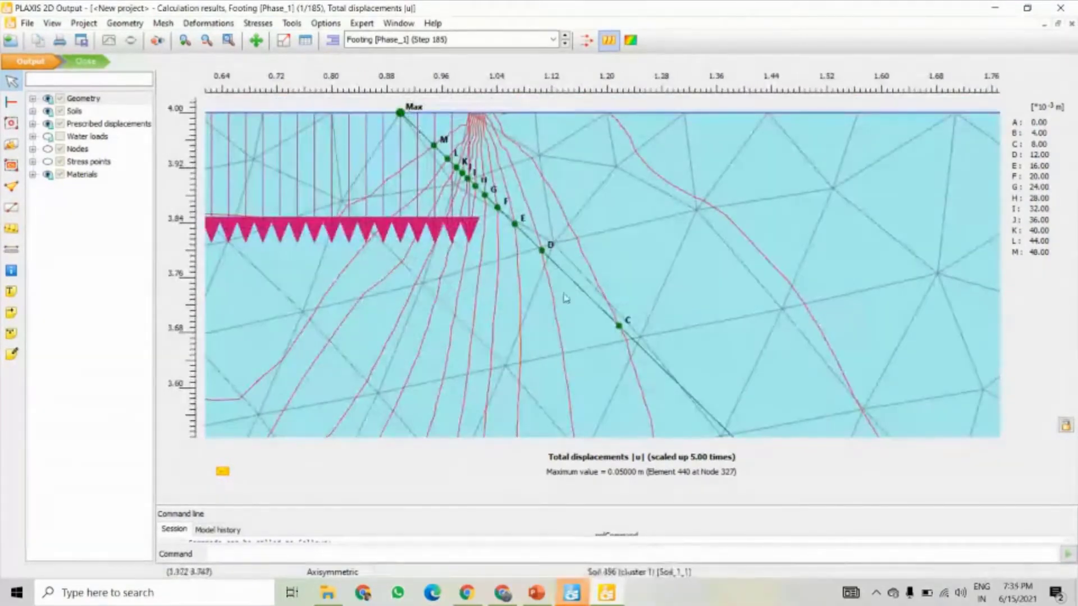
pyautogui.scroll(-3, 691, 363)
pyautogui.scroll(-2, 735, 380)
pyautogui.scroll(2, 631, 348)
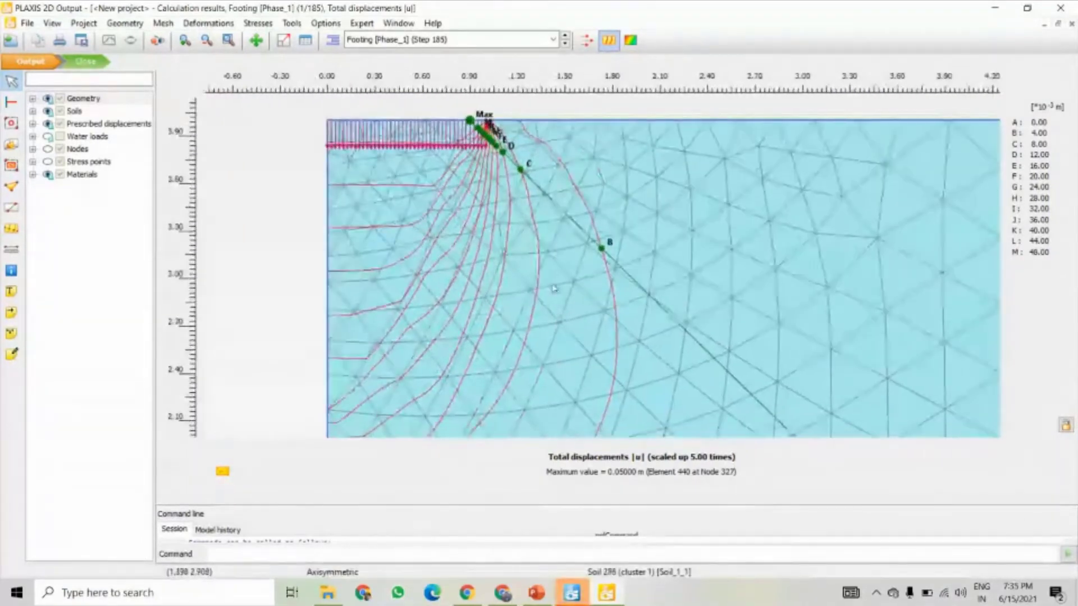
# - Show the total displacements as arrows, inspect them beneath the footing, and enlarge the plot area further
pyautogui.click(587, 39)
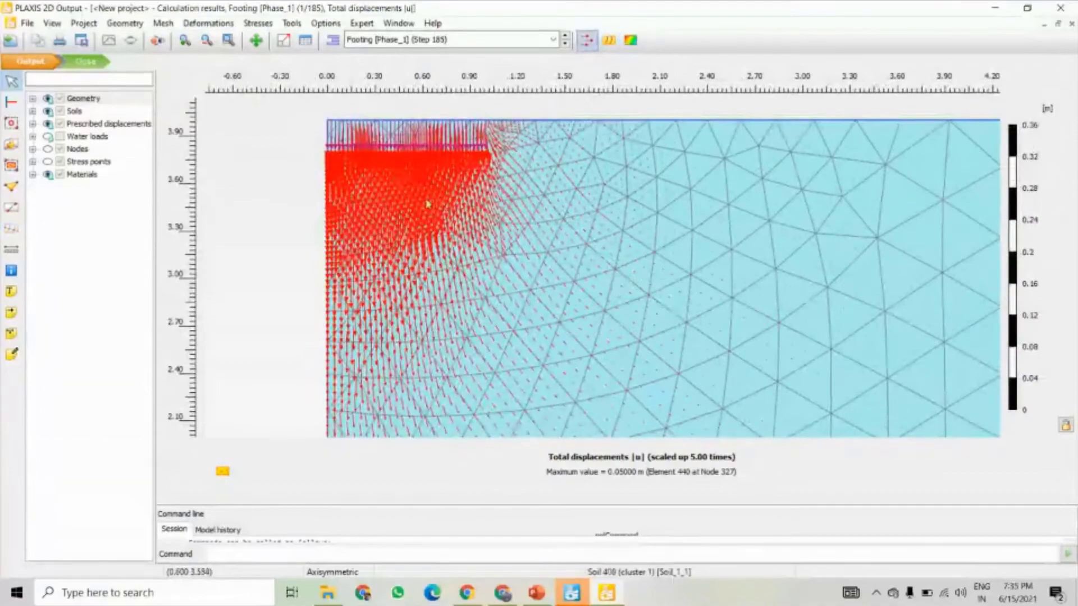
pyautogui.scroll(3, 428, 204)
pyautogui.scroll(-3, 539, 280)
pyautogui.scroll(-3, 532, 325)
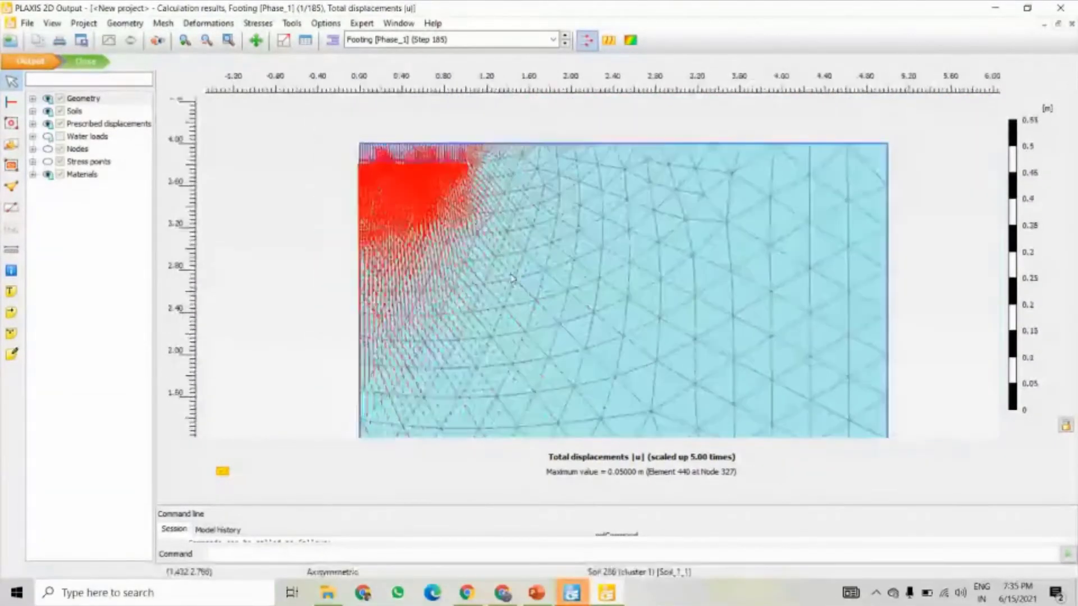
pyautogui.scroll(-2, 512, 279)
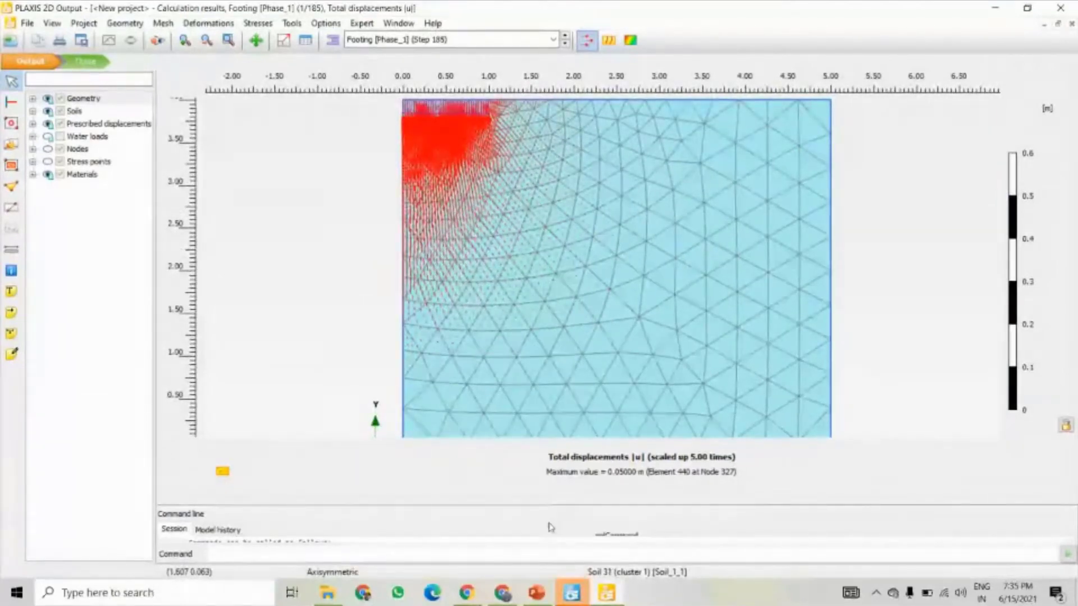
pyautogui.moveTo(549, 508); pyautogui.dragTo(547, 525)
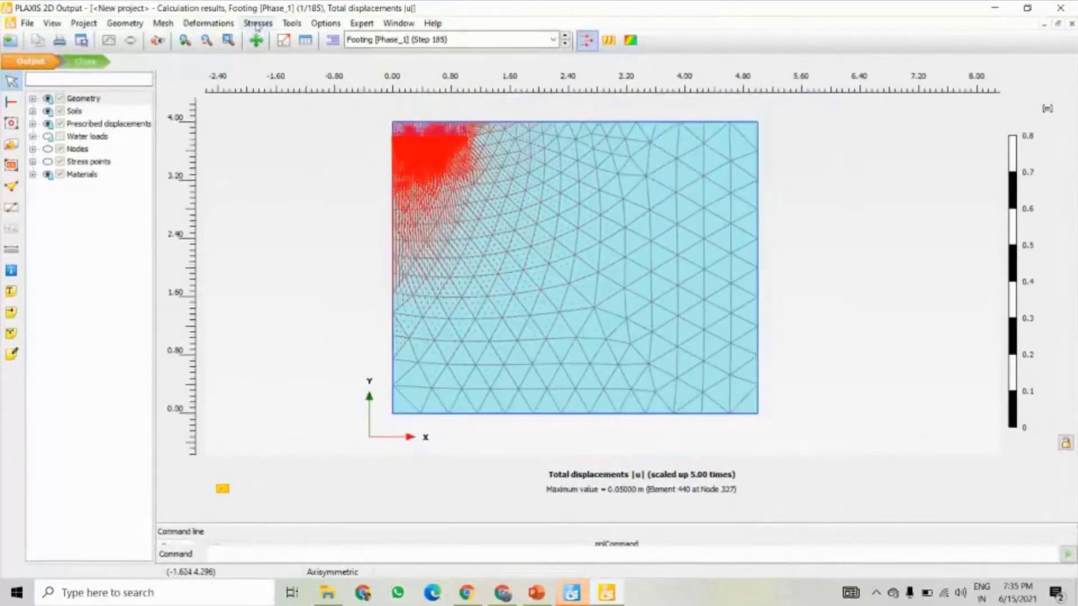
# - Display the effective principal stresses of the Footing phase and close the calculation results
pyautogui.click(258, 24)
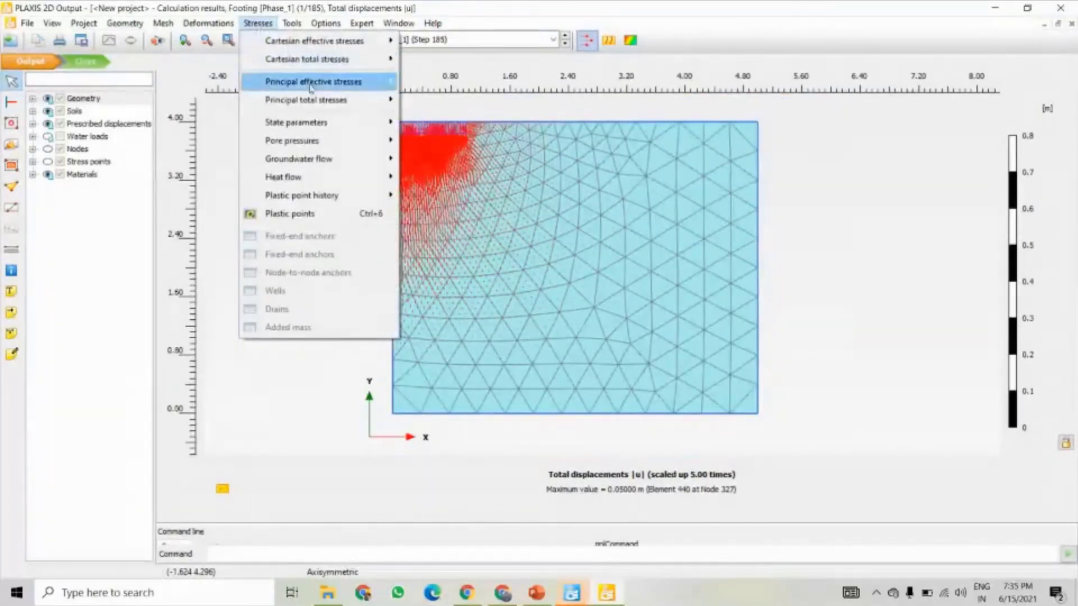
pyautogui.moveTo(292, 82)
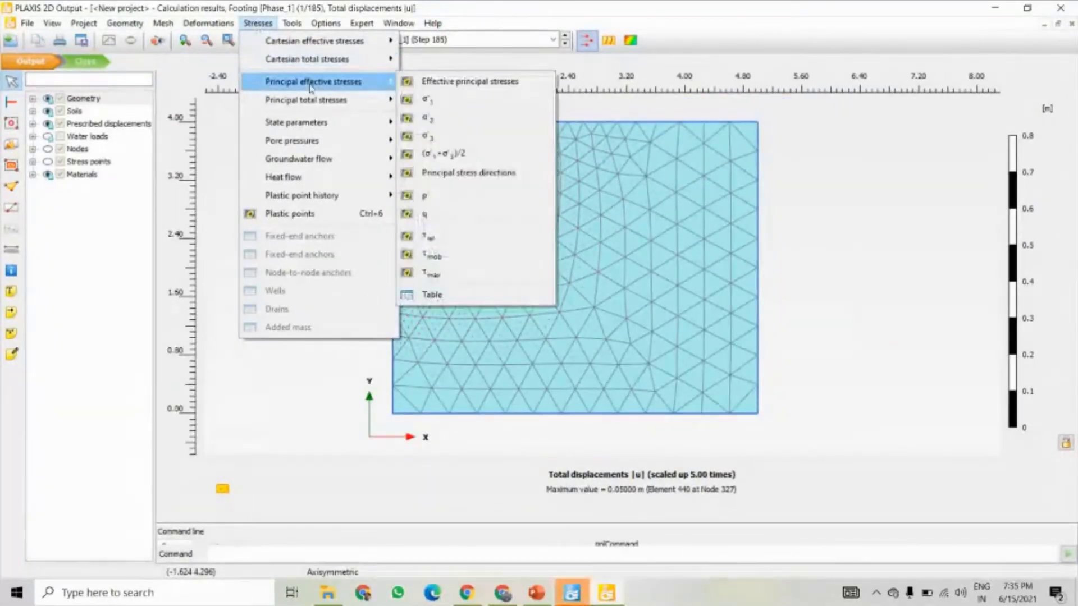
pyautogui.click(457, 83)
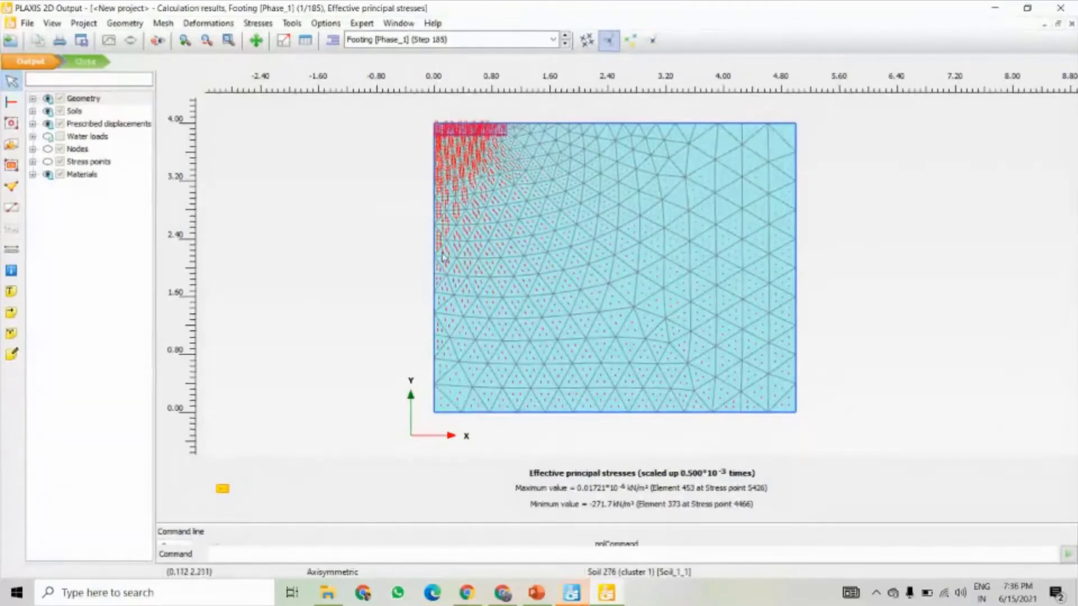
pyautogui.click(85, 61)
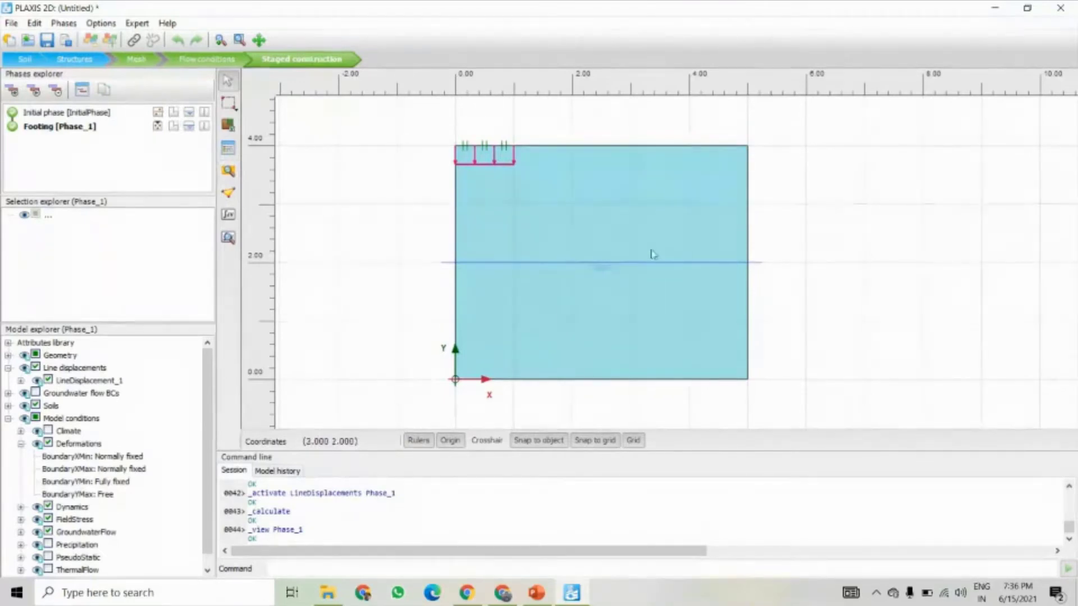
# - Keep the project open and save it as Rigid Footing in the practice folder
pyautogui.click(1061, 9)
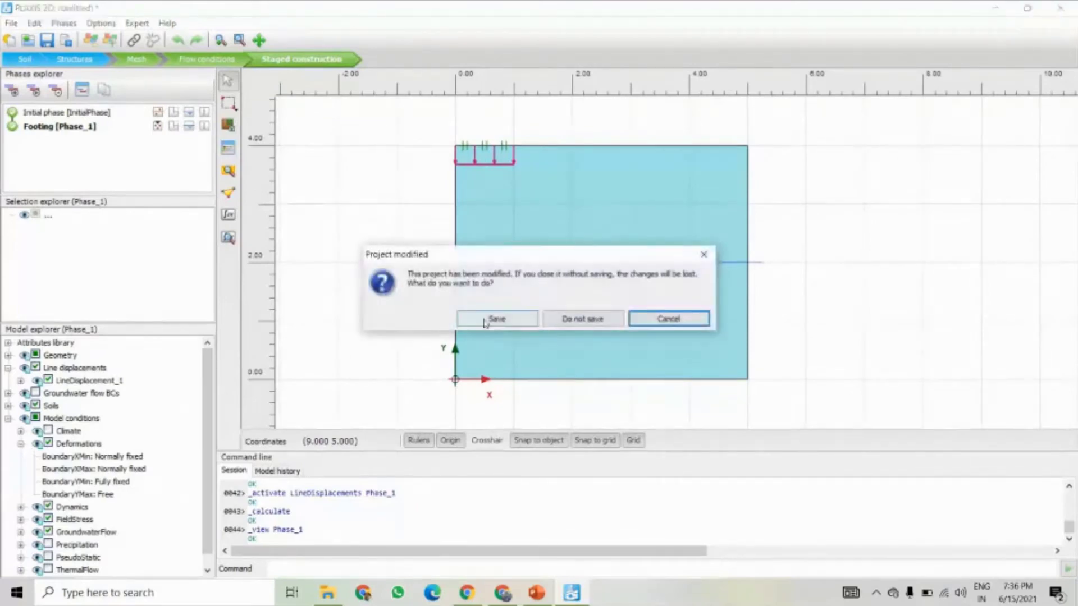
pyautogui.click(668, 318)
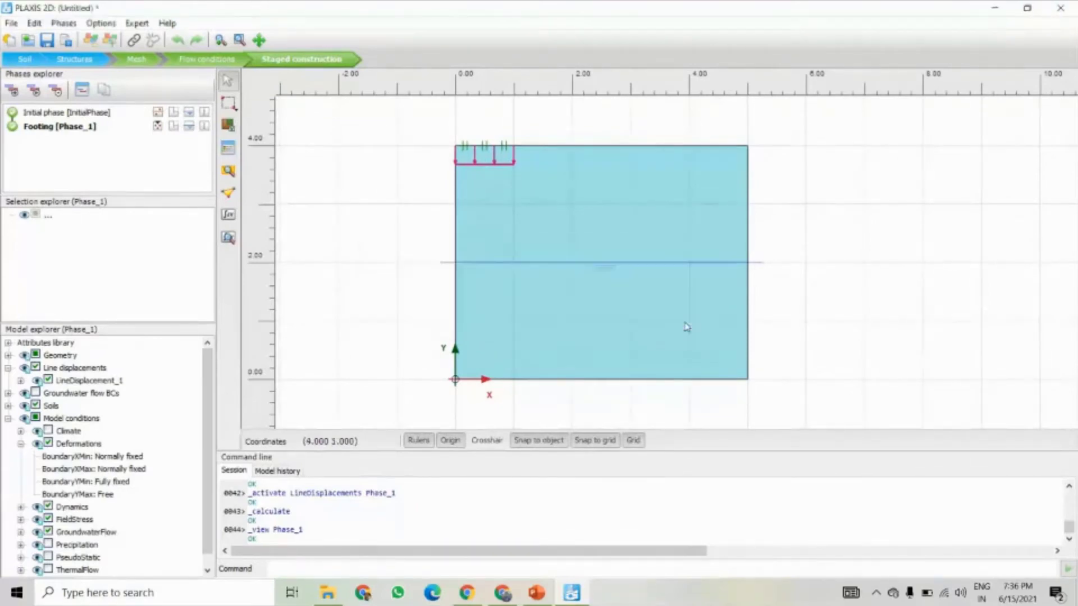
pyautogui.click(48, 45)
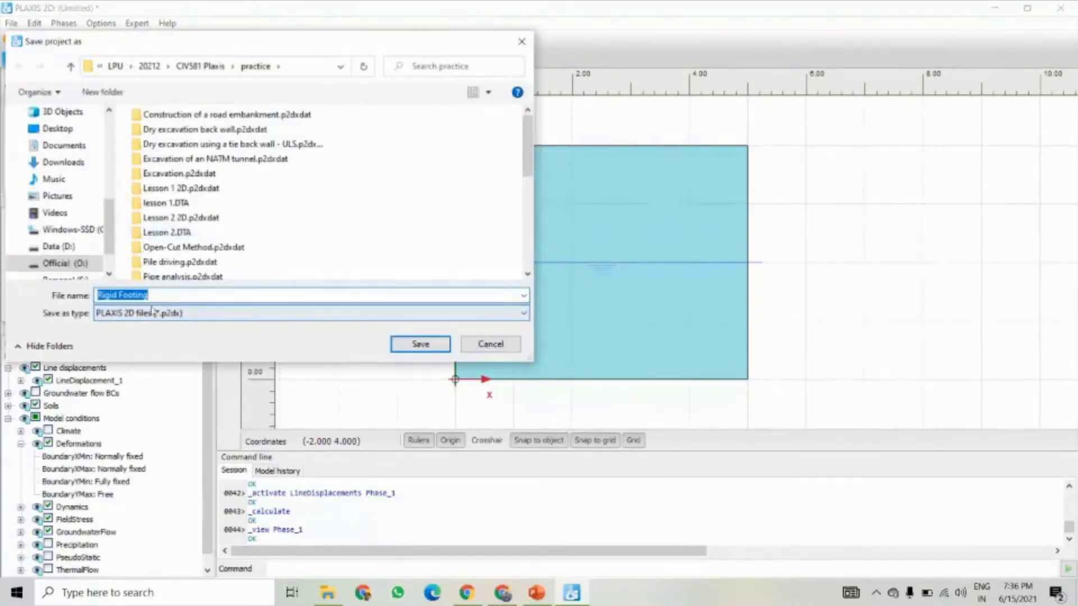
pyautogui.click(418, 344)
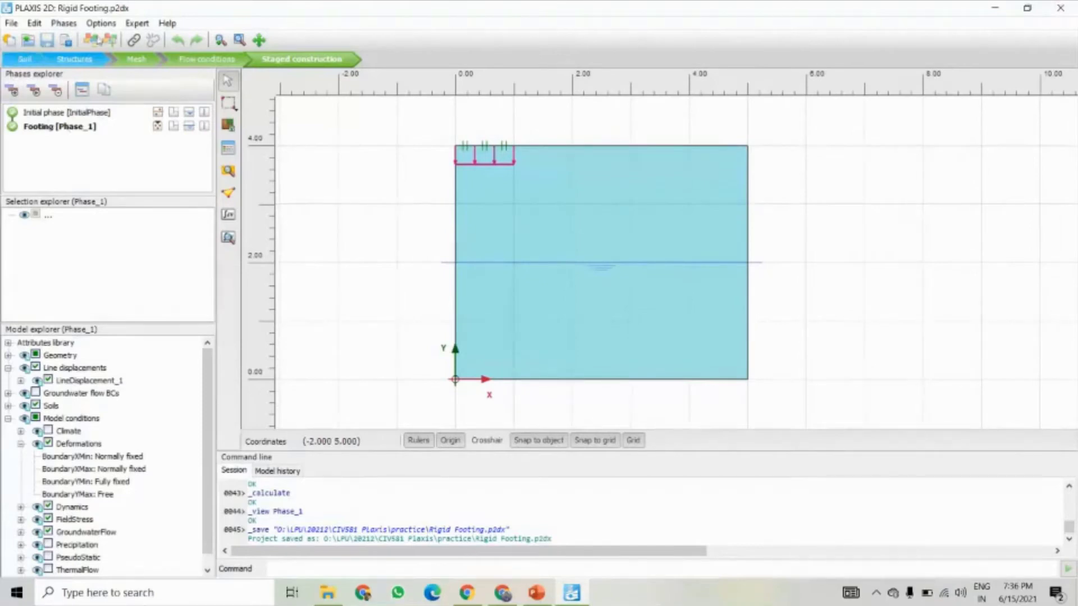
# - Save a copy of the project under the name Flexible Footing
pyautogui.click(11, 23)
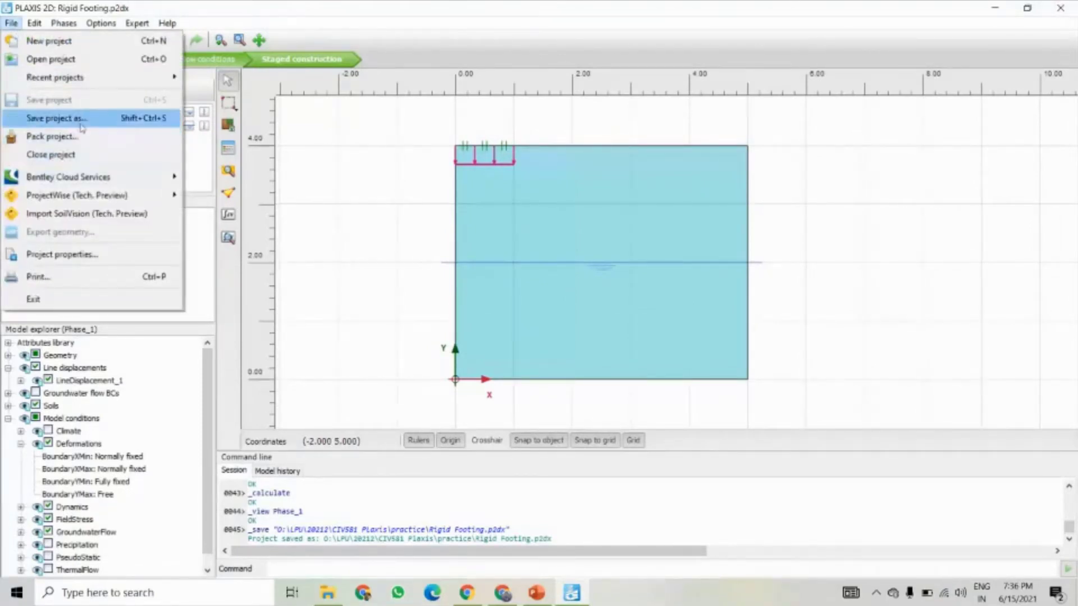
pyautogui.click(66, 118)
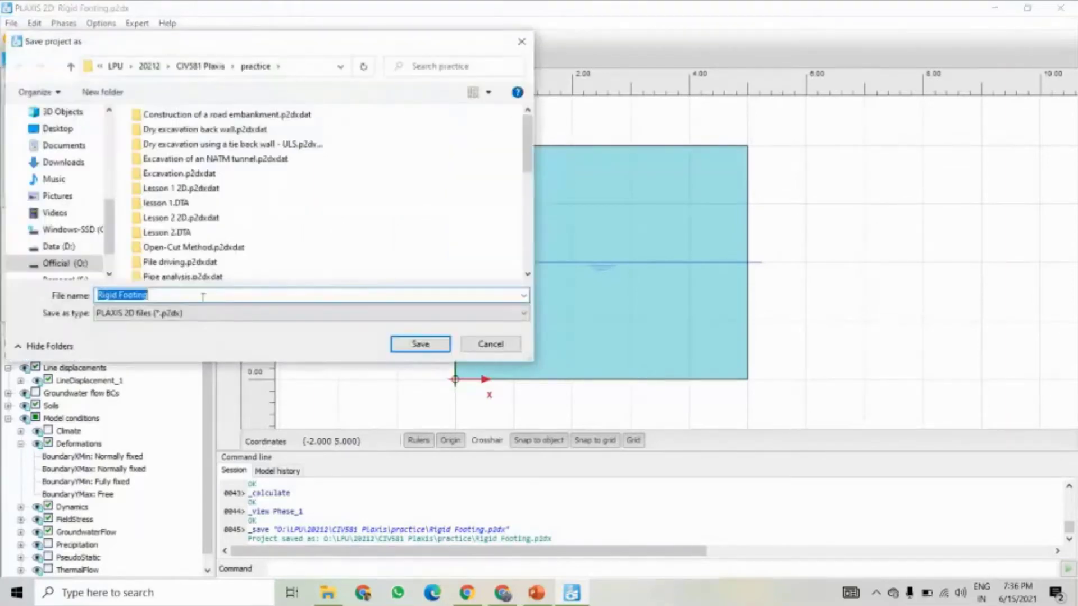
pyautogui.write('R')
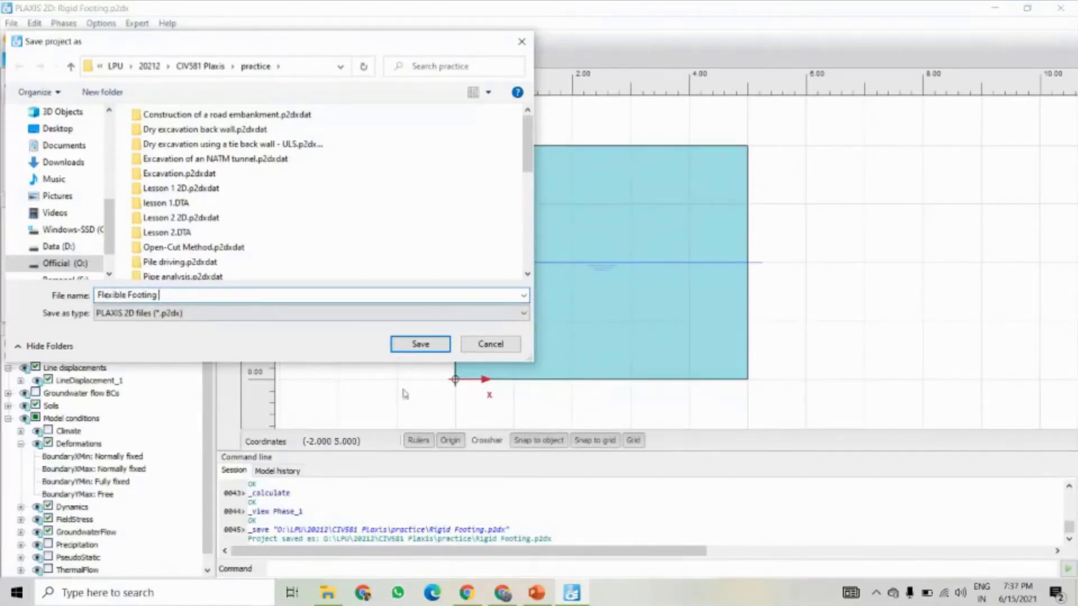
pyautogui.press('Tab')
pyautogui.click(422, 345)
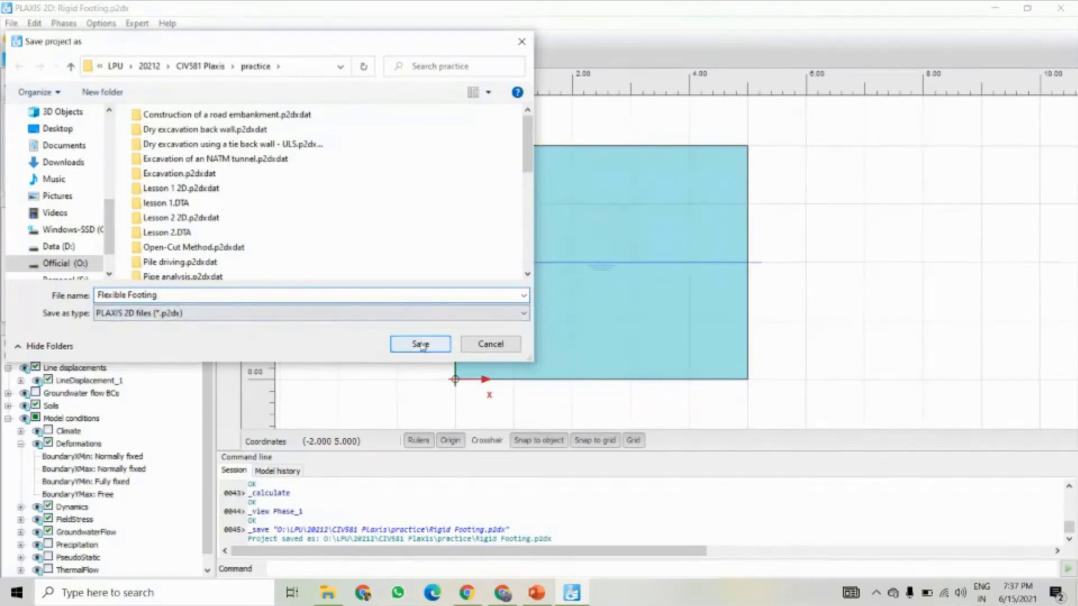
pyautogui.click(418, 344)
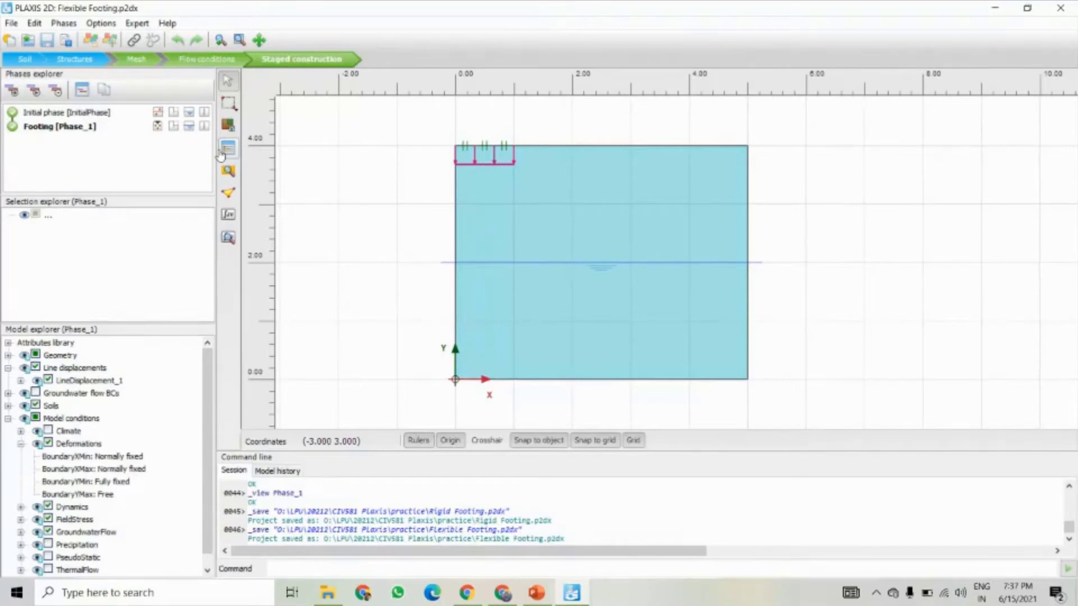
pyautogui.click(479, 168)
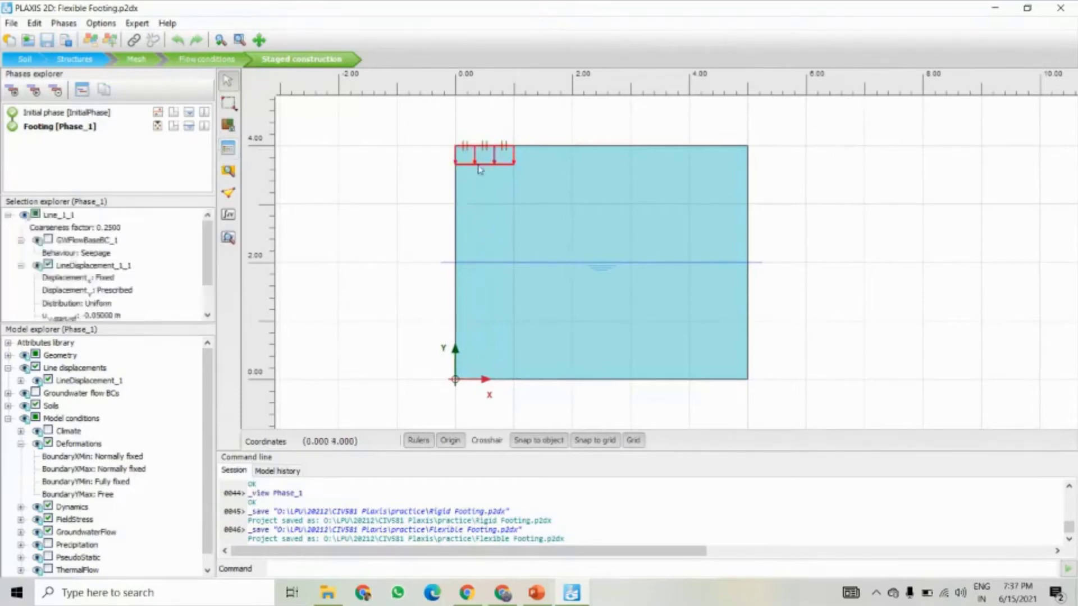
pyautogui.rightClick(477, 169)
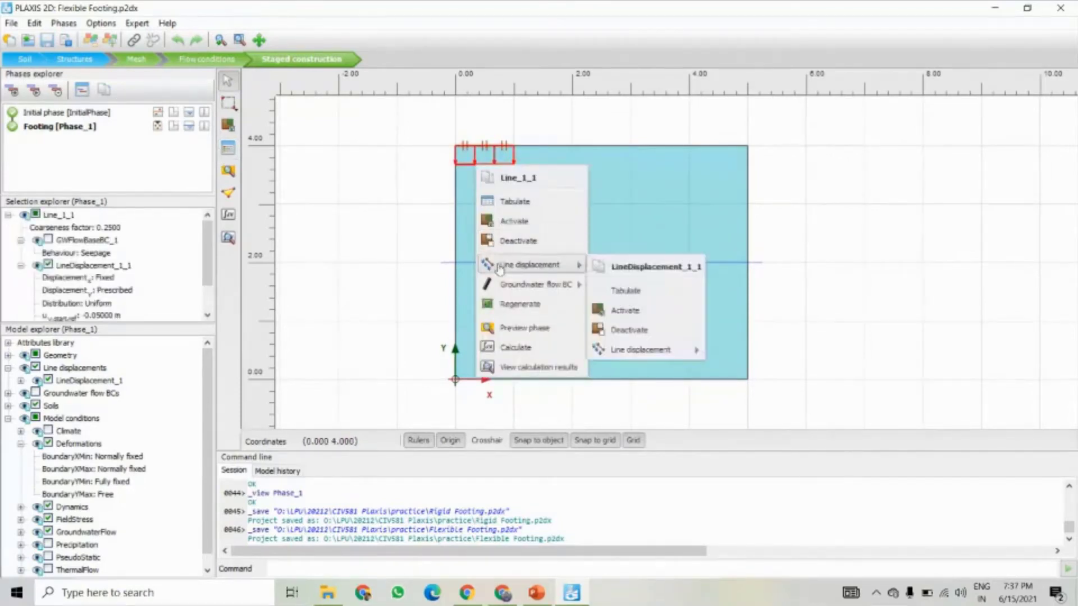
pyautogui.press('Escape')
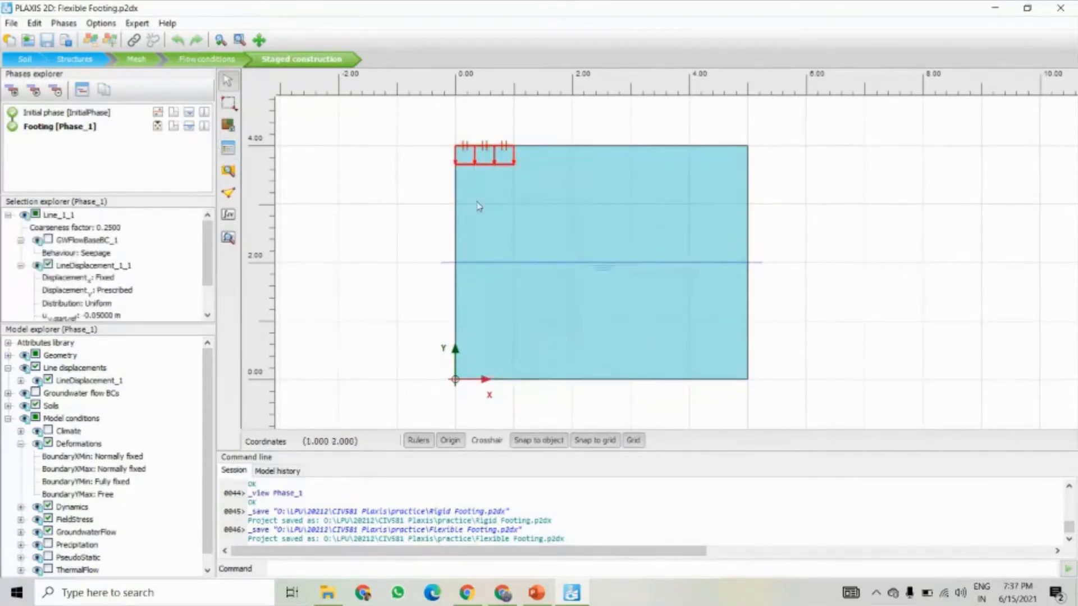
pyautogui.rightClick(474, 165)
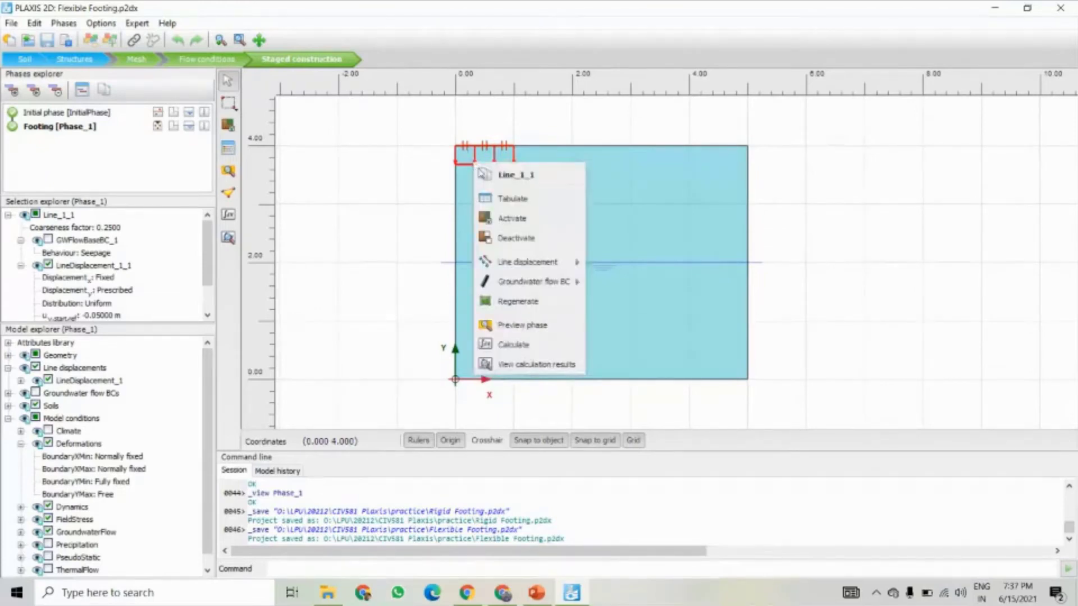
pyautogui.moveTo(528, 262)
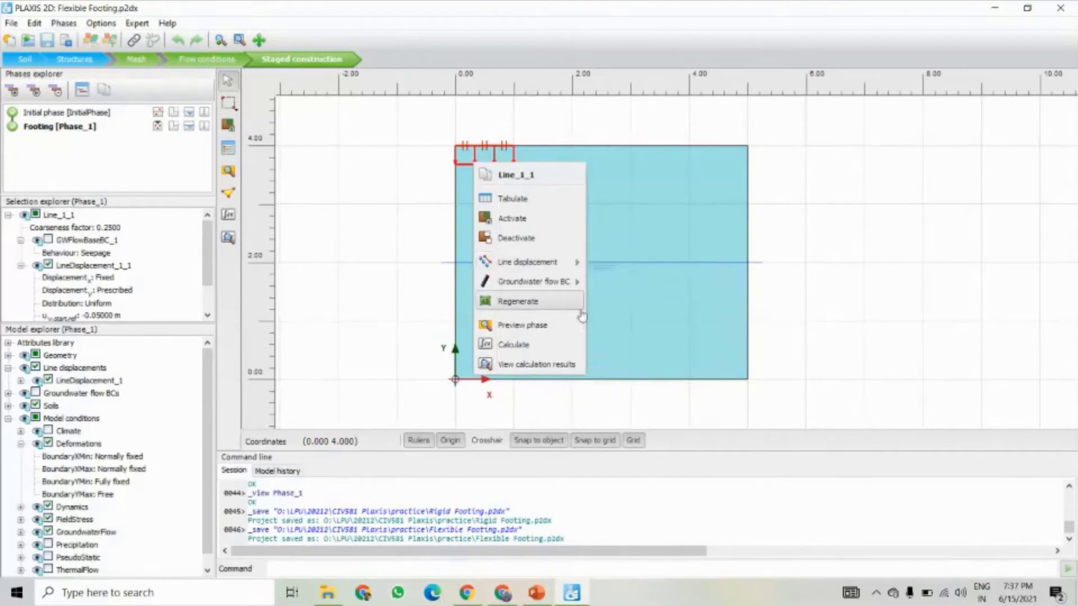
pyautogui.rightClick(481, 148)
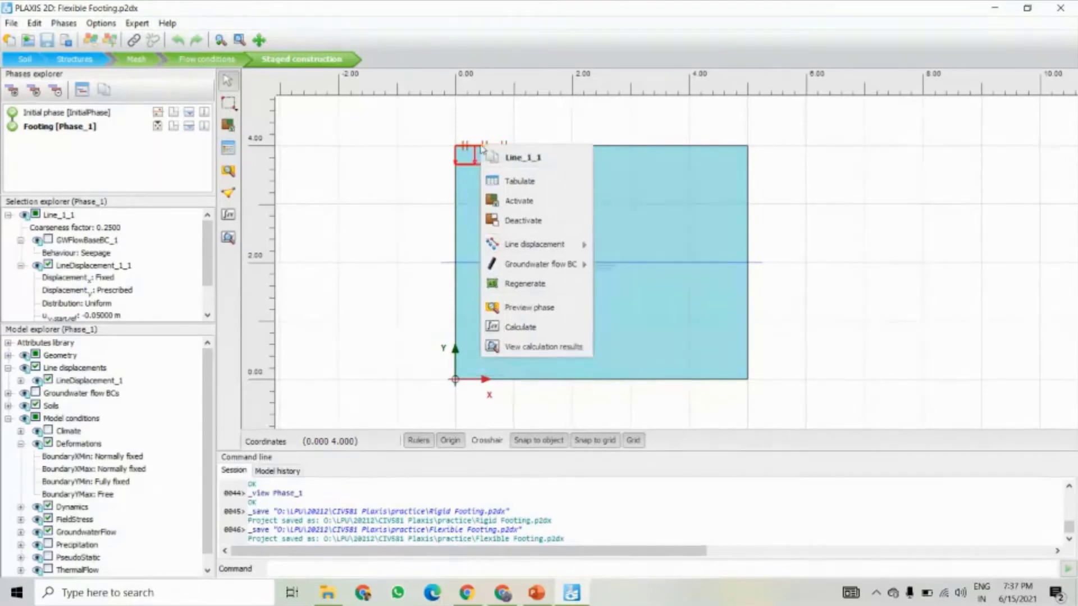
# - Return to Structures mode and delete the line displacement from the footing line at the top of the soil
pyautogui.click(79, 59)
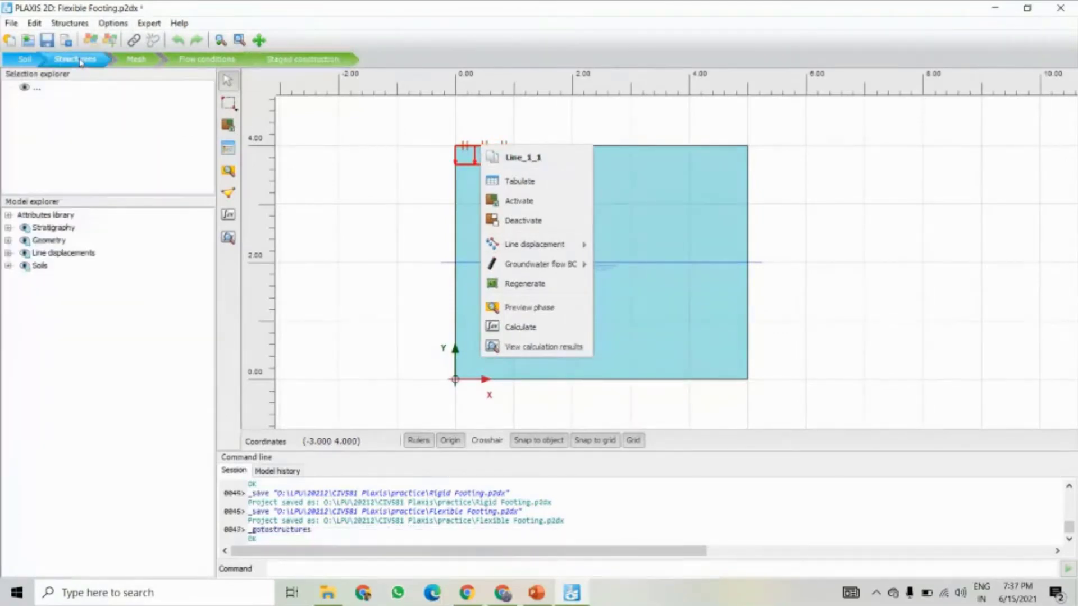
pyautogui.click(25, 61)
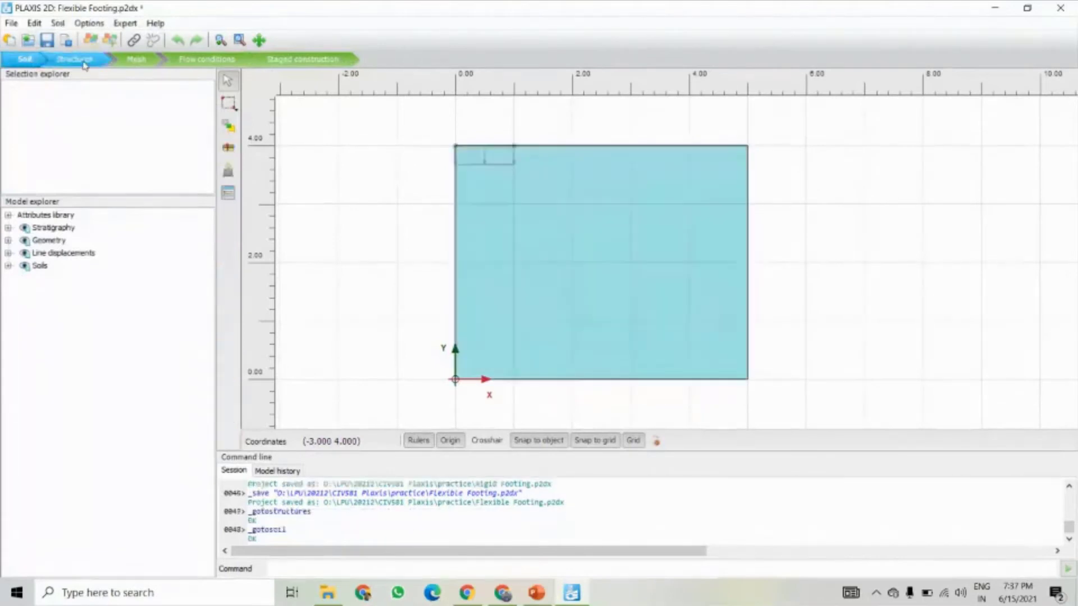
pyautogui.click(85, 63)
pyautogui.click(35, 63)
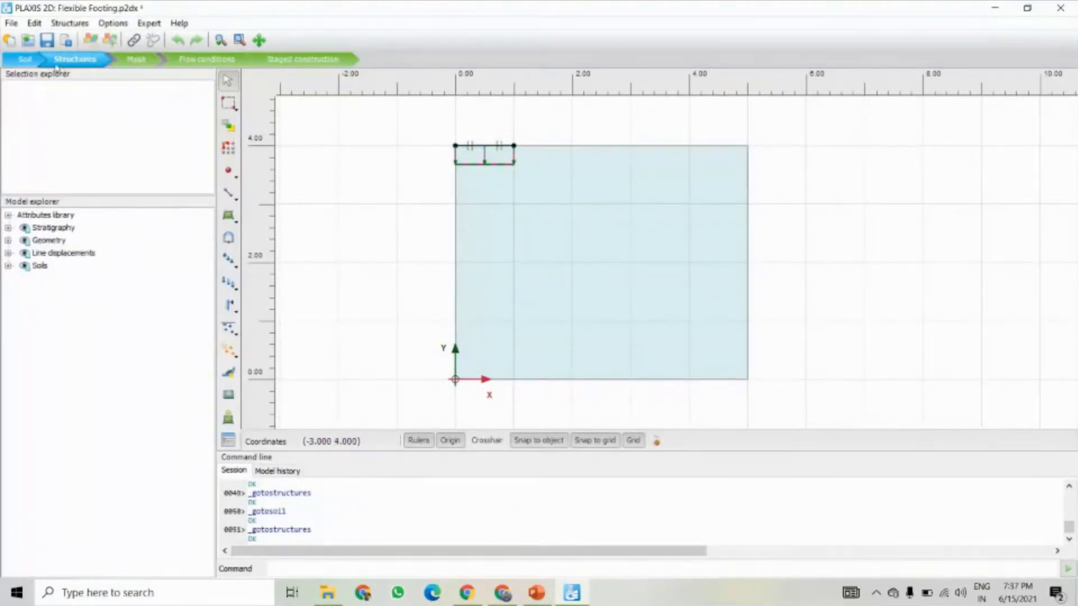
pyautogui.click(25, 59)
pyautogui.click(75, 58)
pyautogui.rightClick(487, 169)
pyautogui.moveTo(558, 227)
pyautogui.click(661, 271)
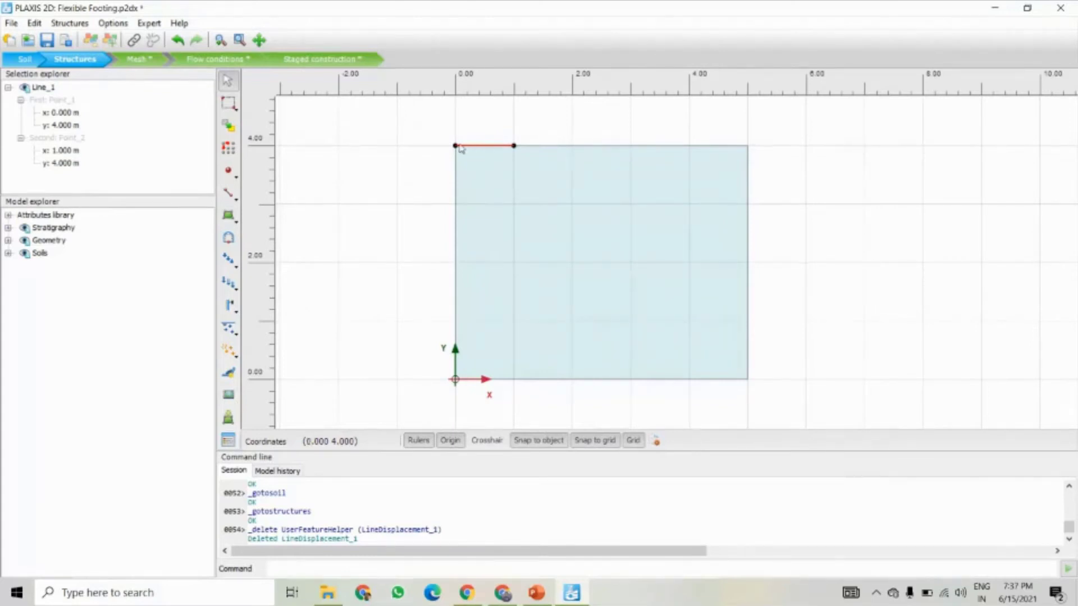
# - Create a plate on the footing line between (0, 4) and (1, 4)
pyautogui.rightClick(489, 150)
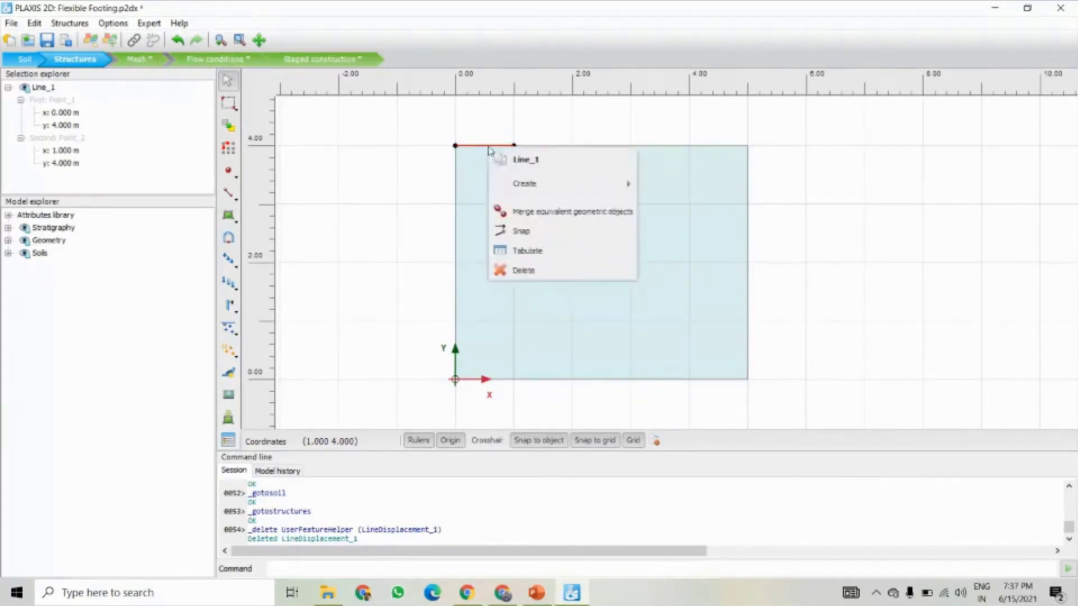
pyautogui.moveTo(535, 192)
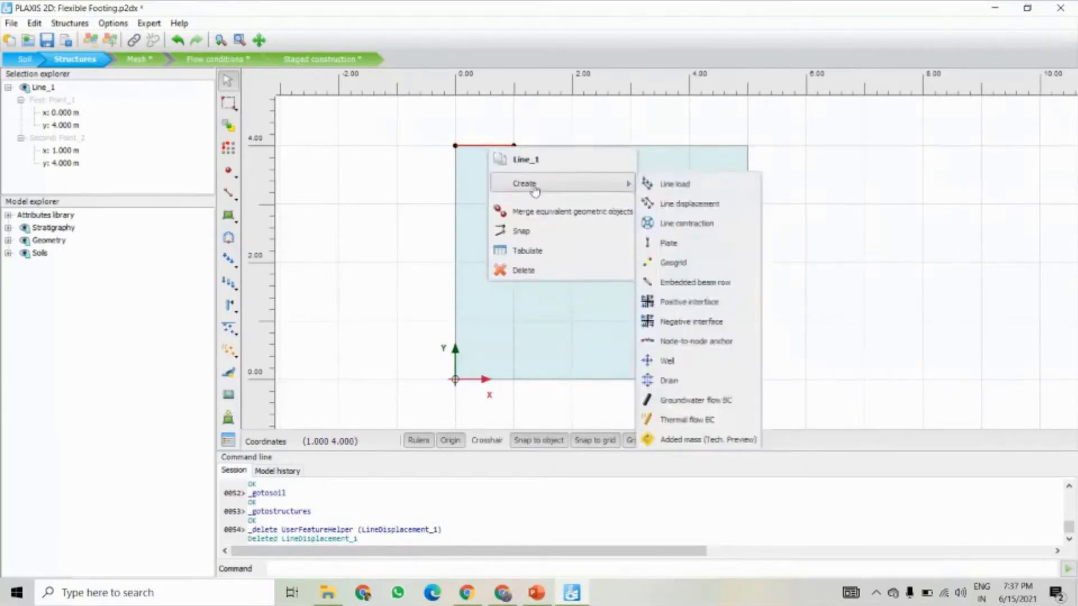
pyautogui.click(673, 244)
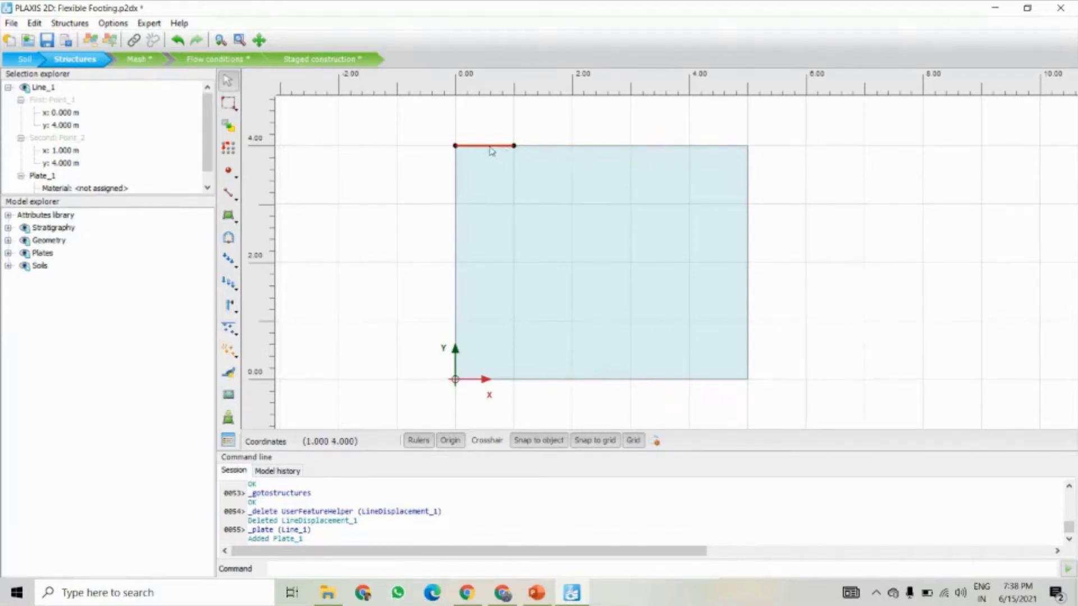
# - Add a line load to the footing line that carries the plate
pyautogui.rightClick(491, 151)
pyautogui.press('Escape')
pyautogui.rightClick(502, 151)
pyautogui.moveTo(541, 183)
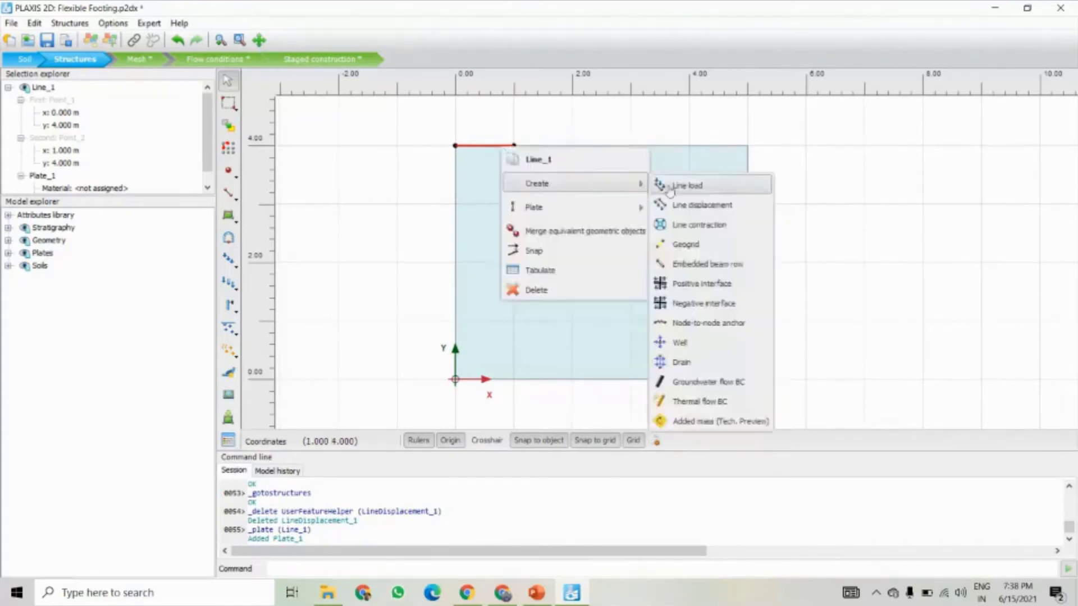
pyautogui.click(670, 186)
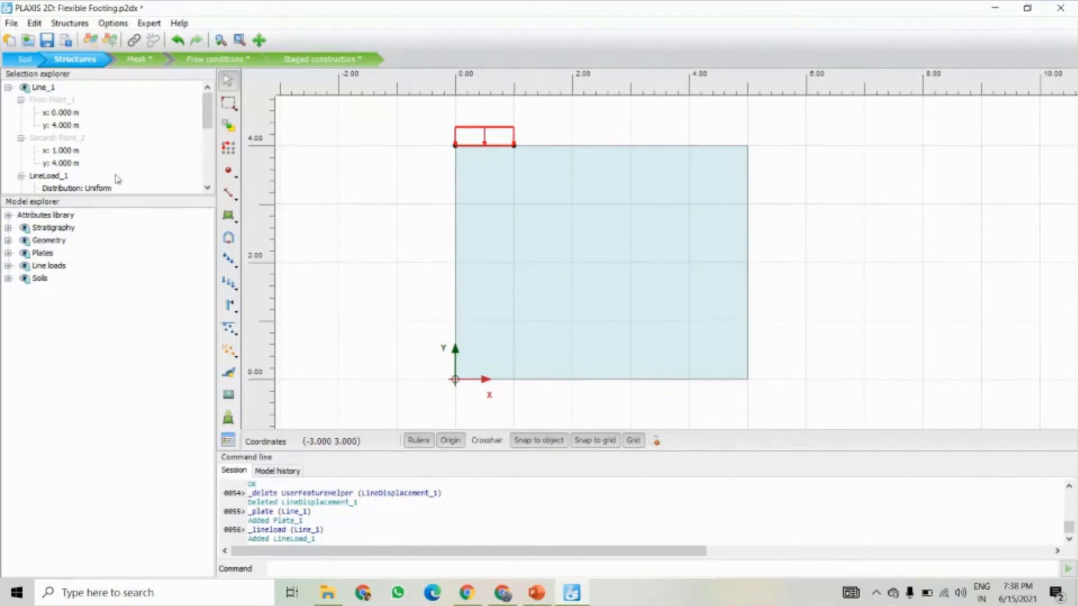
pyautogui.scroll(-3, 112, 163)
pyautogui.scroll(1, 85, 137)
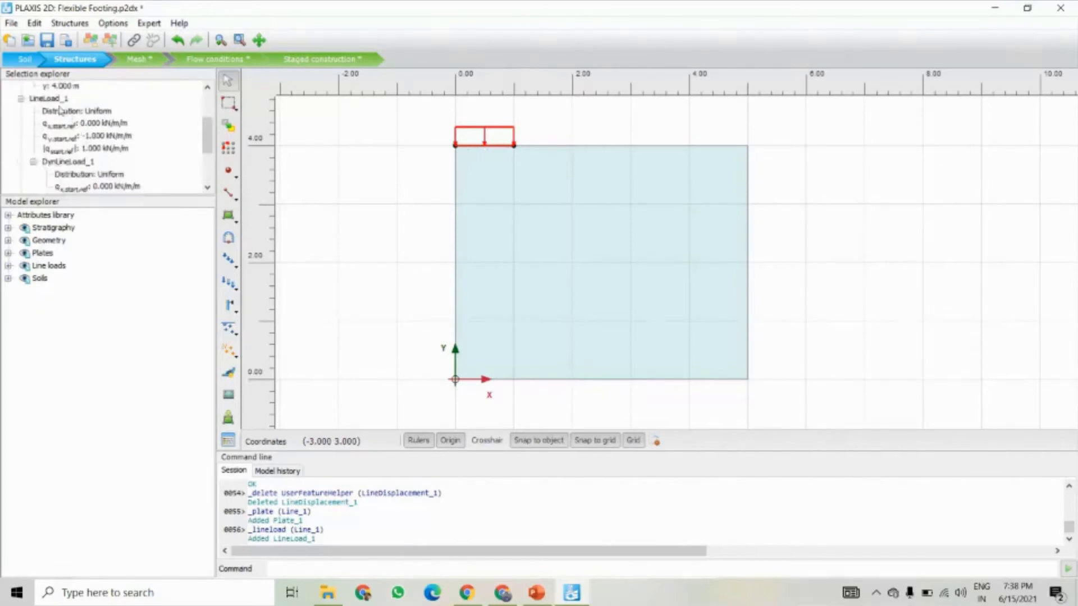
pyautogui.scroll(-2, 106, 141)
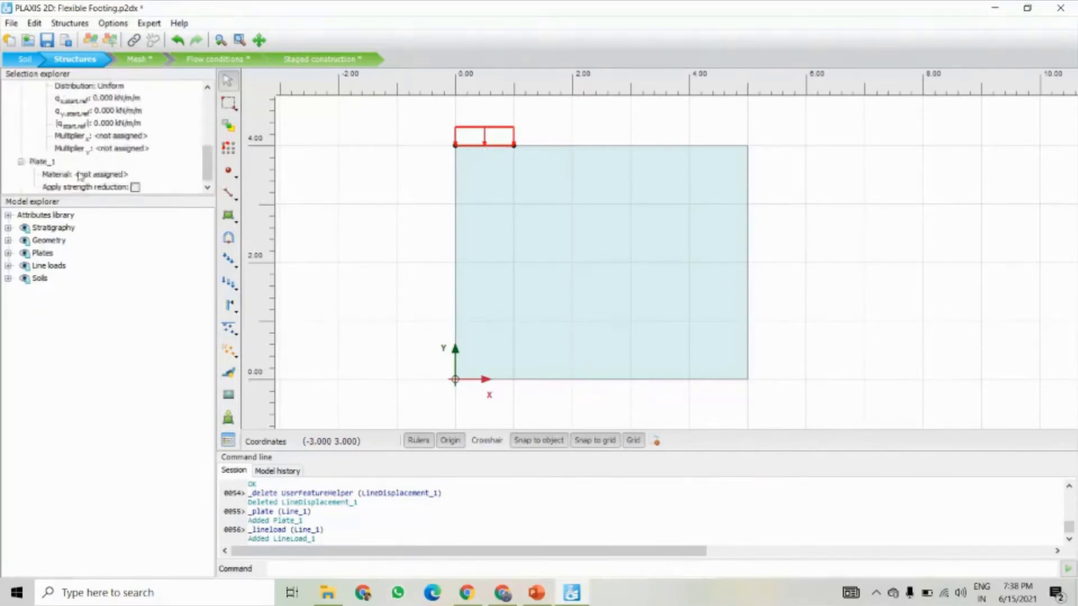
pyautogui.click(100, 175)
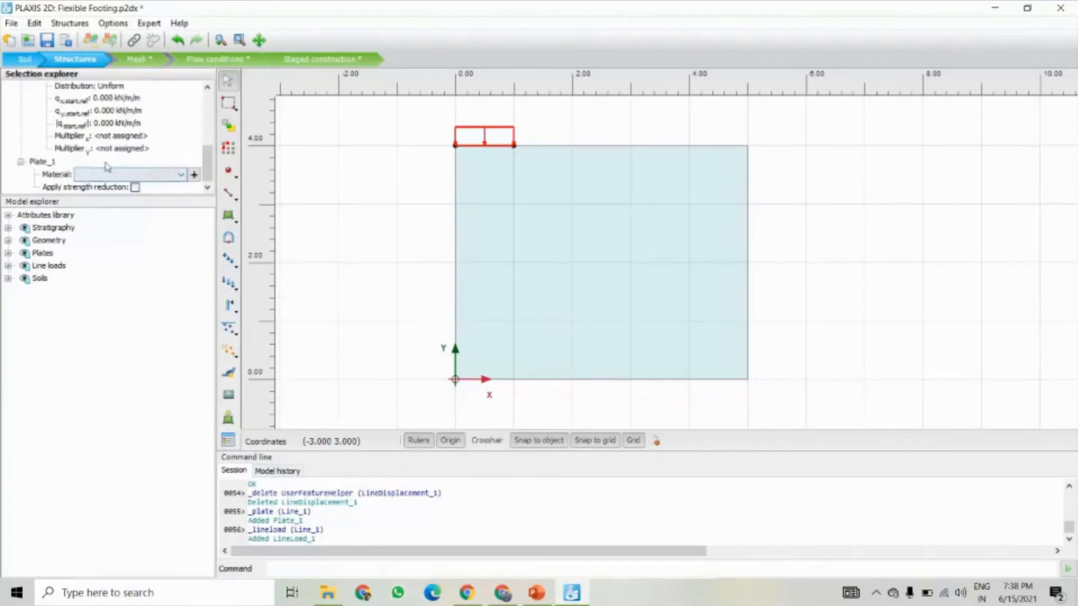
pyautogui.click(65, 178)
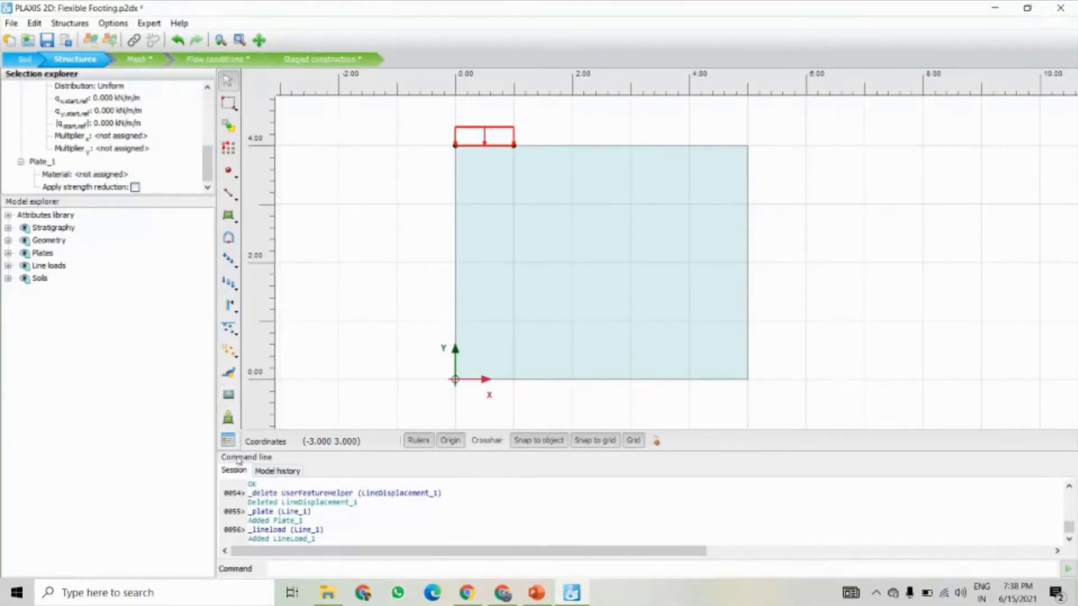
pyautogui.click(229, 441)
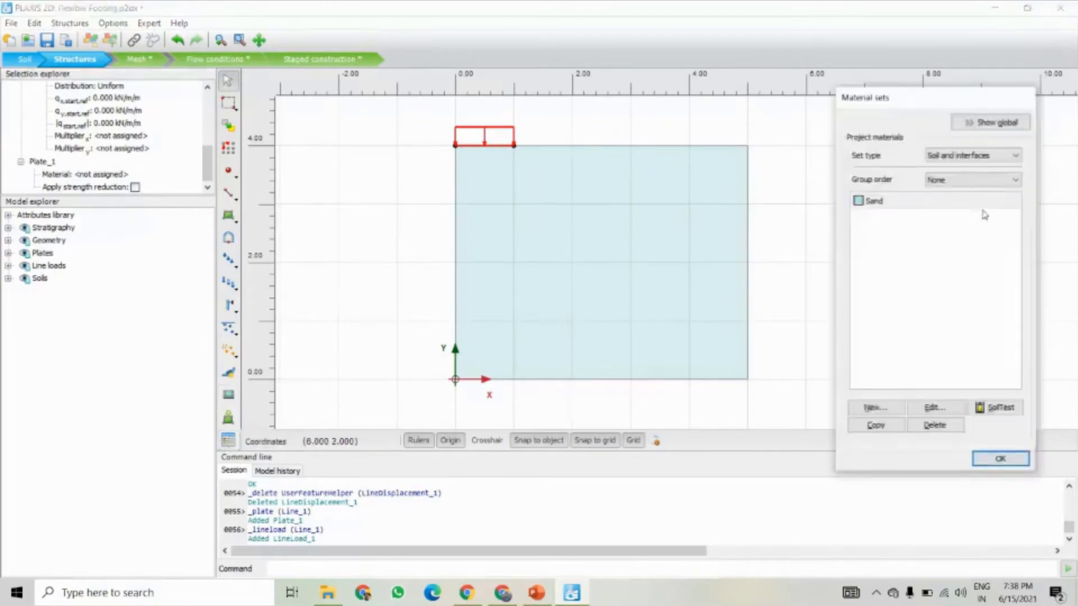
pyautogui.click(980, 157)
pyautogui.click(954, 177)
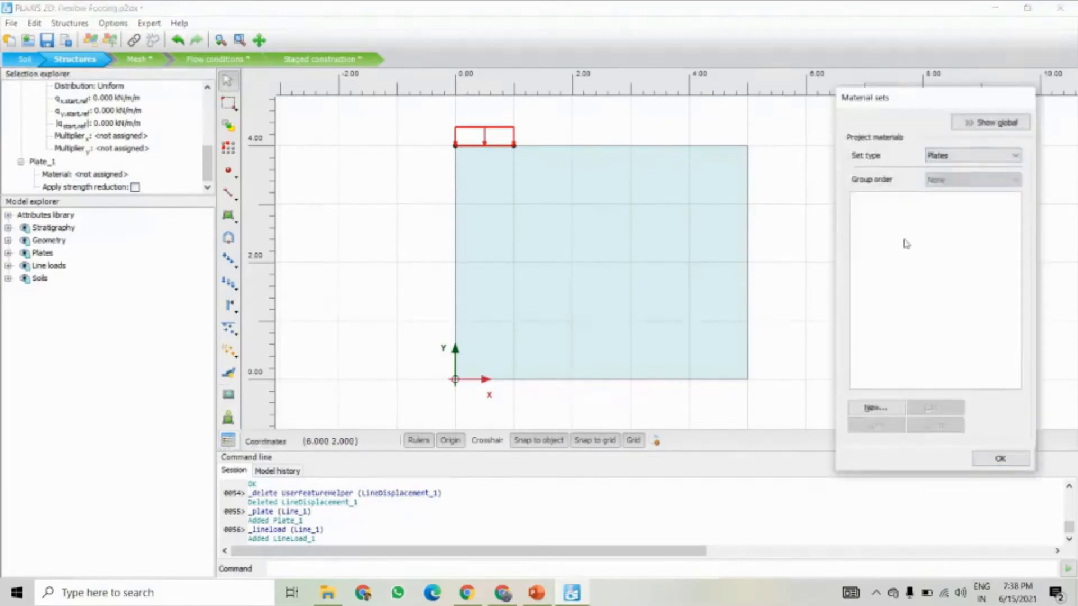
pyautogui.click(866, 408)
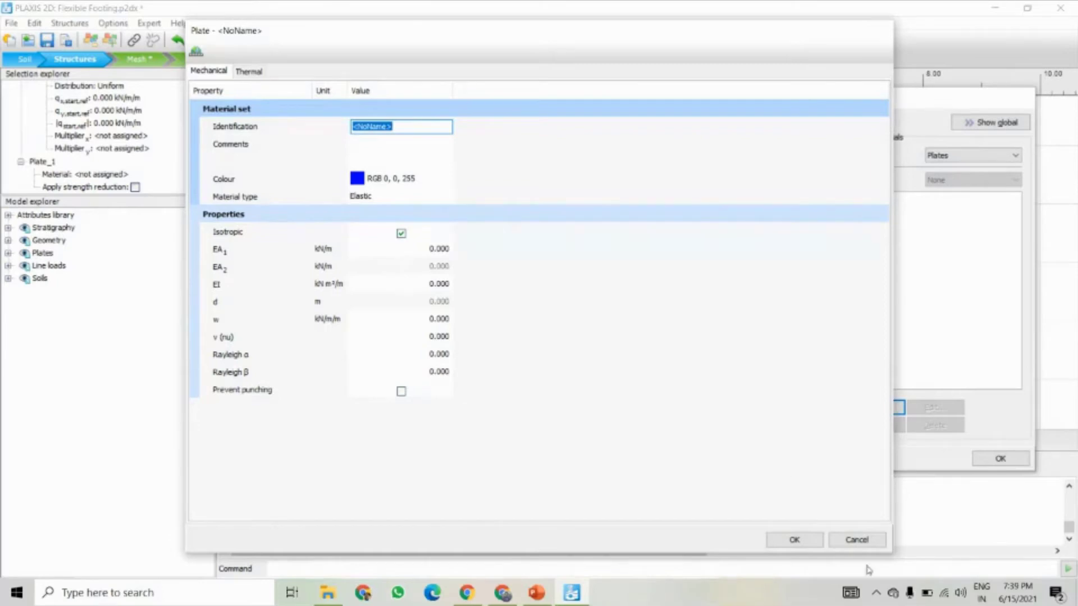
pyautogui.click(857, 540)
pyautogui.click(1015, 460)
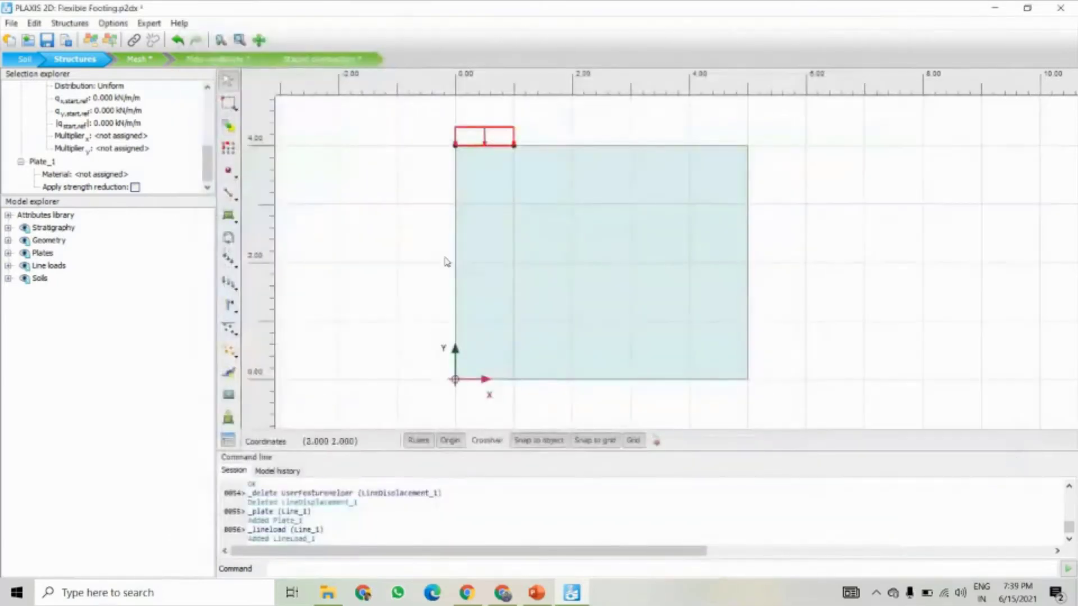
# - Create a new elastic material set for the footing plate and name it Plate
pyautogui.click(66, 176)
pyautogui.click(95, 178)
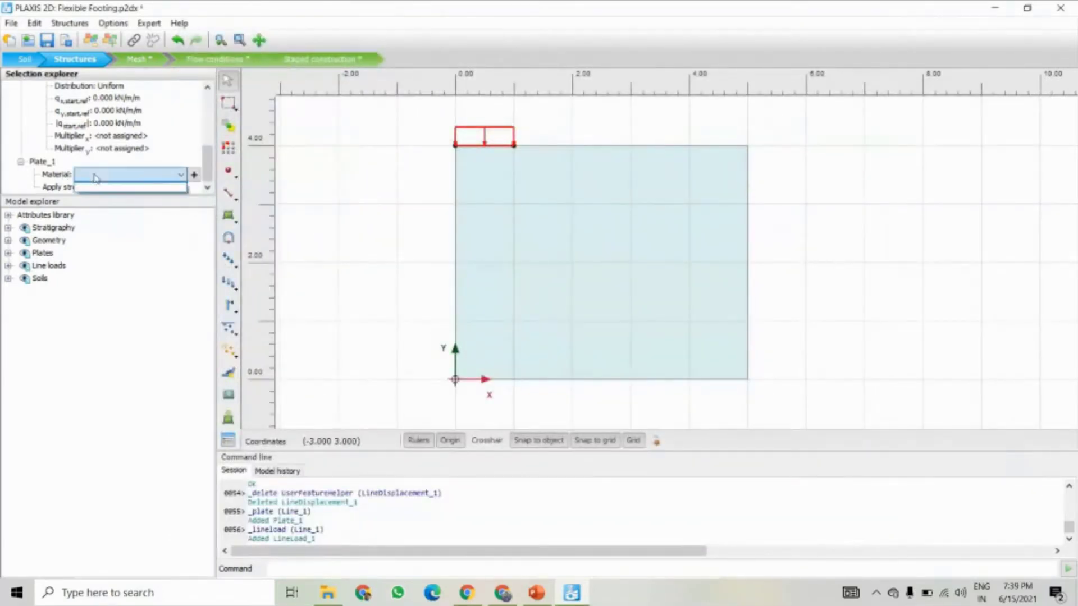
pyautogui.click(195, 175)
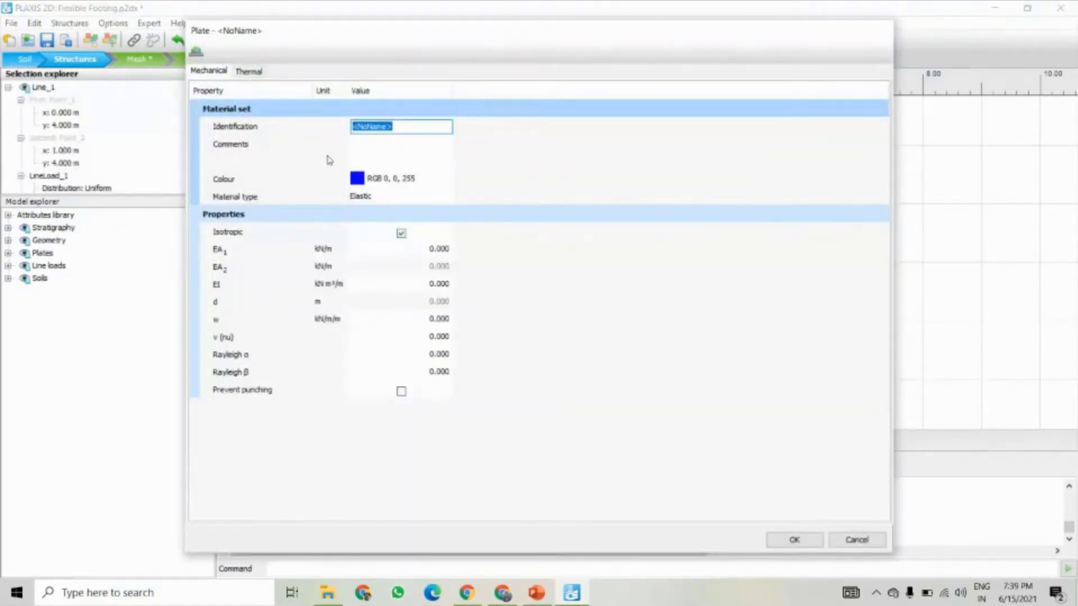
pyautogui.write('Plate')
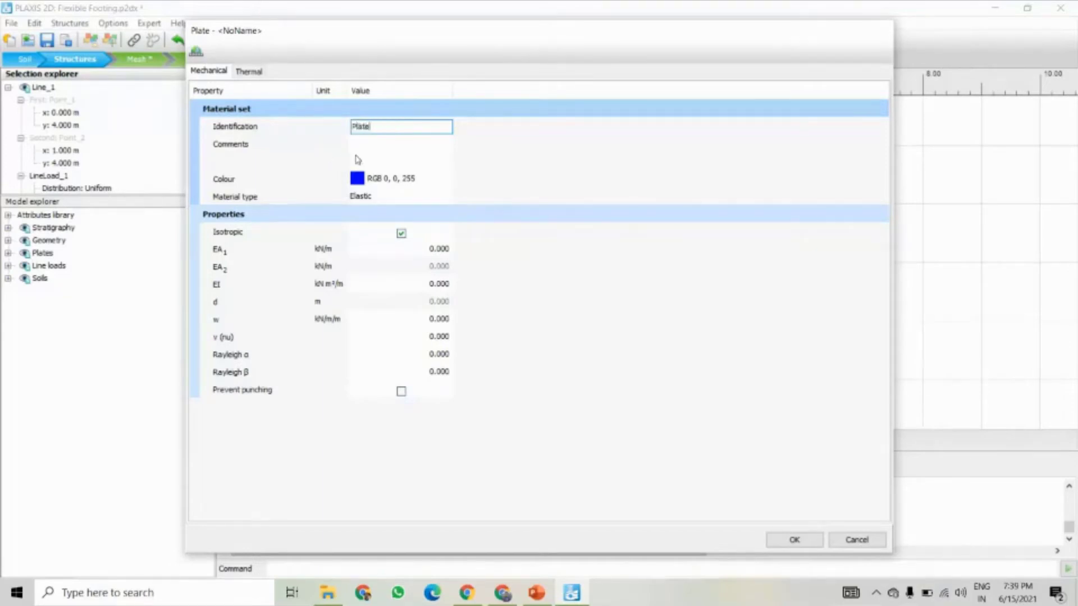
pyautogui.click(465, 198)
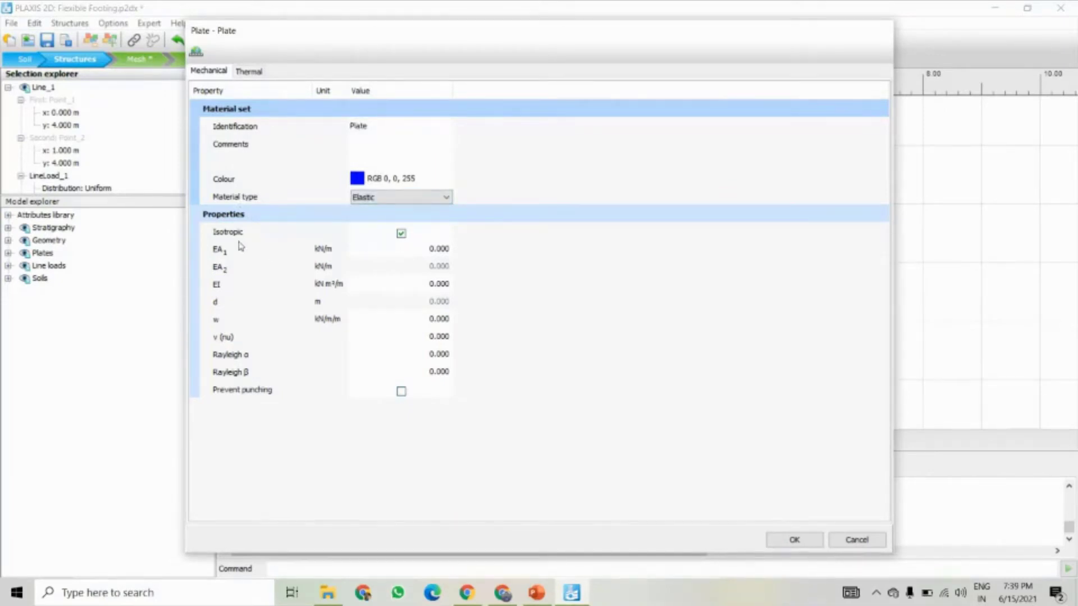
# - Set the plate material's EA1 to 5e6 kN/m and EI to 8500 kN m²/m, and accept the material set
pyautogui.click(423, 253)
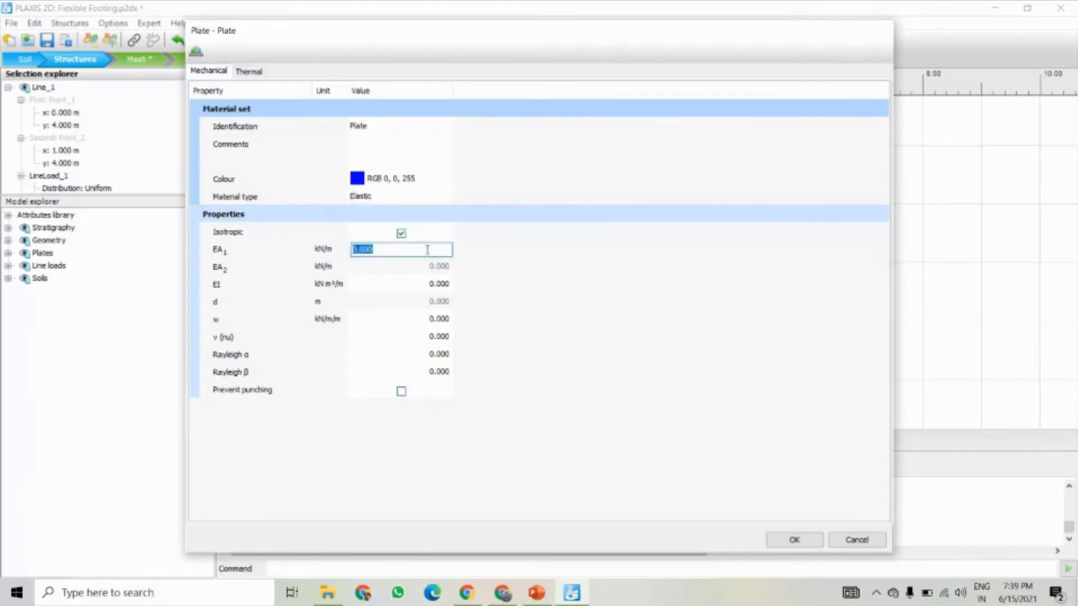
pyautogui.write('5e6')
pyautogui.press('Tab')
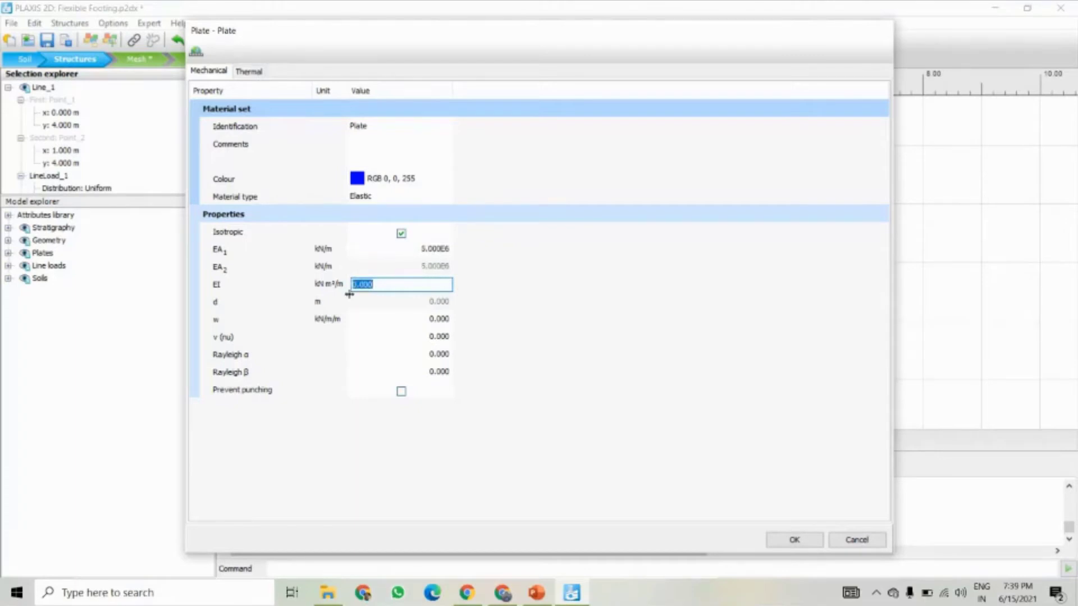
pyautogui.write('8.5e3')
pyautogui.press('BackSpace')
pyautogui.write('e3')
pyautogui.press('Tab')
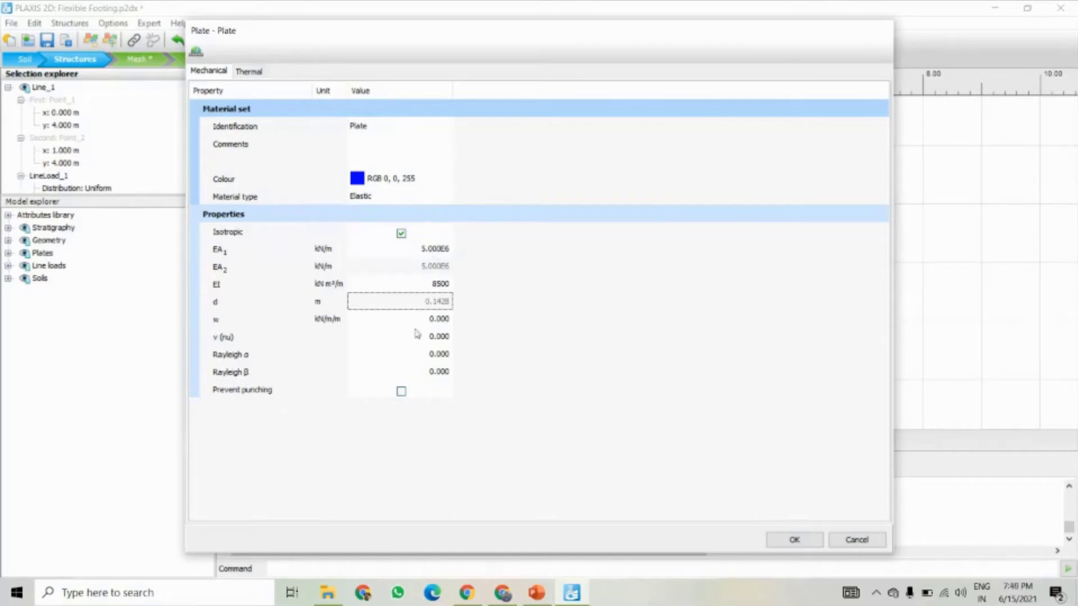
pyautogui.click(794, 540)
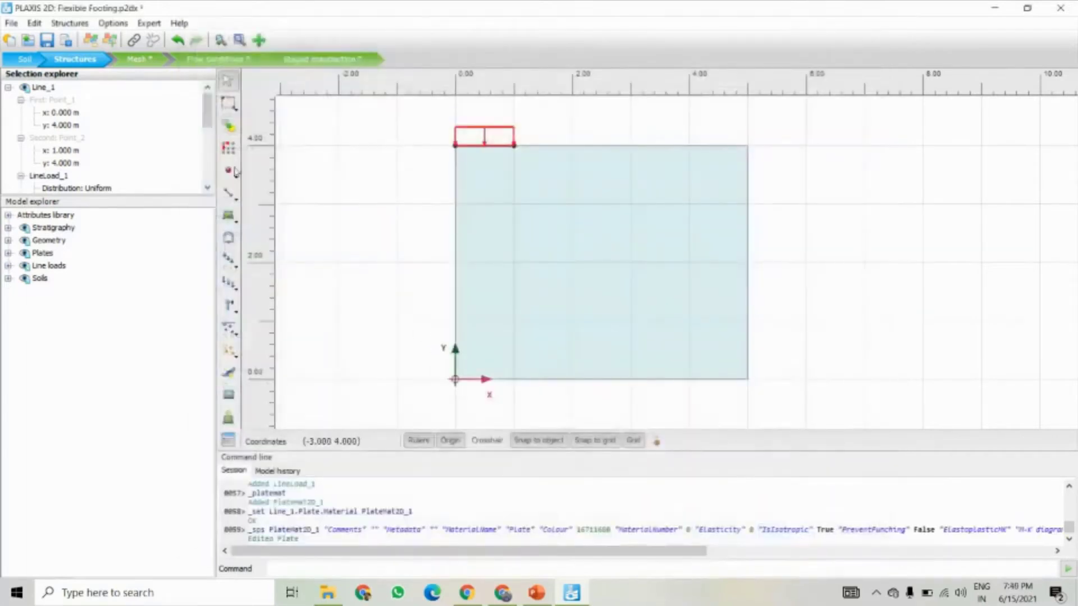
# - Check the material assigned to the footing plate in the selected line's properties
pyautogui.scroll(-6, 127, 172)
pyautogui.click(104, 175)
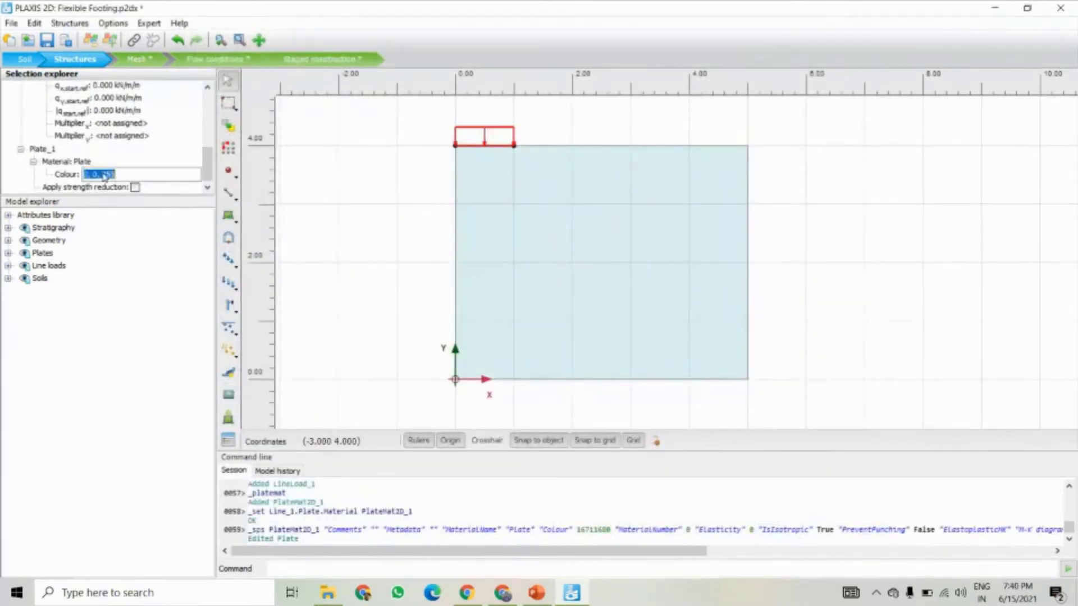
pyautogui.click(128, 161)
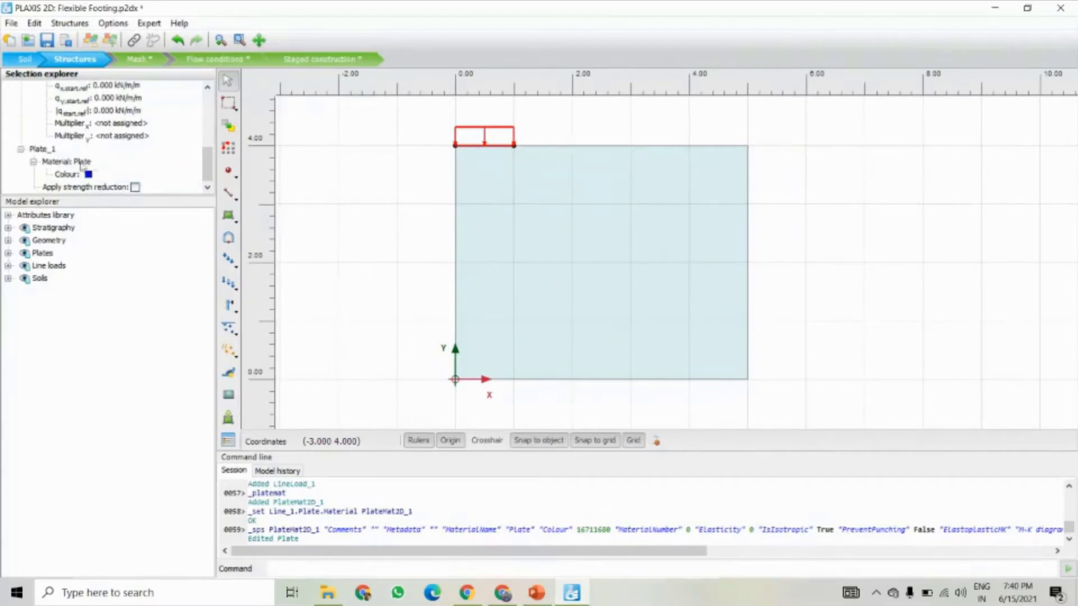
pyautogui.click(83, 163)
# - Switch back and forth between Soil and Structures modes to review the model, ending in Structures mode
pyautogui.click(37, 65)
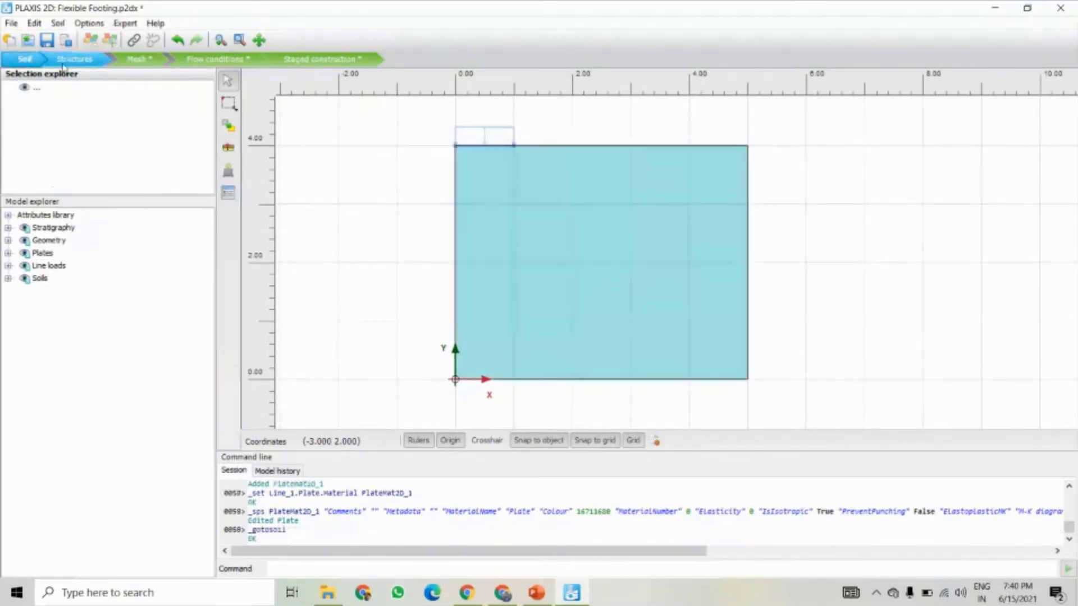
pyautogui.click(64, 66)
pyautogui.click(32, 65)
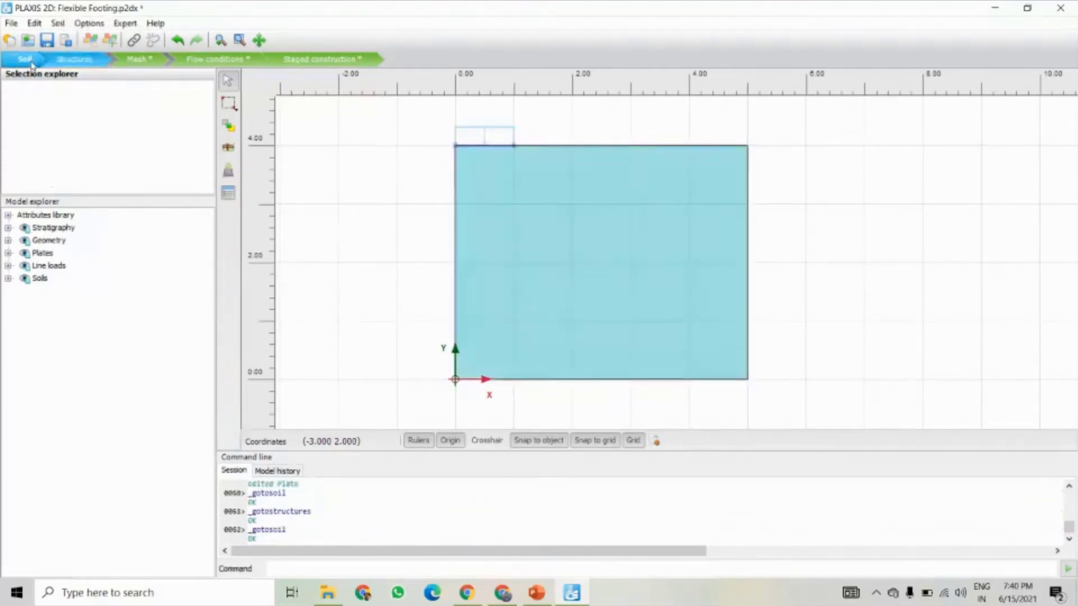
pyautogui.click(67, 60)
pyautogui.click(33, 62)
pyautogui.click(72, 62)
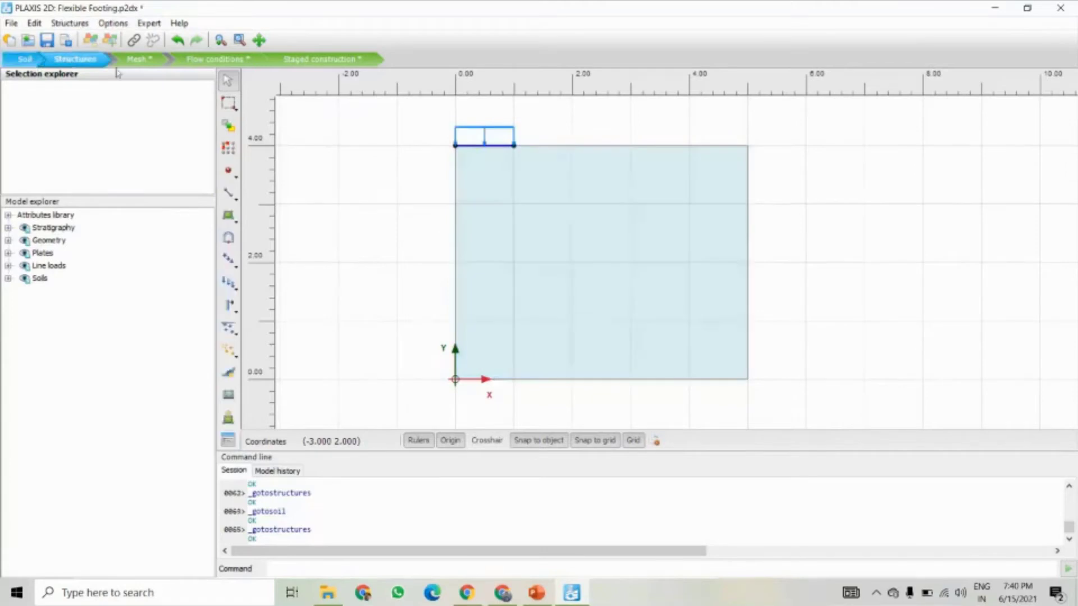
# - Go to Mesh mode and generate the mesh with a Medium element distribution
pyautogui.click(140, 64)
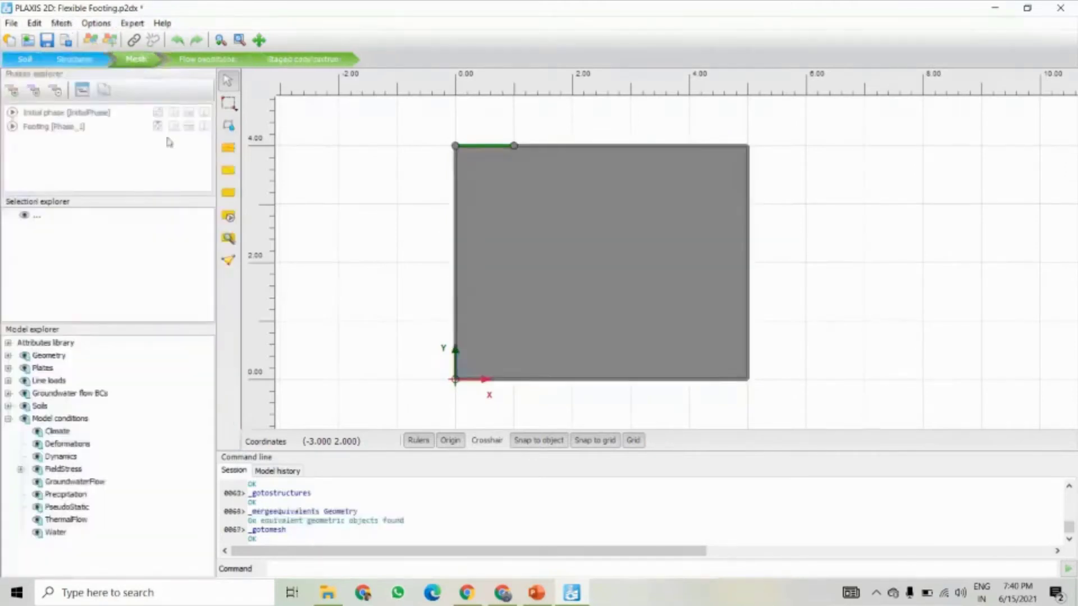
pyautogui.click(228, 217)
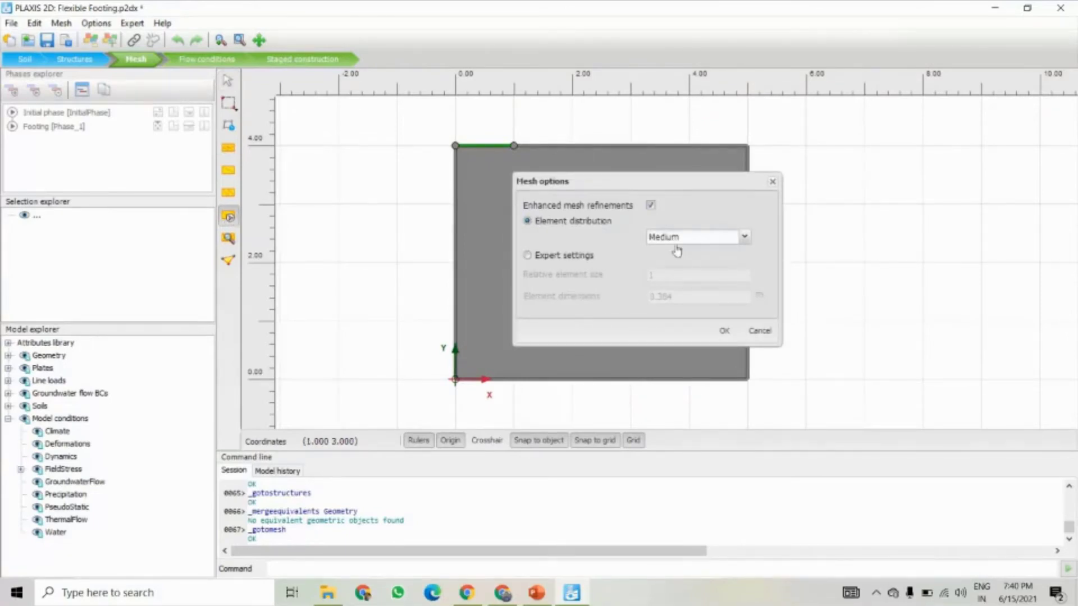
pyautogui.click(726, 332)
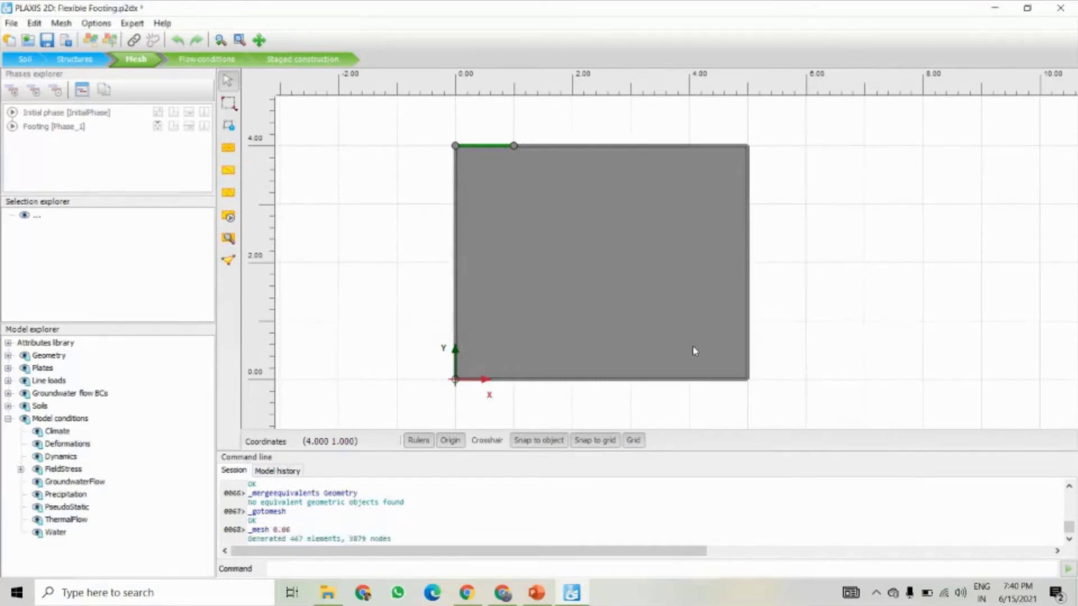
# - View the generated mesh around the plate and line load in the output program, and return to the model
pyautogui.click(228, 238)
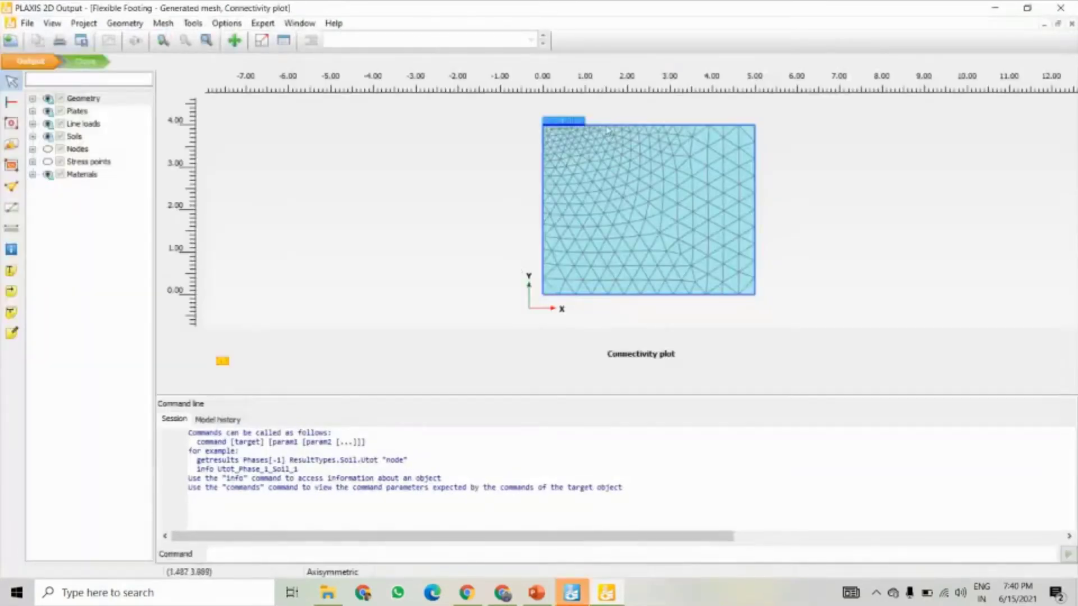
pyautogui.scroll(2, 594, 133)
pyautogui.moveTo(544, 392); pyautogui.dragTo(512, 527)
pyautogui.moveTo(597, 388); pyautogui.dragTo(576, 304)
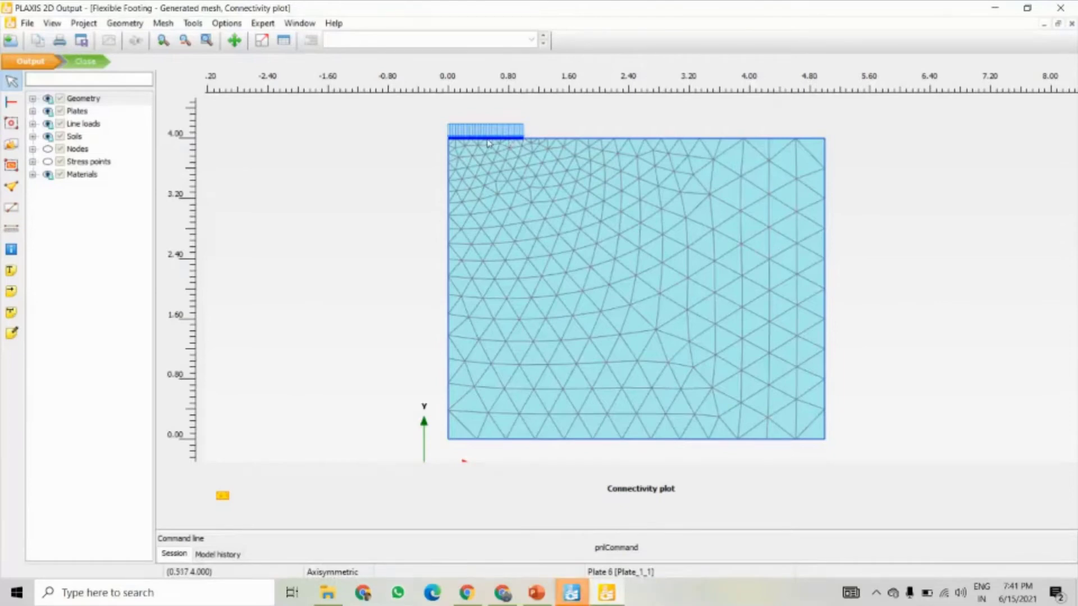
pyautogui.click(88, 63)
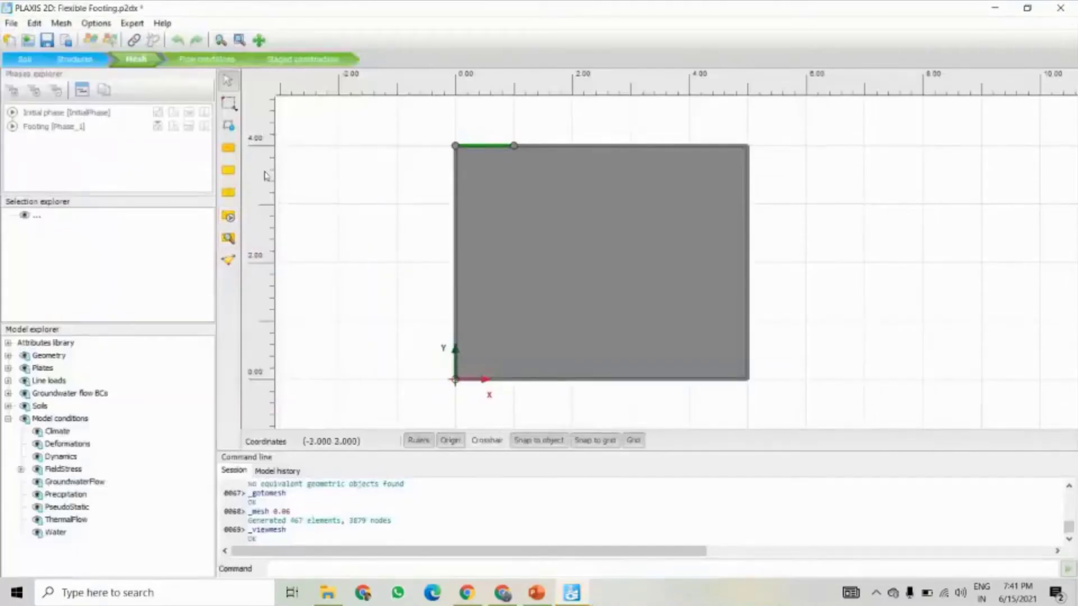
# - Go to Staged construction and review the initial phase's calculation, pore pressure and thermal options, keeping K0 procedure as the calculation type
pyautogui.click(293, 60)
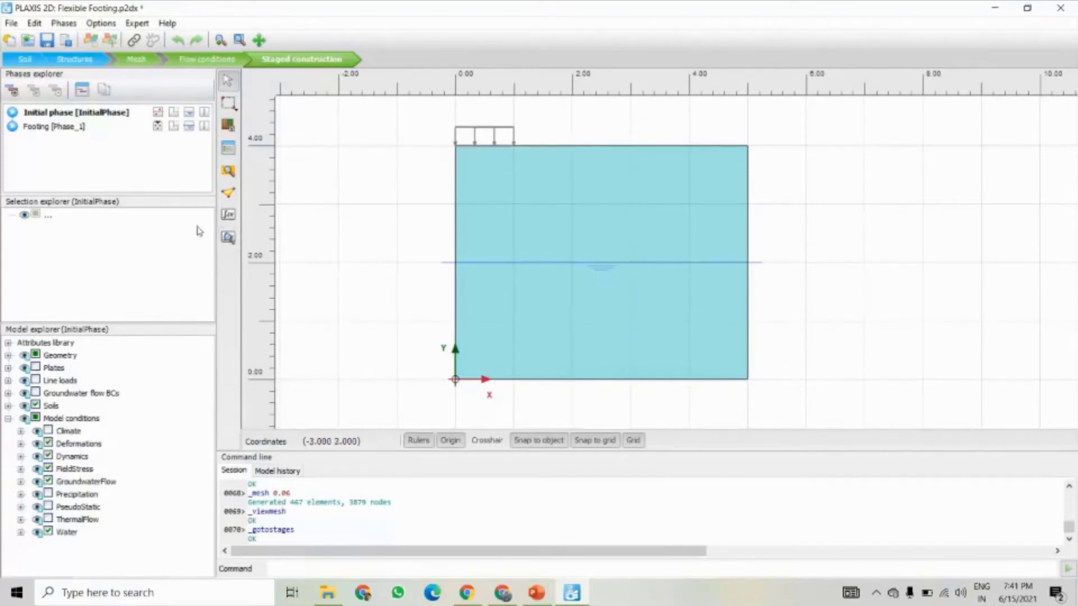
pyautogui.doubleClick(48, 115)
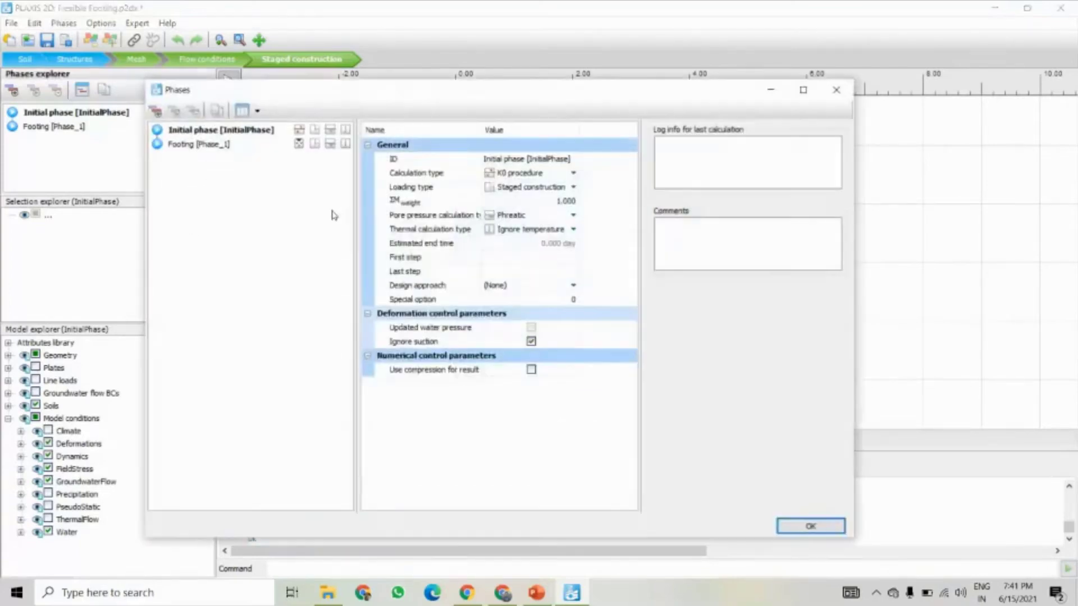
pyautogui.click(529, 174)
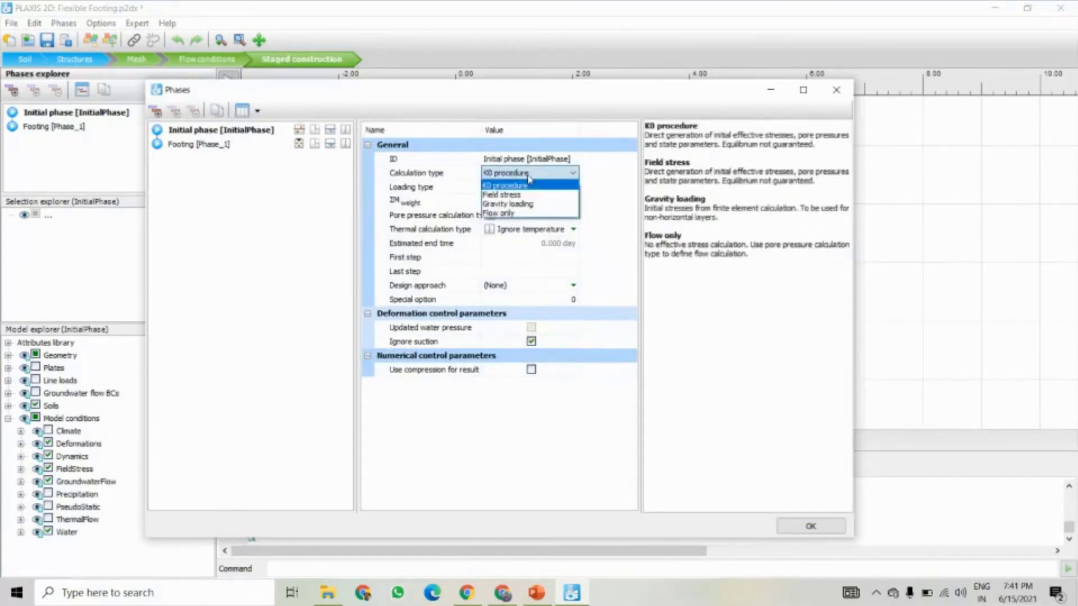
pyautogui.click(529, 178)
pyautogui.click(525, 190)
pyautogui.click(520, 216)
pyautogui.click(522, 191)
pyautogui.click(523, 191)
pyautogui.click(528, 217)
pyautogui.click(528, 218)
pyautogui.click(527, 224)
pyautogui.click(550, 230)
pyautogui.click(550, 230)
pyautogui.click(533, 239)
pyautogui.click(604, 240)
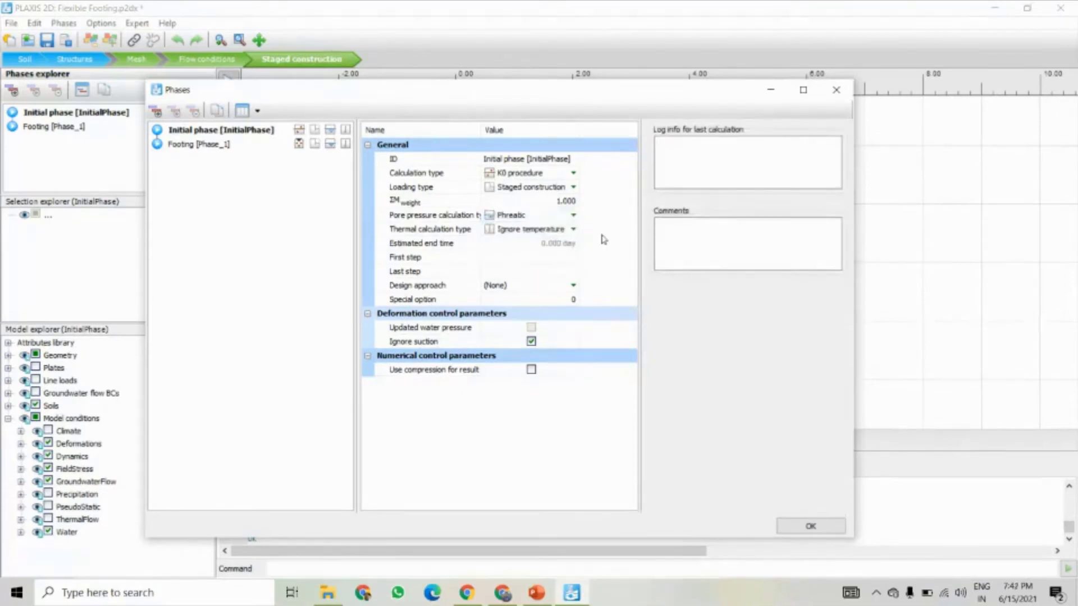
pyautogui.click(540, 175)
pyautogui.click(572, 173)
pyautogui.click(572, 181)
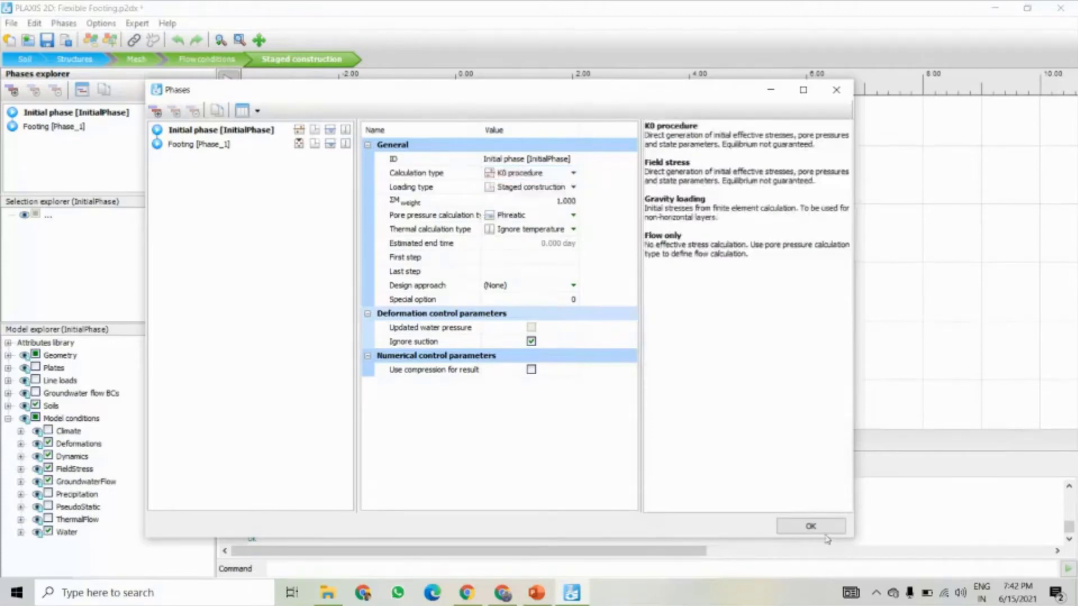
pyautogui.click(822, 531)
# - Keep the Footing phase's Plastic calculation settings, and activate its line load with a vertical component of -188 kN/m/m
pyautogui.doubleClick(34, 127)
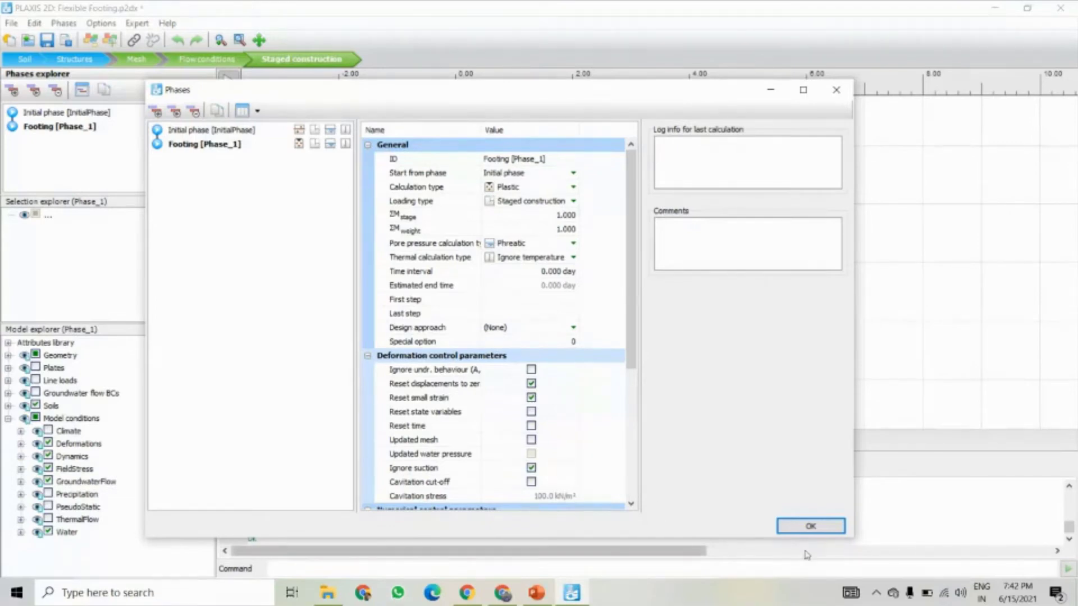
pyautogui.click(810, 526)
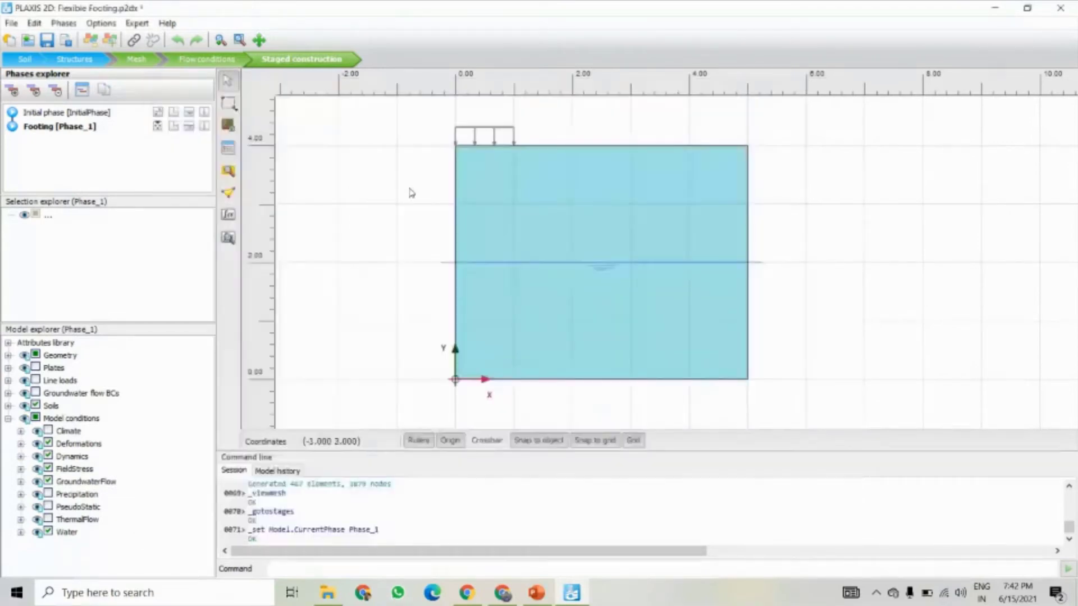
pyautogui.click(480, 132)
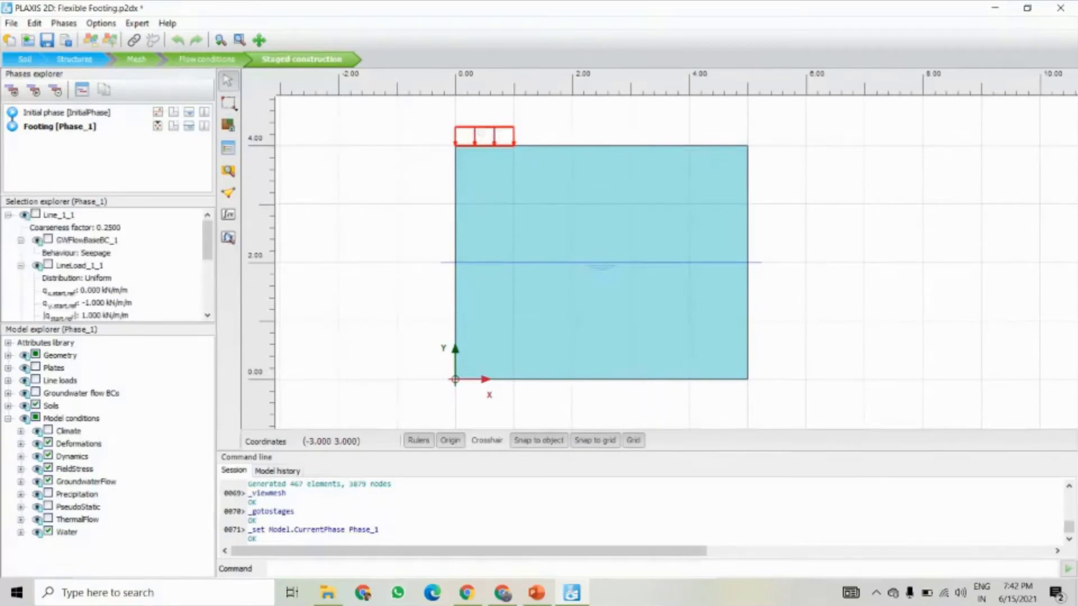
pyautogui.scroll(-3, 127, 306)
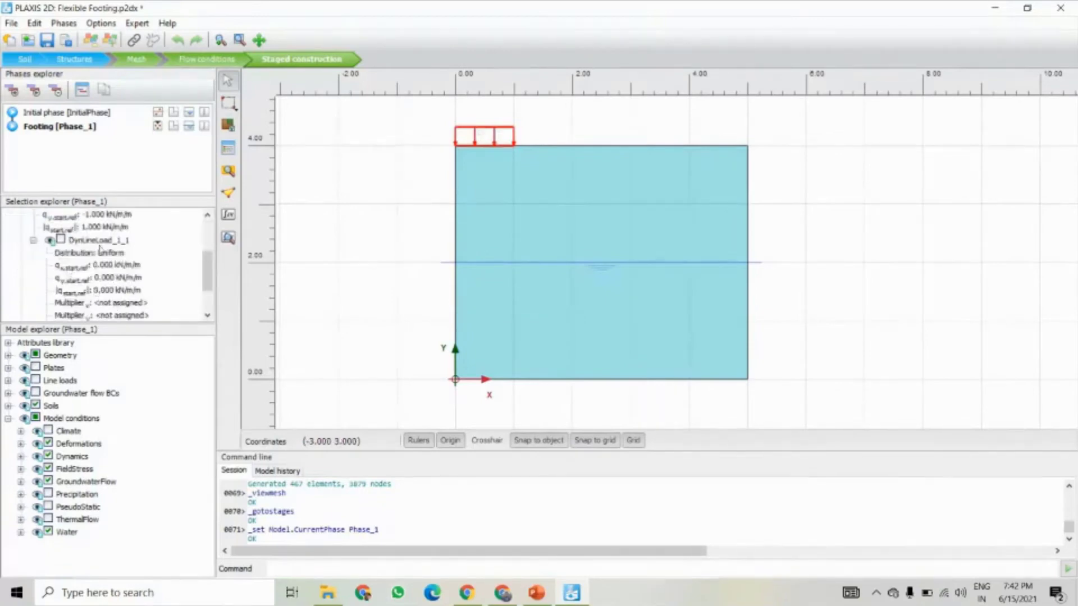
pyautogui.scroll(3, 83, 262)
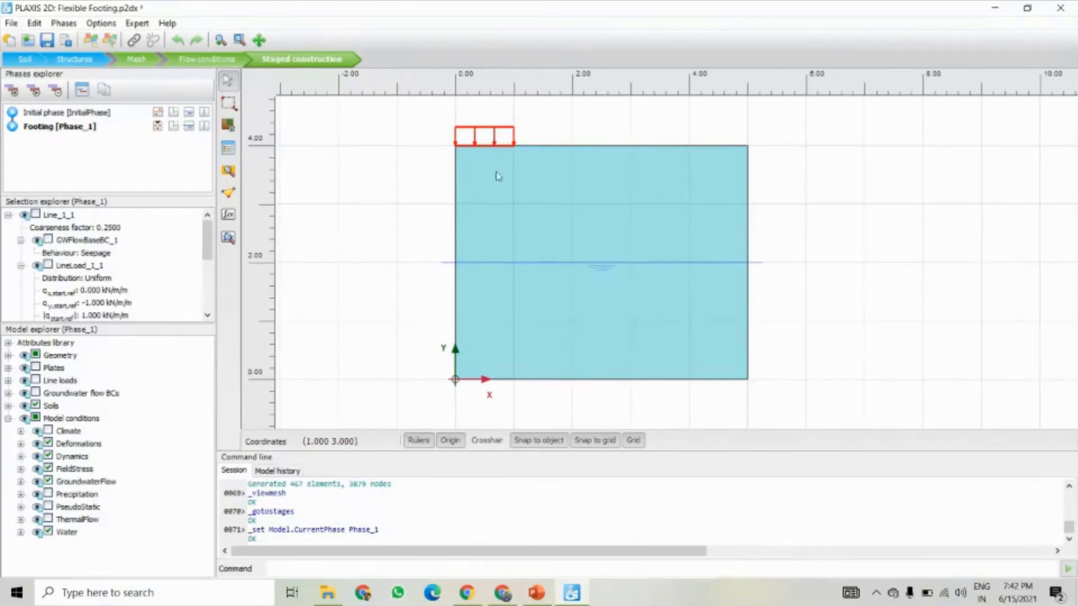
pyautogui.click(48, 266)
pyautogui.click(97, 303)
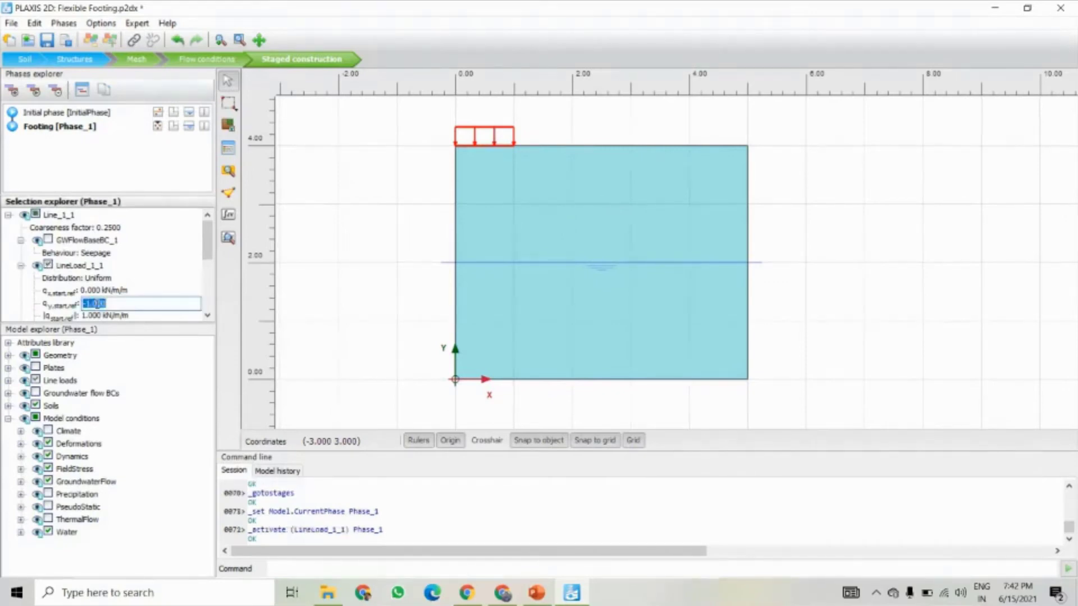
pyautogui.write('-188')
pyautogui.press('Return')
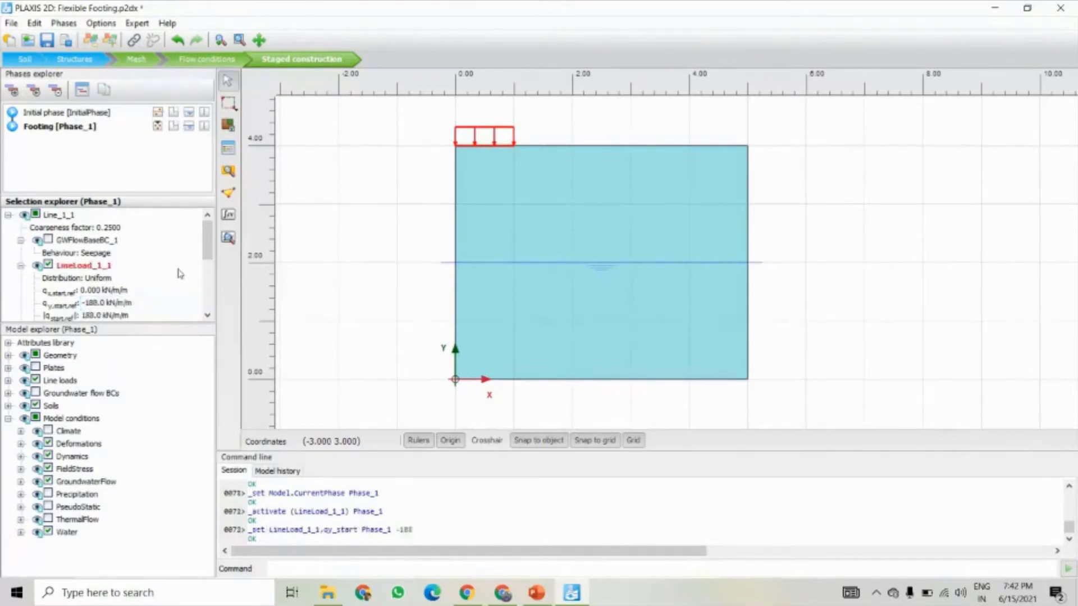
pyautogui.moveTo(206, 240); pyautogui.dragTo(204, 262)
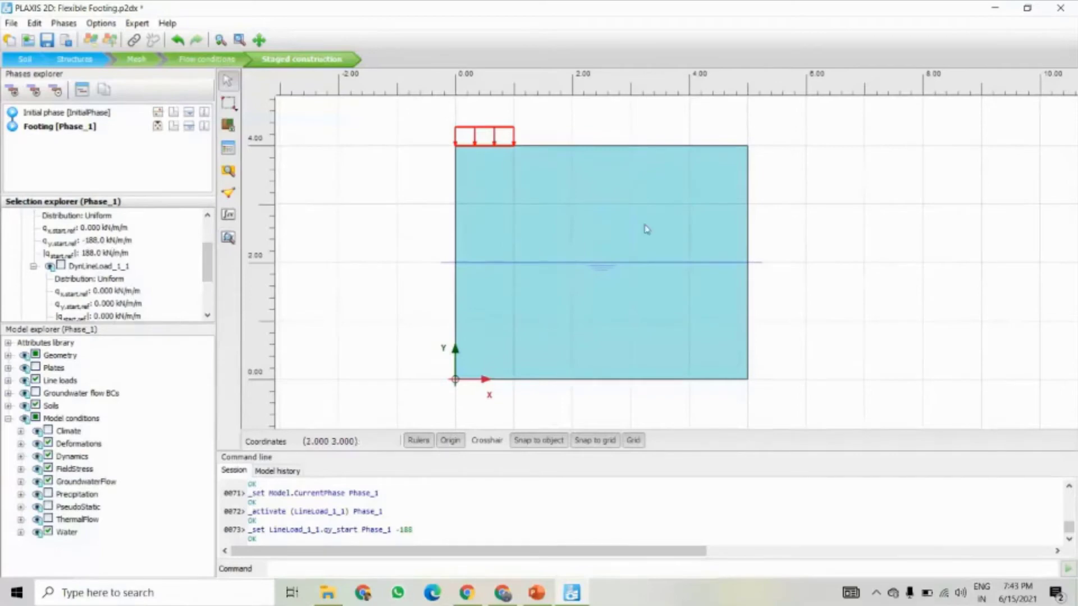
pyautogui.click(361, 248)
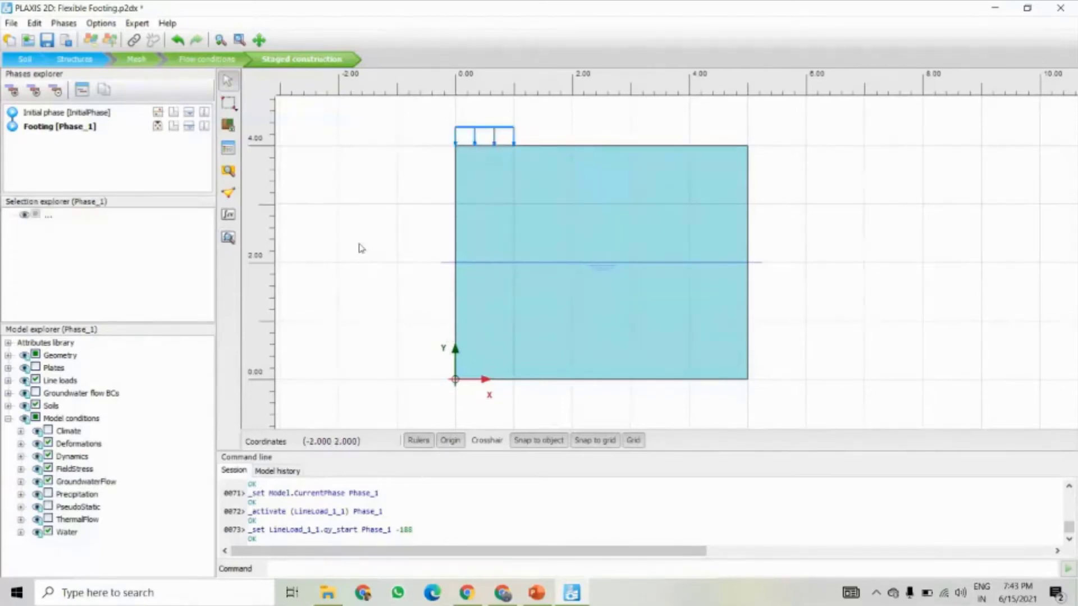
# - Cancel the calculation start and open the mesh for selecting nodes and stress points for curves
pyautogui.click(229, 217)
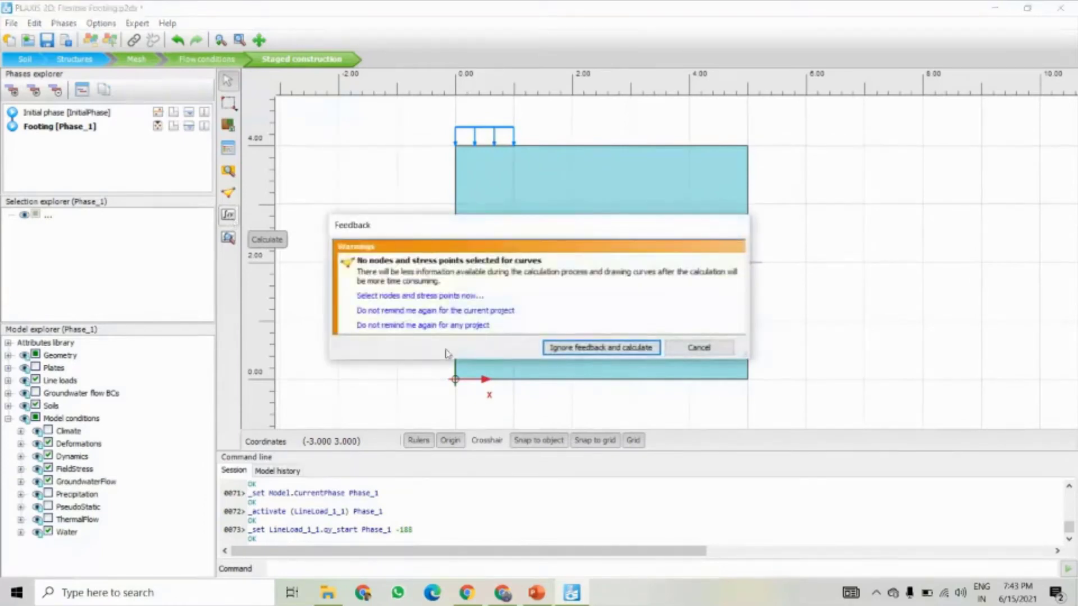
pyautogui.click(704, 351)
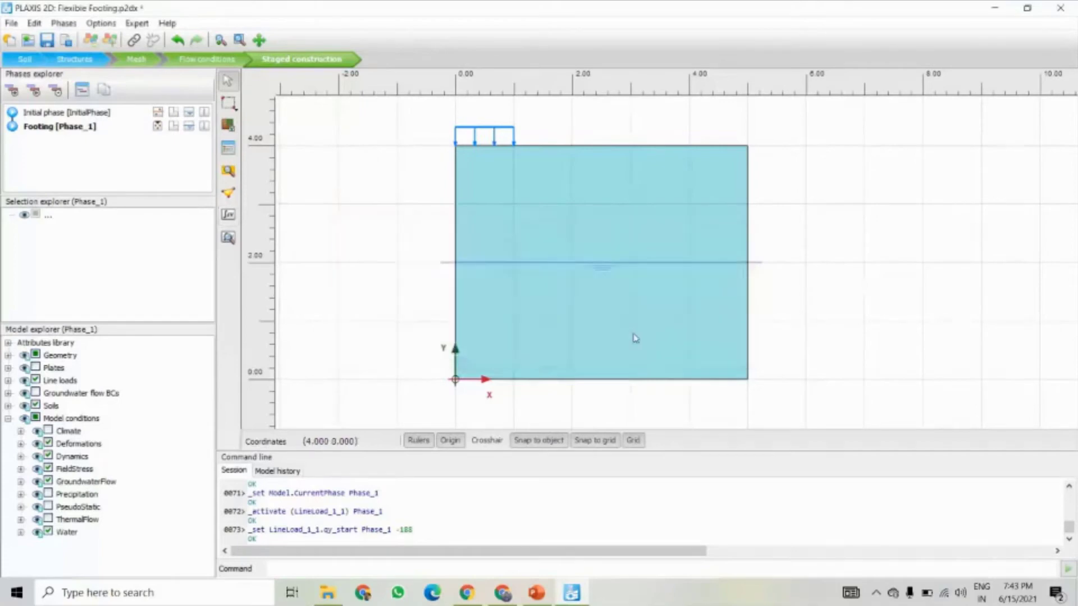
pyautogui.click(228, 197)
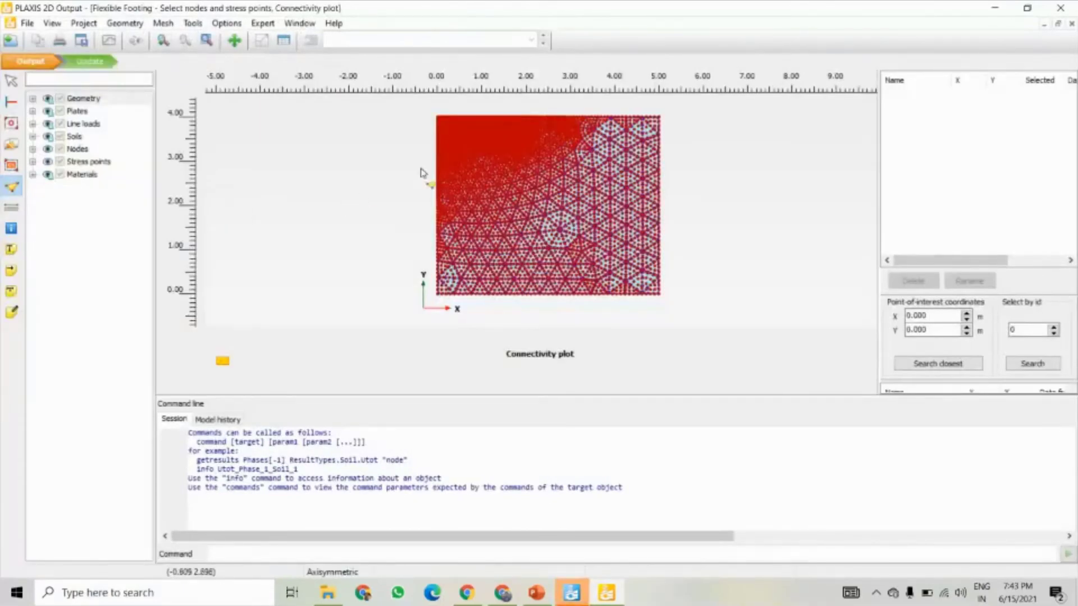
pyautogui.scroll(5, 423, 173)
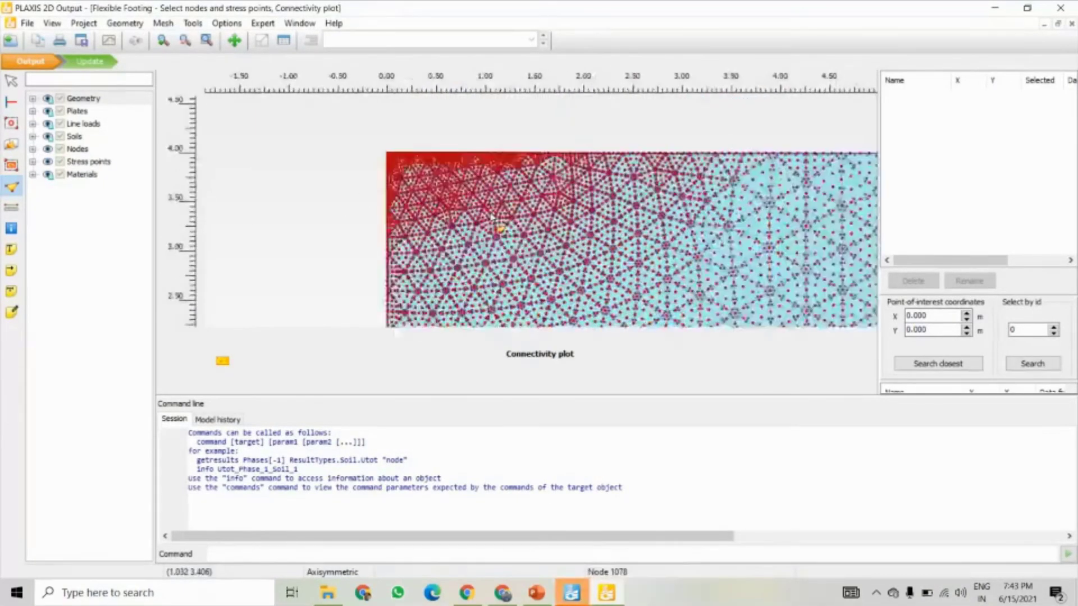
pyautogui.scroll(5, 493, 217)
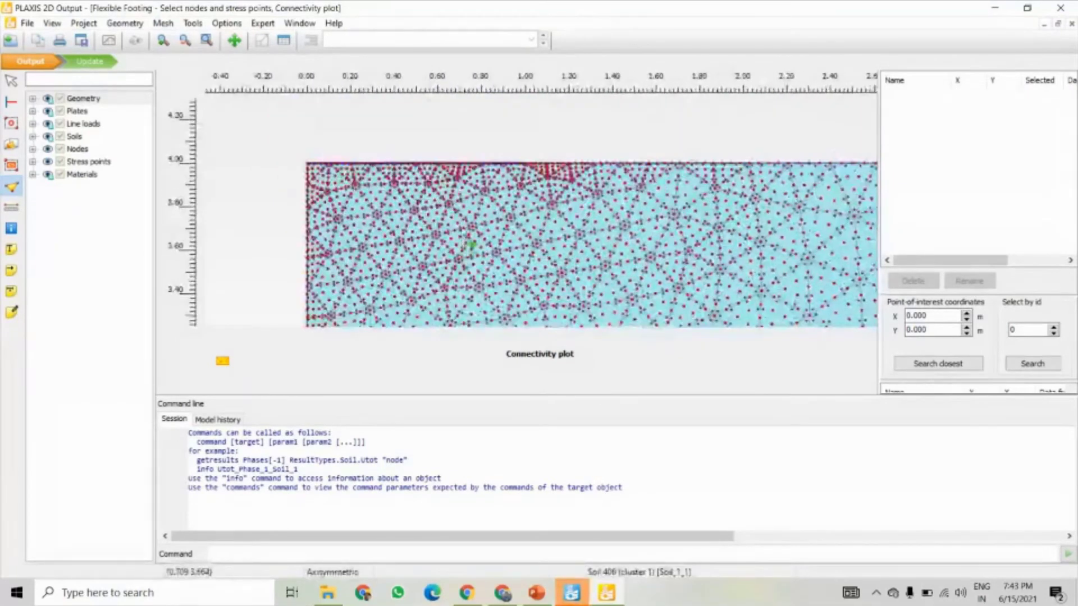
pyautogui.scroll(3, 429, 178)
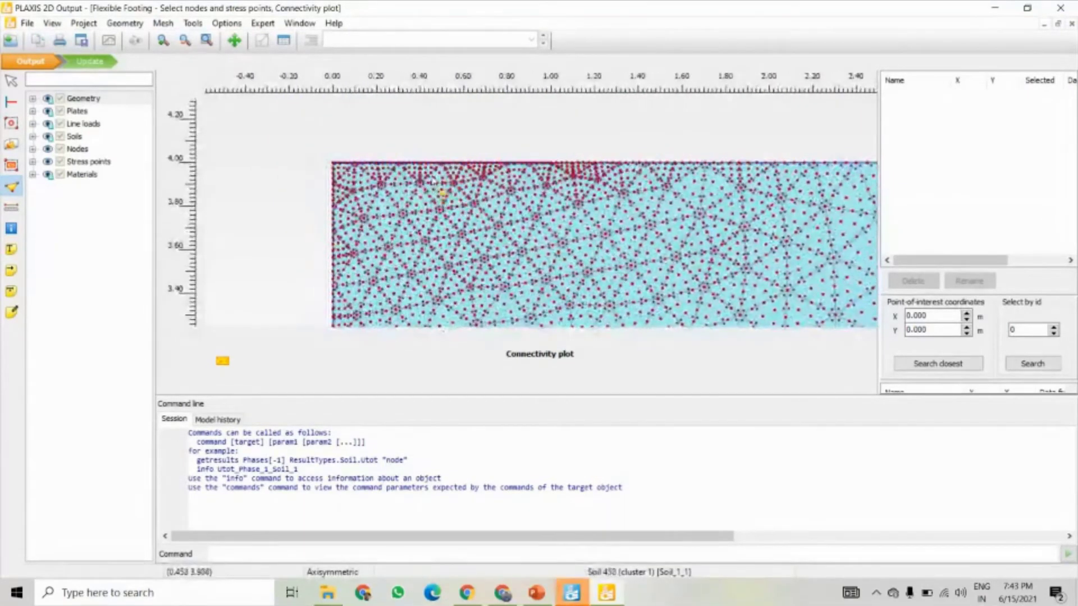
pyautogui.scroll(2, 432, 179)
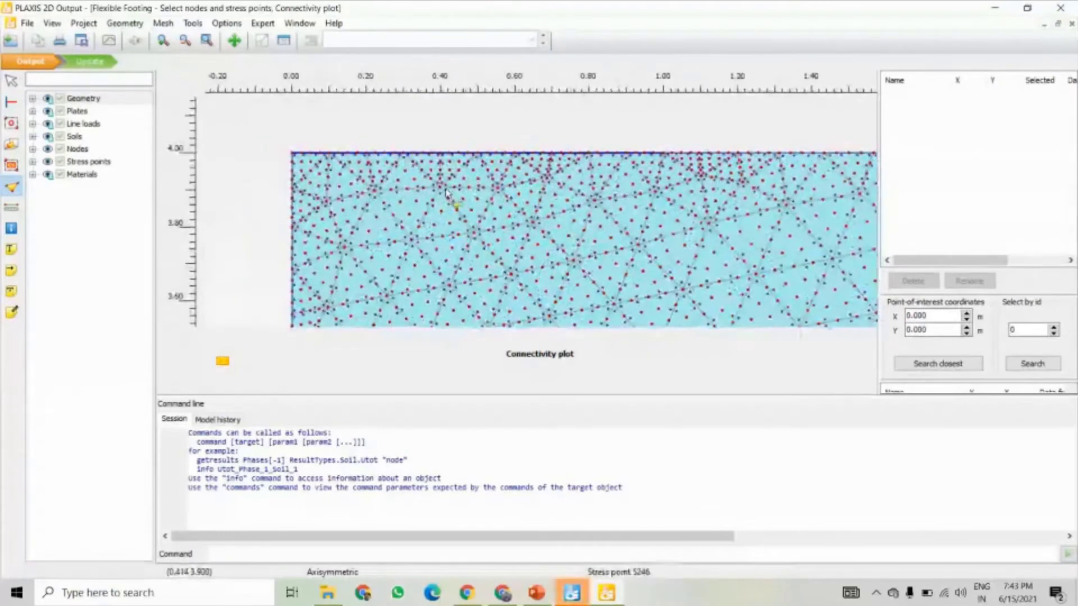
pyautogui.click(444, 159)
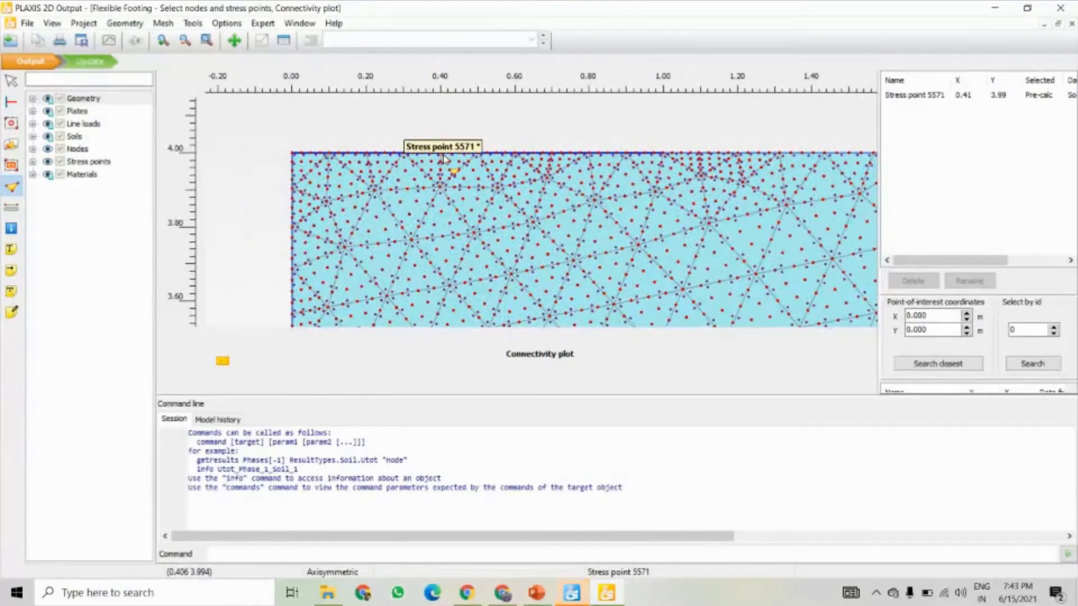
pyautogui.click(936, 96)
pyautogui.rightClick(937, 98)
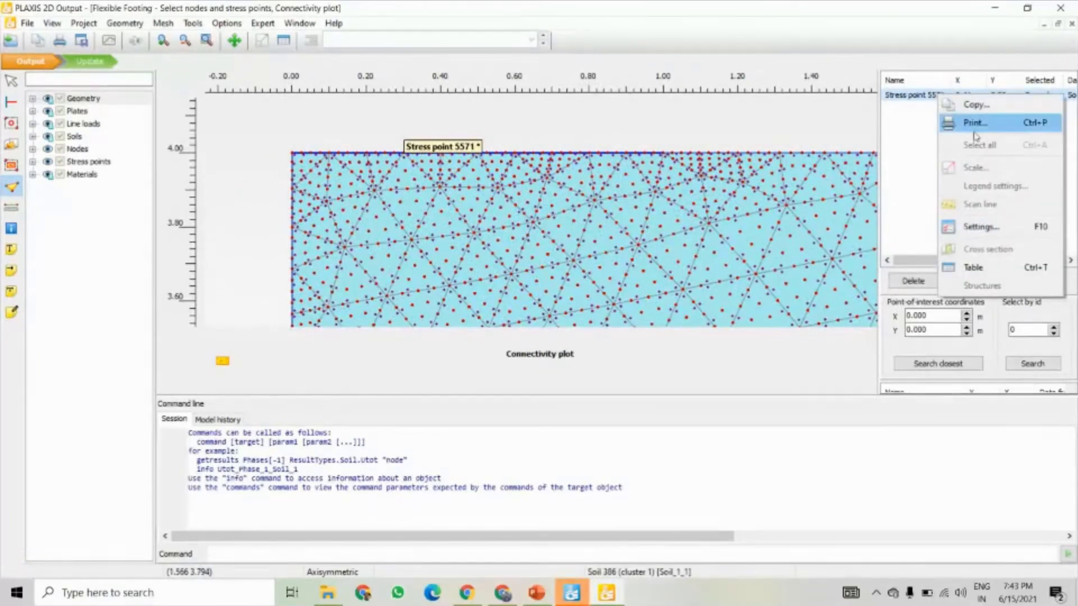
pyautogui.click(912, 160)
pyautogui.click(918, 98)
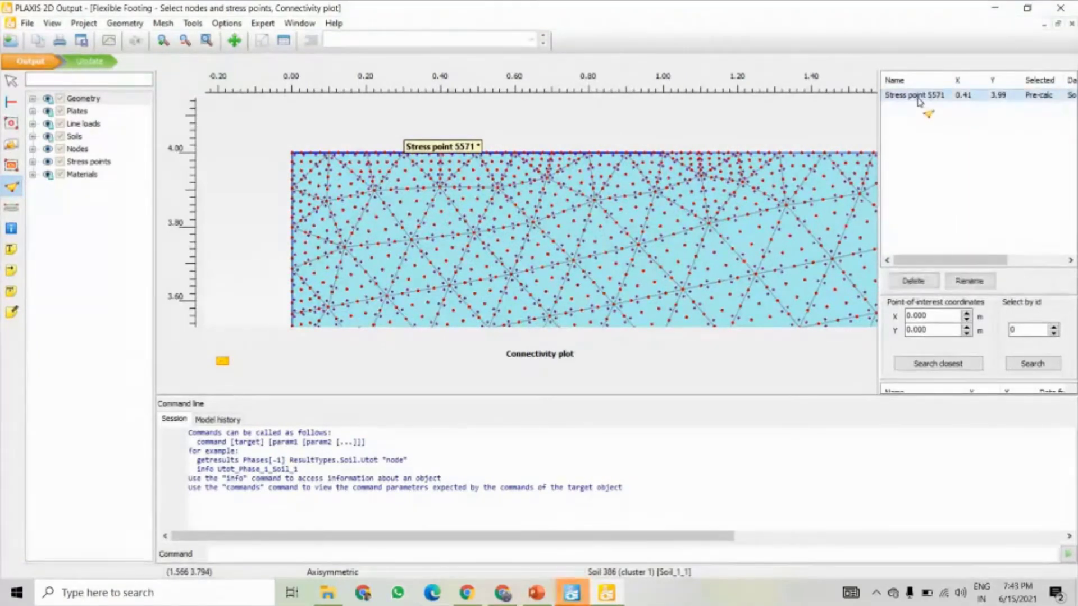
pyautogui.press('Delete')
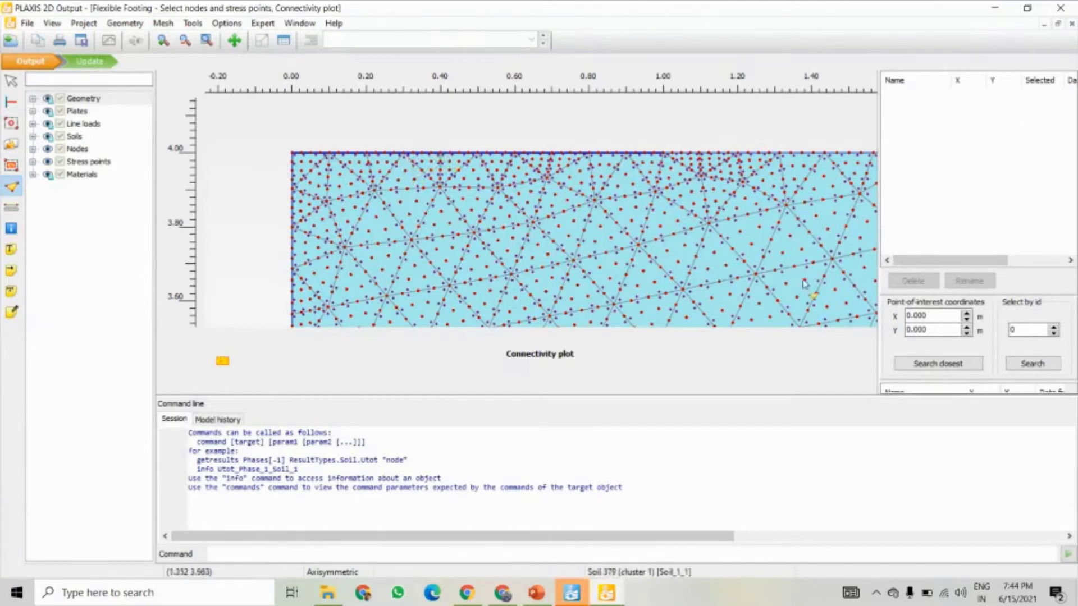
# - Search for the points closest to X 0, Y 4 m, select the line load's Node 4 for curves, and update the model
pyautogui.moveTo(934, 331); pyautogui.dragTo(904, 331)
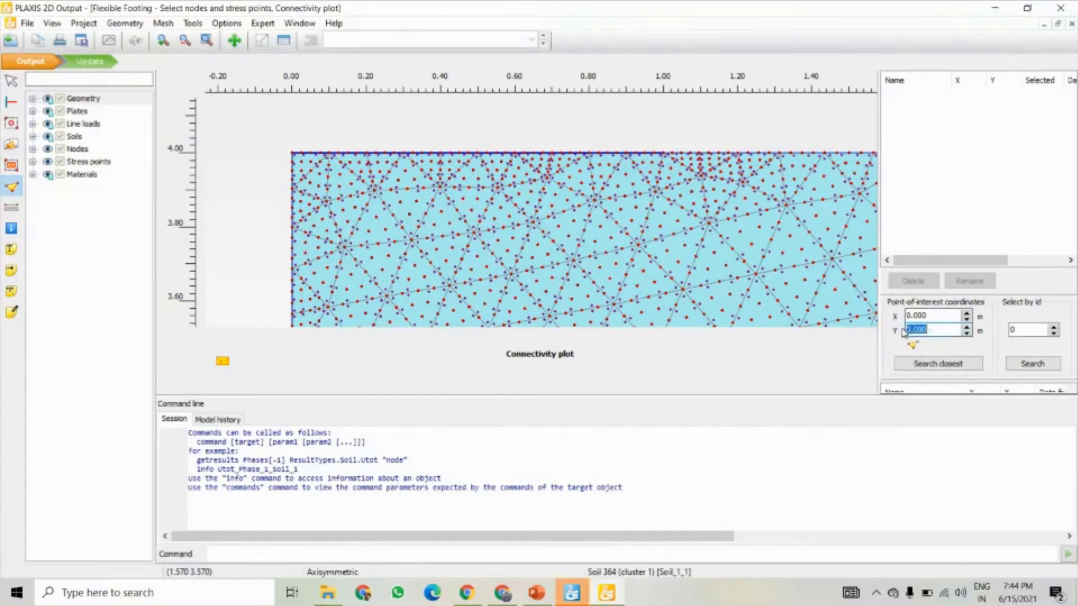
pyautogui.write('4')
pyautogui.click(938, 364)
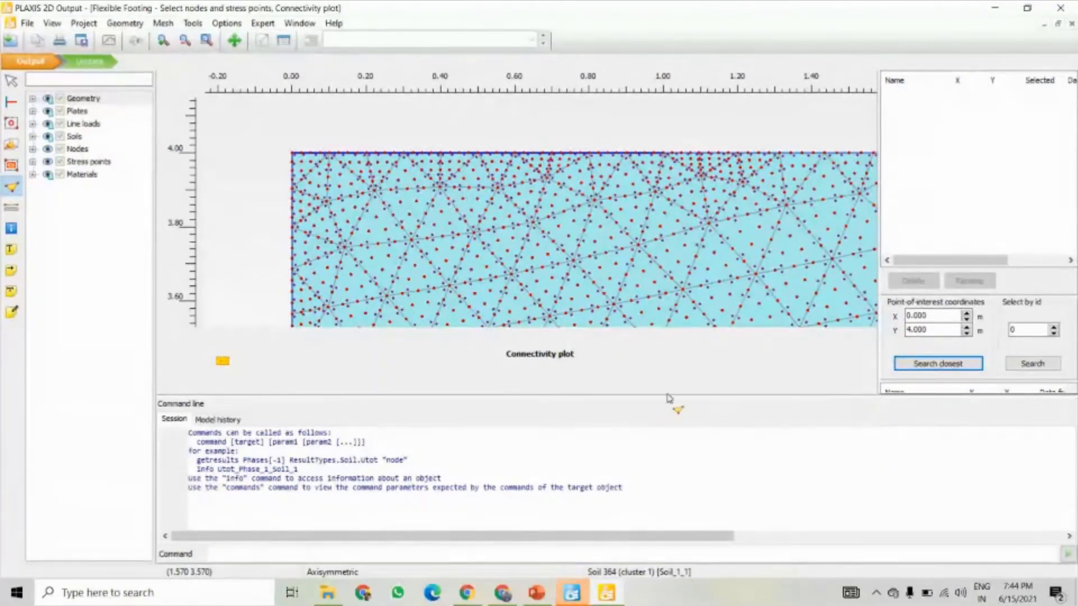
pyautogui.moveTo(672, 399); pyautogui.dragTo(675, 488)
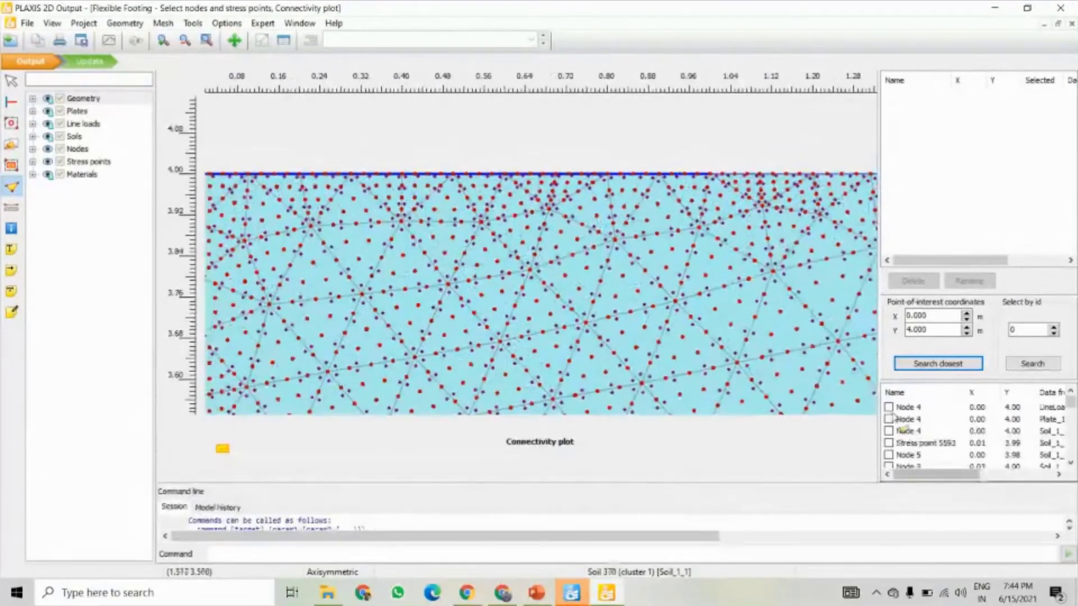
pyautogui.click(889, 407)
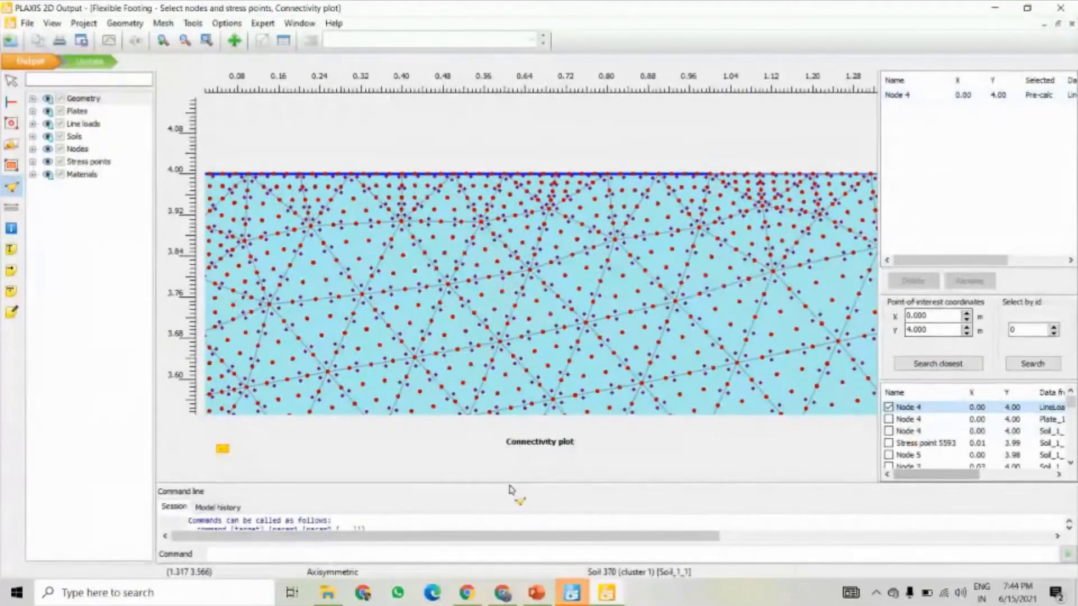
pyautogui.click(104, 63)
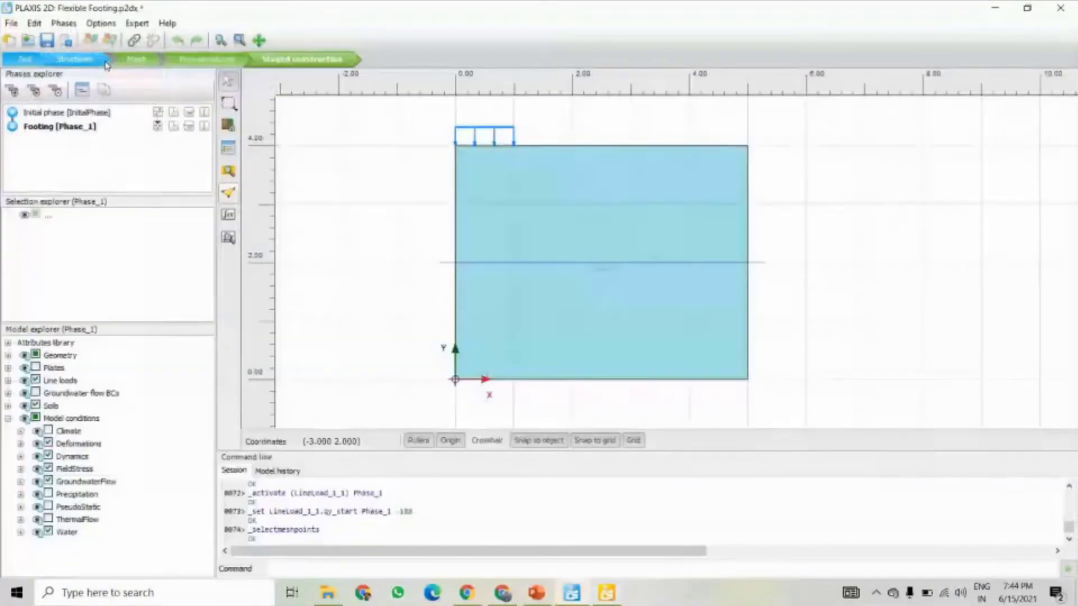
# - Try to calculate the phases, and inspect the loaded footing line in the Footing phase
pyautogui.click(229, 218)
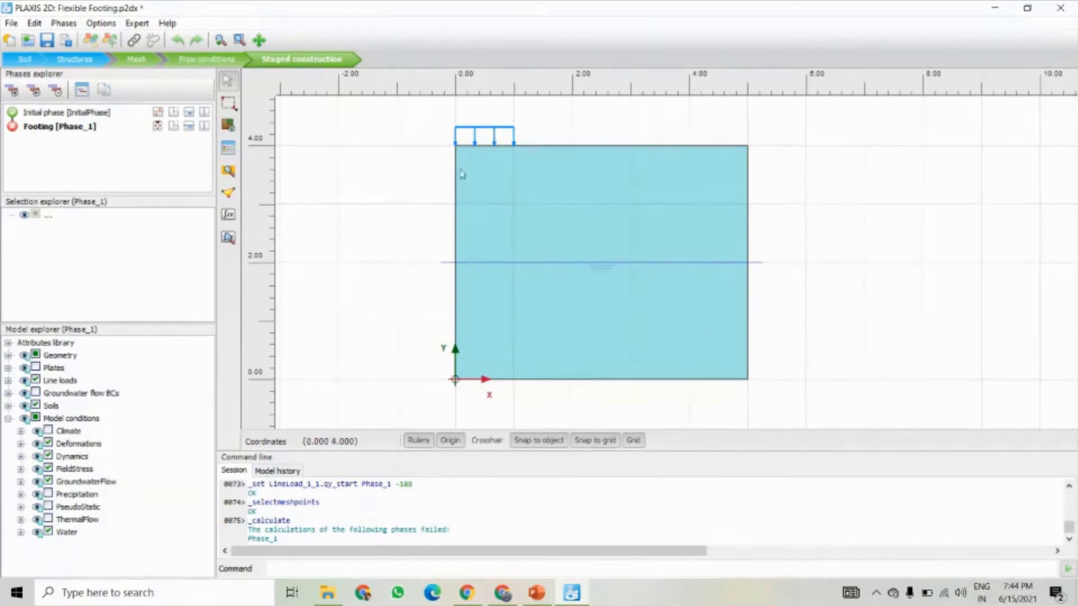
pyautogui.click(44, 133)
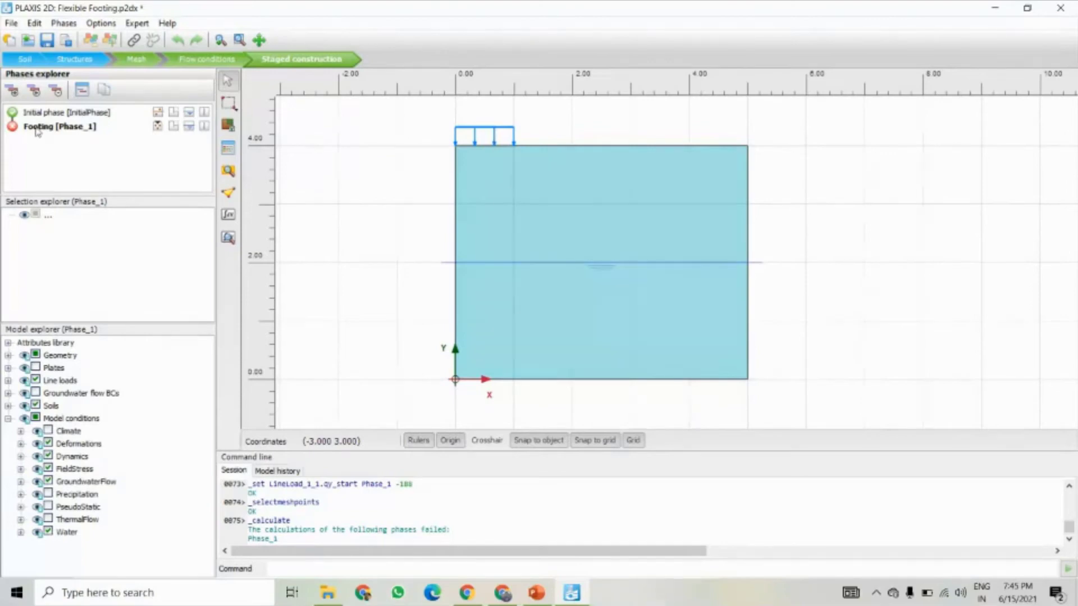
pyautogui.click(478, 144)
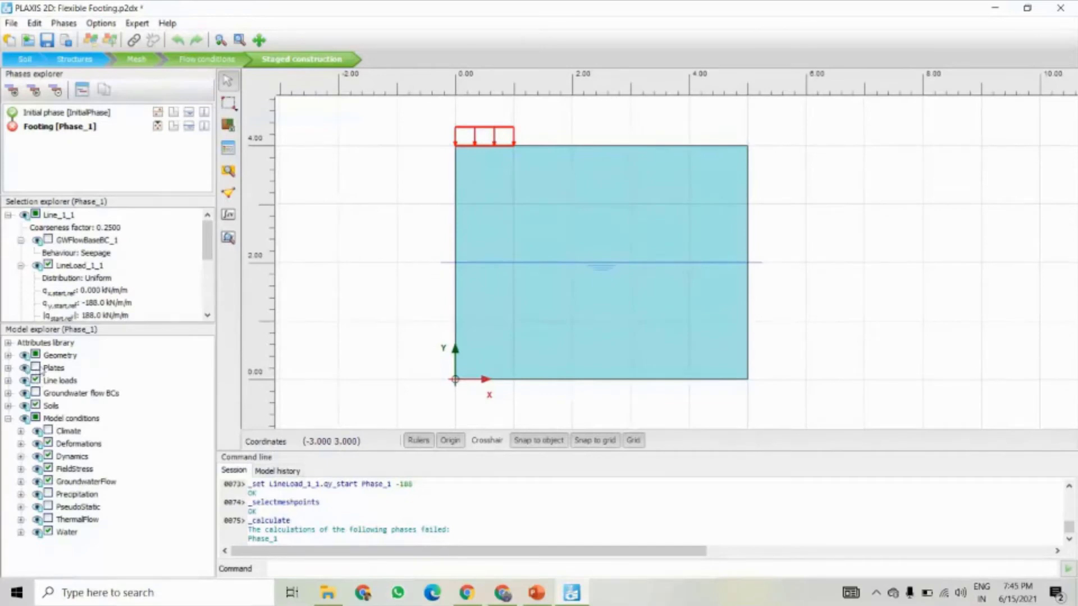
# - Activate the plates in the Footing phase and calculate all phases
pyautogui.click(36, 367)
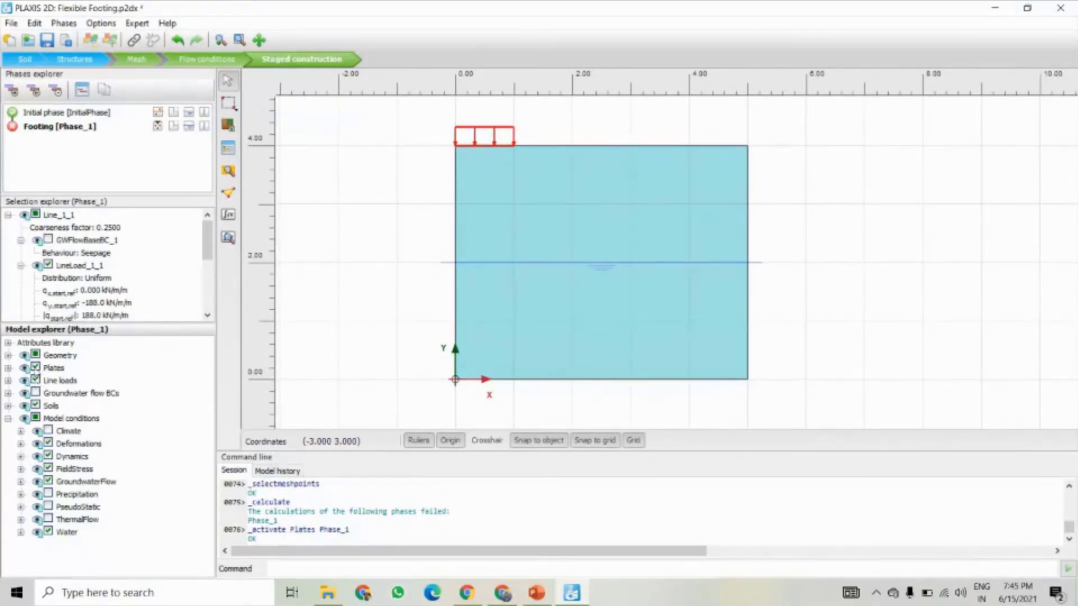
pyautogui.click(228, 237)
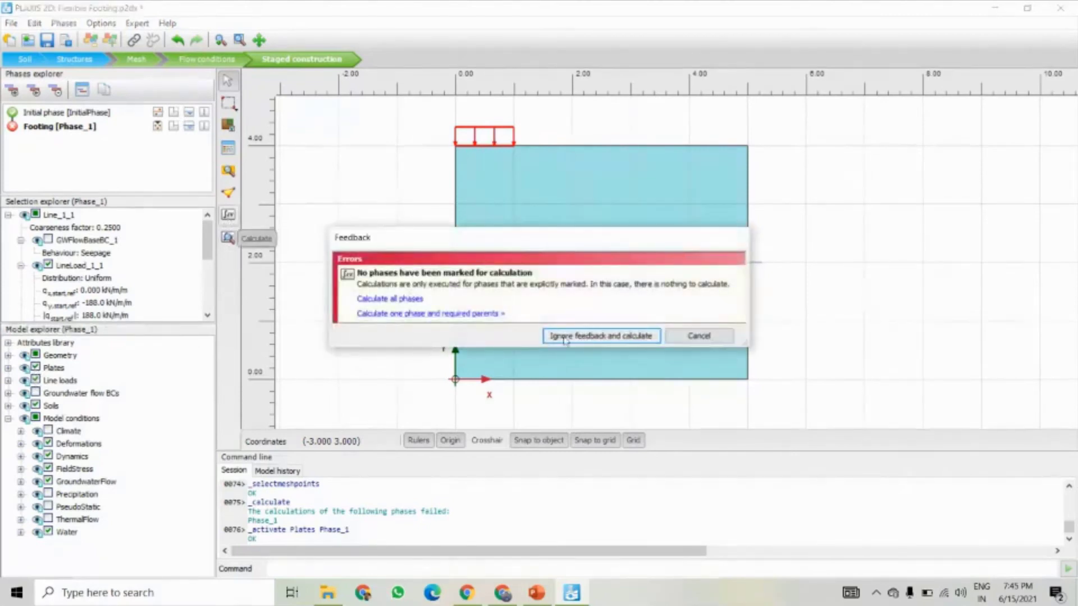
pyautogui.click(405, 300)
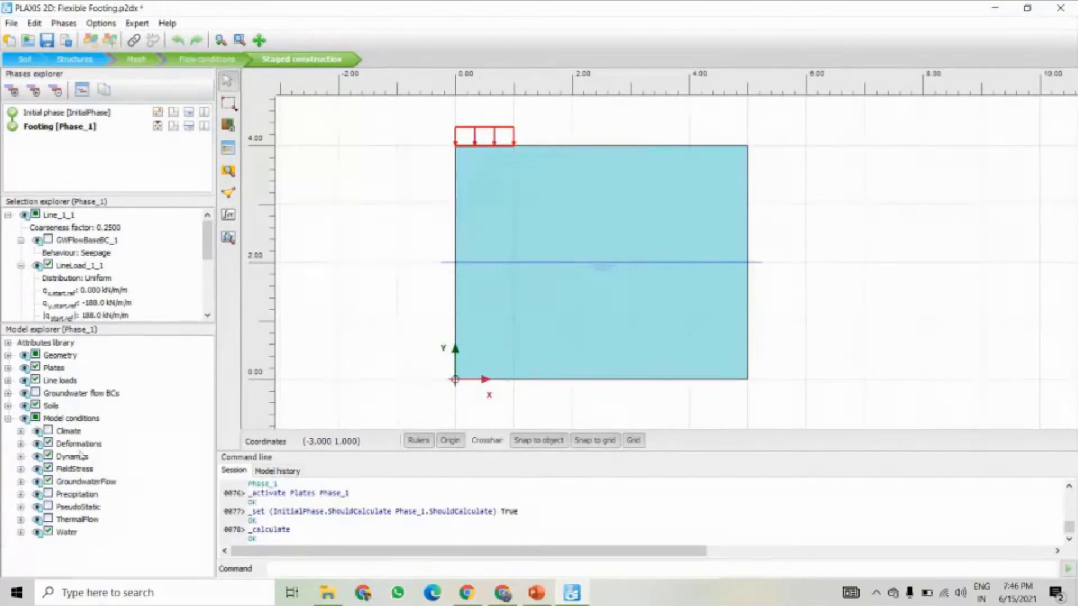
# - View the calculation results of the Footing phase and display the total displacements |u|
pyautogui.click(228, 237)
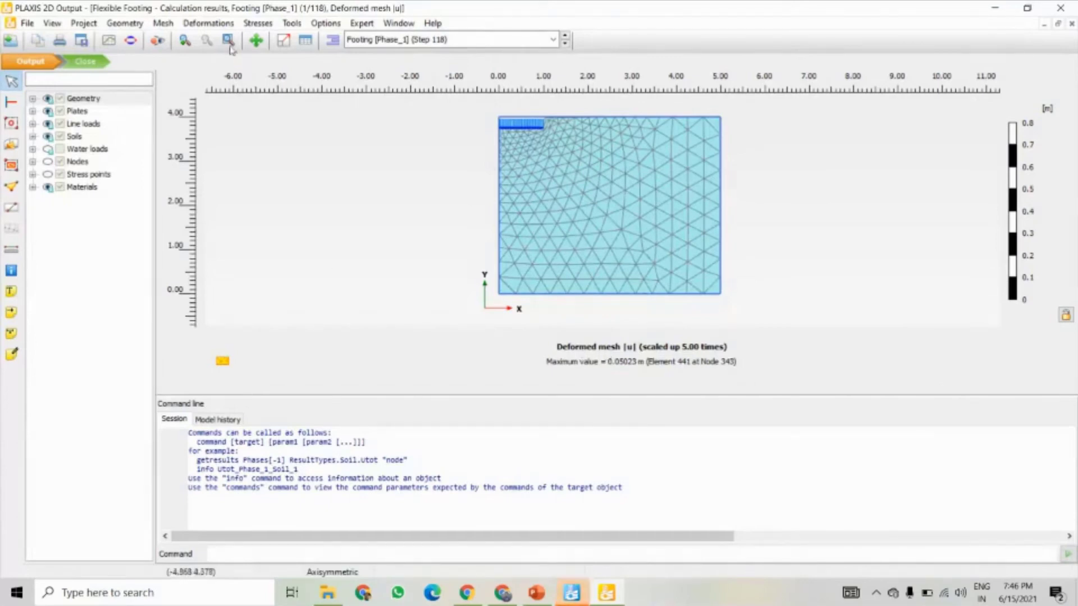
pyautogui.click(208, 23)
pyautogui.moveTo(241, 63)
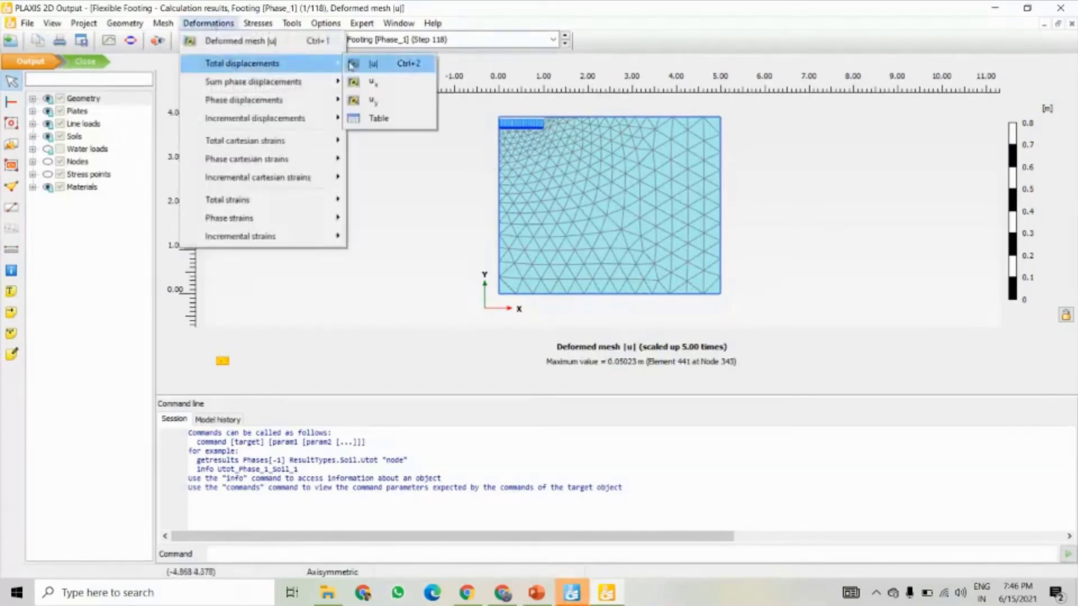
pyautogui.click(512, 317)
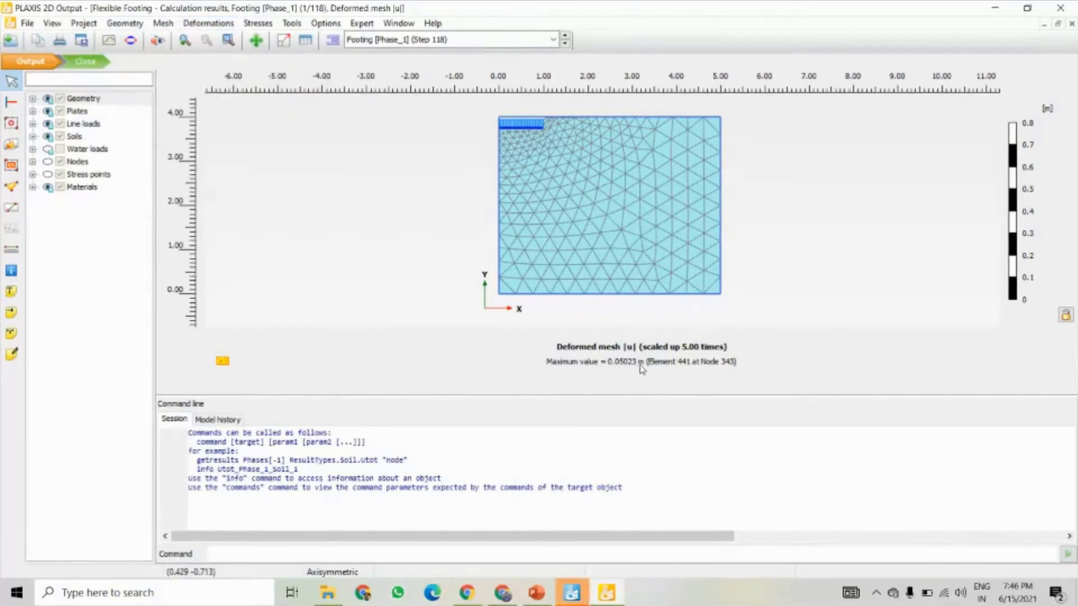
pyautogui.click(227, 25)
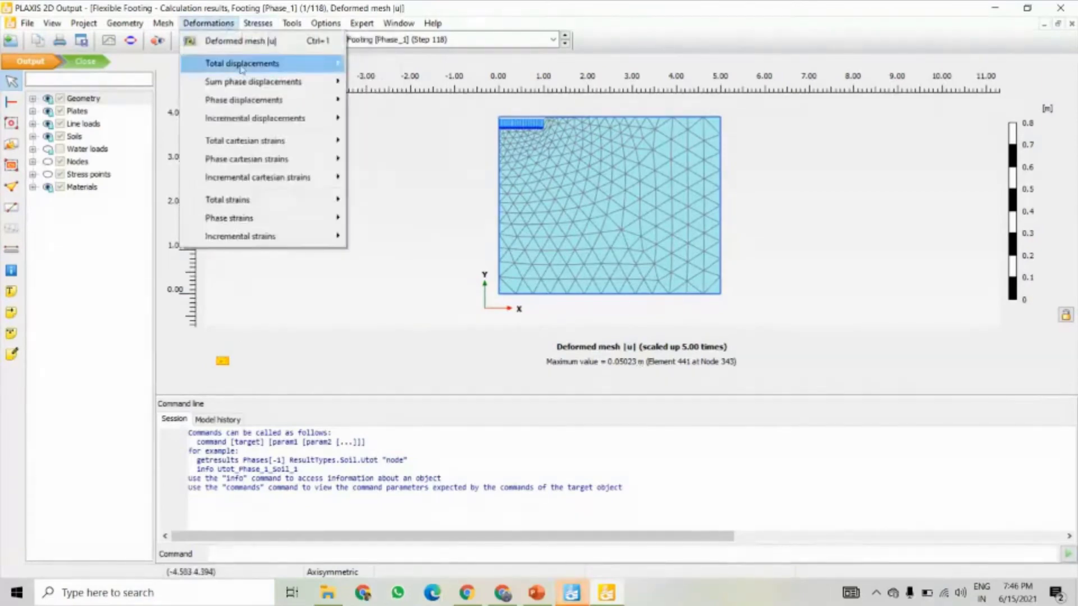
pyautogui.moveTo(246, 67)
pyautogui.click(364, 66)
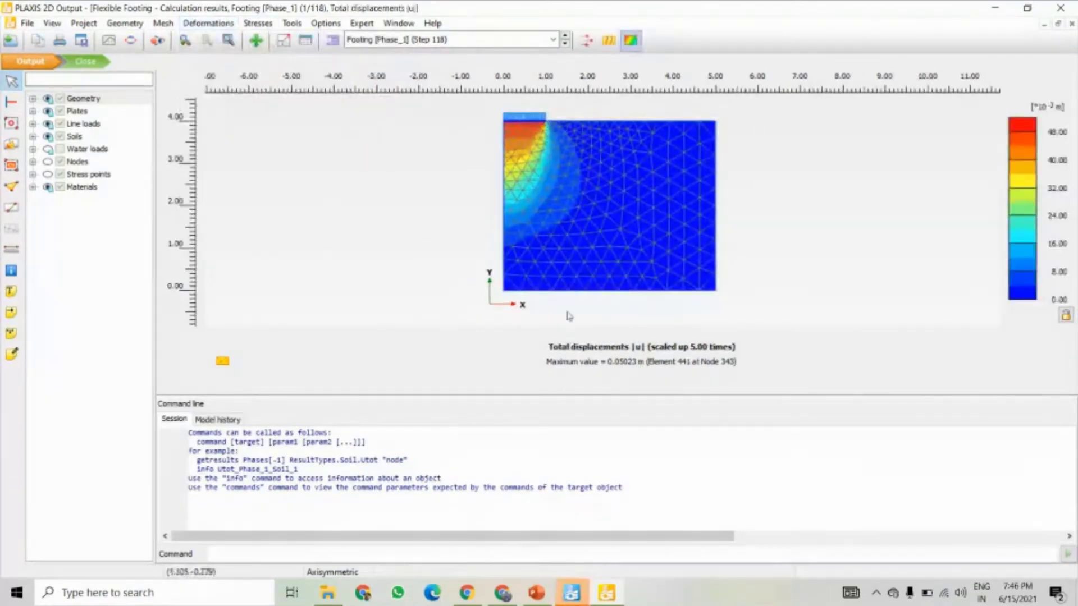
pyautogui.scroll(-2, 522, 148)
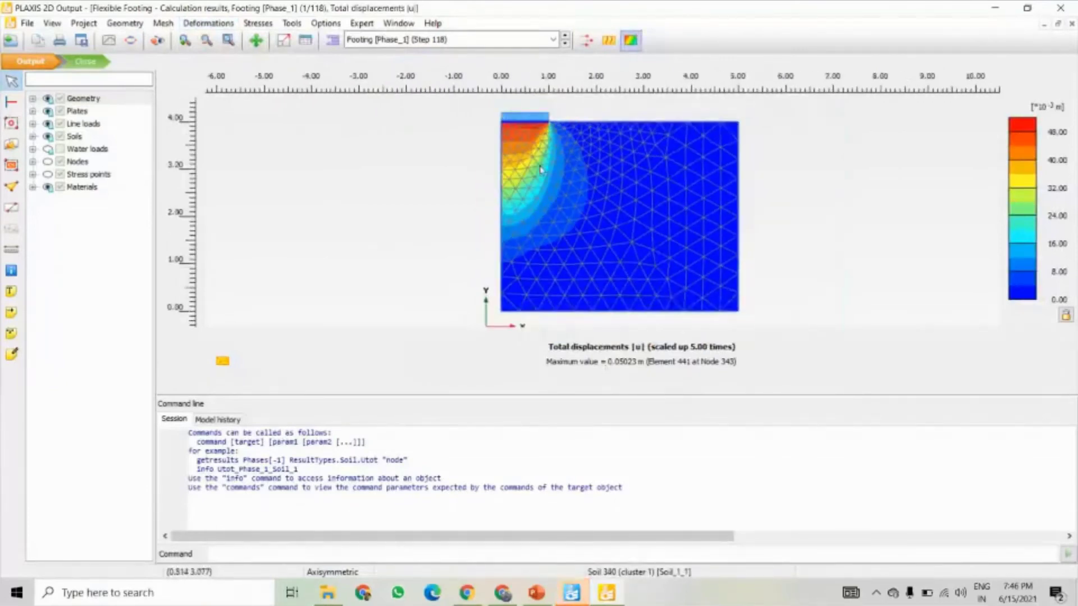
# - Display the total displacements |u| as contour lines and examine them around the footing
pyautogui.click(608, 40)
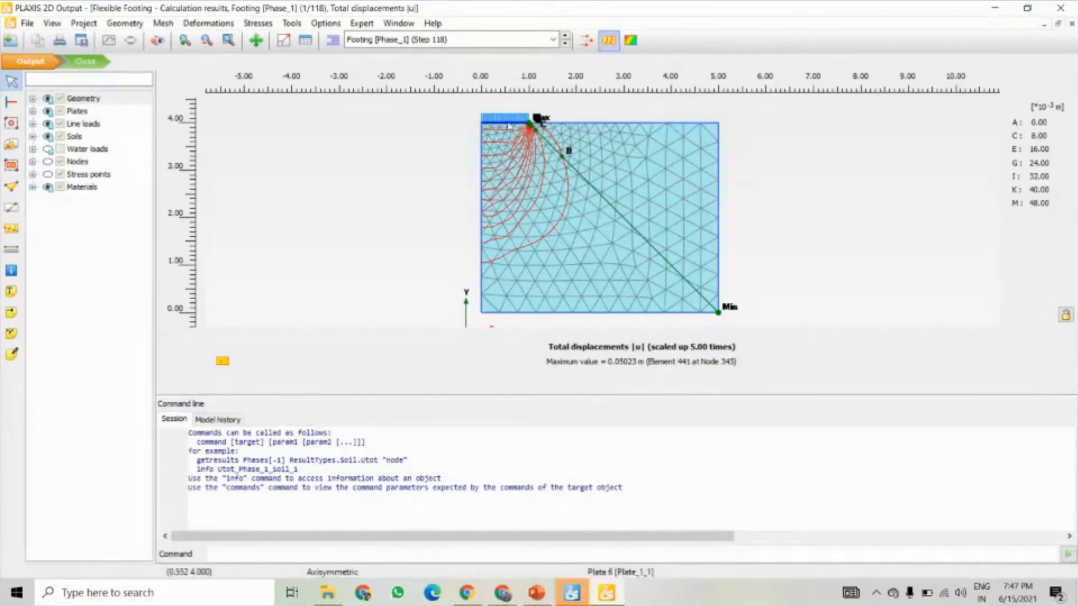
pyautogui.scroll(2, 459, 170)
pyautogui.scroll(-2, 356, 234)
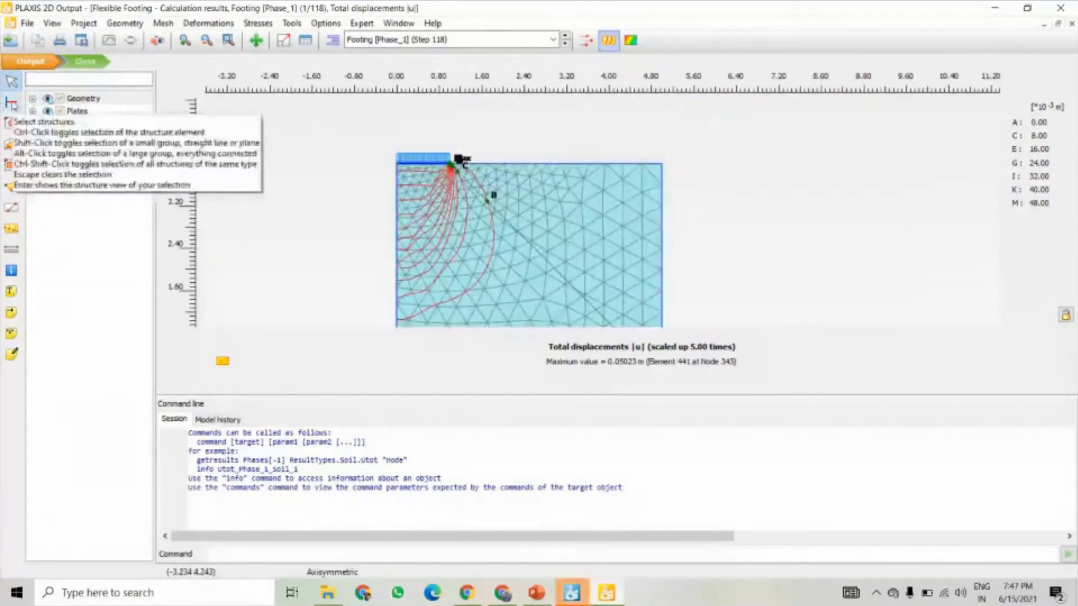
# - Open the results of the footing plate on its own and display its axial forces N
pyautogui.click(13, 105)
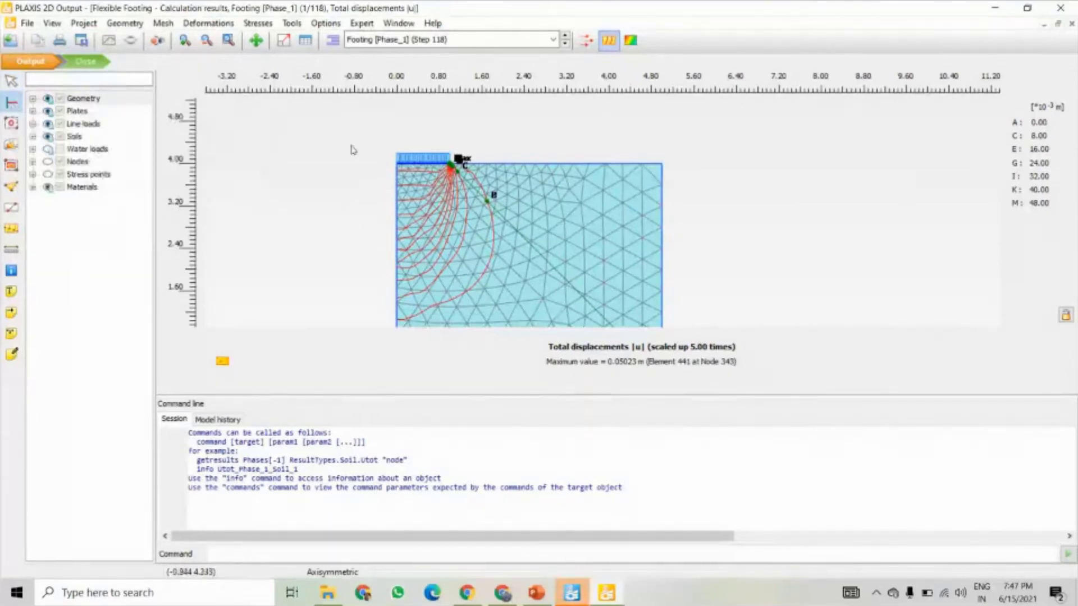
pyautogui.doubleClick(428, 167)
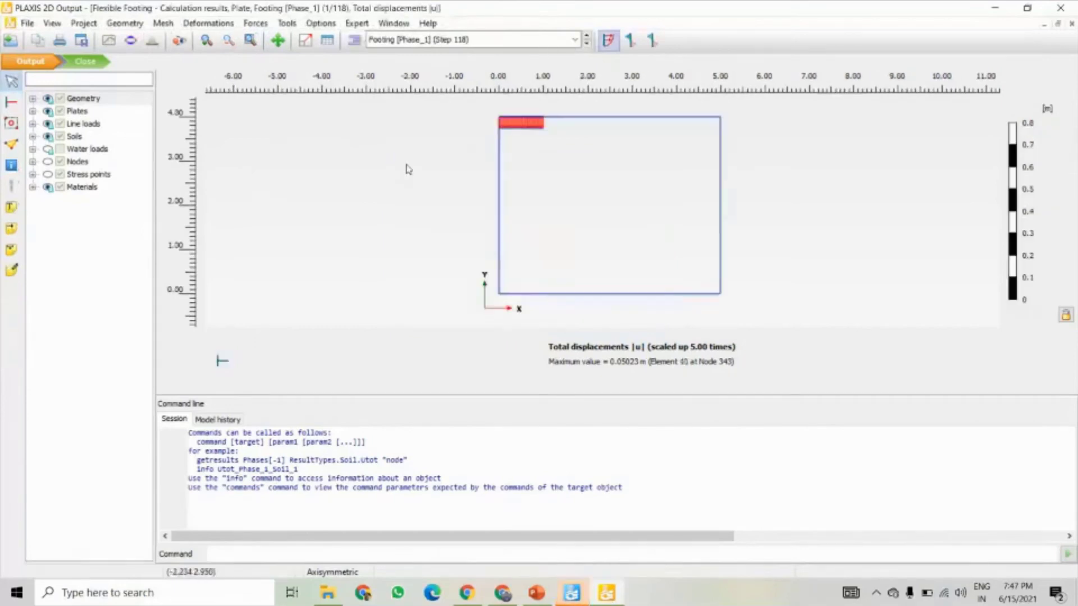
pyautogui.scroll(6, 522, 136)
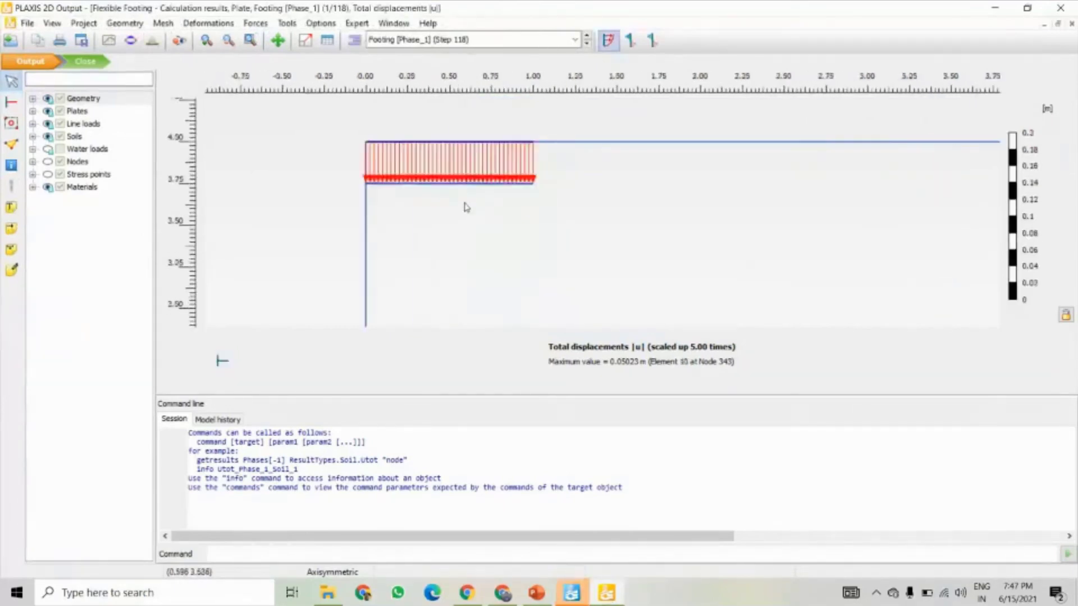
pyautogui.click(261, 26)
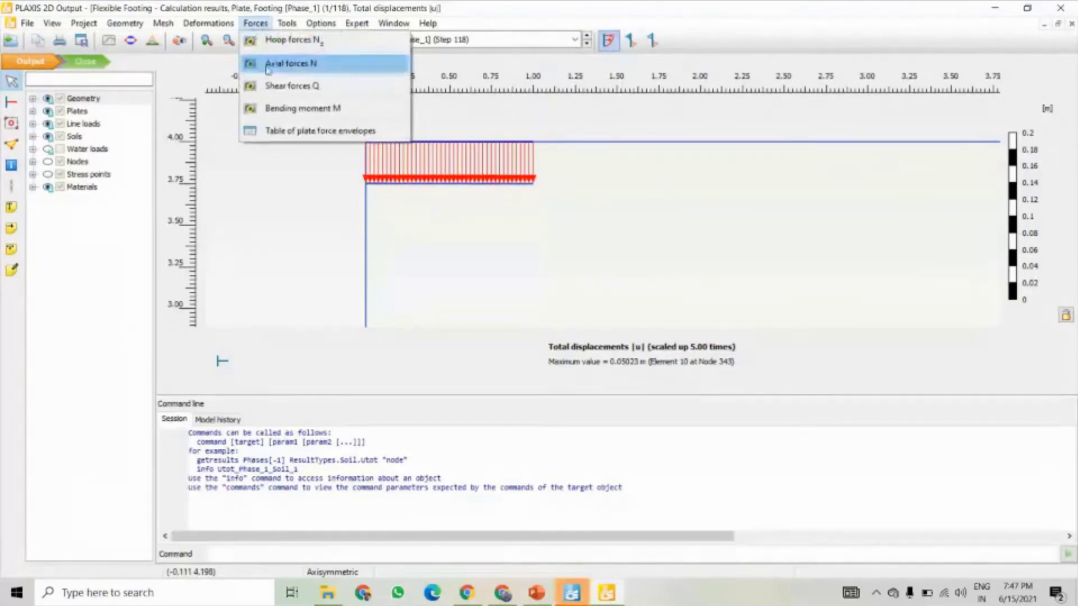
pyautogui.click(287, 65)
pyautogui.scroll(-1, 360, 168)
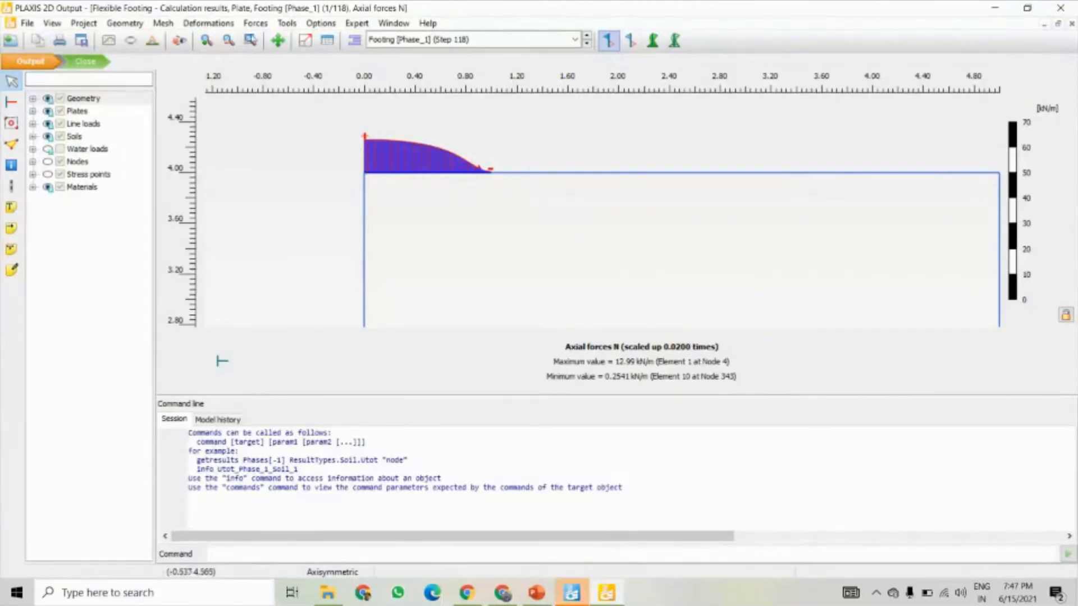
# - Display the plate's shear forces Q and examine the shape of the diagram
pyautogui.click(255, 23)
pyautogui.click(275, 85)
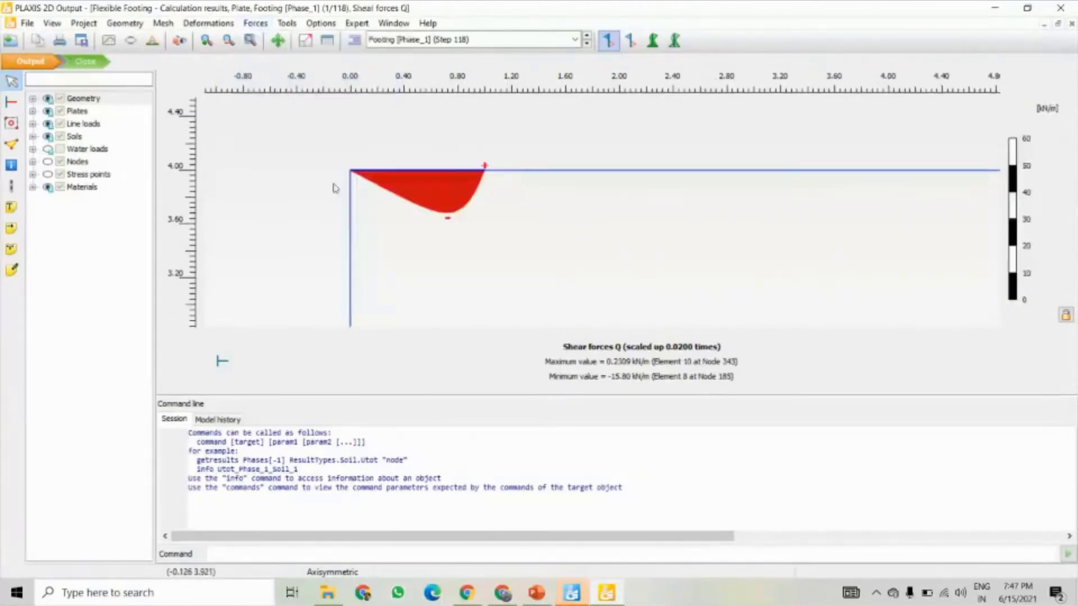
pyautogui.scroll(-2, 444, 219)
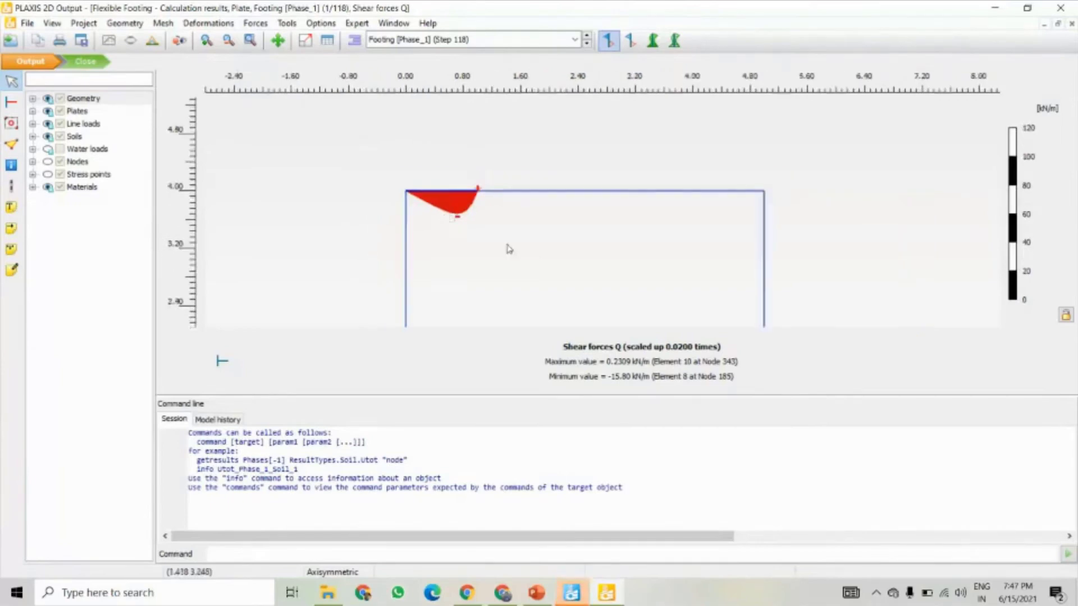
pyautogui.scroll(-2, 506, 245)
pyautogui.scroll(5, 527, 218)
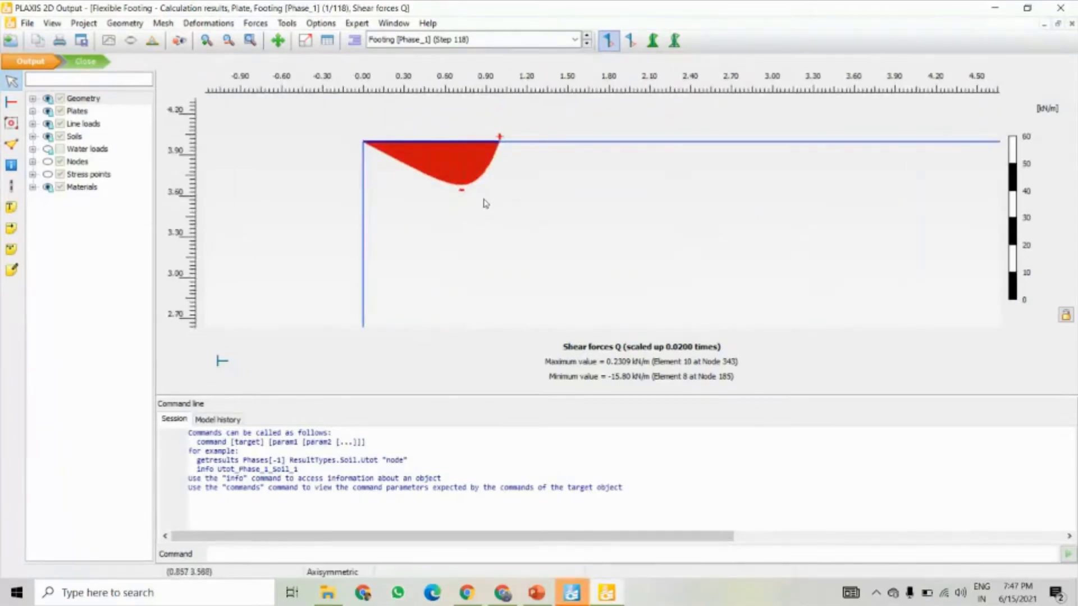
pyautogui.scroll(-3, 493, 219)
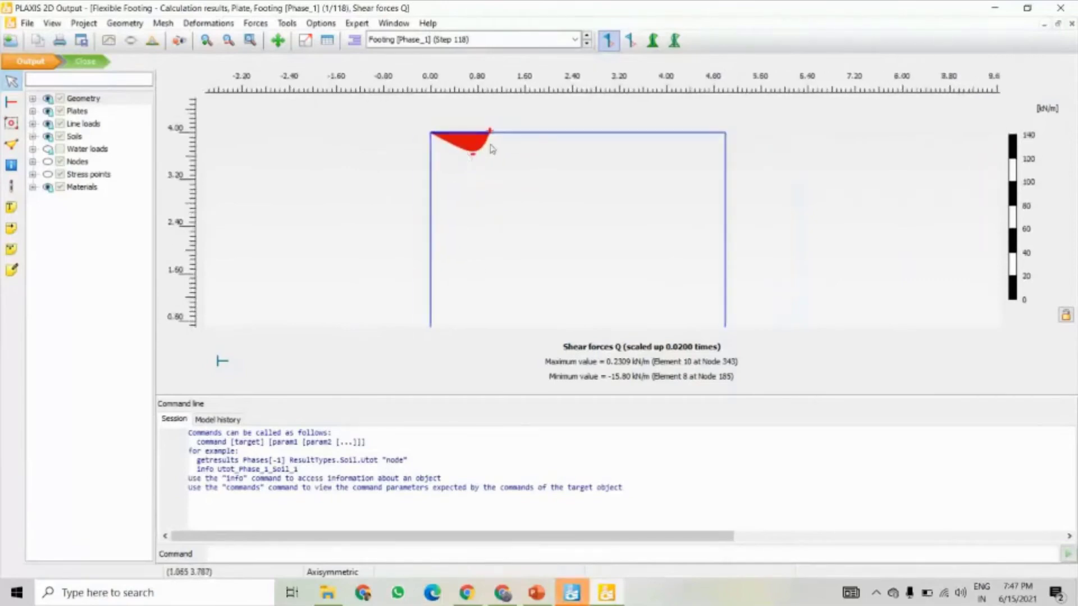
pyautogui.scroll(2, 471, 158)
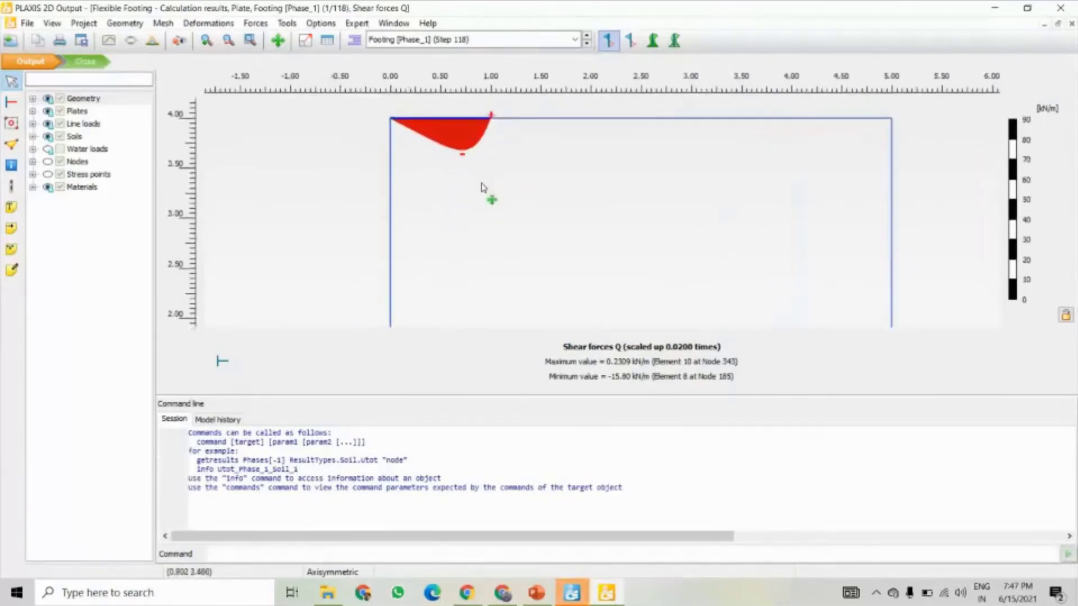
# - Display the plate's hoop forces Nz, followed by its bending moments M
pyautogui.click(256, 23)
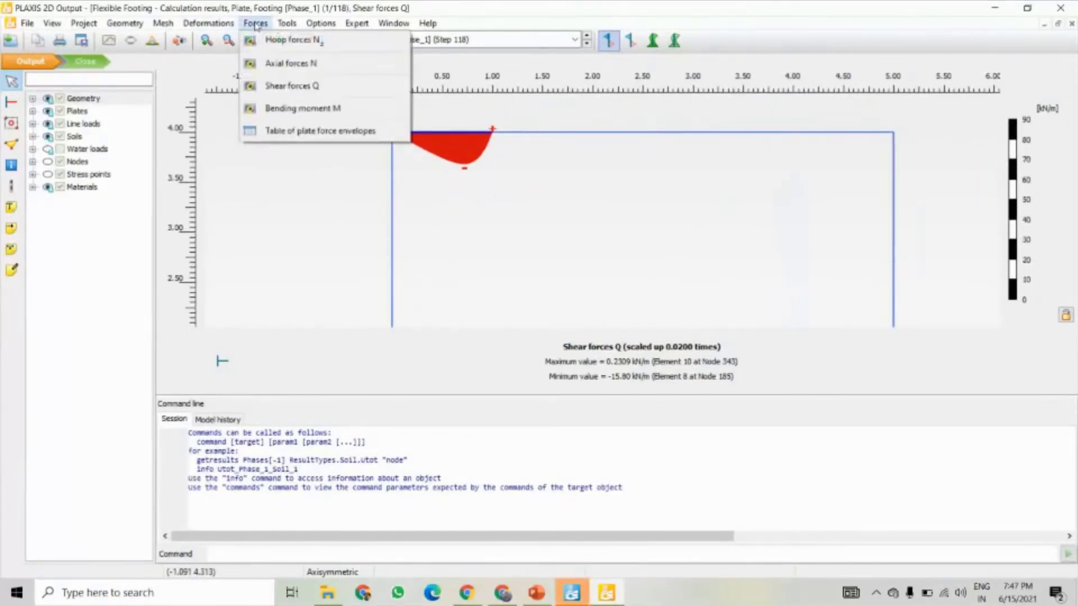
pyautogui.click(276, 49)
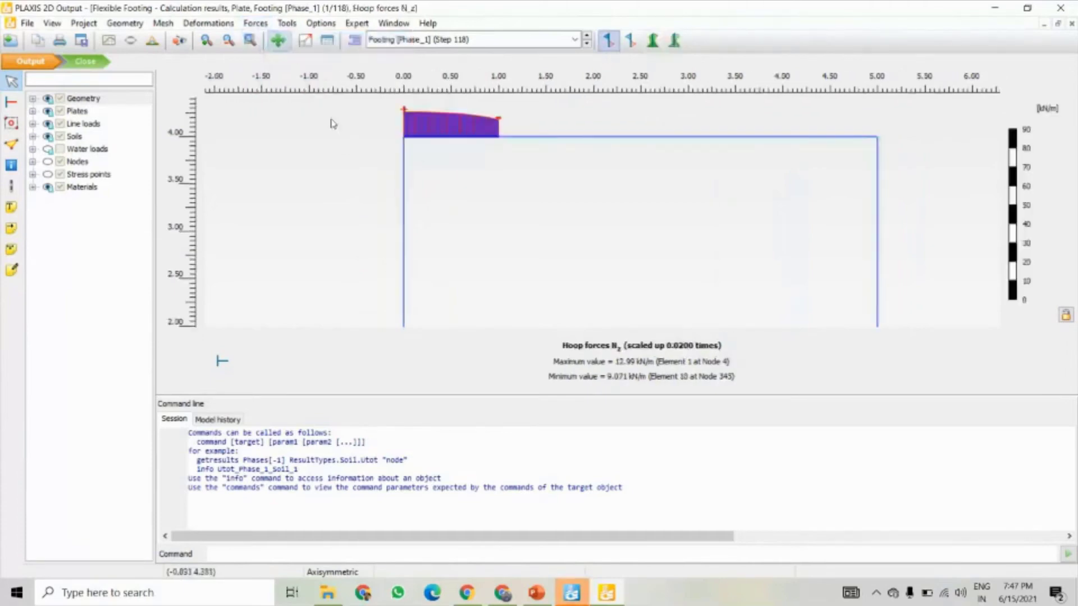
pyautogui.click(273, 24)
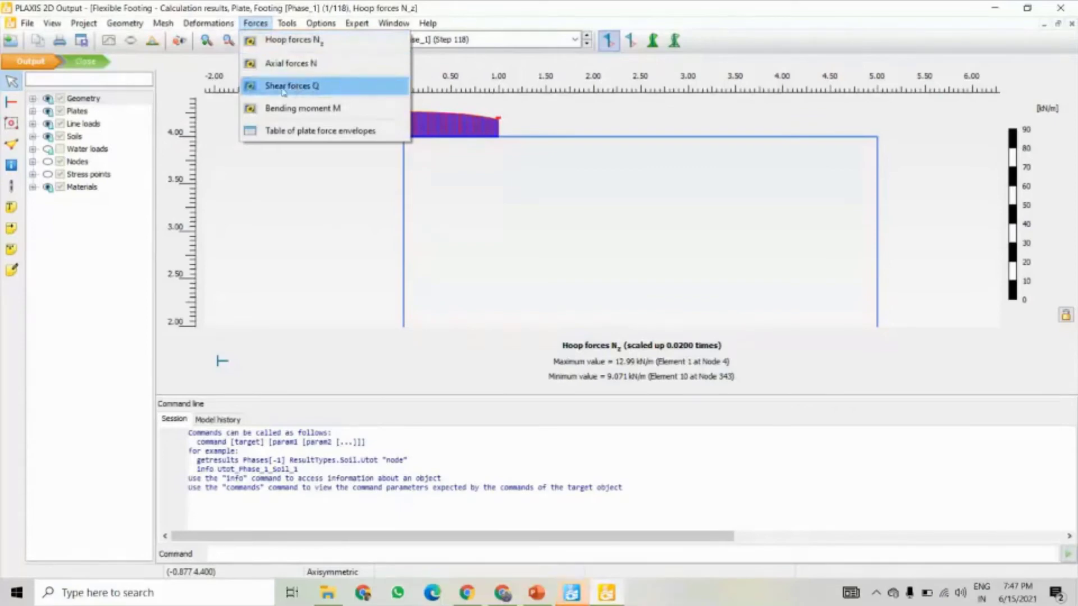
pyautogui.click(308, 107)
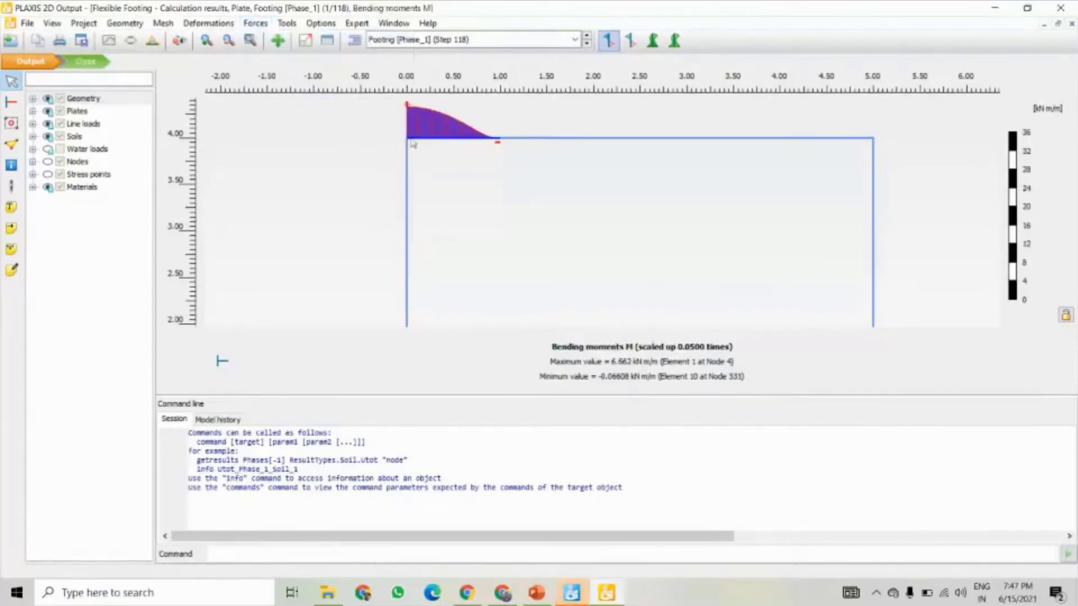
# - Examine the table of plate force envelopes across the plate elements' nodes, and close the results
pyautogui.click(256, 24)
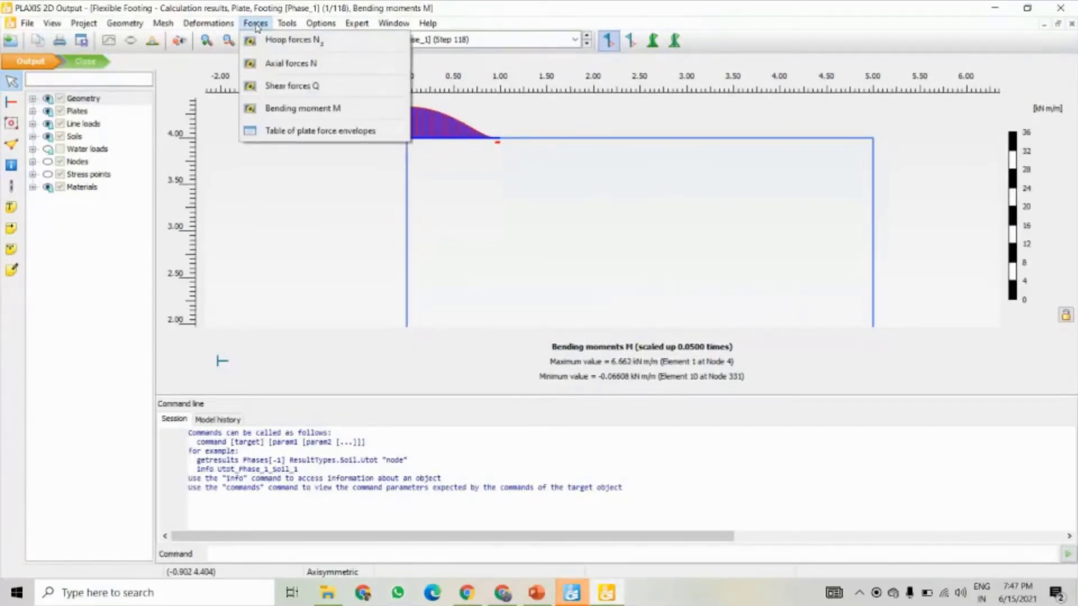
pyautogui.click(285, 134)
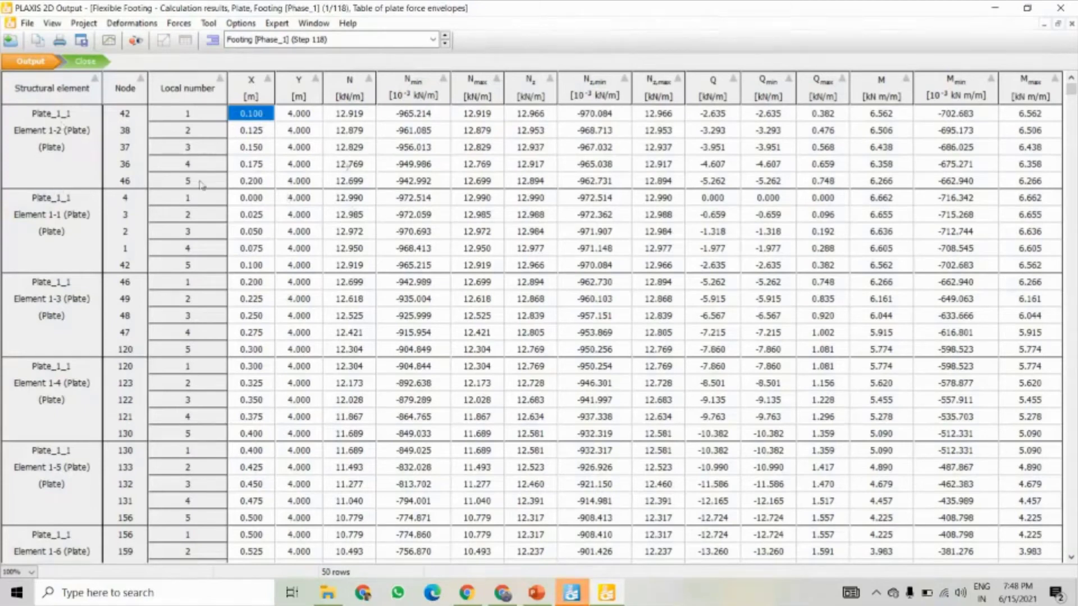
pyautogui.click(253, 180)
pyautogui.click(263, 266)
pyautogui.press('Down')
pyautogui.press('Down')
pyautogui.press('Down')
pyautogui.press('Down')
pyautogui.press('Down')
pyautogui.press('Down')
pyautogui.press('Down')
pyautogui.press('Down')
pyautogui.press('Down')
pyautogui.press('Down')
pyautogui.press('Down')
pyautogui.press('Down')
pyautogui.press('Down')
pyautogui.press('Down')
pyautogui.press('Down')
pyautogui.press('Down')
pyautogui.press('Down')
pyautogui.press('Down')
pyautogui.press('Down')
pyautogui.press('Down')
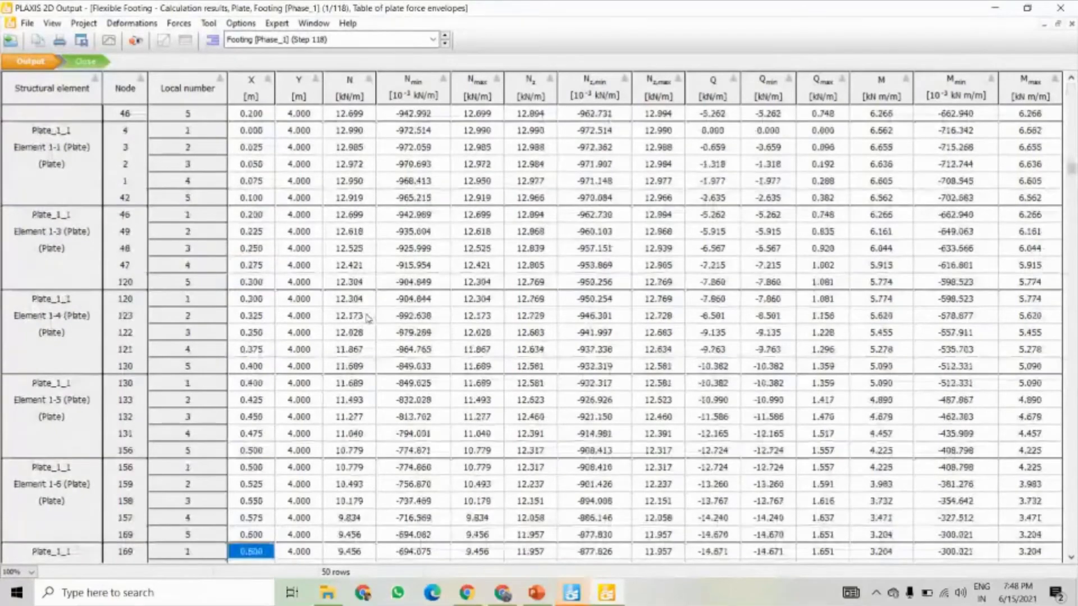
pyautogui.press('Down')
pyautogui.press('Down')
pyautogui.press('Down')
pyautogui.press('Down')
pyautogui.press('Down')
pyautogui.press('Down')
pyautogui.press('Down')
pyautogui.press('Down')
pyautogui.press('Down')
pyautogui.press('Down')
pyautogui.press('Down')
pyautogui.press('Down')
pyautogui.press('Up')
pyautogui.press('Up')
pyautogui.press('Up')
pyautogui.press('Up')
pyautogui.press('Up')
pyautogui.press('Up')
pyautogui.press('Up')
pyautogui.press('Up')
pyautogui.press('Up')
pyautogui.press('Up')
pyautogui.press('Up')
pyautogui.press('Up')
pyautogui.press('Up')
pyautogui.press('Up')
pyautogui.press('Up')
pyautogui.press('Up')
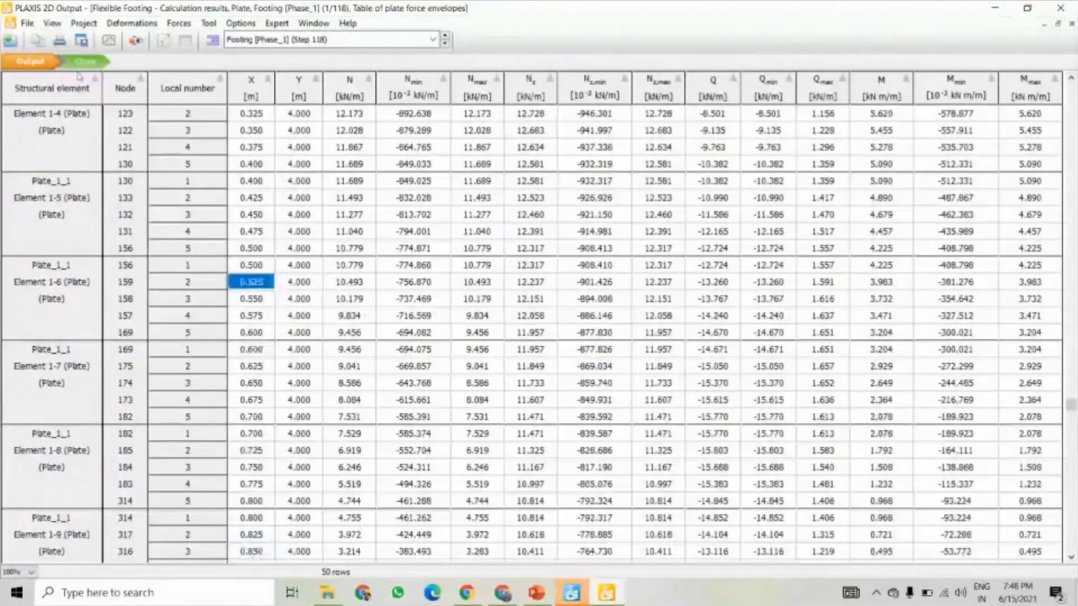
pyautogui.click(84, 61)
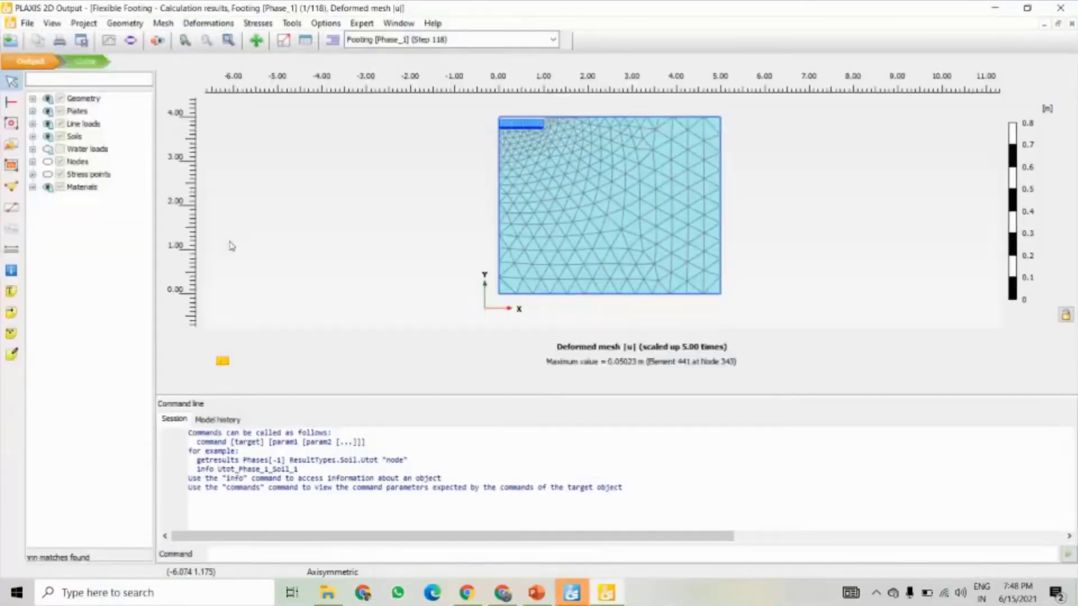
pyautogui.click(28, 23)
pyautogui.moveTo(52, 25)
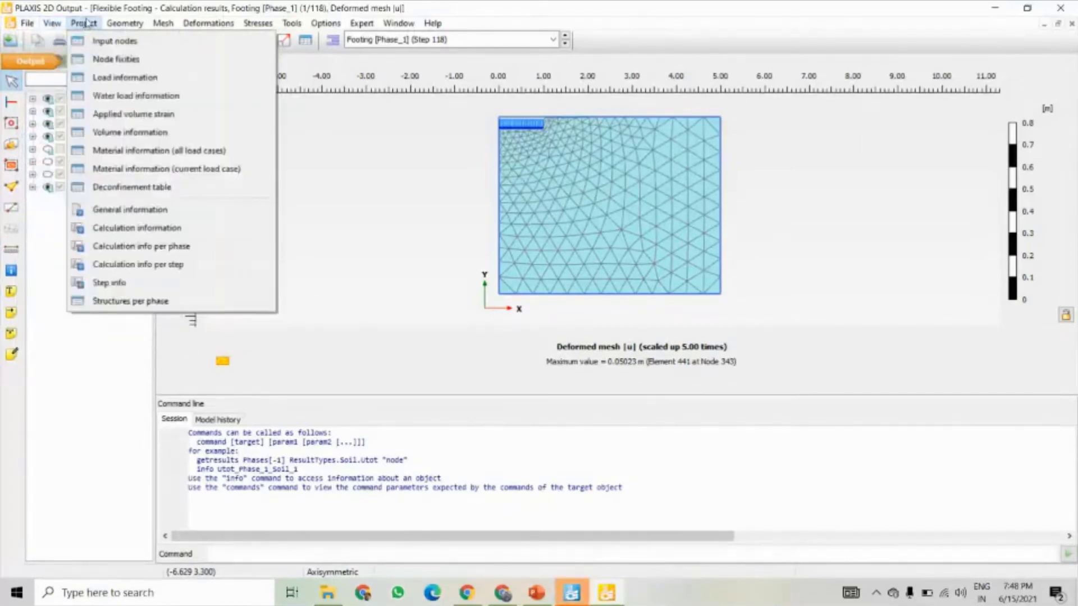
pyautogui.moveTo(117, 25)
pyautogui.moveTo(157, 24)
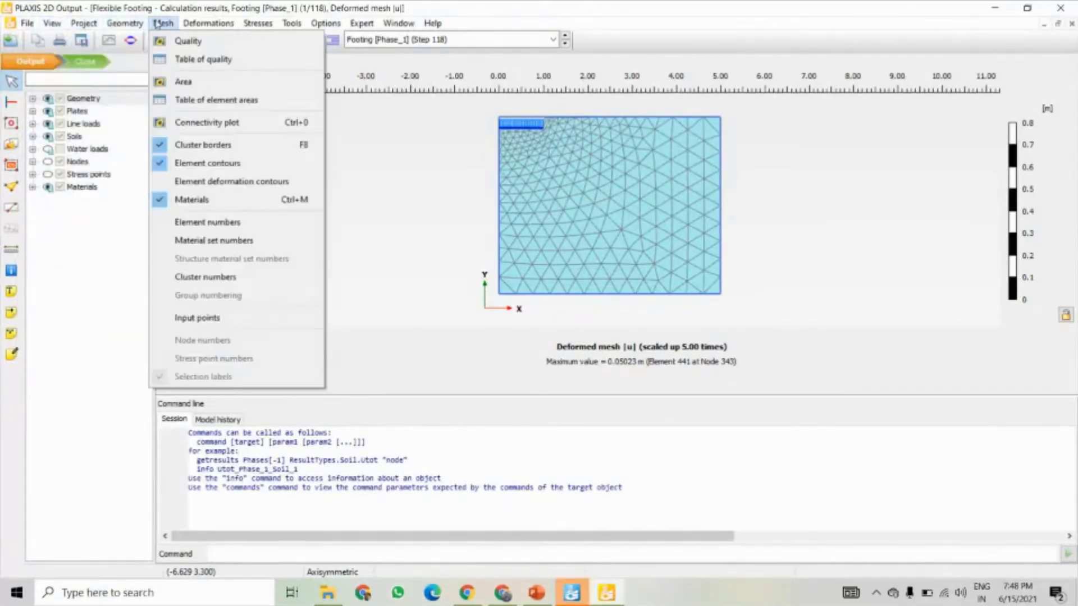
pyautogui.moveTo(195, 25)
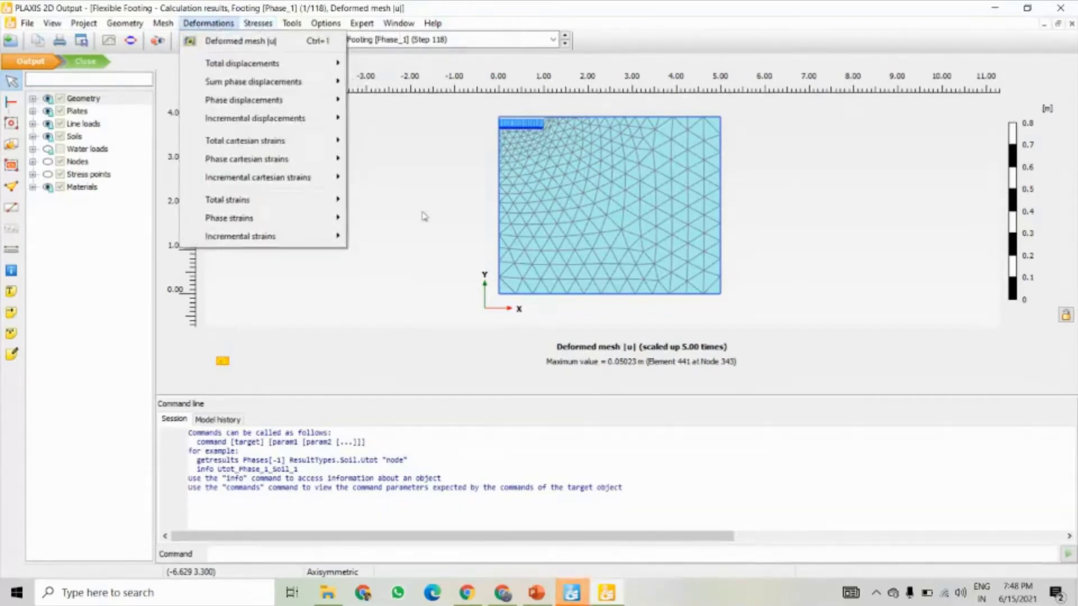
pyautogui.click(494, 170)
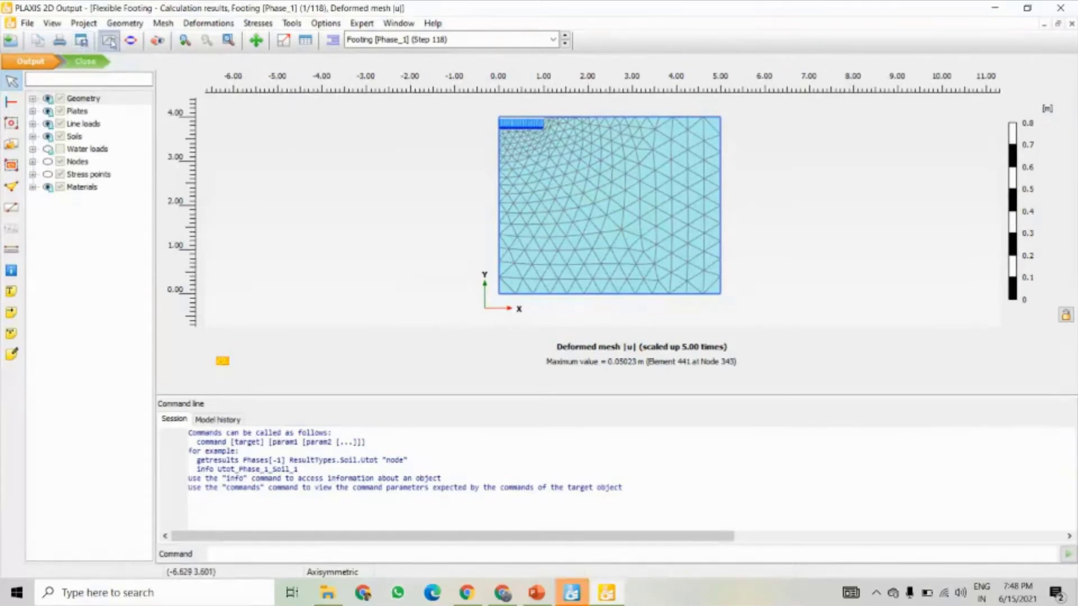
# - Start a new chart in the Curves manager with Node 4's total displacement |u| on the X-axis
pyautogui.click(110, 42)
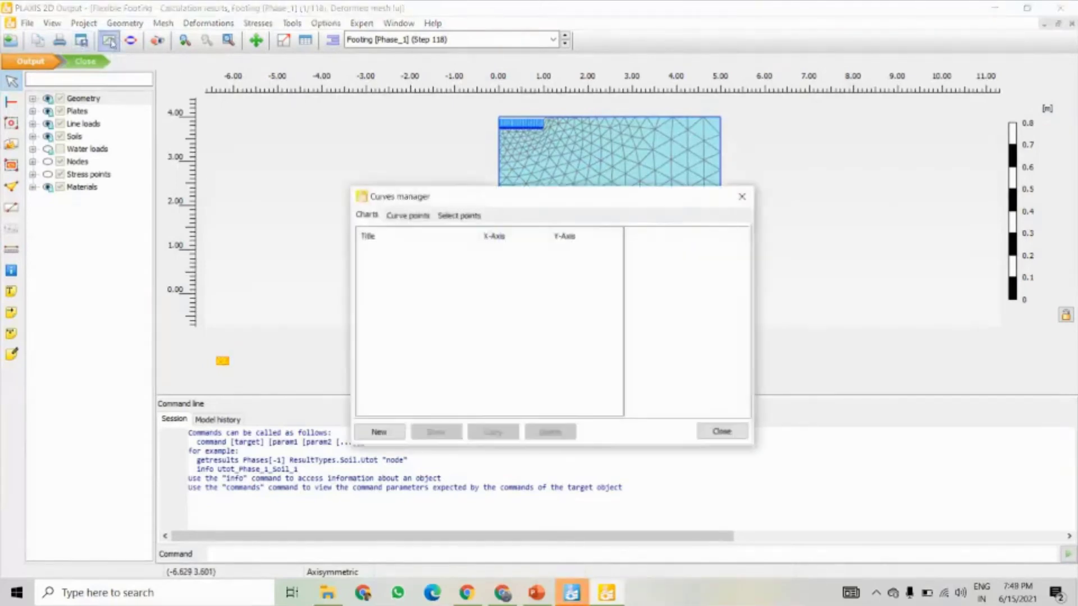
pyautogui.moveTo(476, 203); pyautogui.dragTo(477, 194)
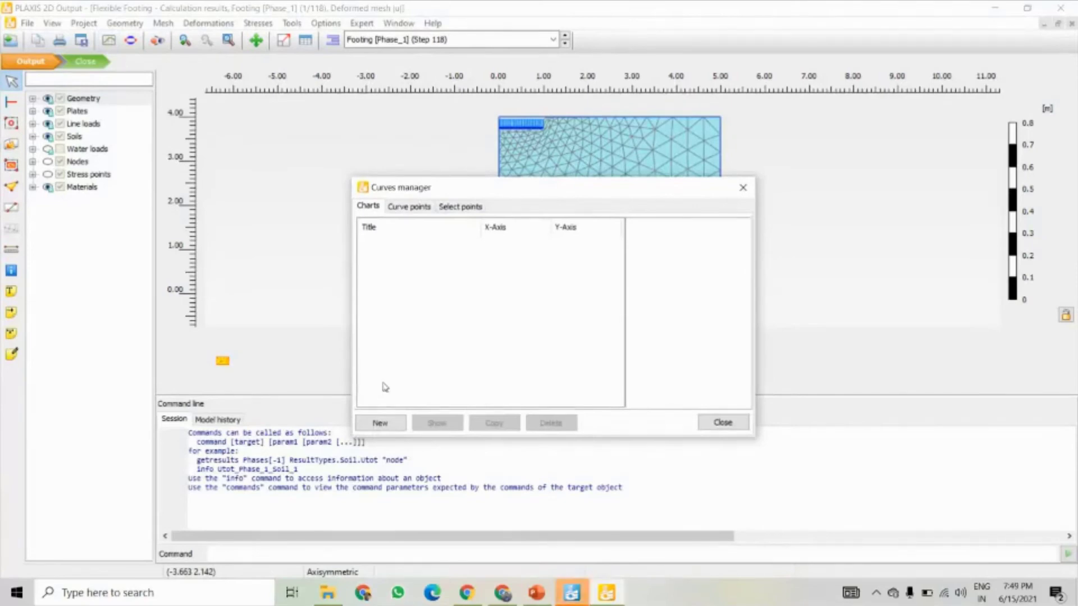
pyautogui.click(380, 423)
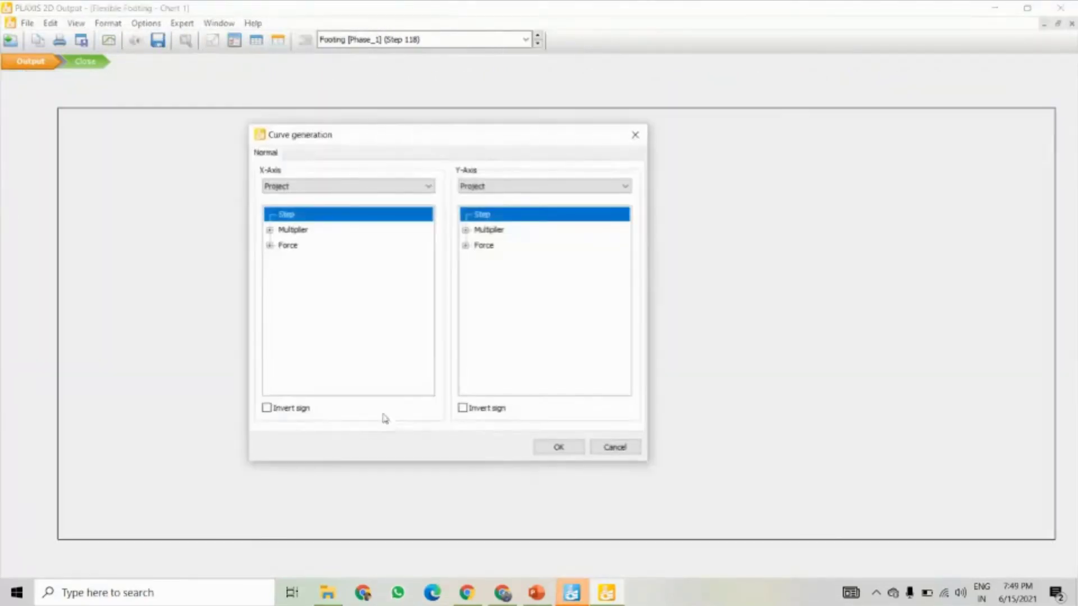
pyautogui.click(321, 190)
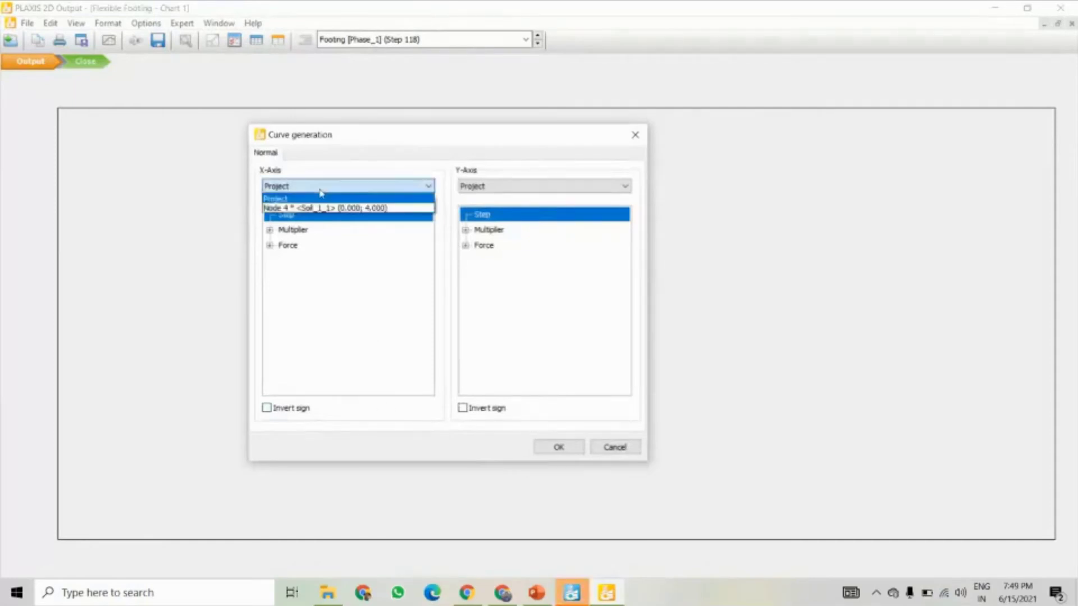
pyautogui.click(285, 209)
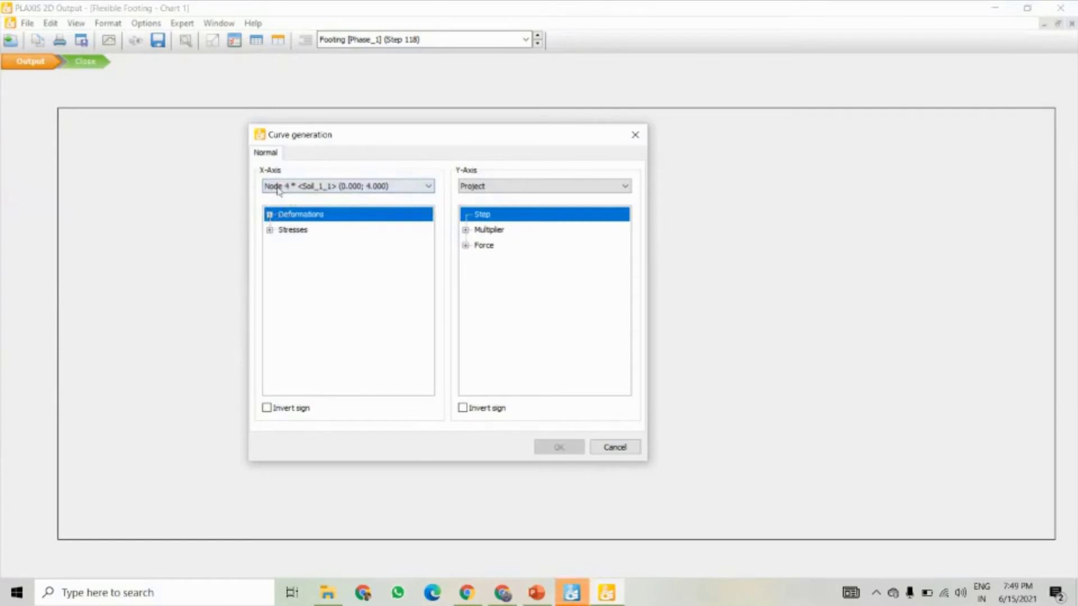
pyautogui.click(270, 217)
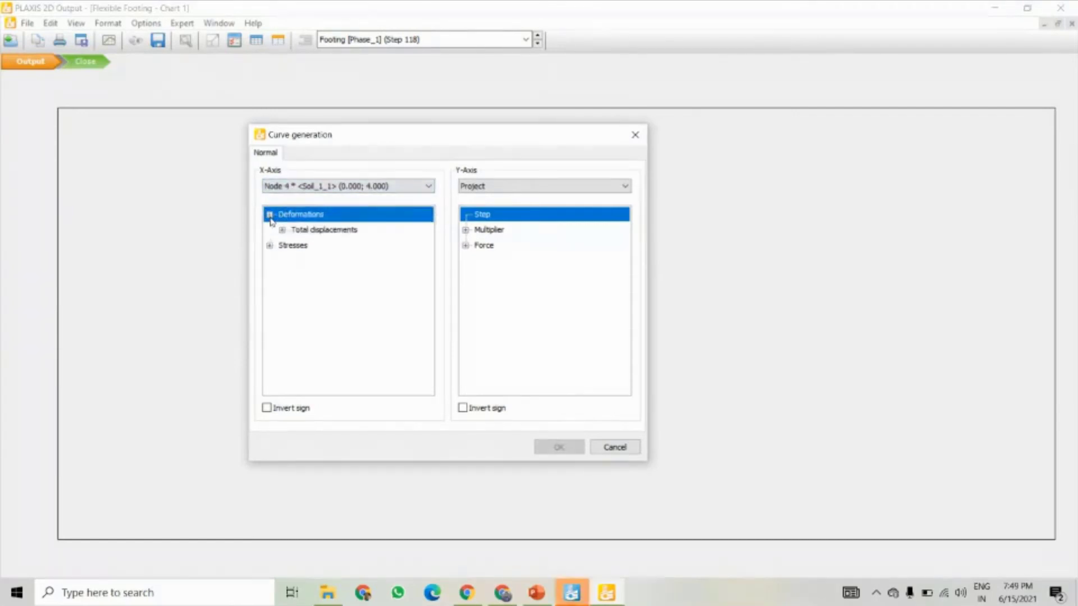
pyautogui.click(281, 231)
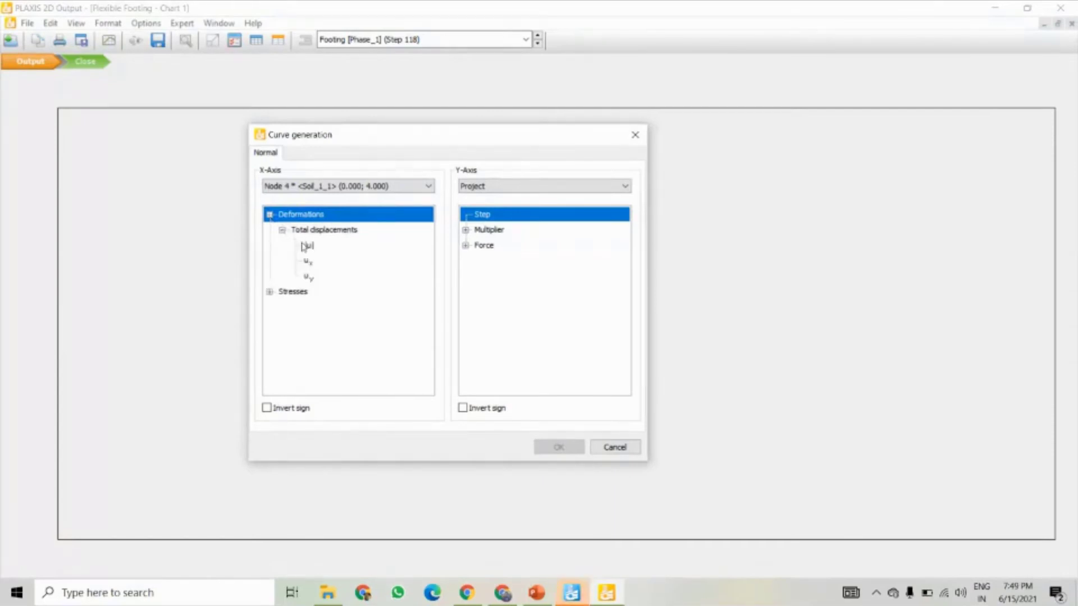
pyautogui.click(310, 246)
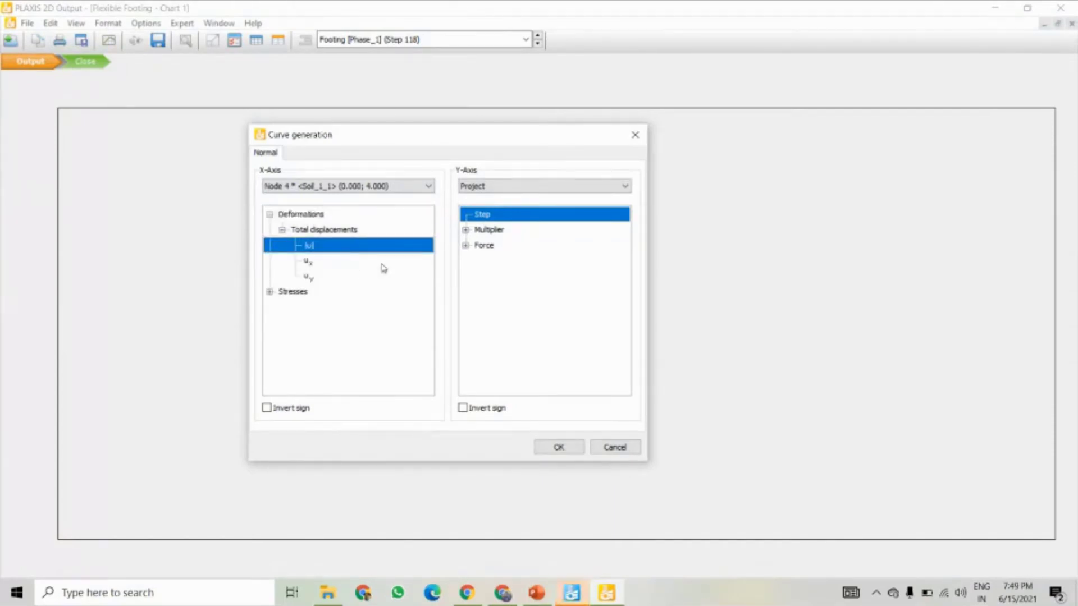
# - Put the project multiplier ΣMstage on the chart's Y-axis and generate the curve
pyautogui.click(465, 230)
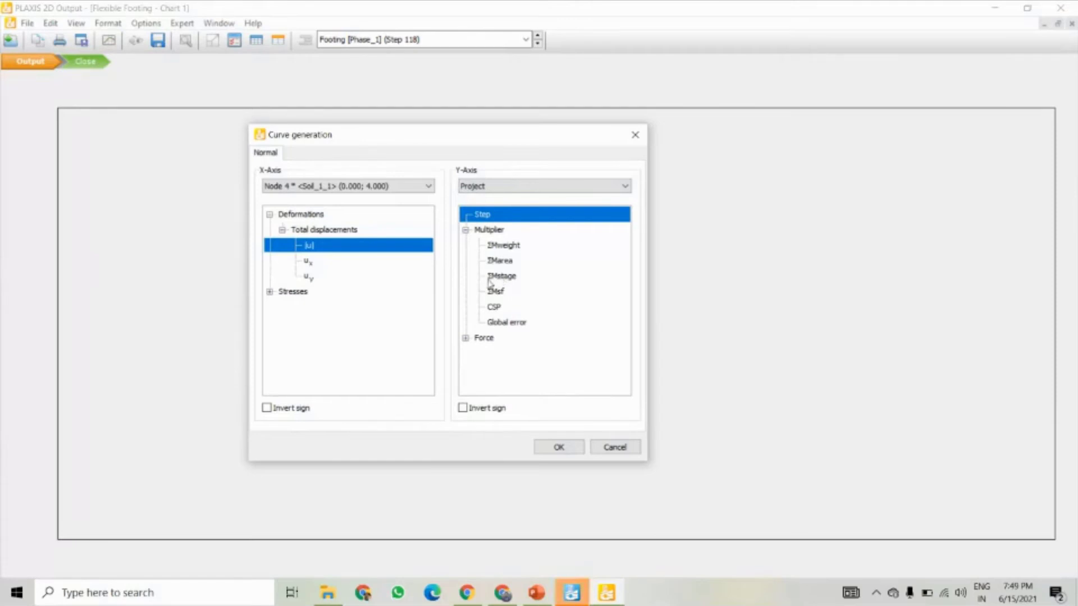
pyautogui.click(507, 278)
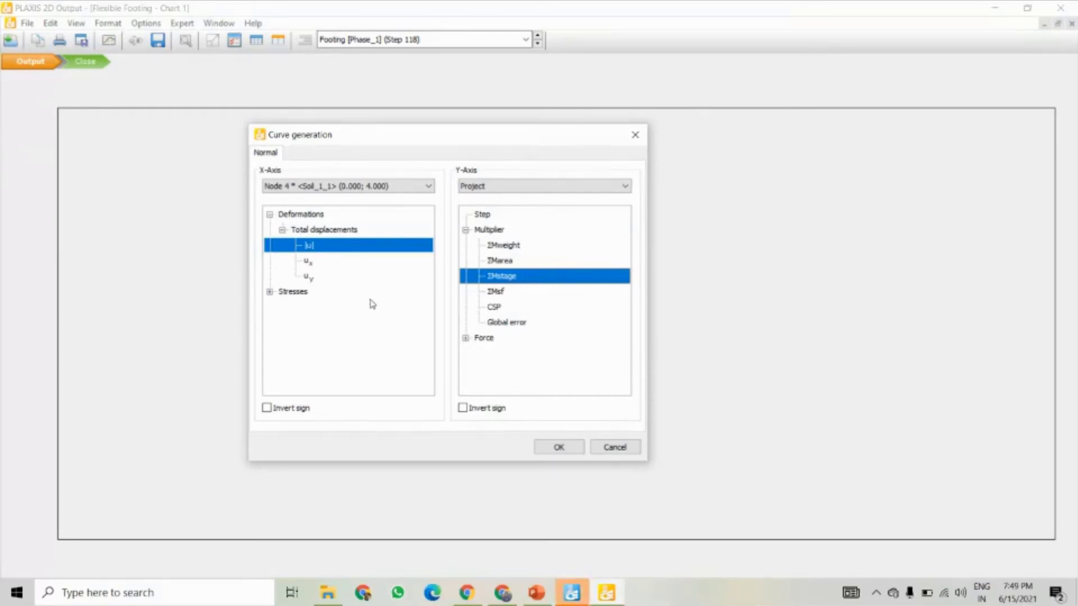
pyautogui.click(555, 447)
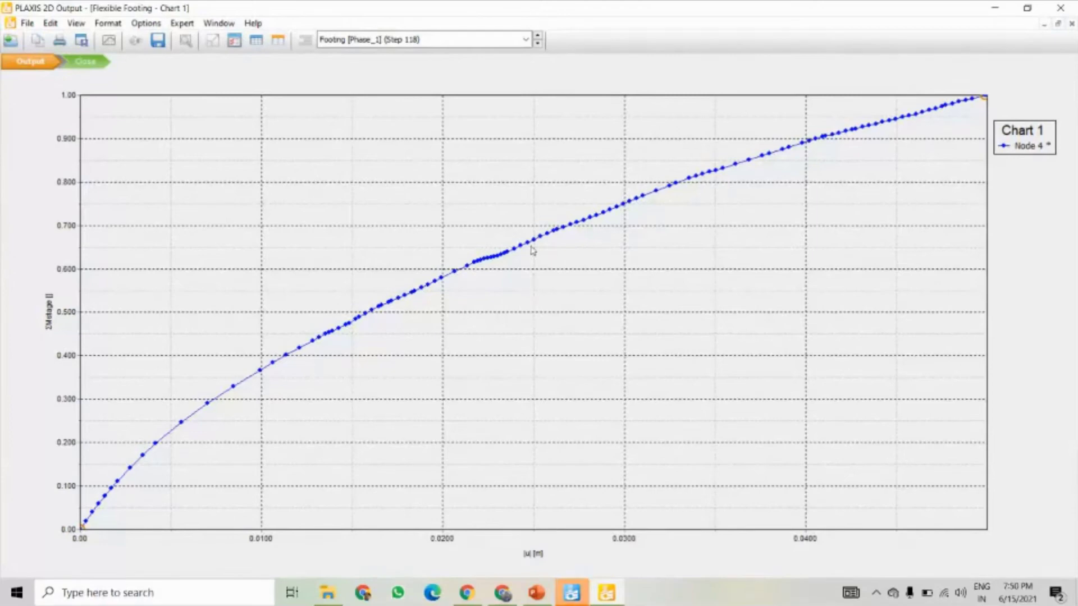
# - Exchange the axes of the load-displacement chart and flip it vertically
pyautogui.doubleClick(1029, 148)
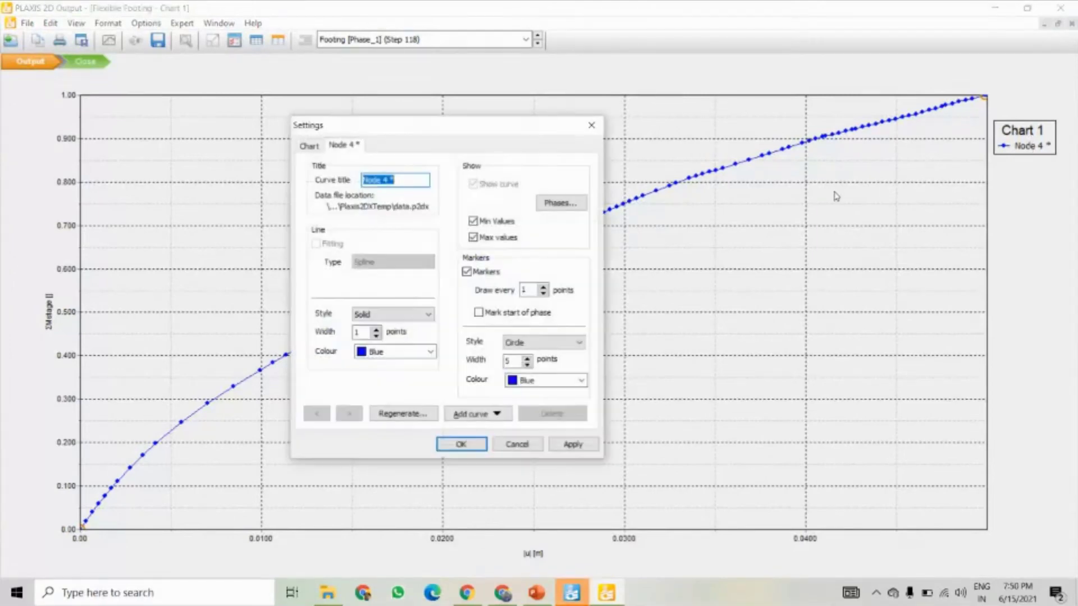
pyautogui.moveTo(477, 121); pyautogui.dragTo(827, 89)
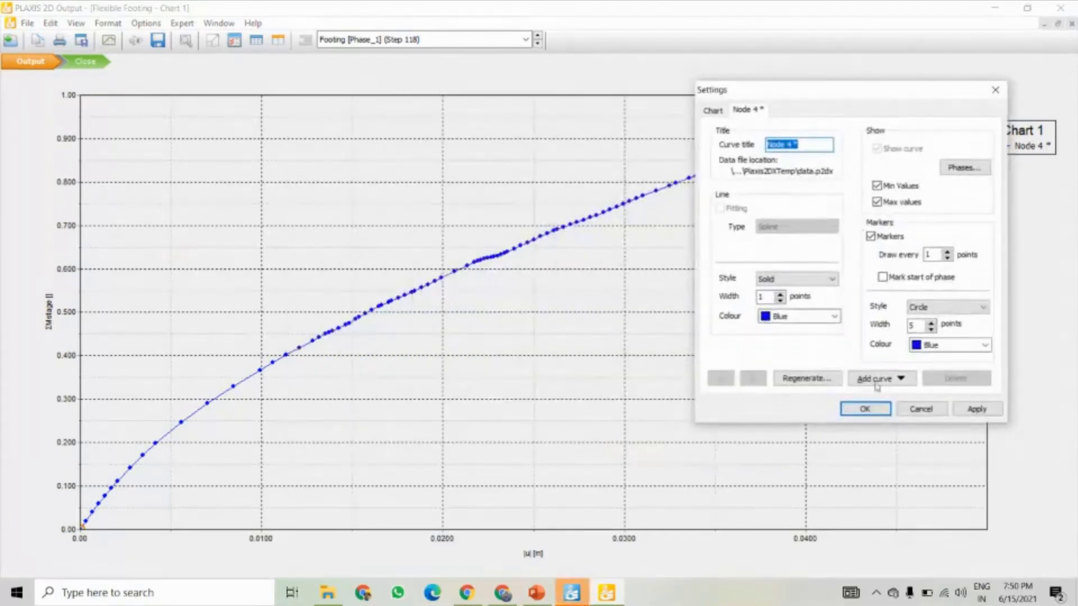
pyautogui.click(713, 114)
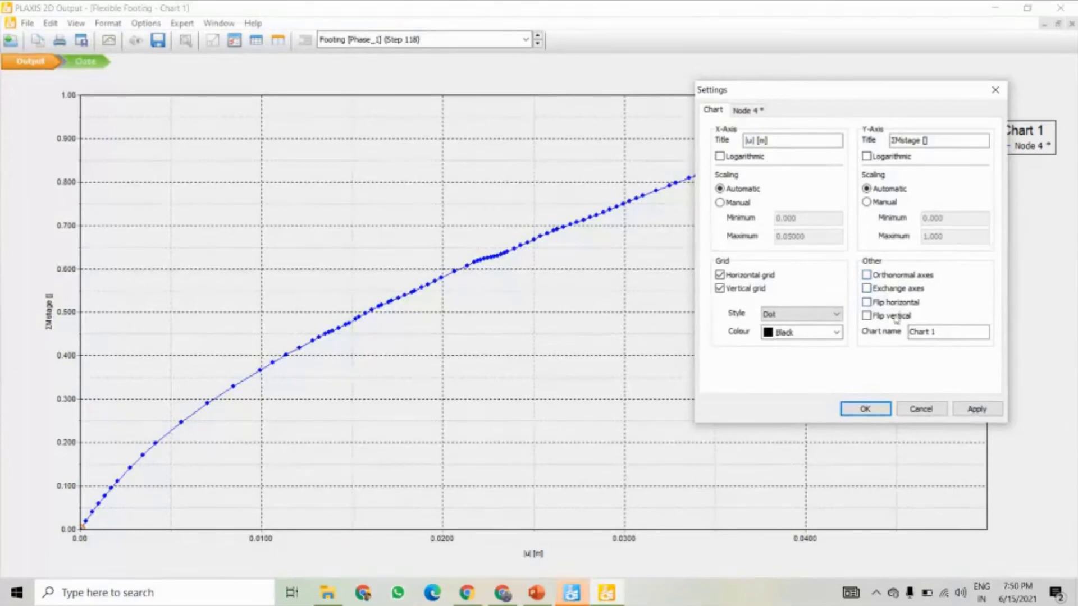
pyautogui.click(869, 289)
pyautogui.click(976, 410)
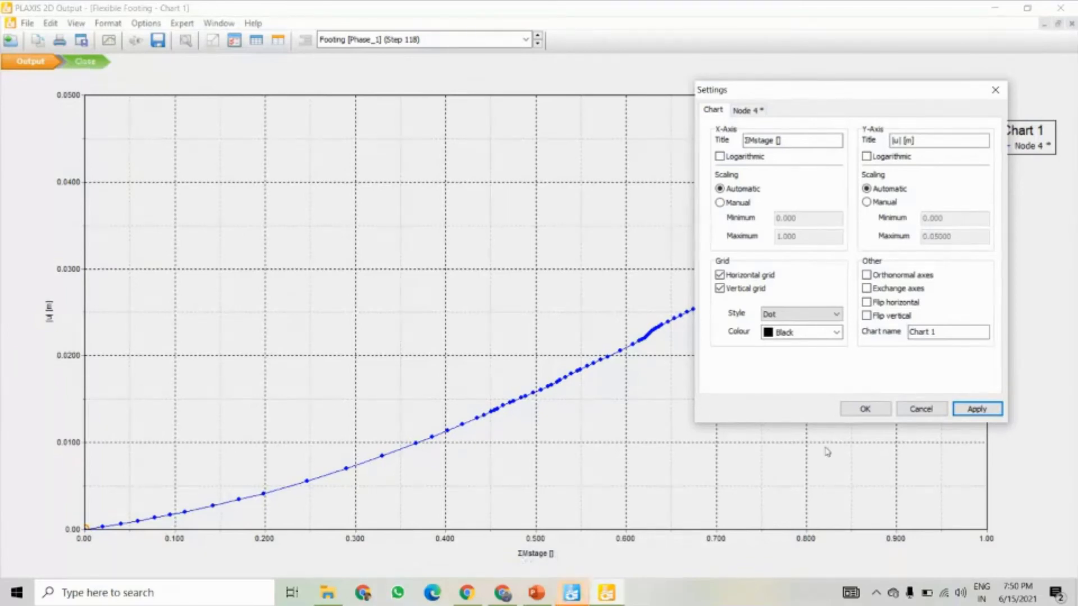
pyautogui.click(866, 316)
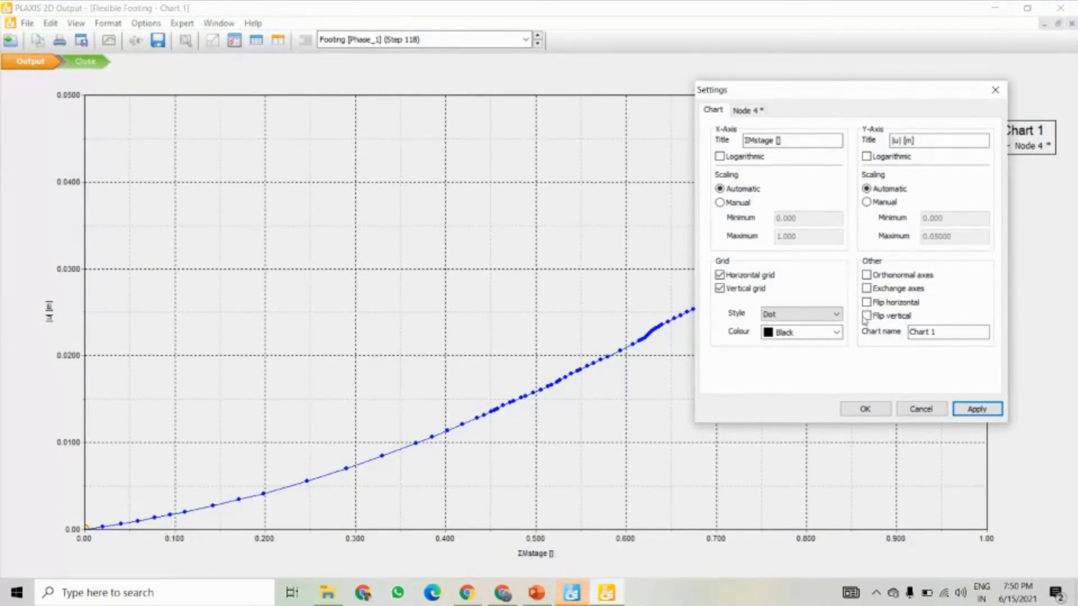
pyautogui.click(977, 409)
# - Try flipping the chart horizontally, and remove that horizontal flip again
pyautogui.click(866, 302)
pyautogui.click(977, 409)
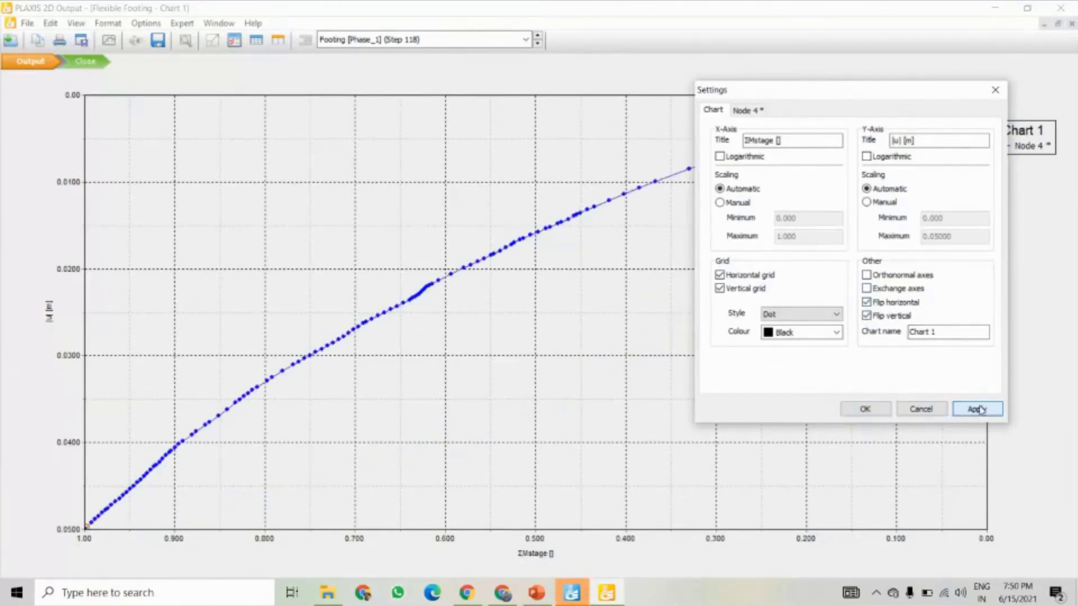
pyautogui.click(866, 301)
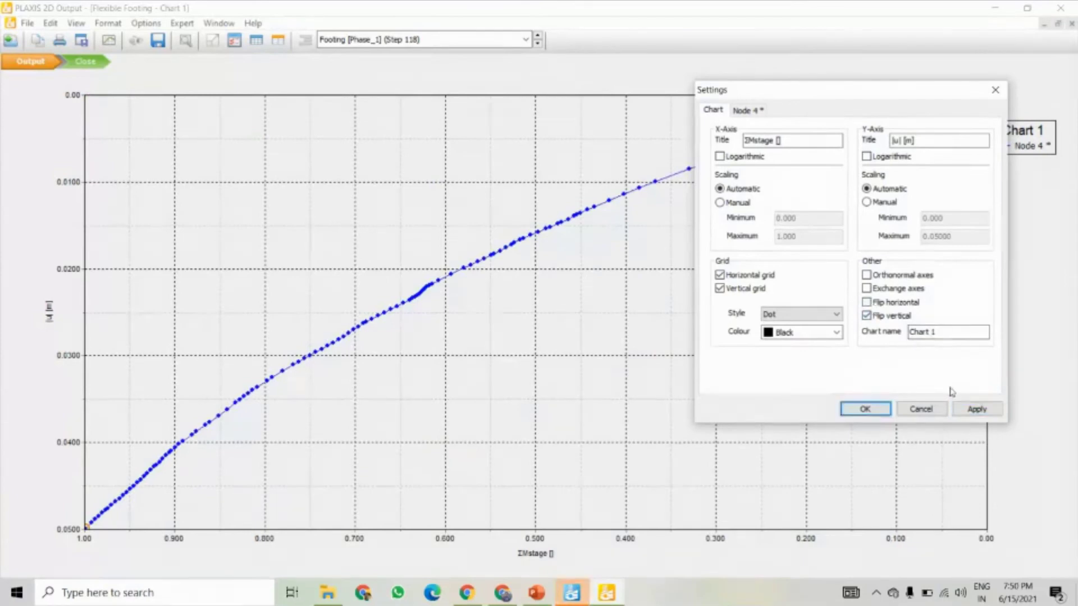
pyautogui.click(971, 409)
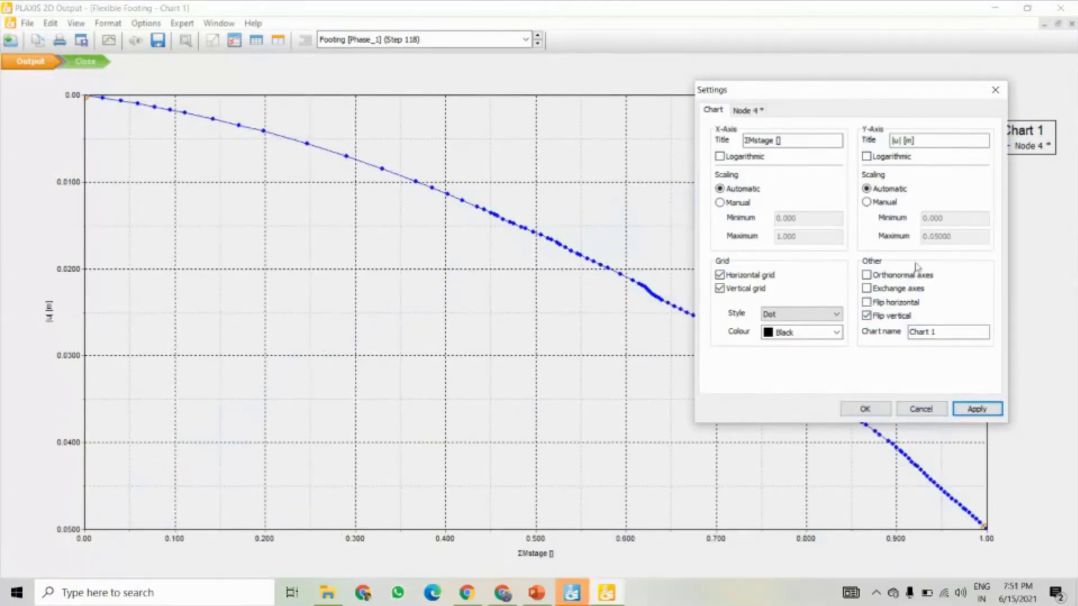
# - Close the chart settings and close the chart, saving its changes
pyautogui.click(995, 90)
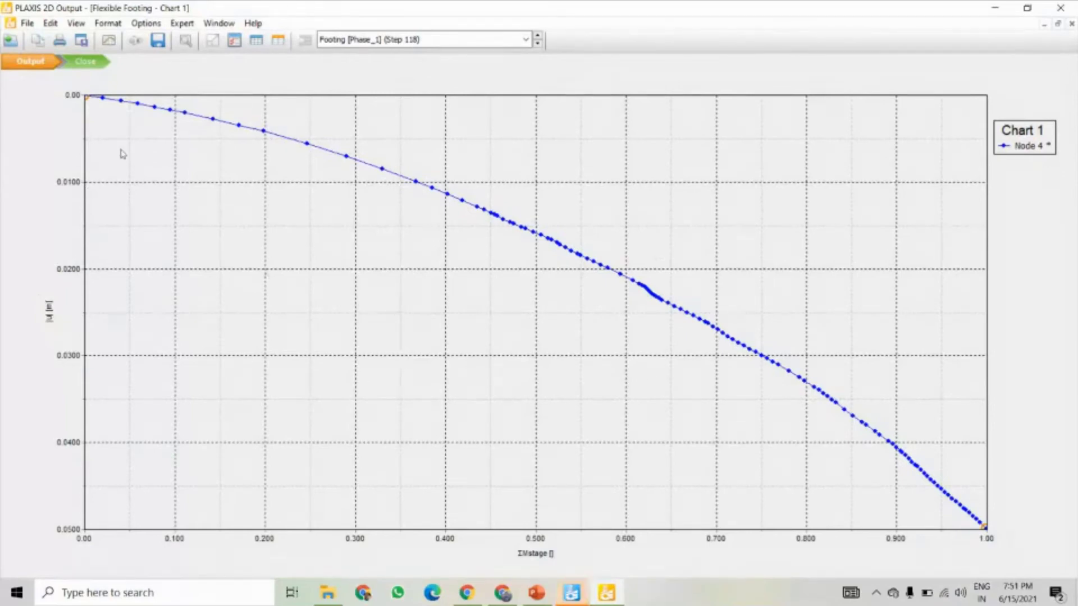
pyautogui.click(88, 63)
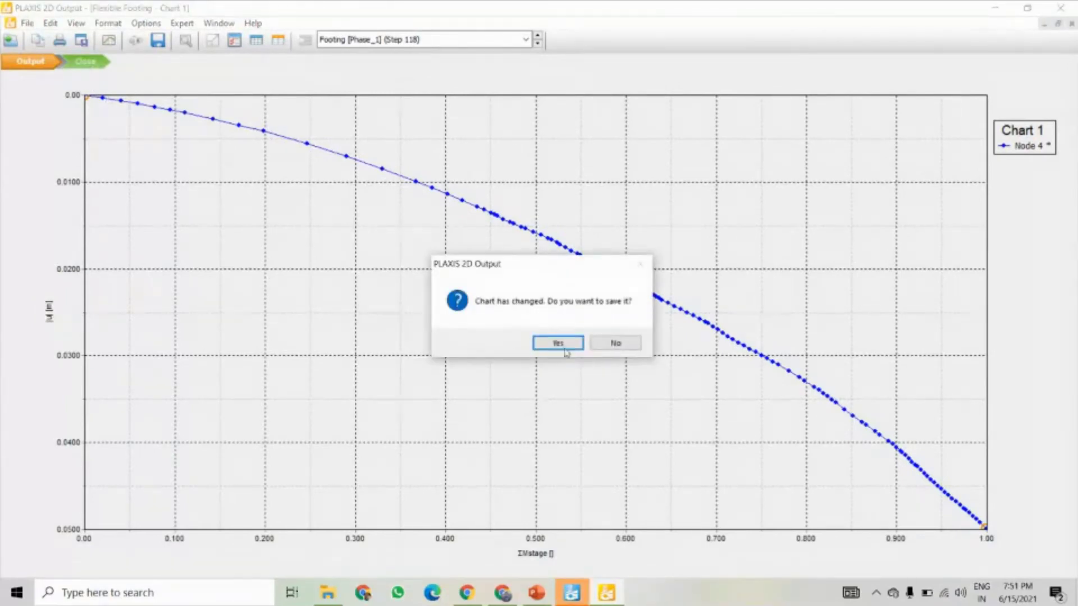
pyautogui.click(558, 343)
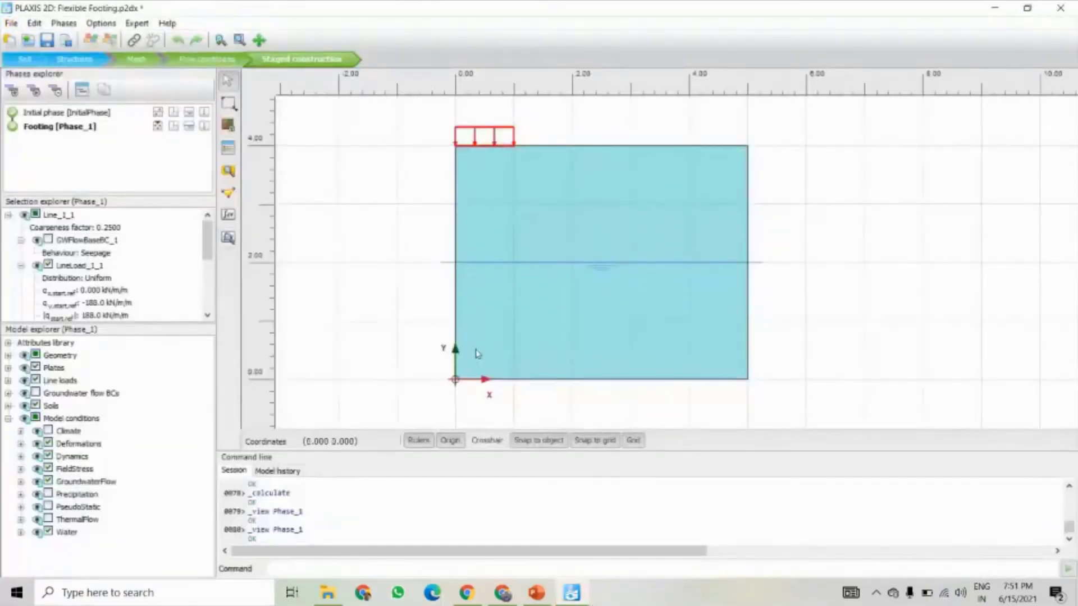
# - Switch to the PowerPoint presentation and review the Objectives slide from generating the mesh to creating the load-displacement curve
pyautogui.click(536, 592)
pyautogui.scroll(1, 466, 397)
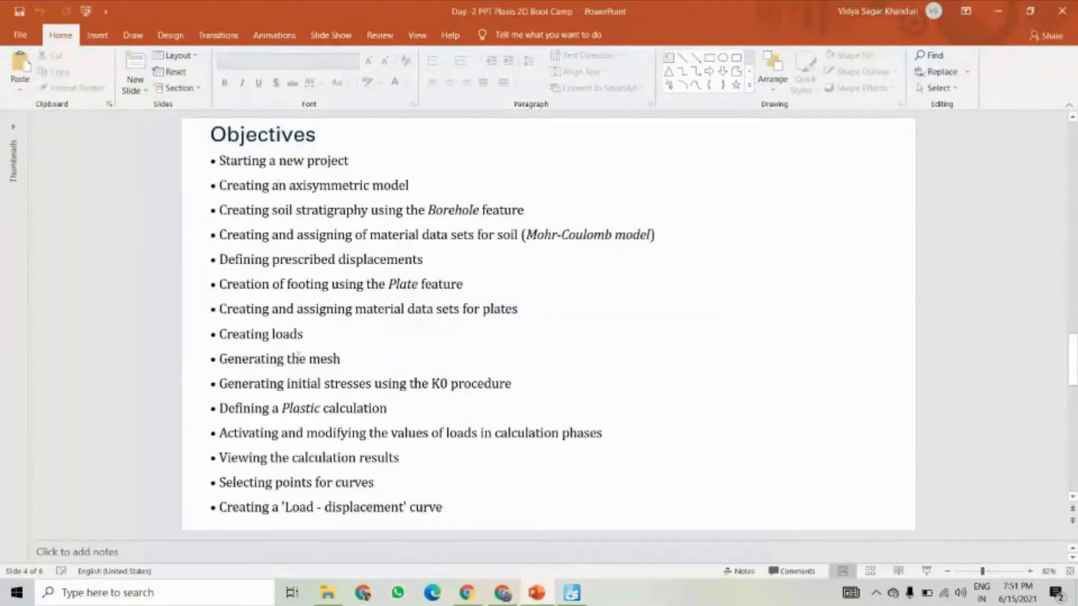
pyautogui.moveTo(235, 360); pyautogui.dragTo(464, 385)
pyautogui.click(250, 385)
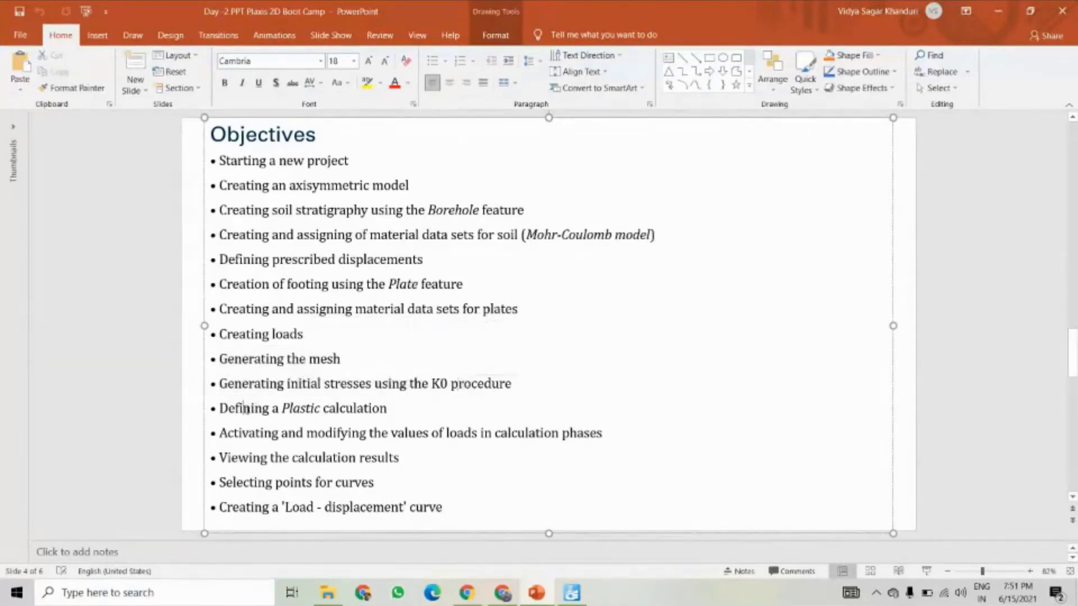
pyautogui.moveTo(240, 408); pyautogui.dragTo(342, 410)
pyautogui.moveTo(234, 434); pyautogui.dragTo(281, 433)
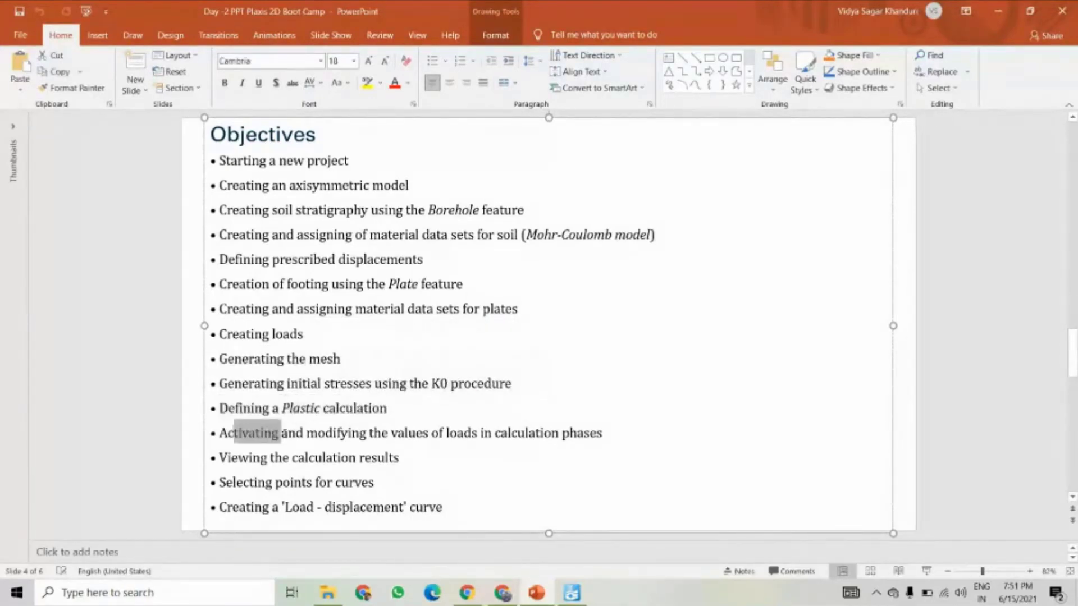
pyautogui.moveTo(265, 481); pyautogui.dragTo(373, 508)
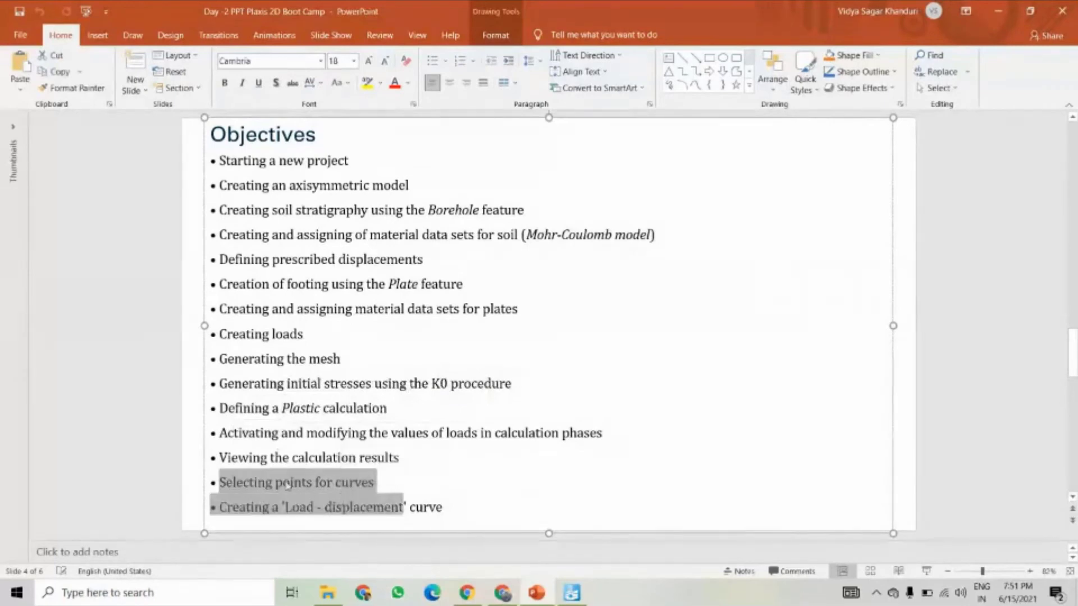
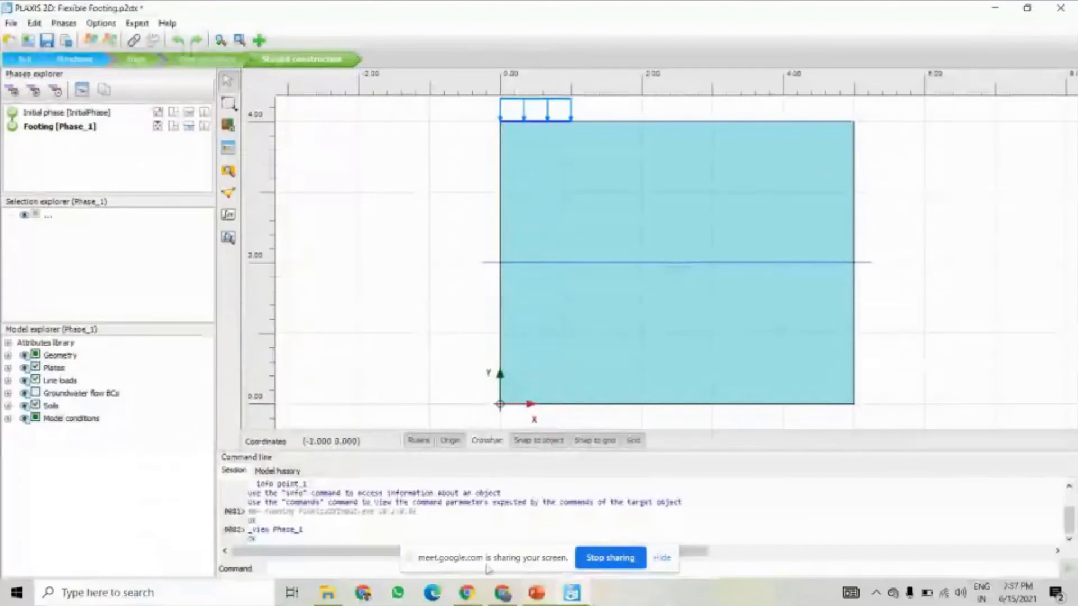
# - Open the calculation results of the footing phase, and turn on the microphone in the Google Meet call before returning to PLAXIS 2D Output
pyautogui.click(228, 238)
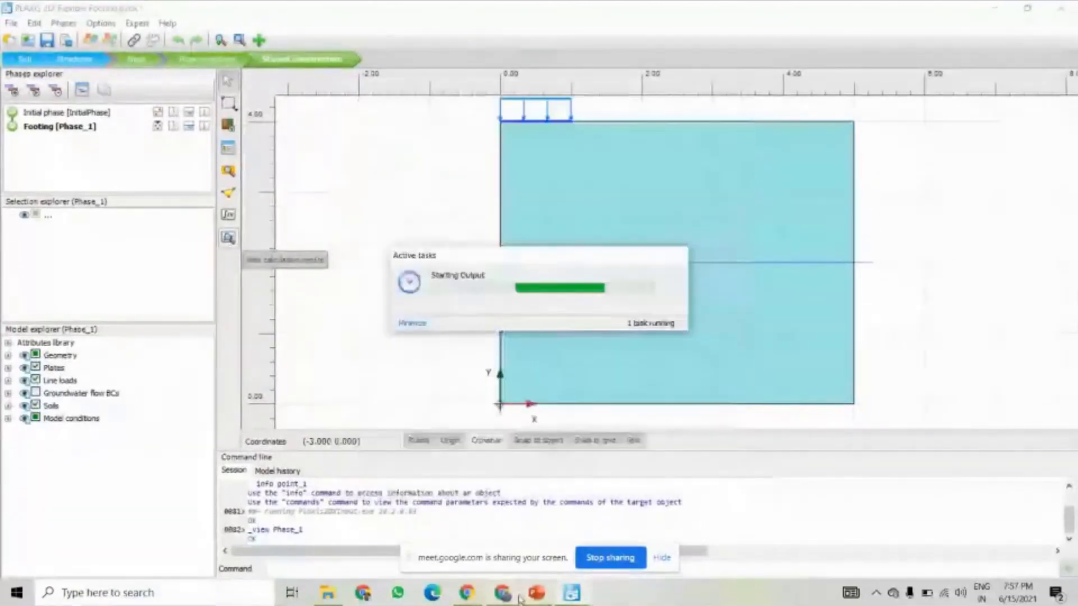
pyautogui.click(467, 593)
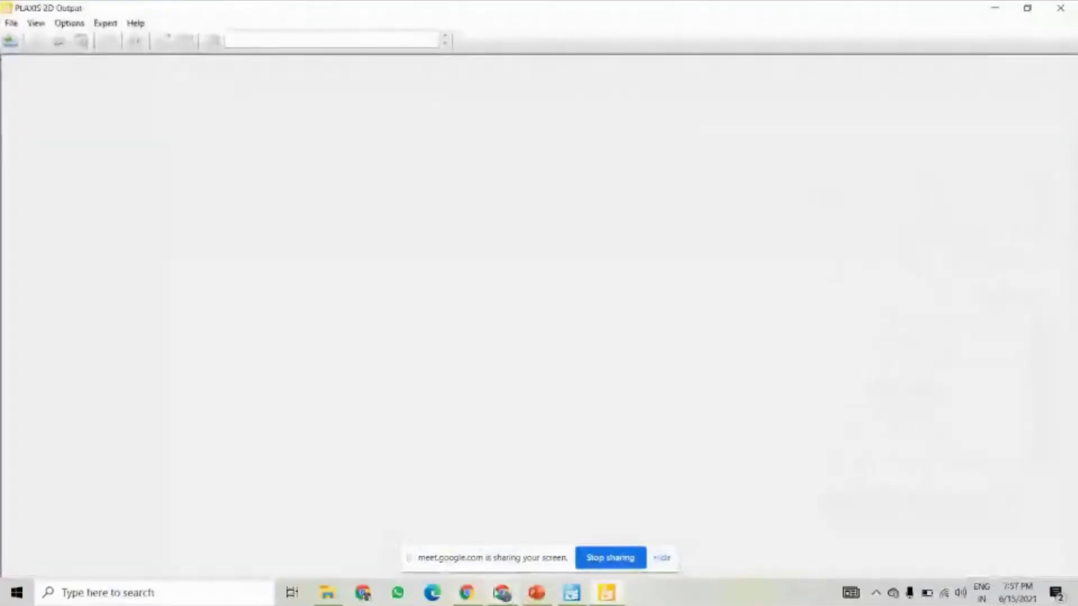
pyautogui.click(467, 593)
pyautogui.click(395, 549)
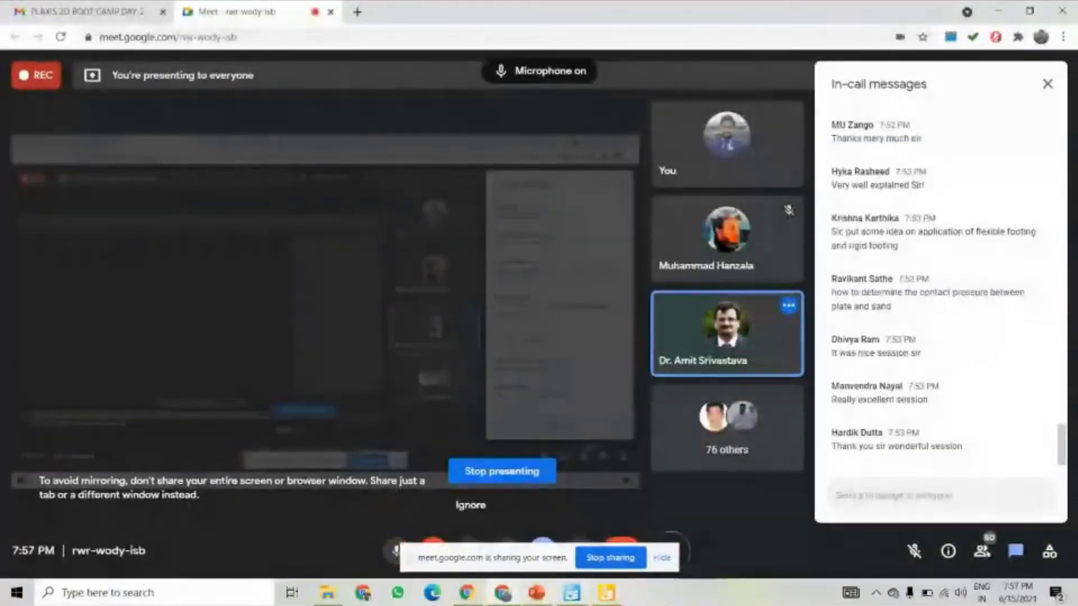
pyautogui.click(571, 593)
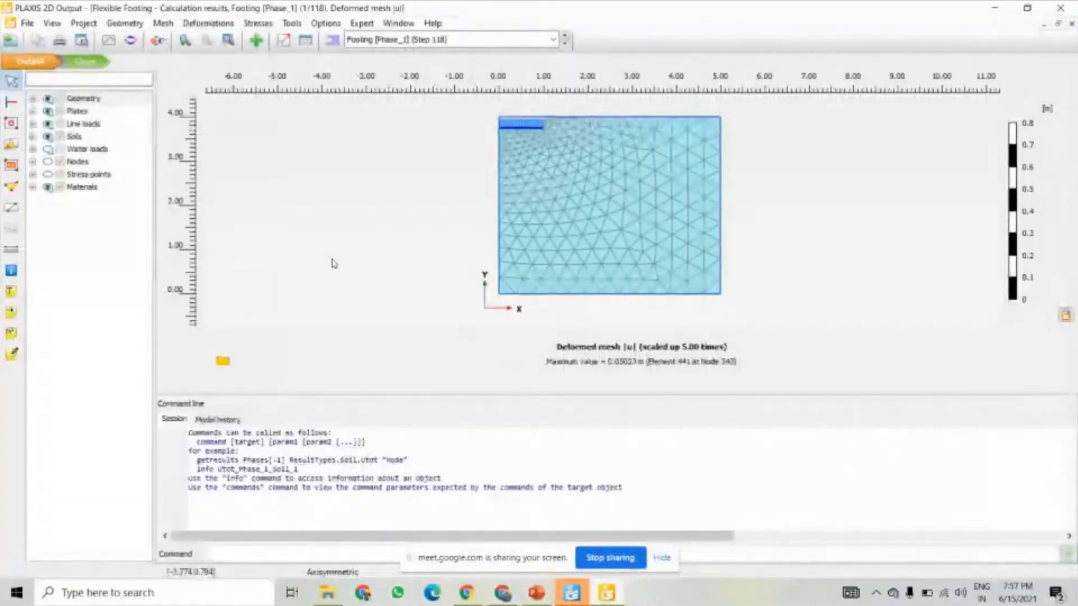
# - Display the total displacements |u| as contour lines and examine them beneath the footing
pyautogui.click(231, 24)
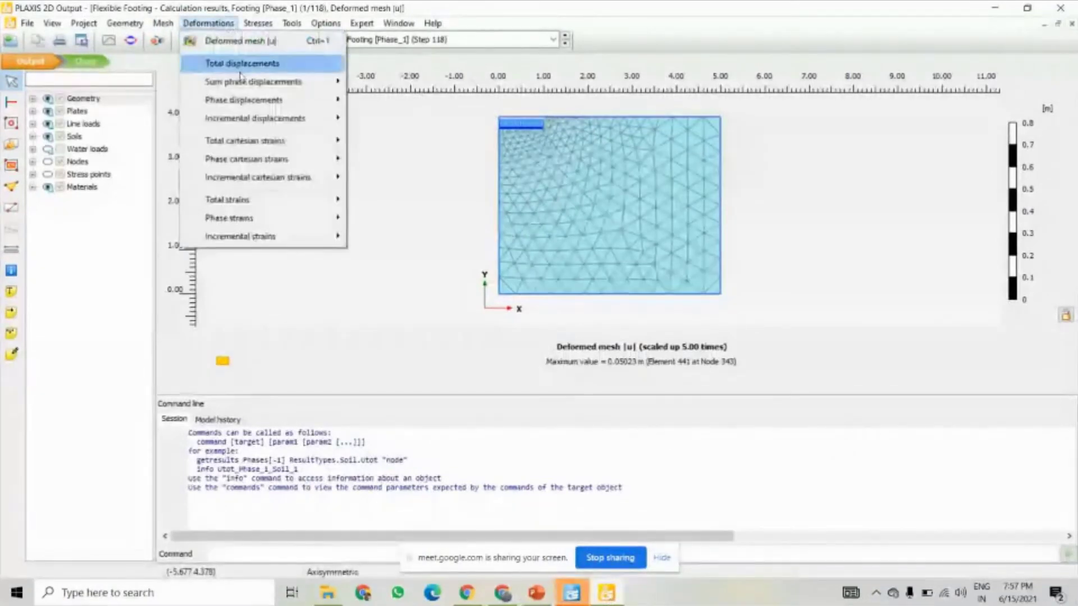
pyautogui.moveTo(281, 63)
pyautogui.click(375, 65)
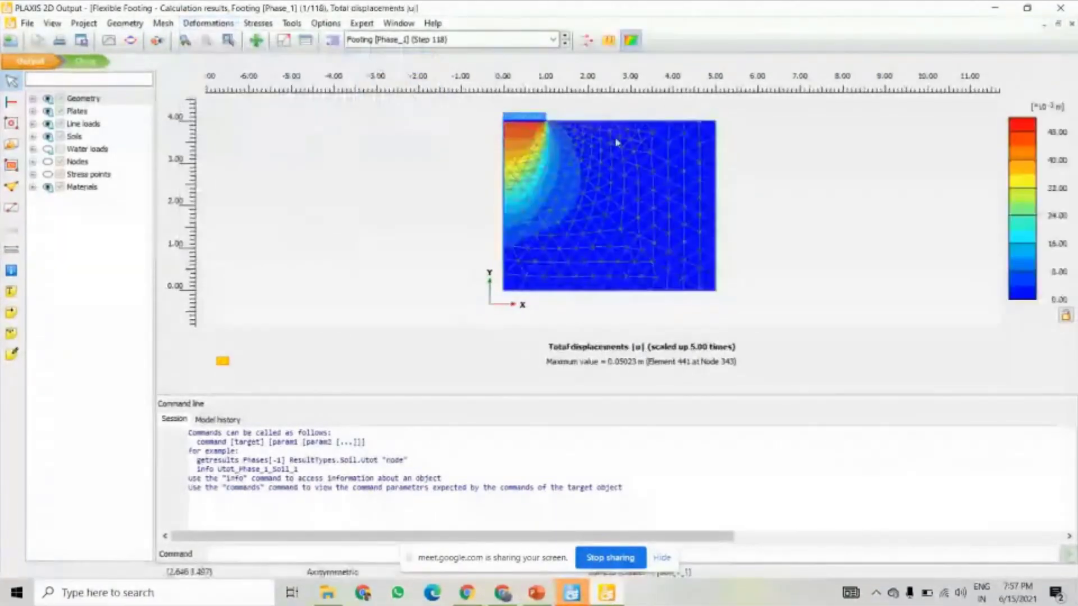
pyautogui.click(608, 41)
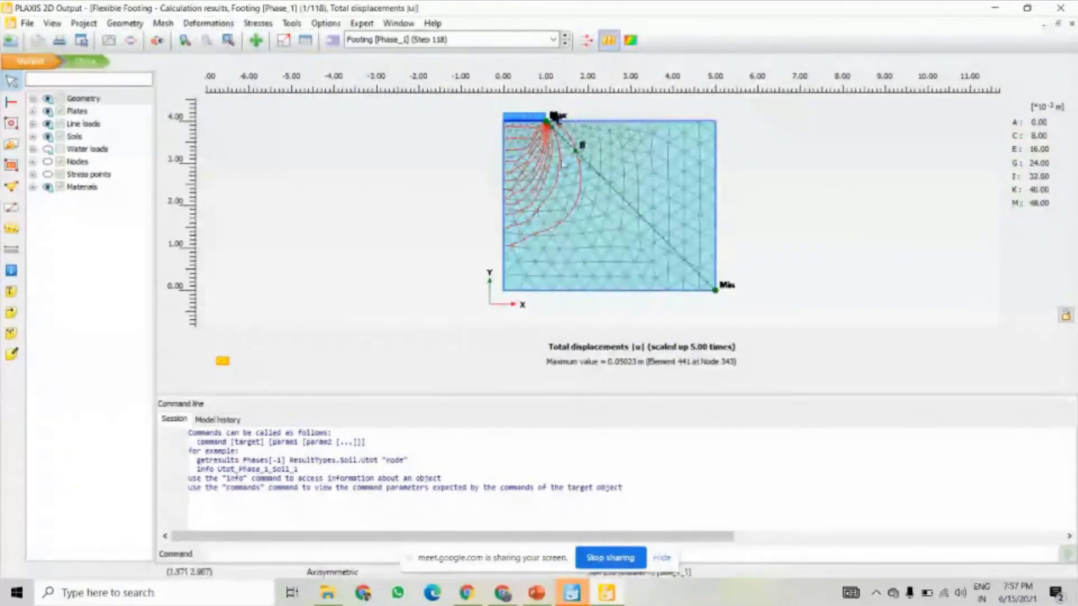
pyautogui.scroll(2, 553, 112)
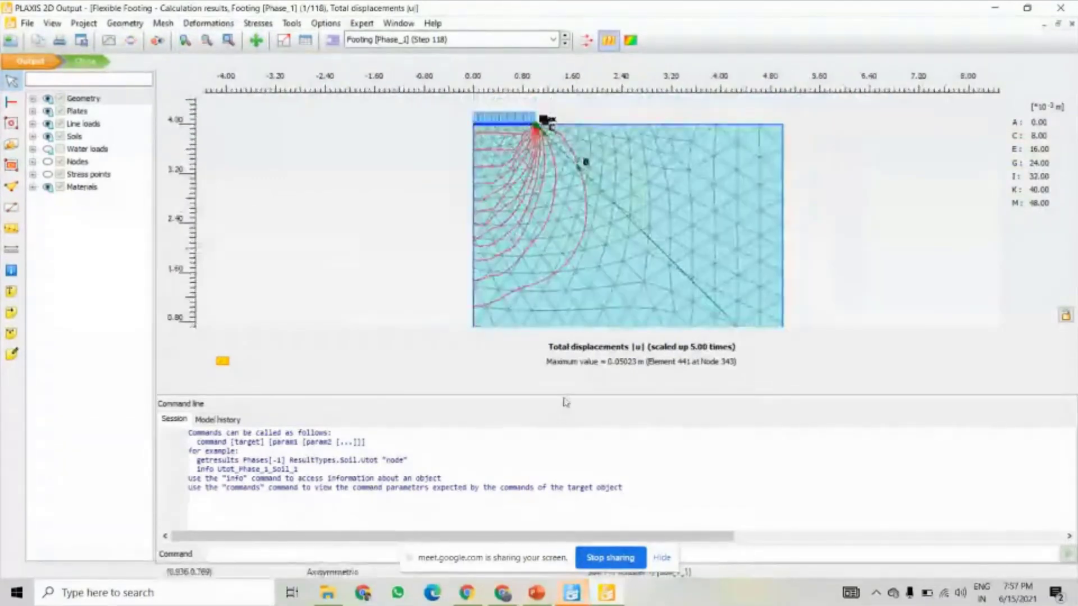
# - Enlarge the drawing area by shrinking the command line, and examine the total displacement |u| shadings beneath the footing
pyautogui.moveTo(566, 398); pyautogui.dragTo(548, 522)
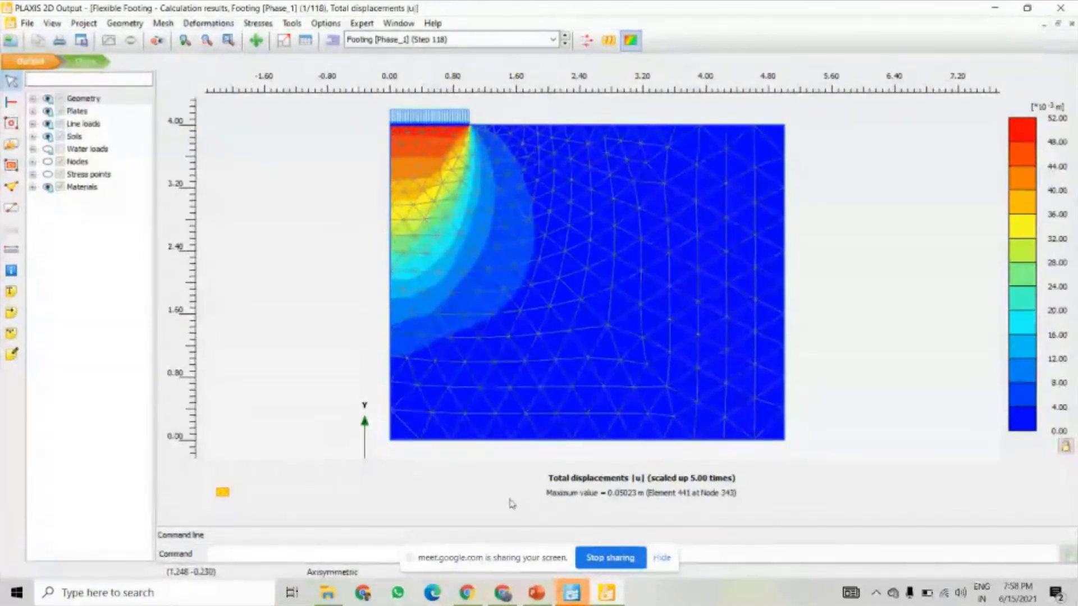
pyautogui.scroll(3, 463, 133)
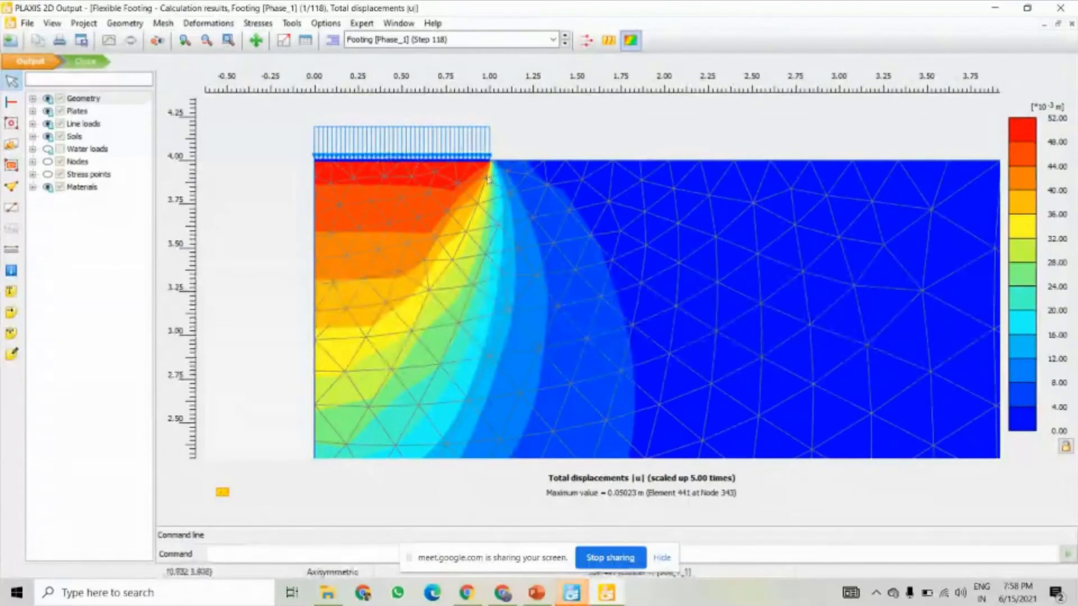
pyautogui.scroll(-4, 456, 187)
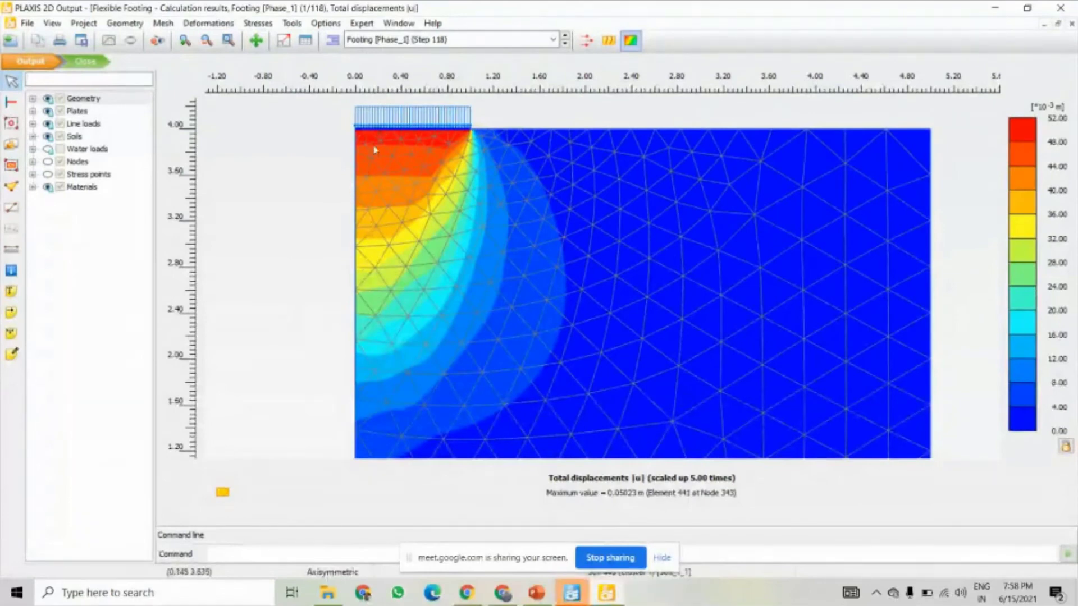
pyautogui.scroll(4, 377, 147)
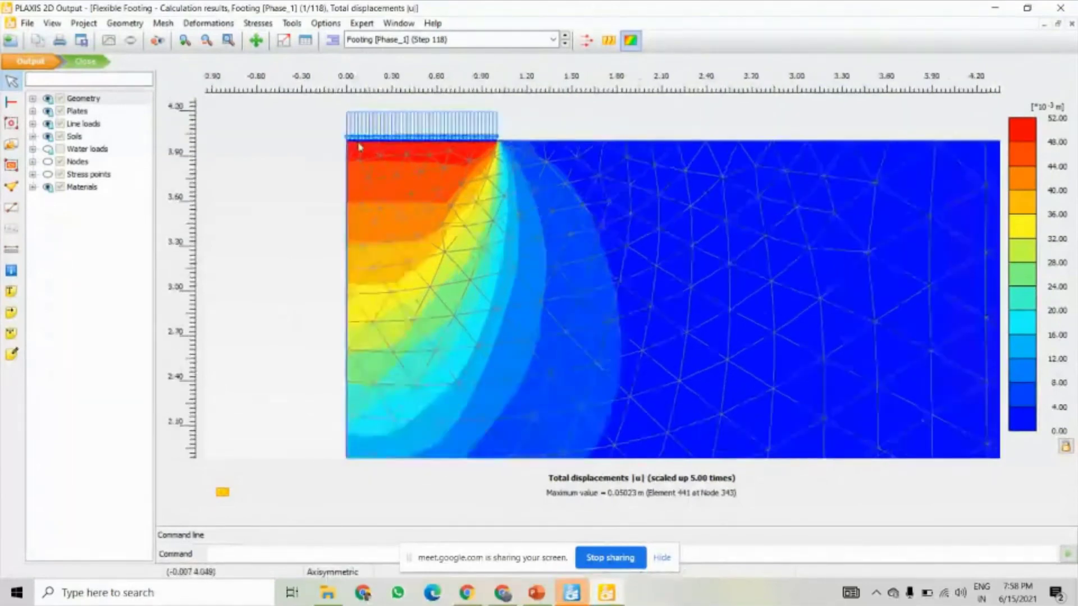
pyautogui.moveTo(366, 161); pyautogui.dragTo(366, 176)
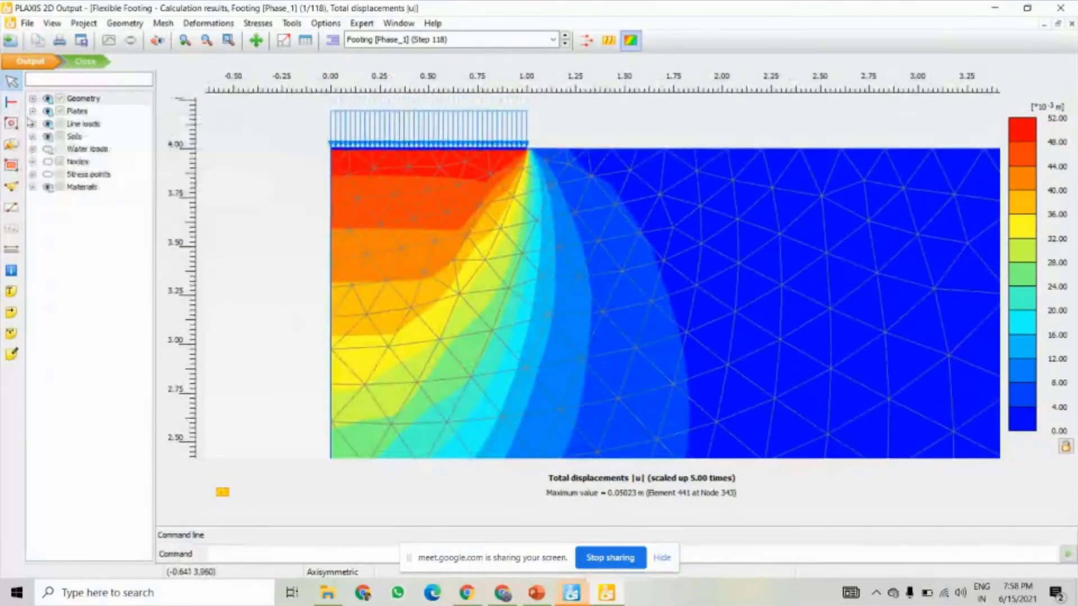
# - Open the results of the footing plate and display its axial forces N
pyautogui.click(12, 104)
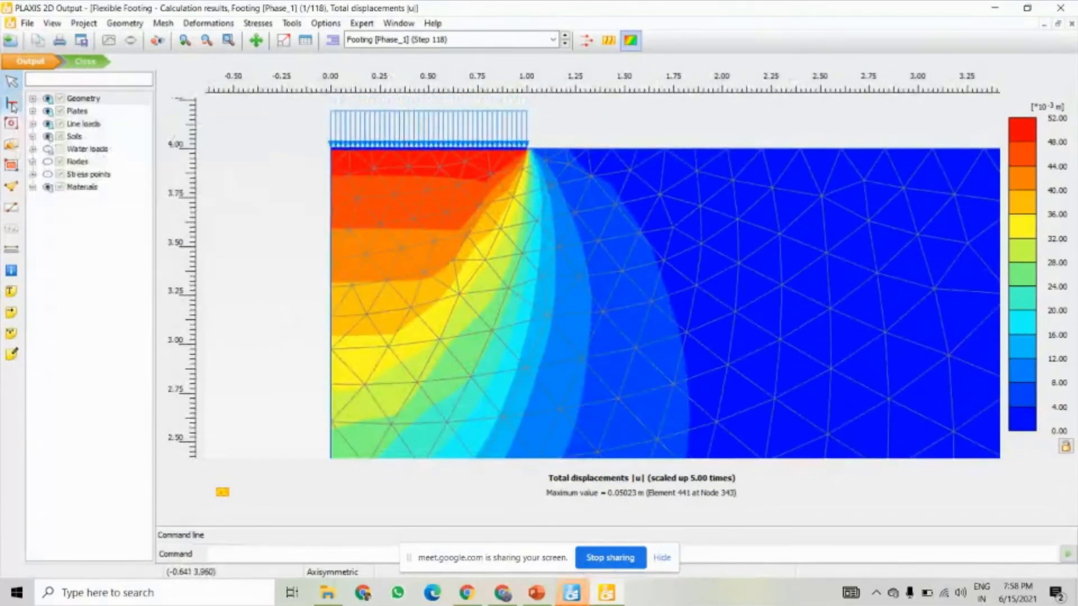
pyautogui.doubleClick(424, 151)
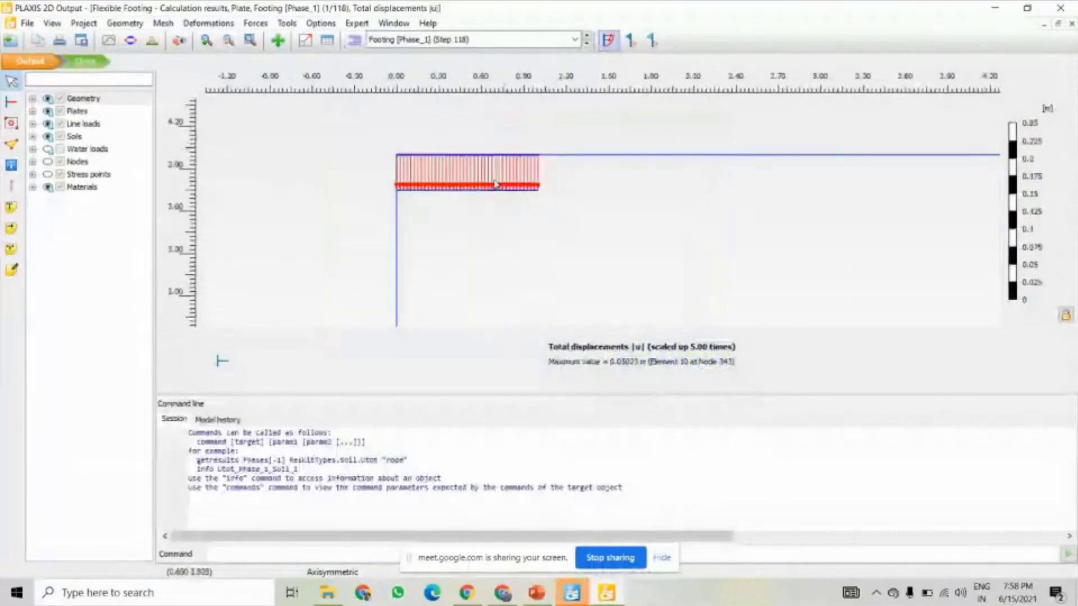
pyautogui.click(266, 23)
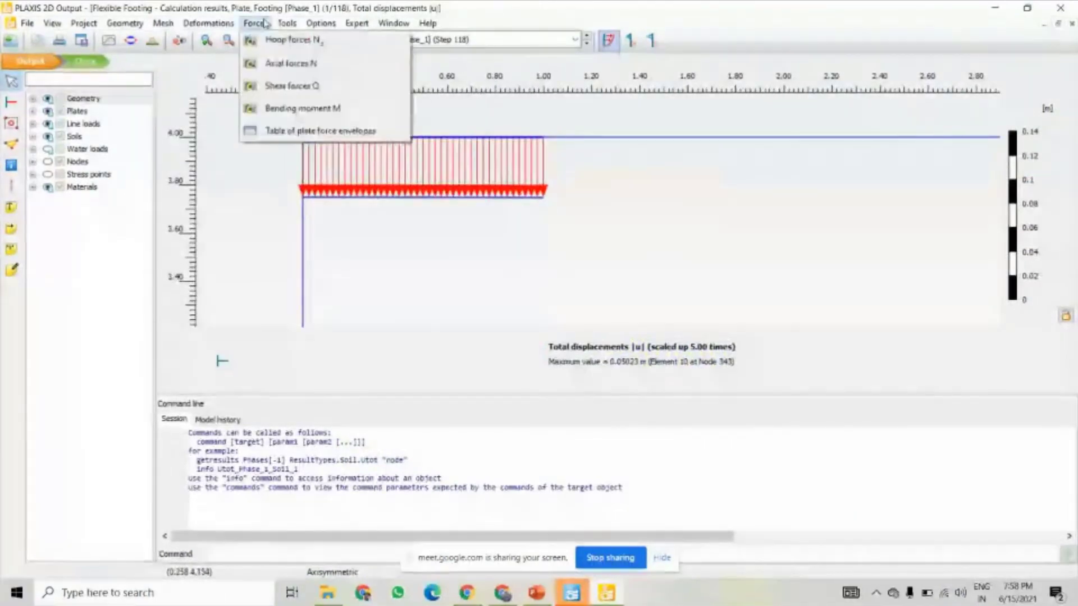
pyautogui.click(292, 64)
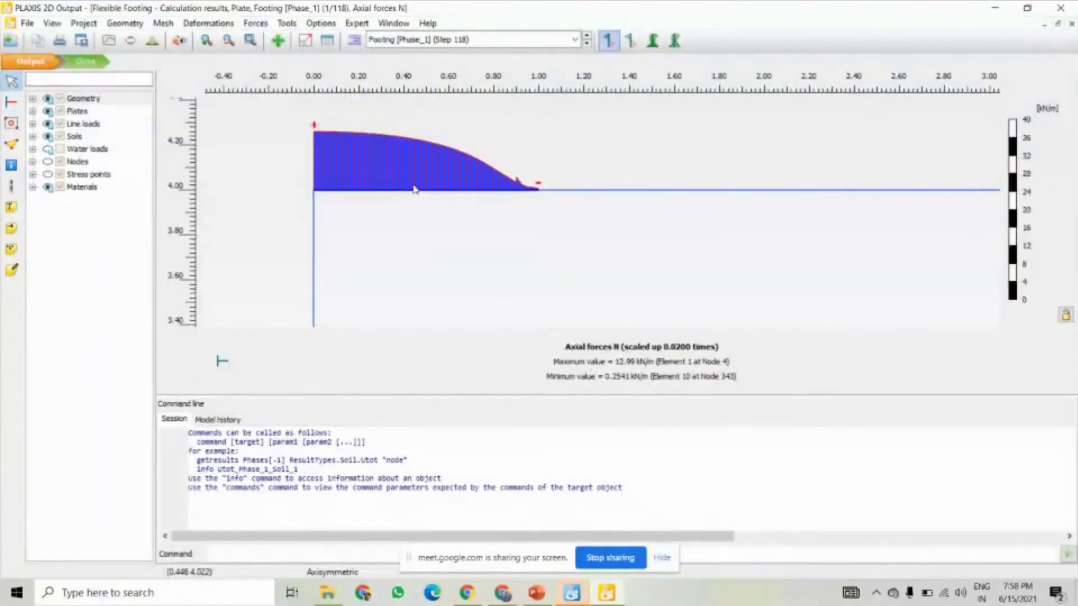
# - Open the table of plate force envelopes, review the force values along the plate, and close the table
pyautogui.click(325, 40)
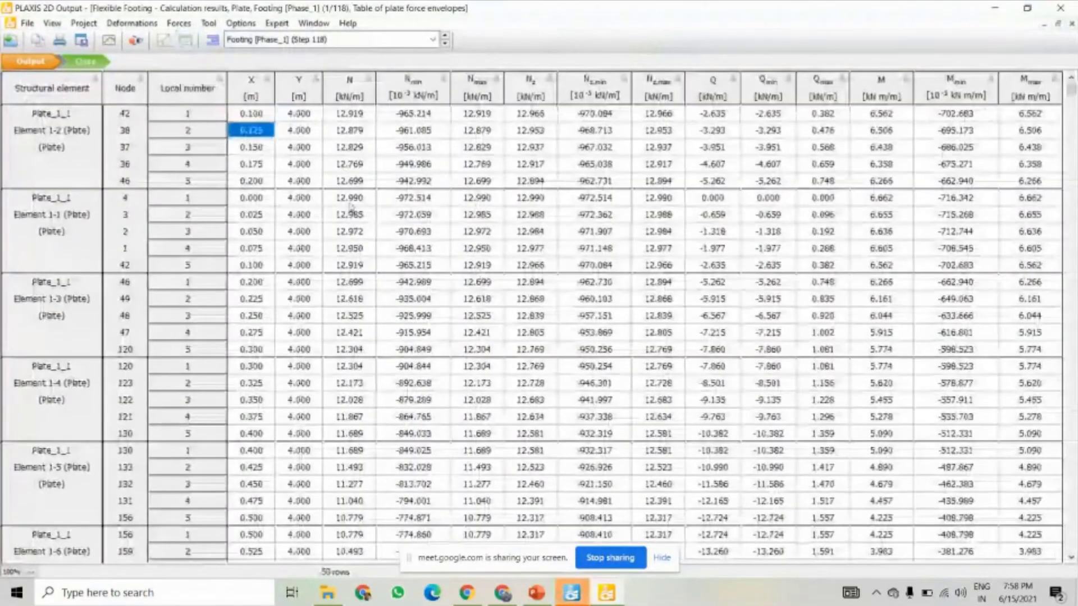
pyautogui.press('Down')
pyautogui.press('Down')
pyautogui.press('Down')
pyautogui.press('Down')
pyautogui.press('Down')
pyautogui.press('Down')
pyautogui.press('Down')
pyautogui.press('Down')
pyautogui.press('Down')
pyautogui.press('Down')
pyautogui.press('Down')
pyautogui.press('Down')
pyautogui.press('Down')
pyautogui.press('Down')
pyautogui.press('Down')
pyautogui.press('Down')
pyautogui.press('Down')
pyautogui.press('Down')
pyautogui.press('Down')
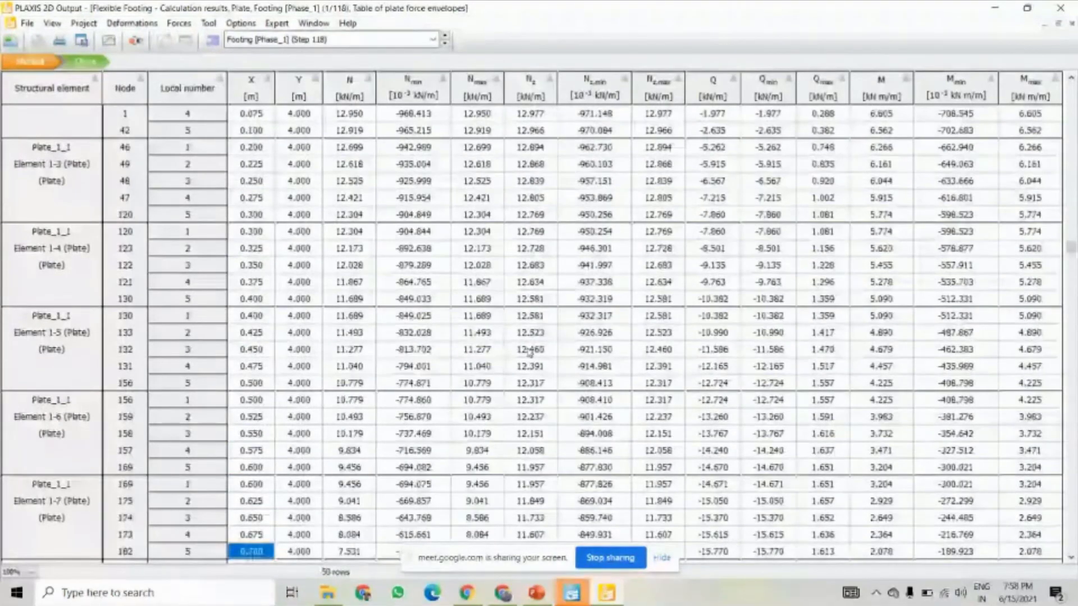
pyautogui.press('Down')
pyautogui.press('Down')
pyautogui.press('Down')
pyautogui.press('Down')
pyautogui.press('Down')
pyautogui.hotkey('ctrl', 'F4')
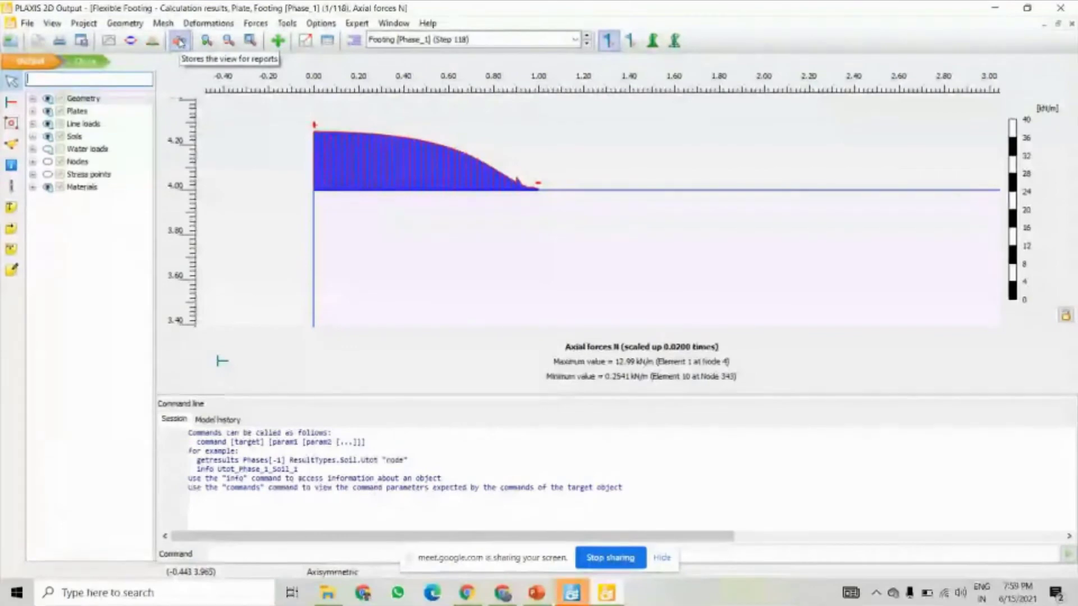
# - Examine the plate's axial force diagram, and display the shear forces Q instead
pyautogui.scroll(-2, 387, 216)
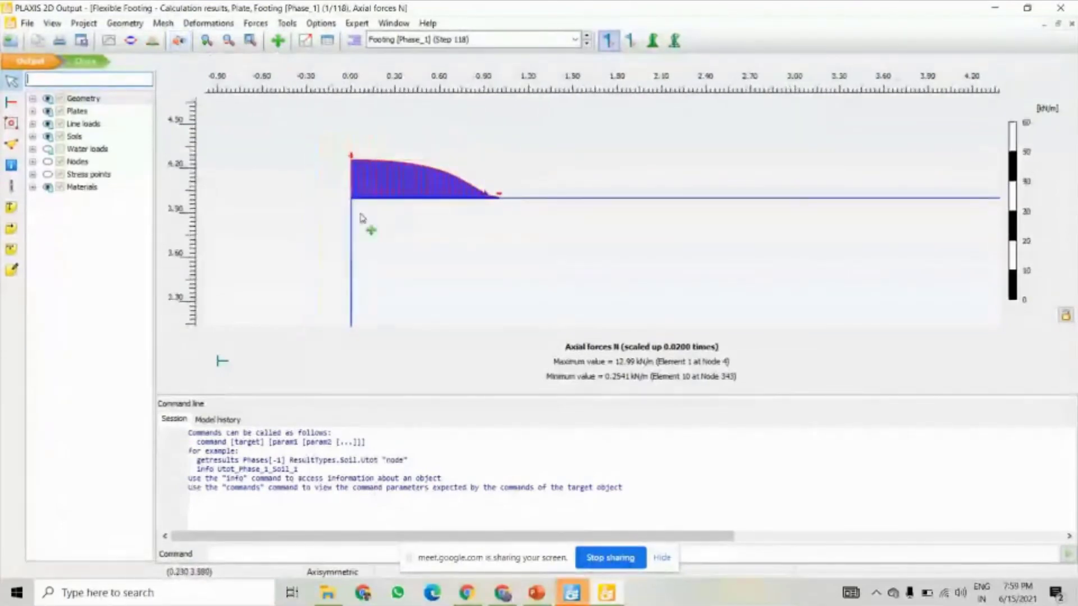
pyautogui.scroll(2, 359, 217)
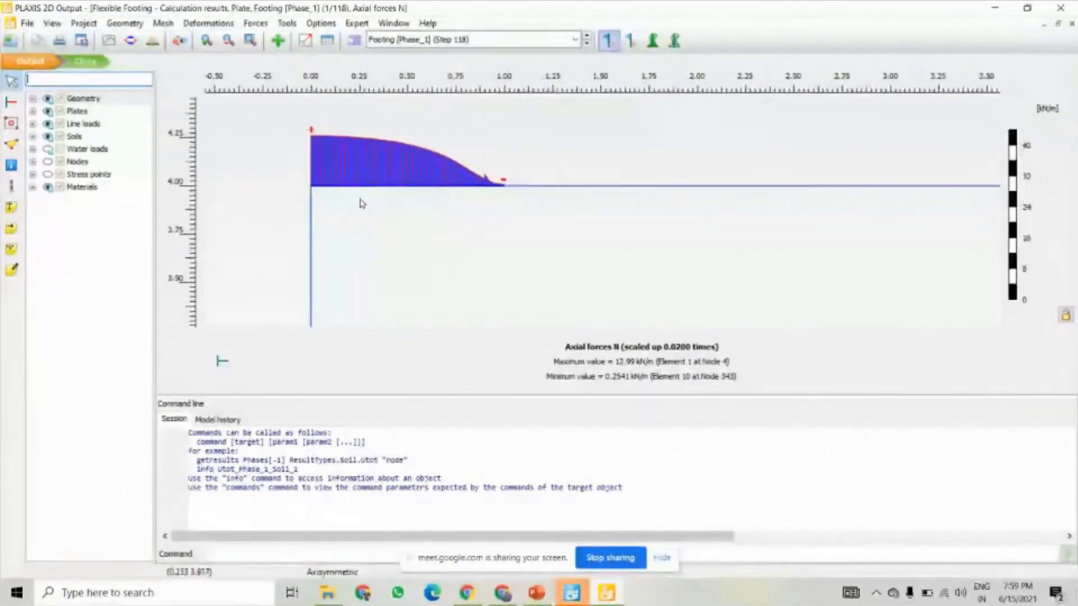
pyautogui.scroll(-2, 376, 240)
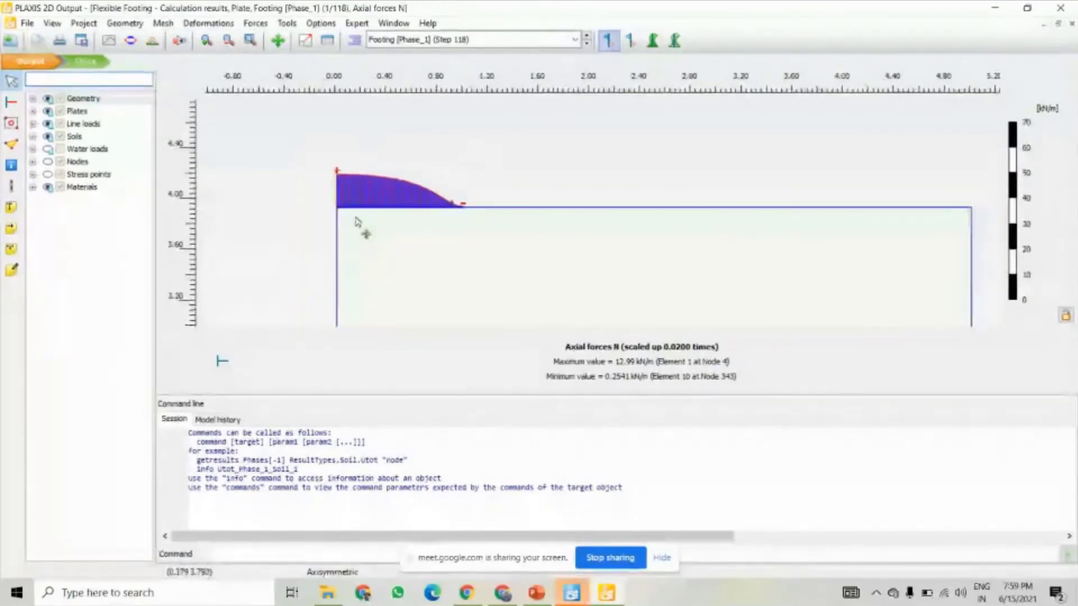
pyautogui.moveTo(358, 222); pyautogui.dragTo(354, 209)
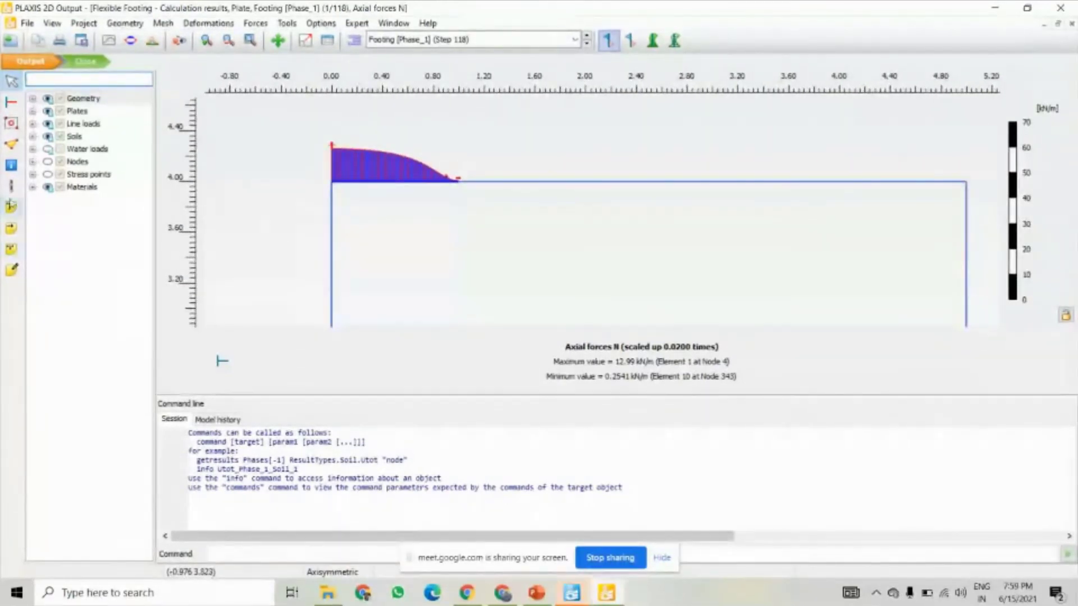
pyautogui.click(12, 123)
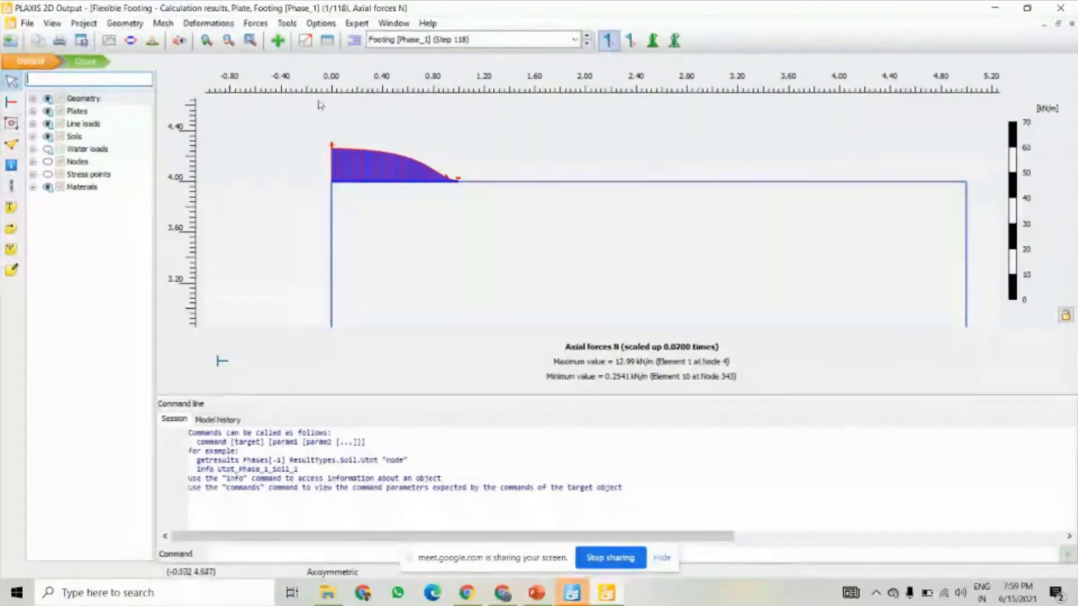
pyautogui.click(256, 23)
pyautogui.click(259, 84)
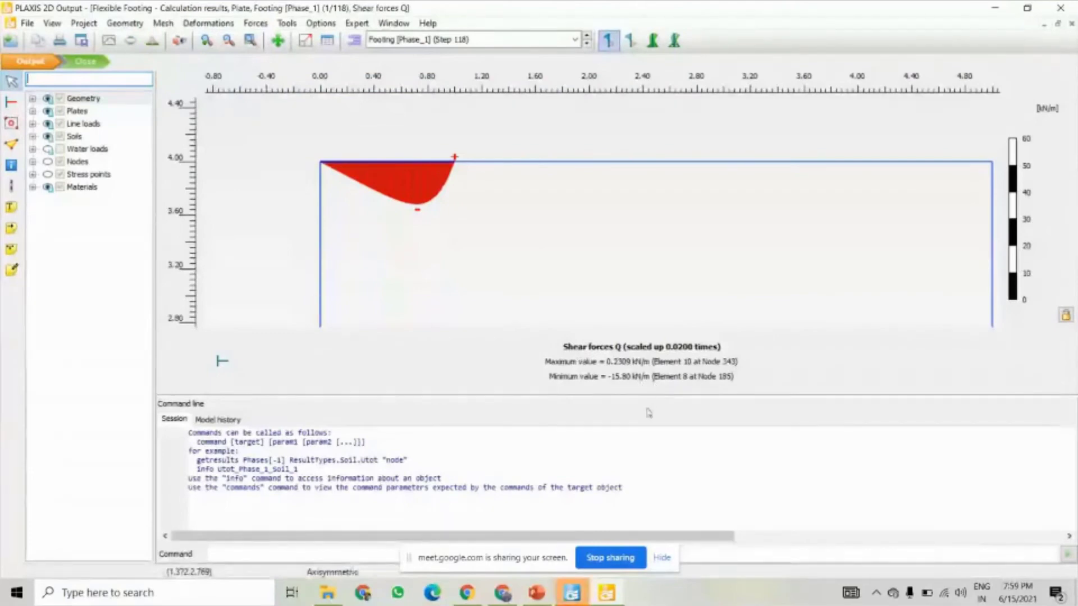
pyautogui.scroll(-2, 335, 224)
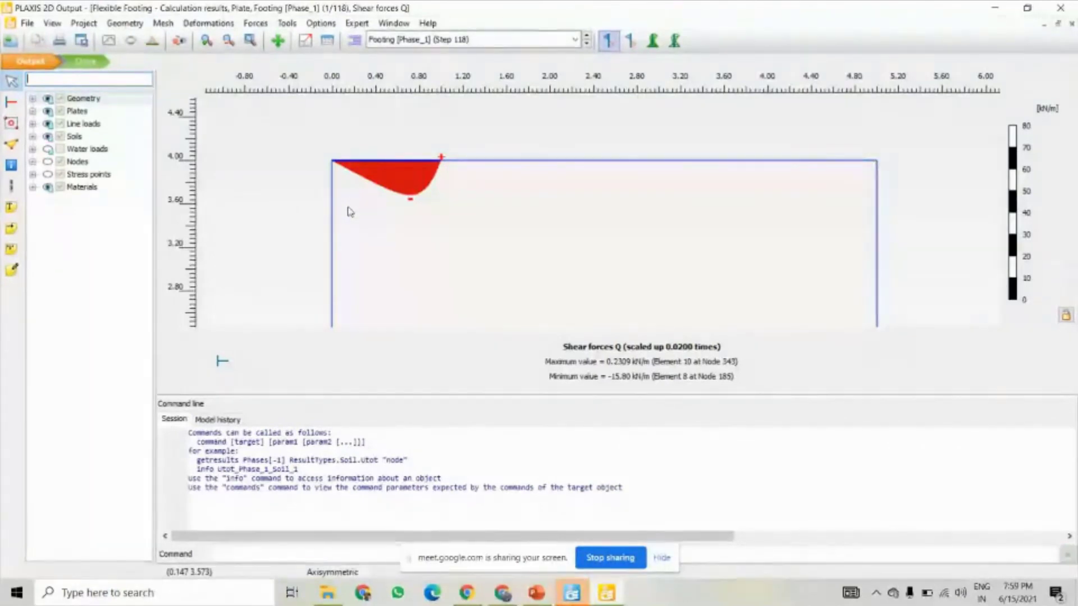
# - Compare the distribution and envelope displays of the plate's shear forces, leaving the envelope shown
pyautogui.click(675, 40)
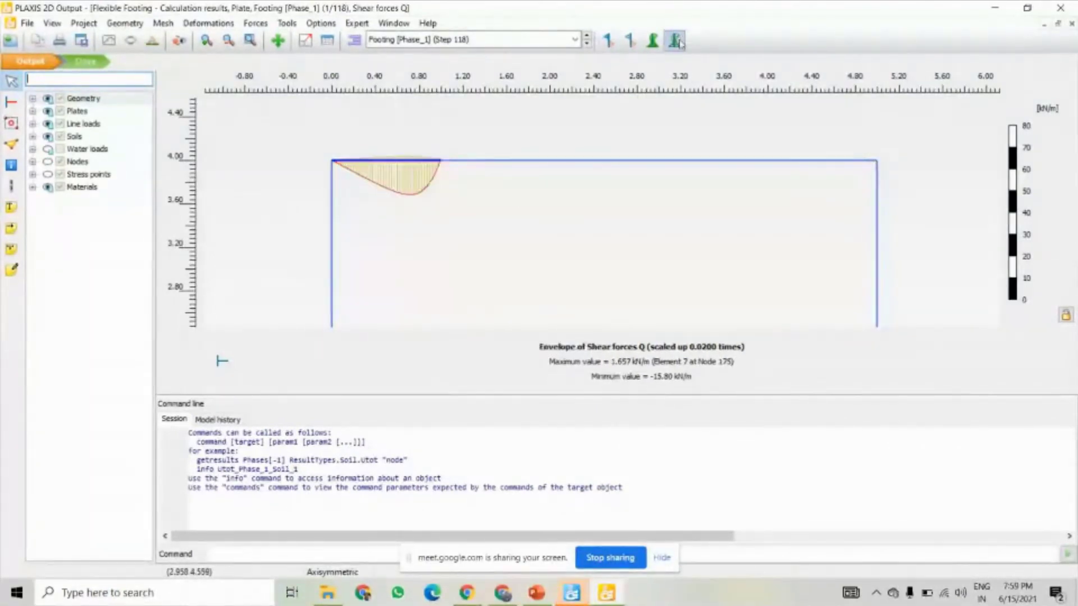
pyautogui.click(653, 40)
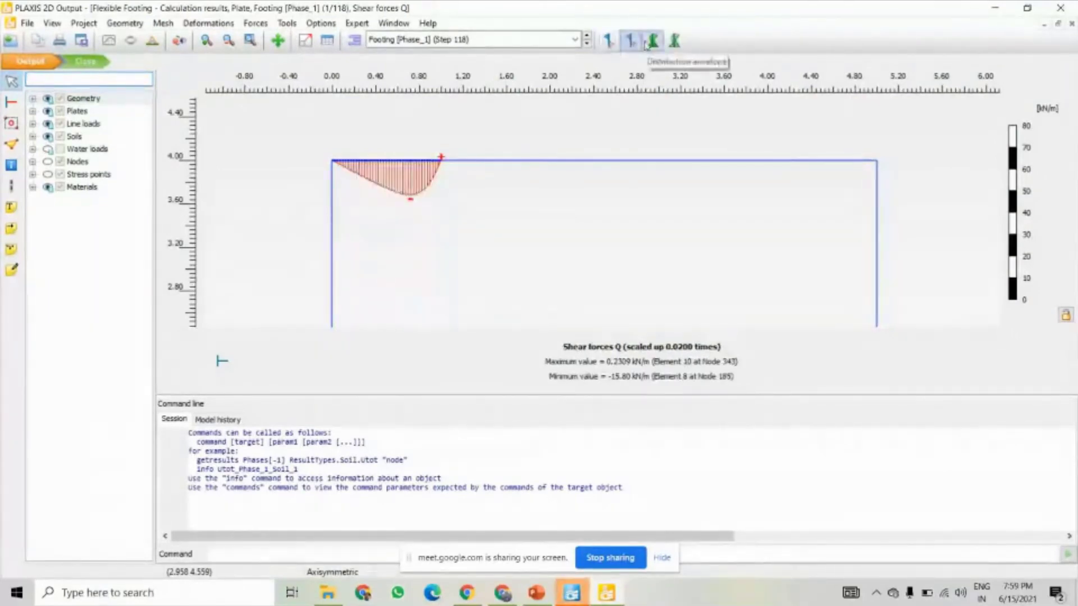
pyautogui.click(651, 41)
pyautogui.click(674, 40)
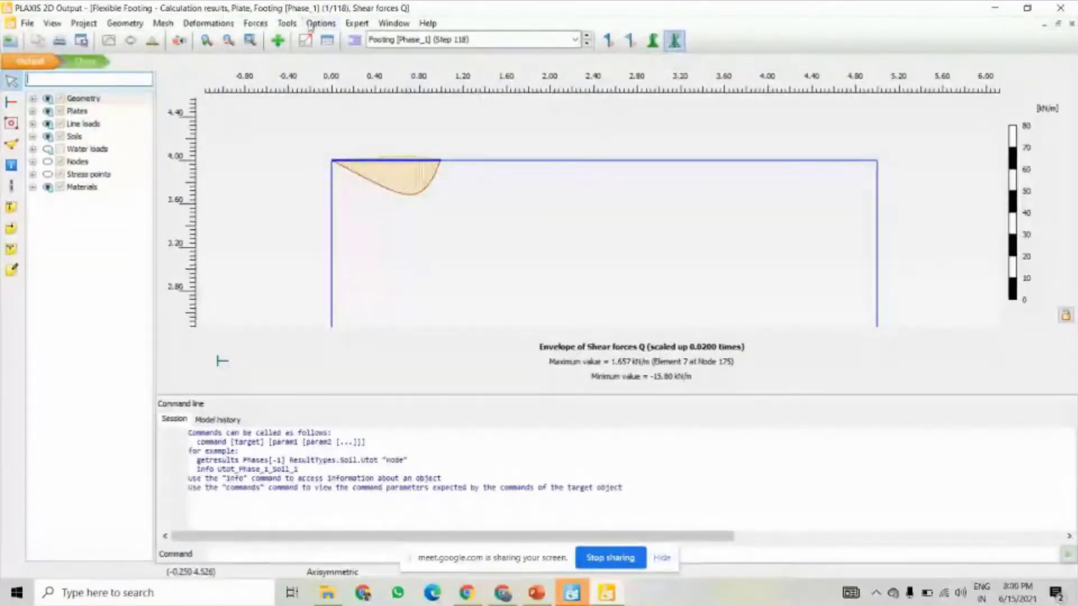
# - Display the envelope of bending moments M for the plate, and close the plate results
pyautogui.click(255, 23)
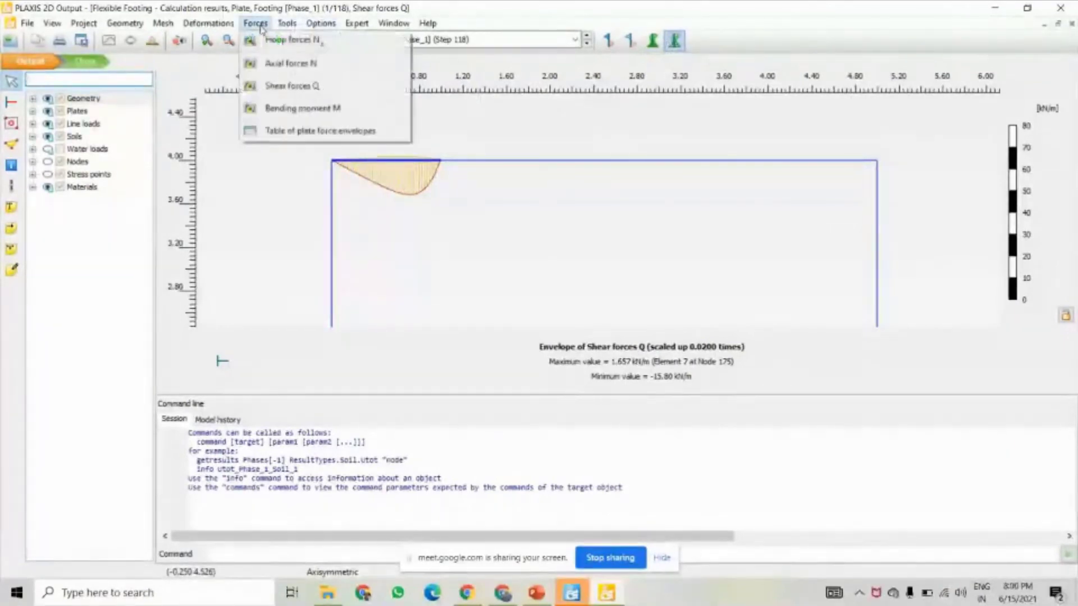
pyautogui.click(283, 110)
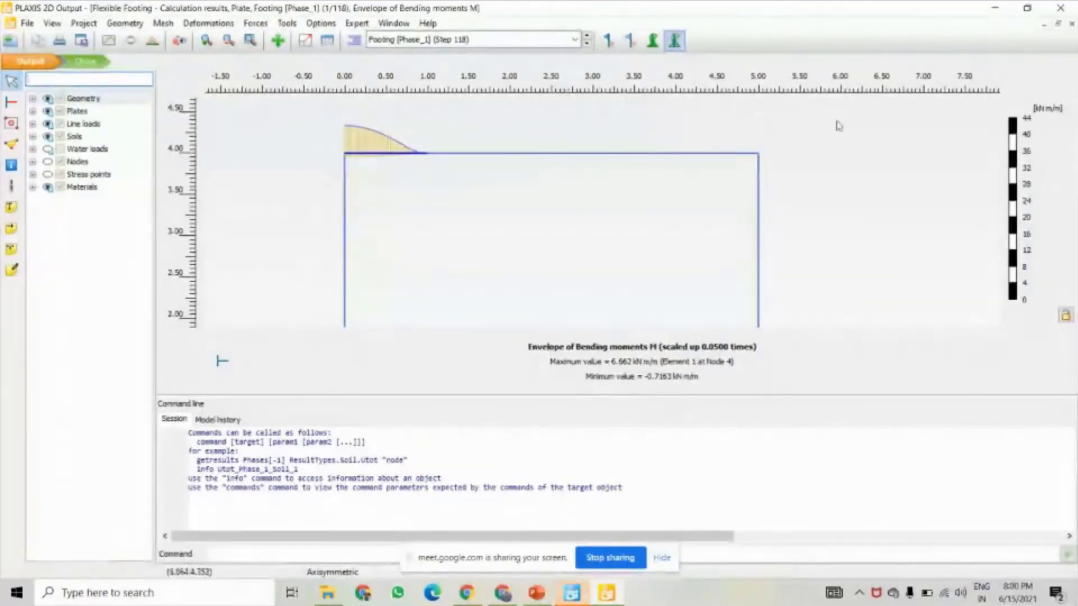
pyautogui.click(1071, 25)
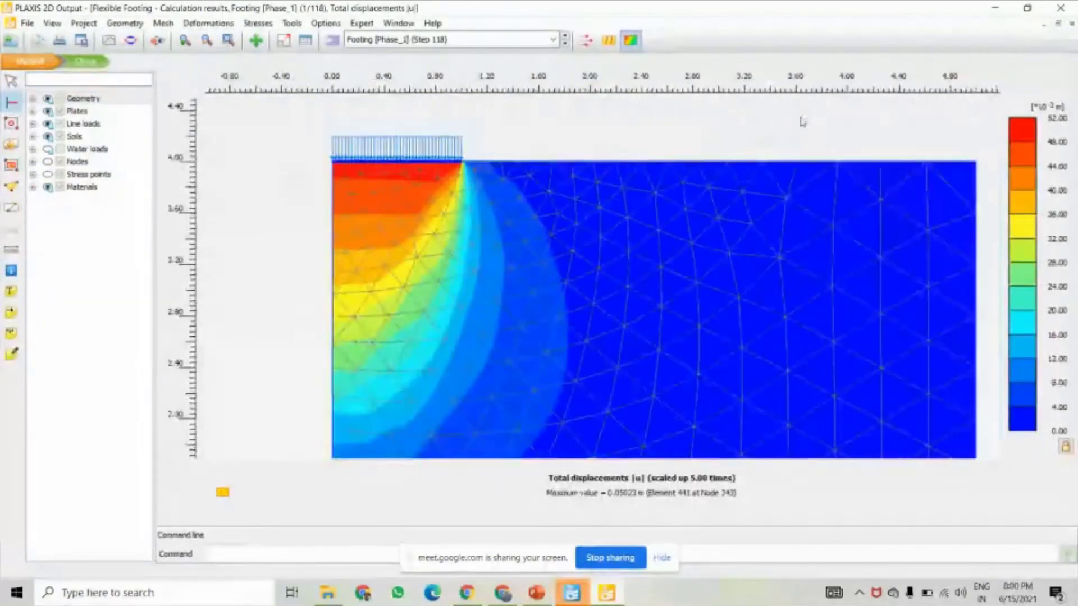
# - Close the Flexible Footing results, dismiss the quick start window, and exit PLAXIS 2D Output
pyautogui.click(1072, 25)
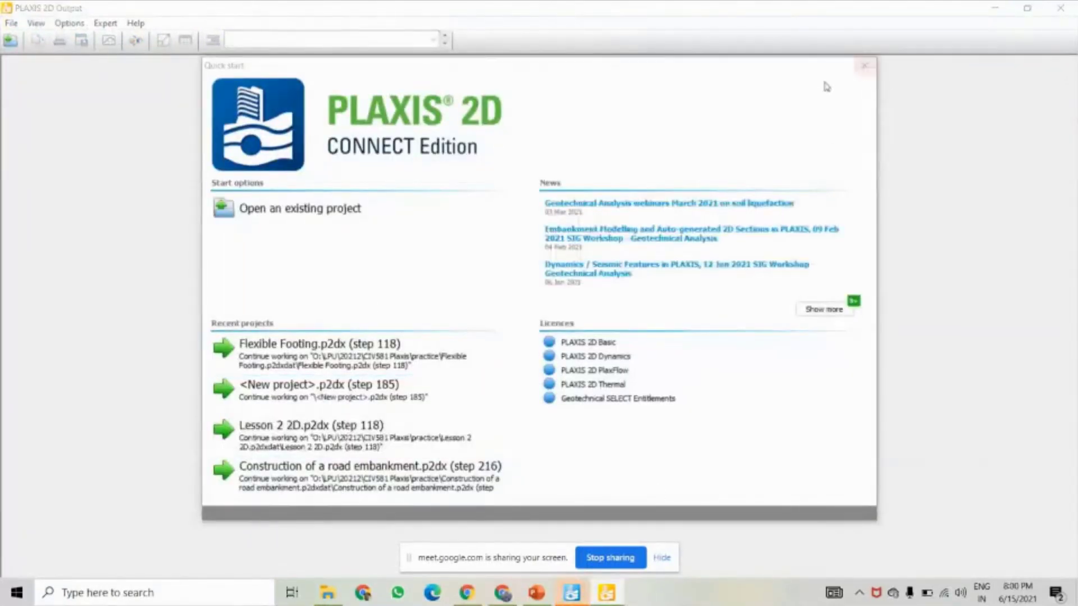
pyautogui.click(863, 69)
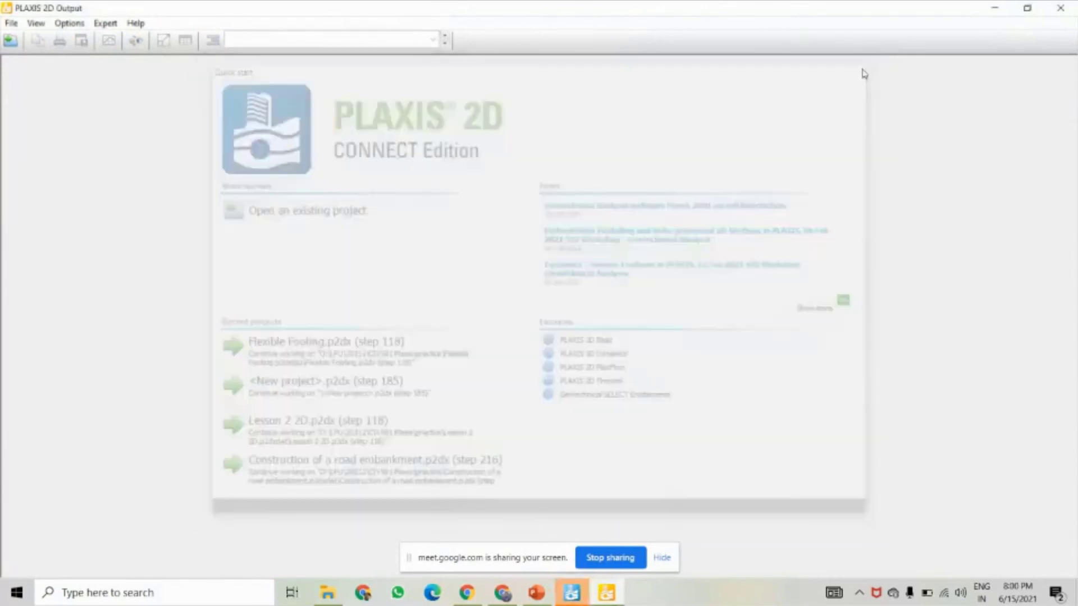
pyautogui.click(1060, 8)
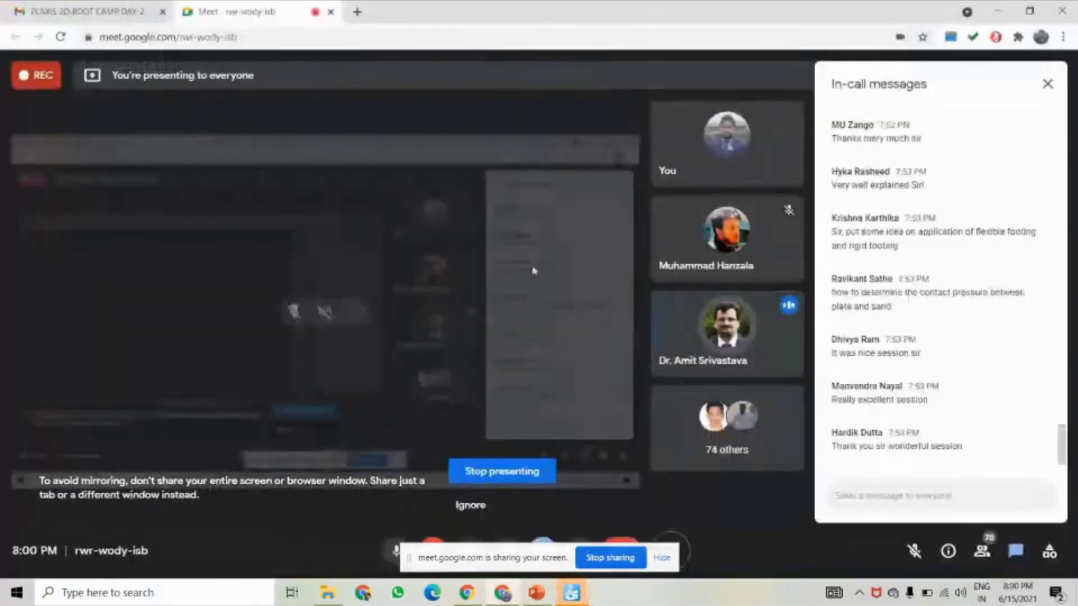
# - Switch to the Flexible Footing model in PLAXIS 2D and add a new phase following the Footing phase
pyautogui.click(536, 592)
pyautogui.moveTo(571, 592)
pyautogui.click(572, 536)
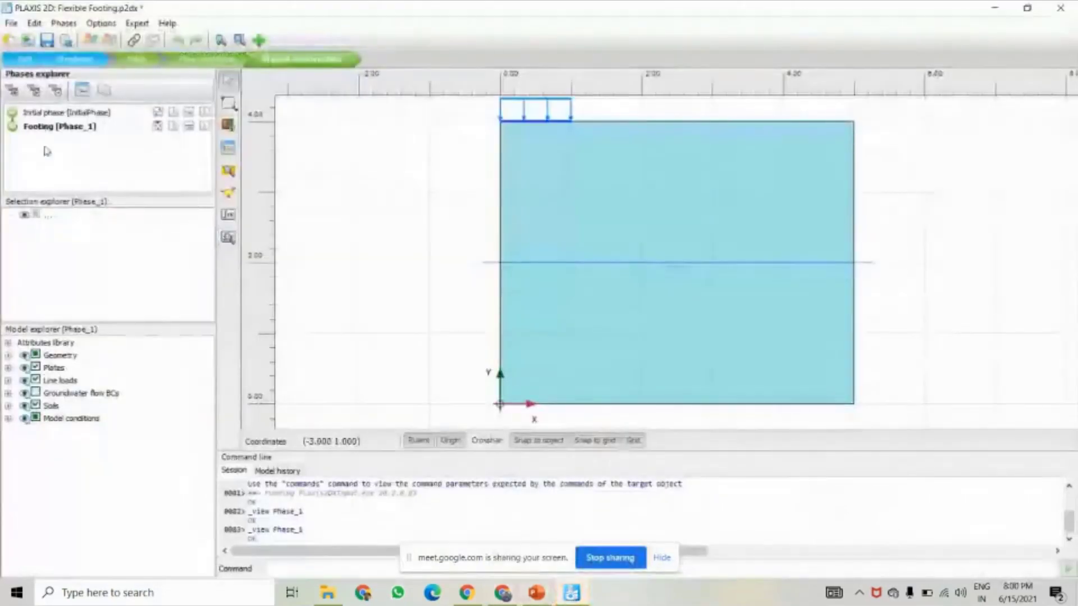
pyautogui.click(12, 89)
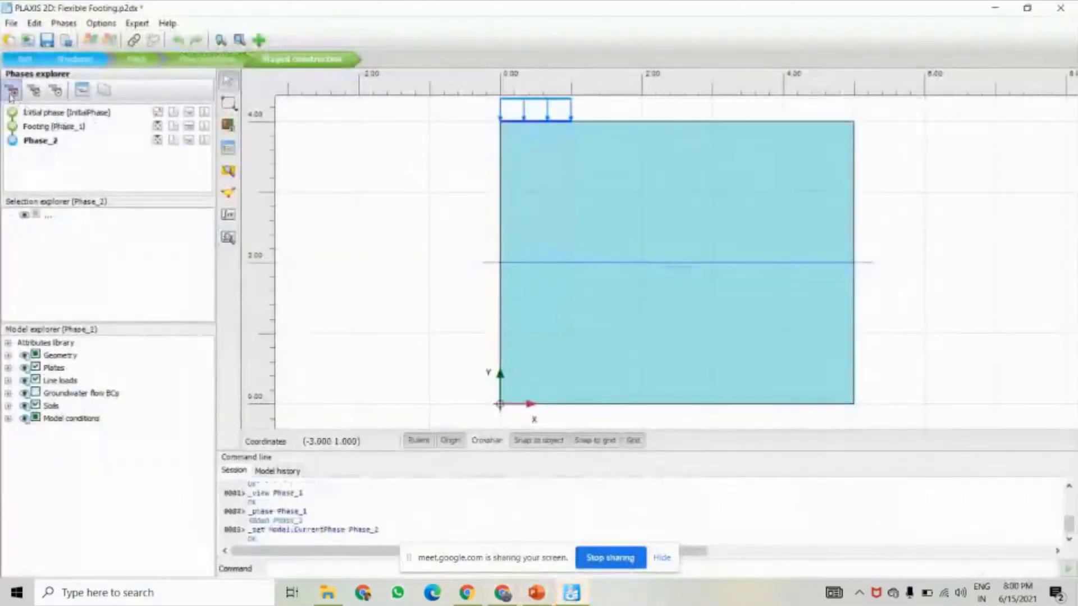
# - Set Phase_2's calculation type to Safety, enable resetting displacements to zero, and accept the phase settings
pyautogui.doubleClick(39, 143)
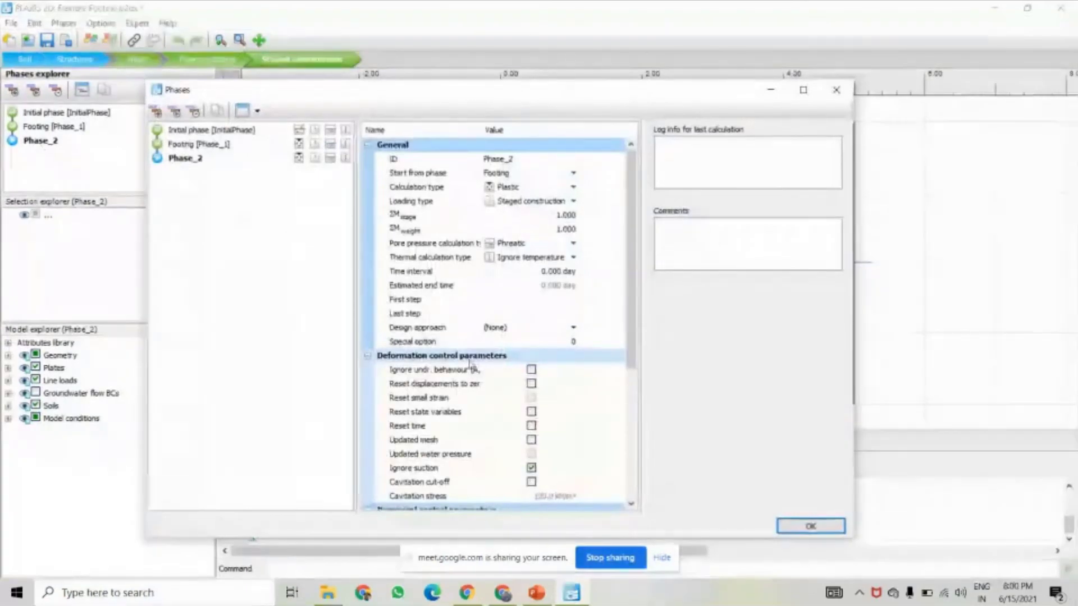
pyautogui.click(508, 330)
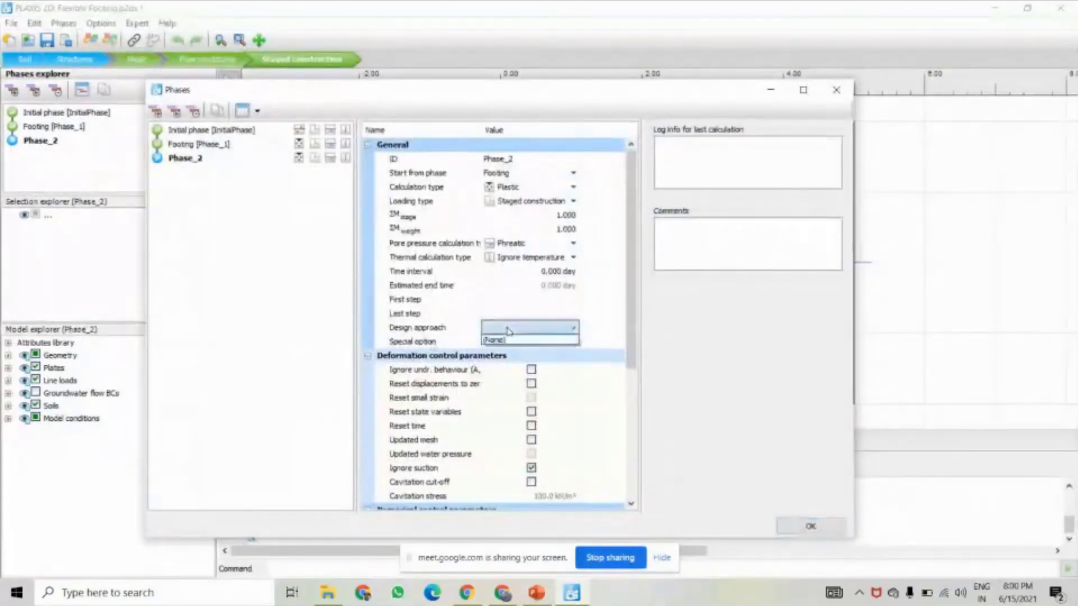
pyautogui.click(507, 329)
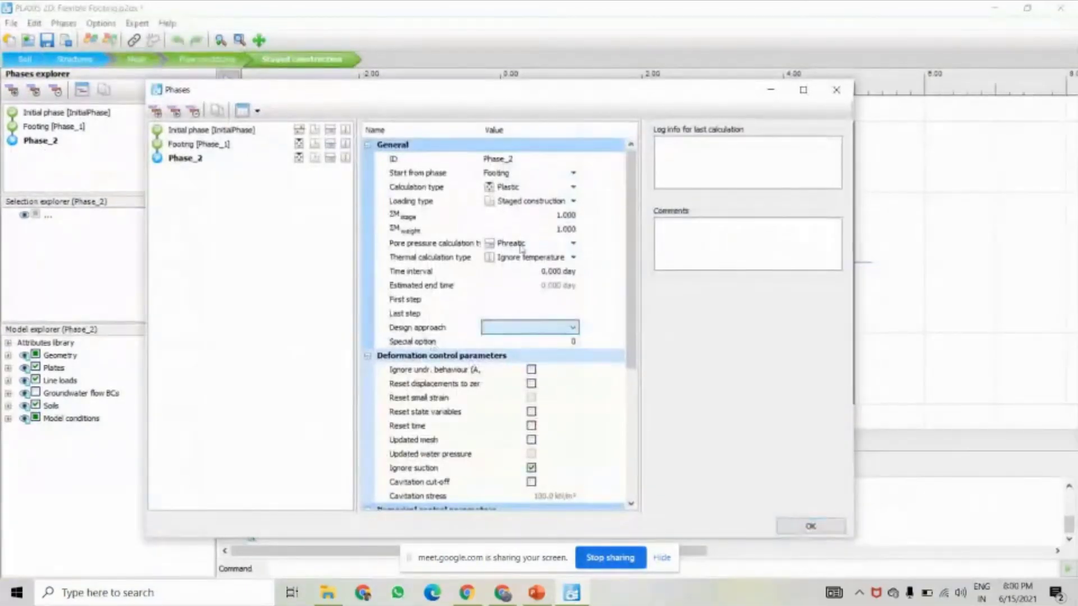
pyautogui.click(522, 188)
pyautogui.click(522, 188)
pyautogui.click(506, 218)
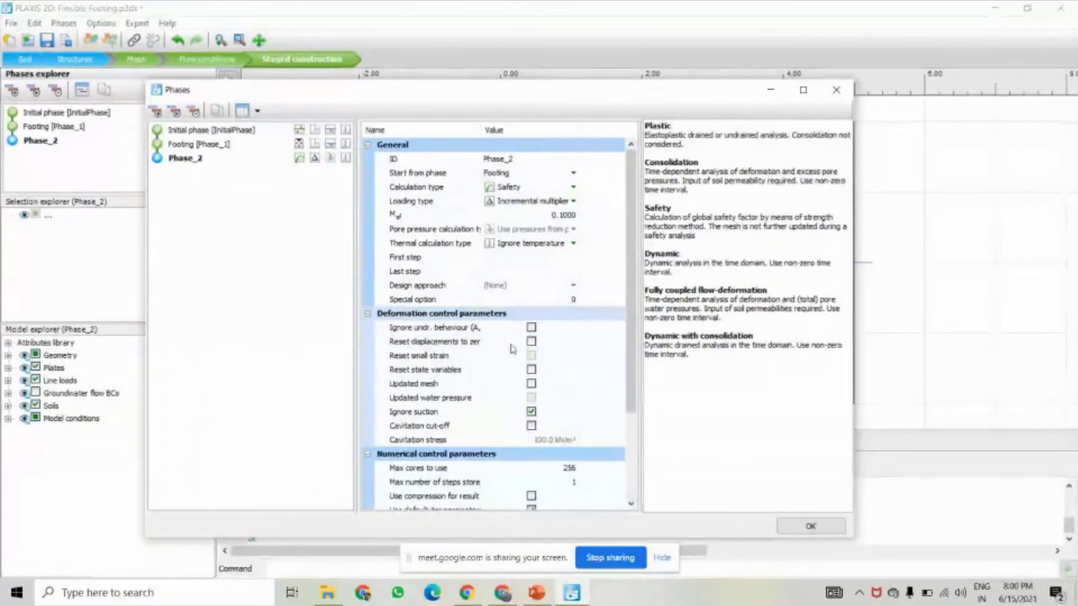
pyautogui.click(531, 342)
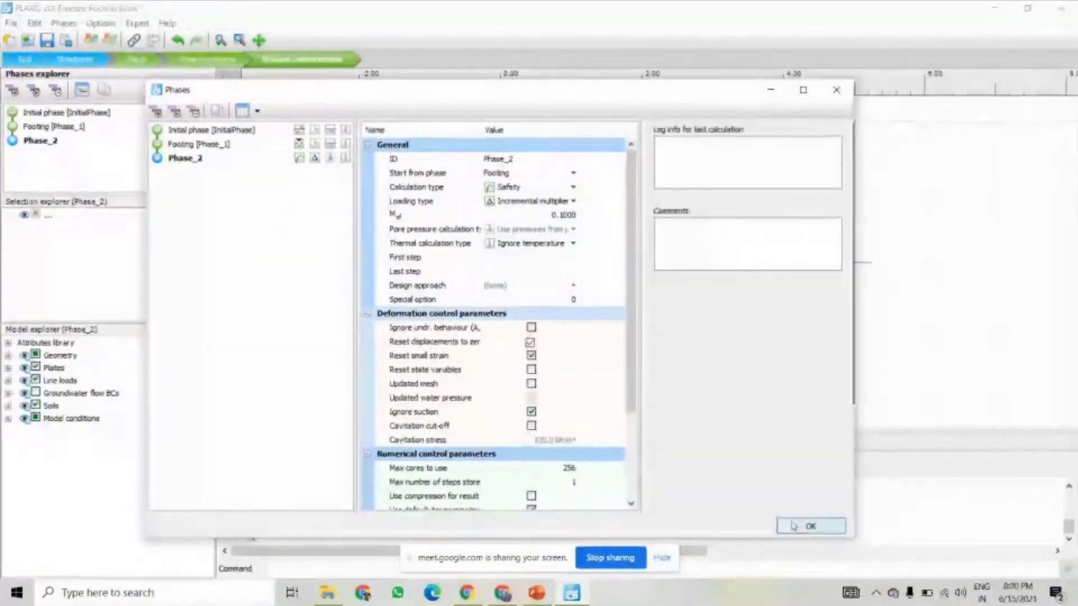
pyautogui.click(809, 526)
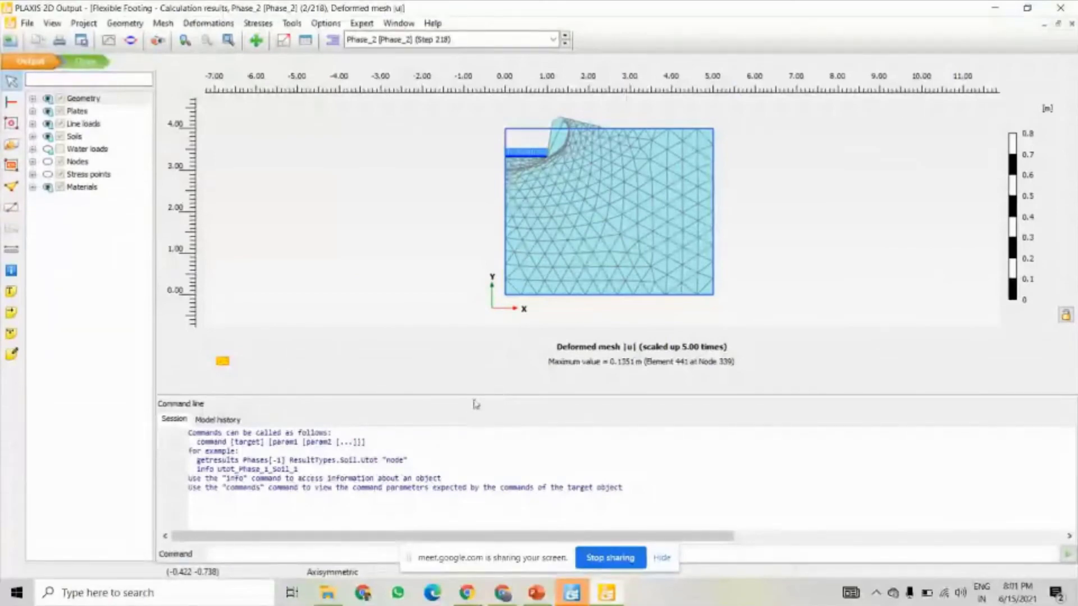
# - Enlarge the results view and compare the deformed mesh of the Footing phase with that of Phase_2, leaving Phase_2 shown
pyautogui.moveTo(474, 397); pyautogui.dragTo(475, 451)
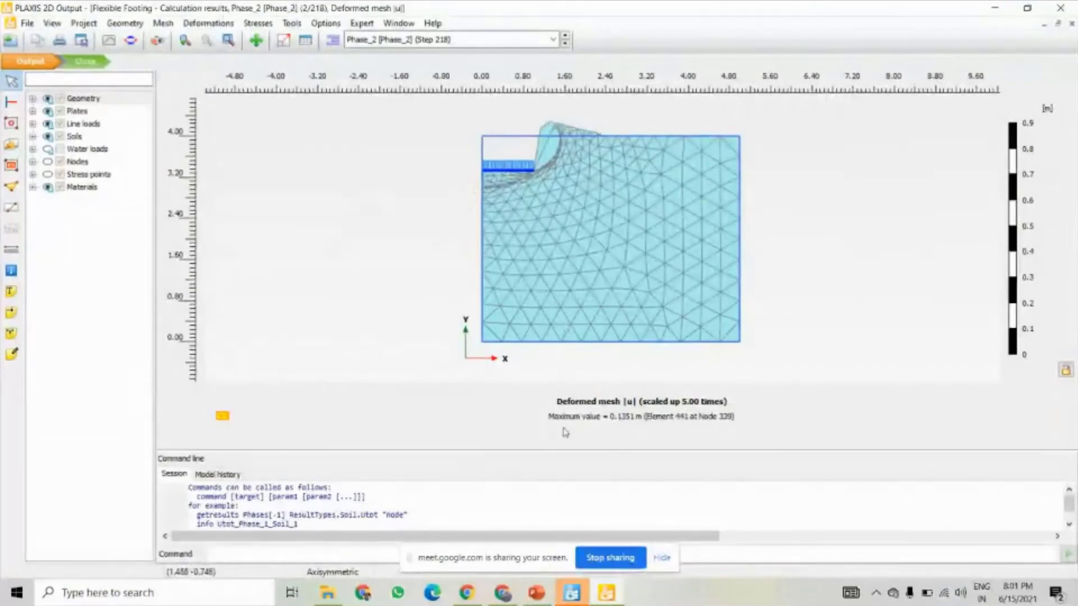
pyautogui.click(405, 44)
pyautogui.click(405, 62)
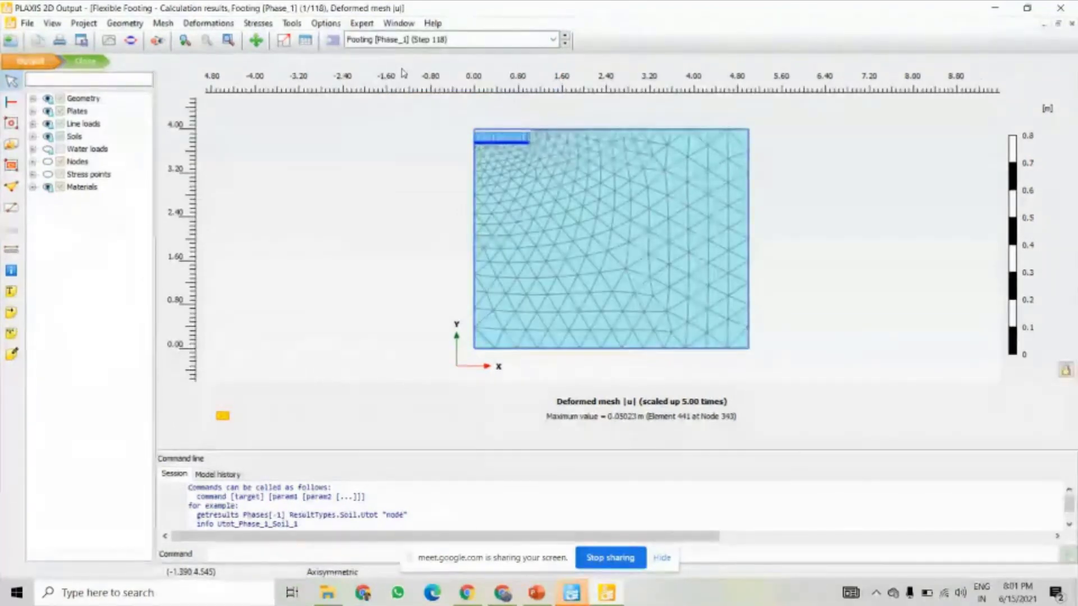
pyautogui.click(405, 39)
pyautogui.click(406, 74)
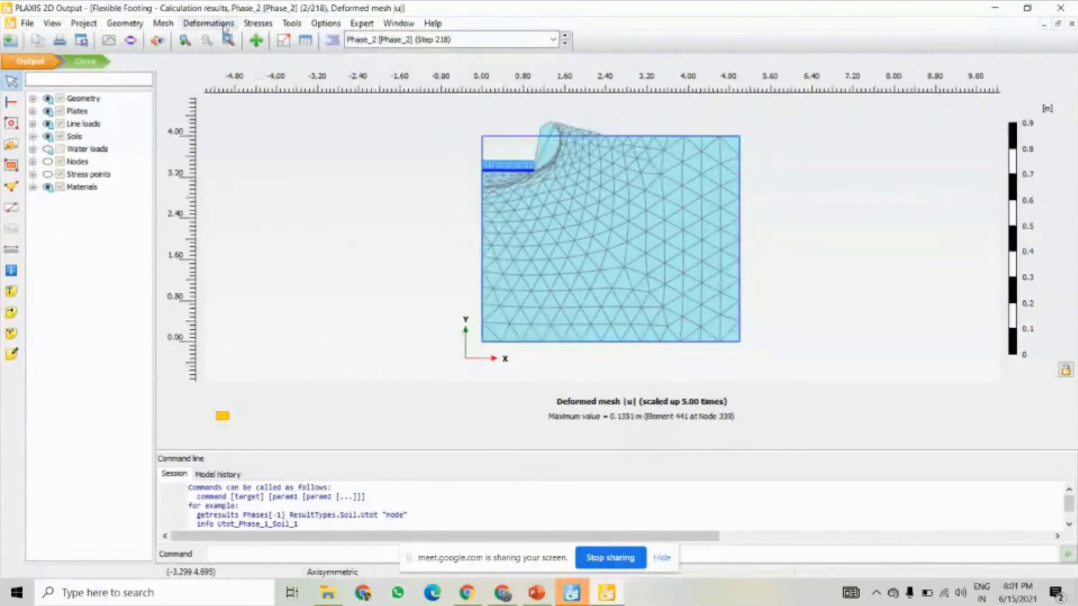
pyautogui.click(250, 25)
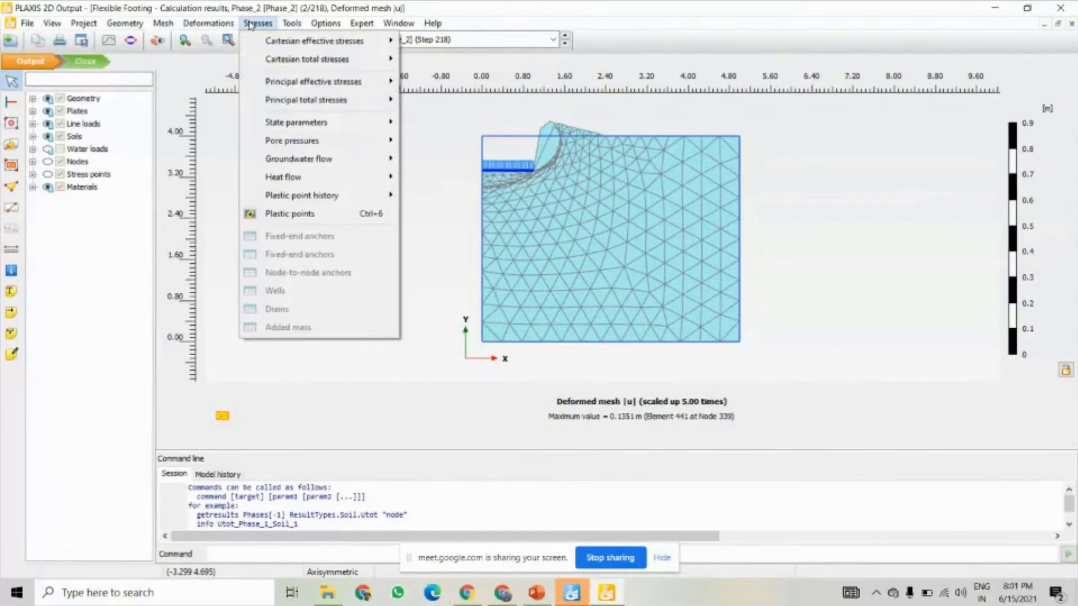
pyautogui.moveTo(220, 25)
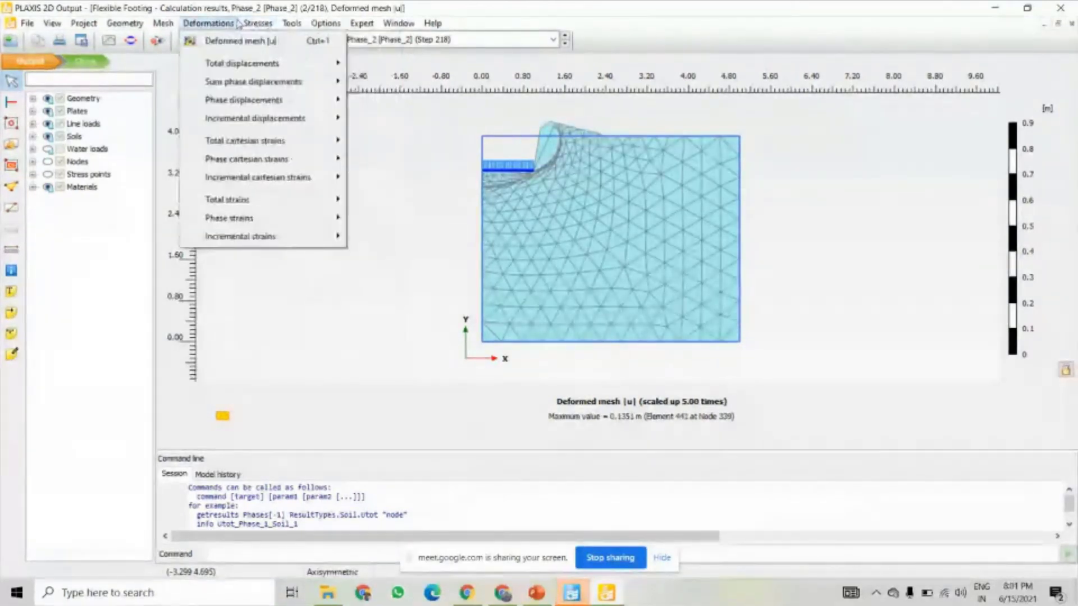
pyautogui.click(280, 370)
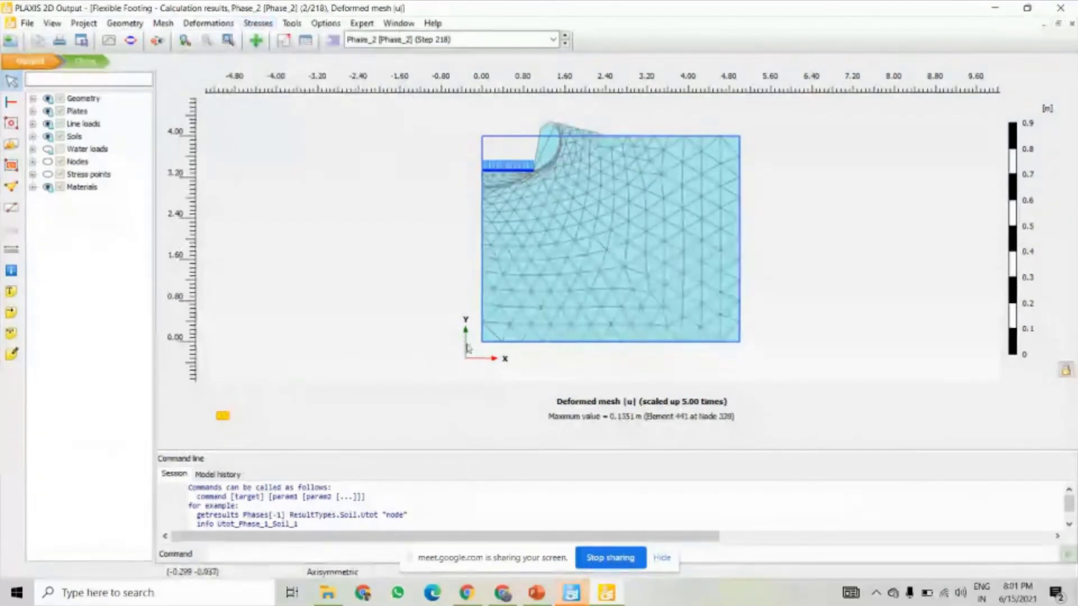
pyautogui.rightClick(597, 203)
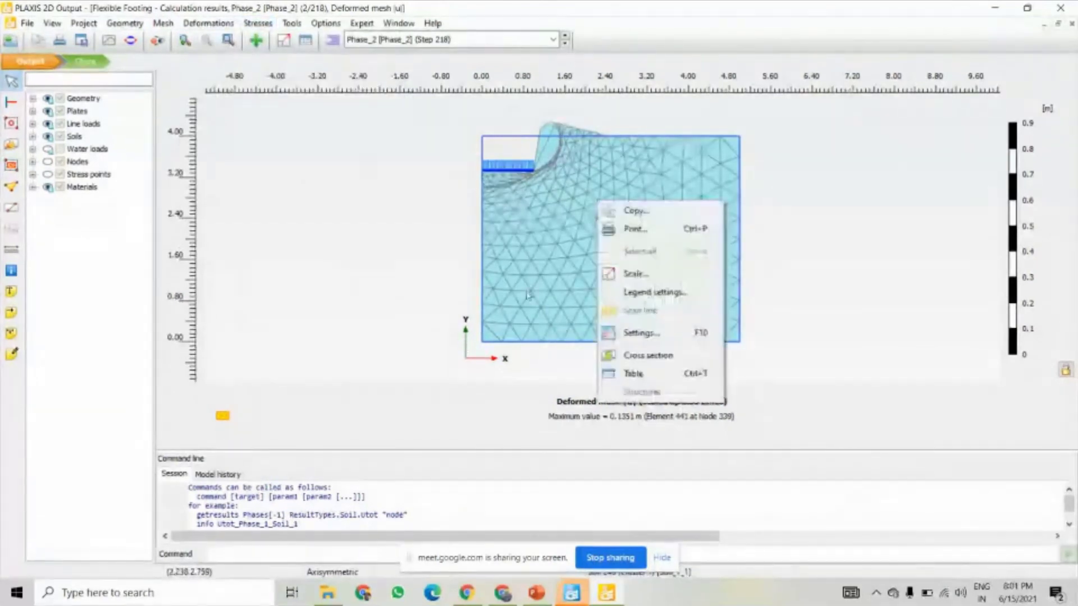
pyautogui.click(542, 298)
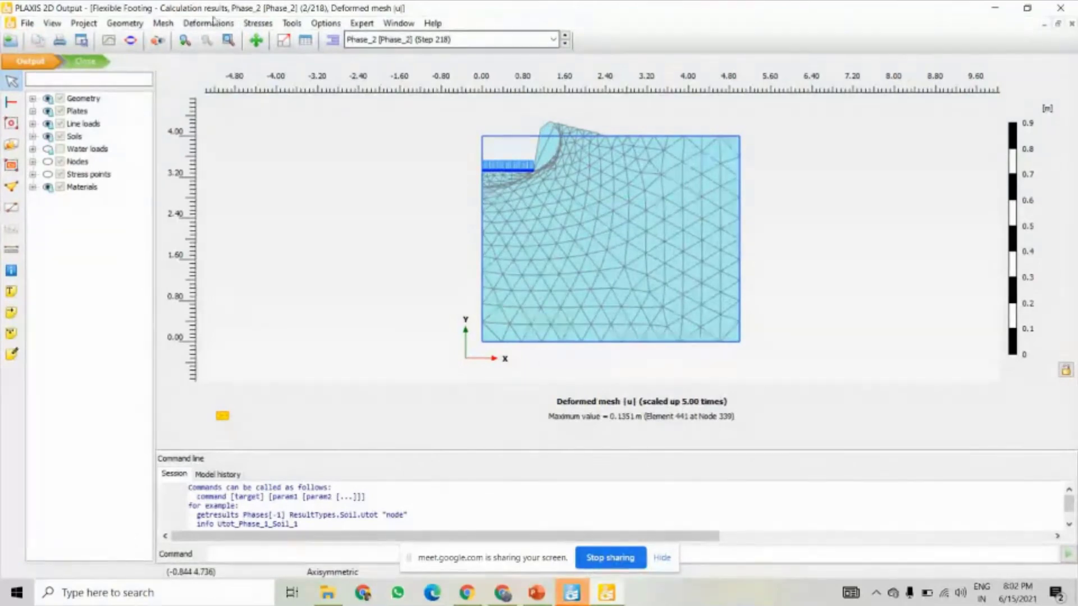
pyautogui.click(270, 25)
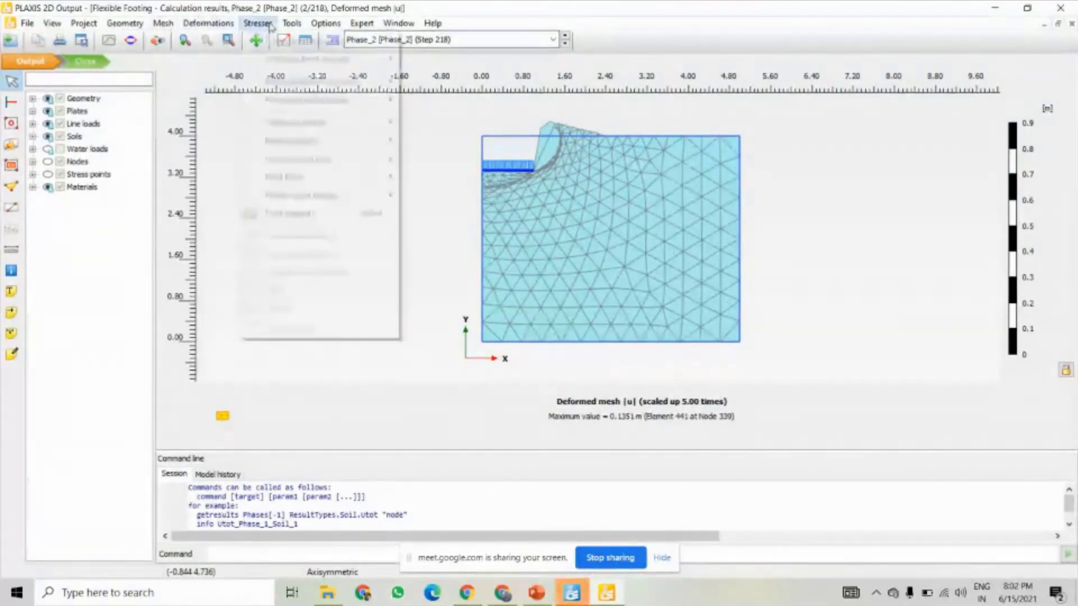
pyautogui.moveTo(213, 28)
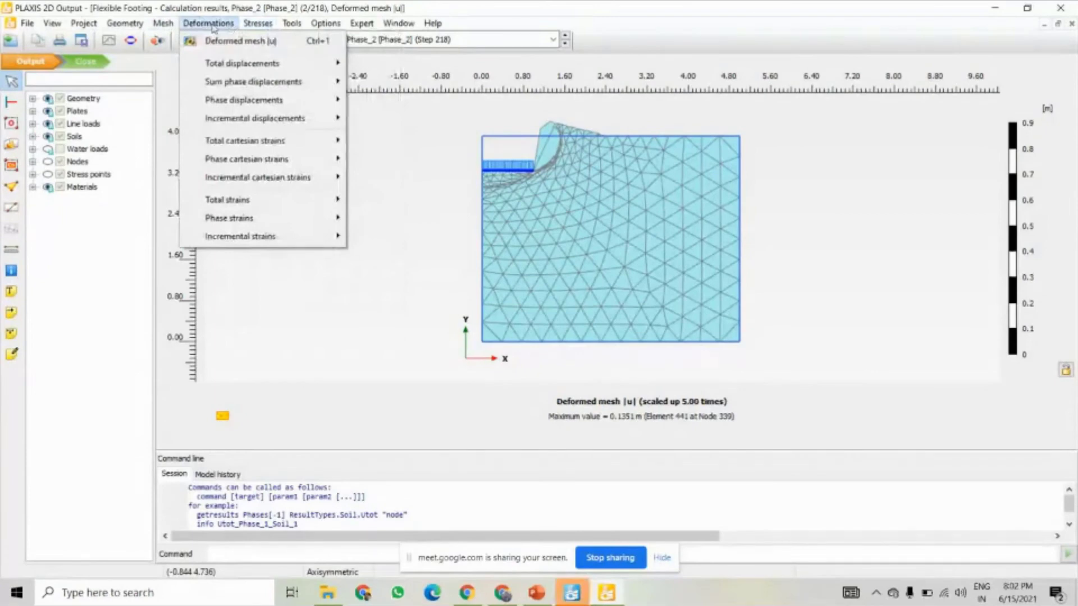
pyautogui.moveTo(293, 26)
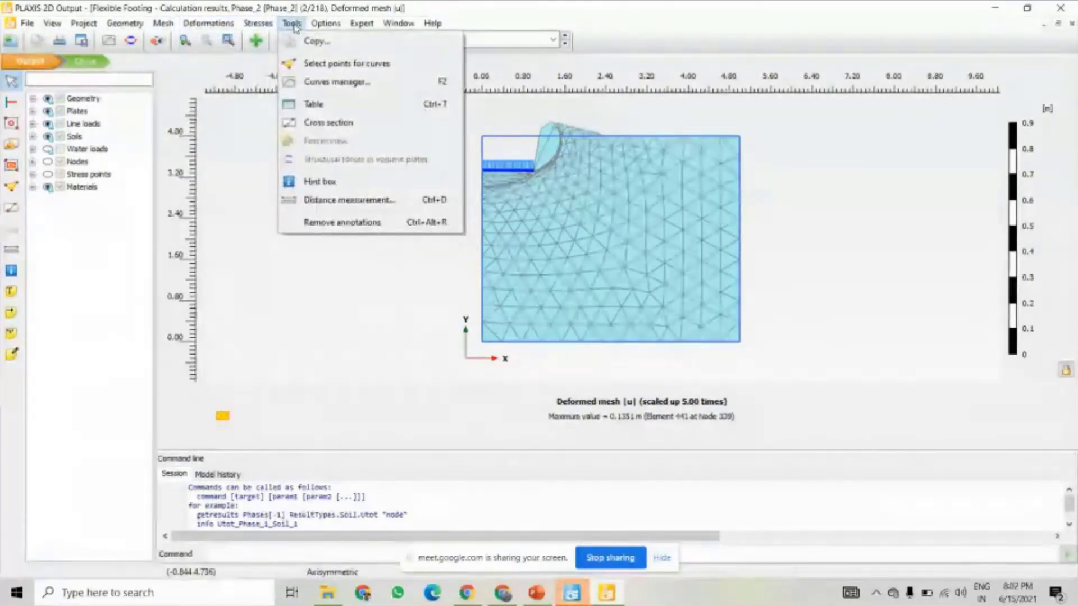
pyautogui.click(295, 25)
pyautogui.click(310, 26)
pyautogui.click(418, 65)
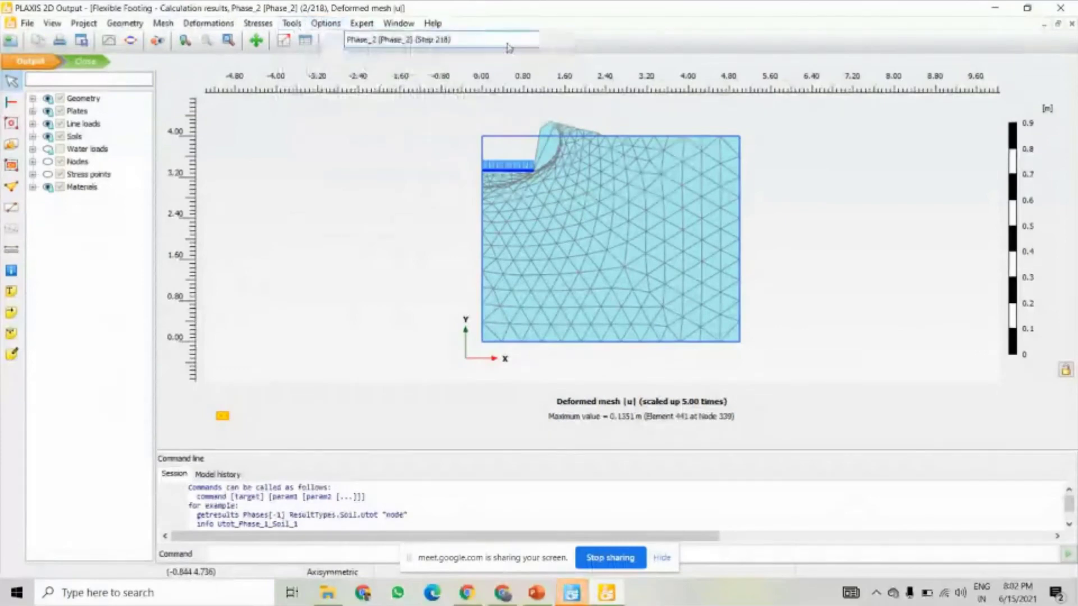
pyautogui.click(418, 40)
pyautogui.click(418, 75)
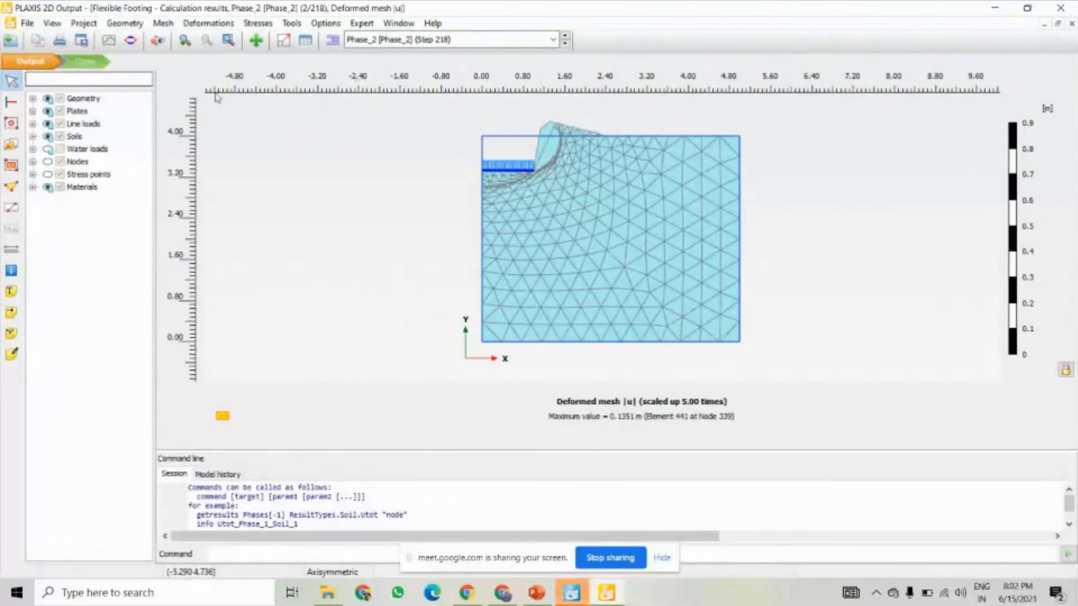
pyautogui.click(393, 41)
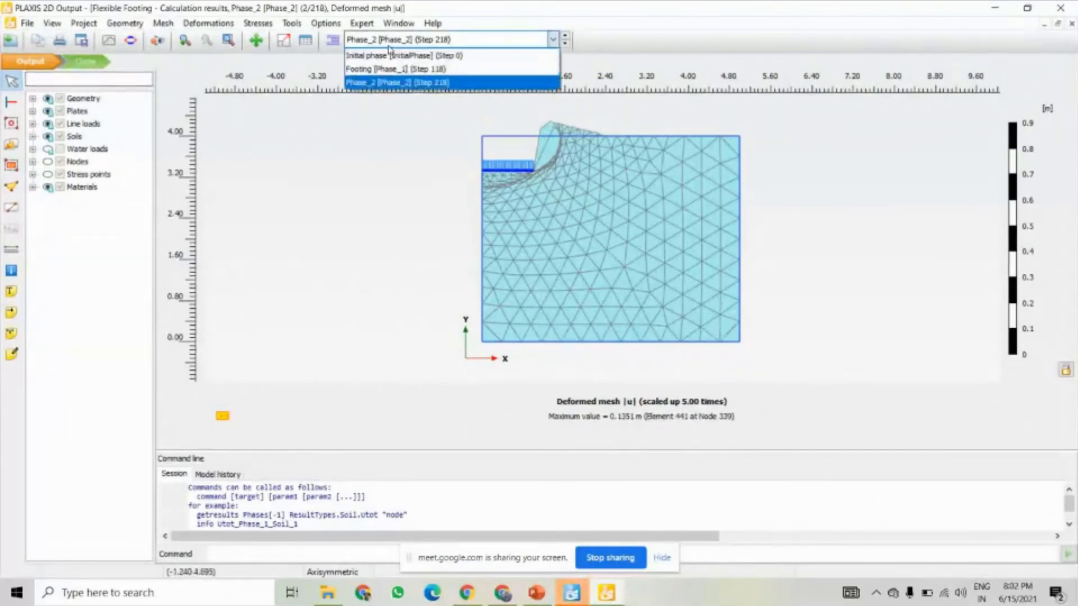
pyautogui.click(370, 81)
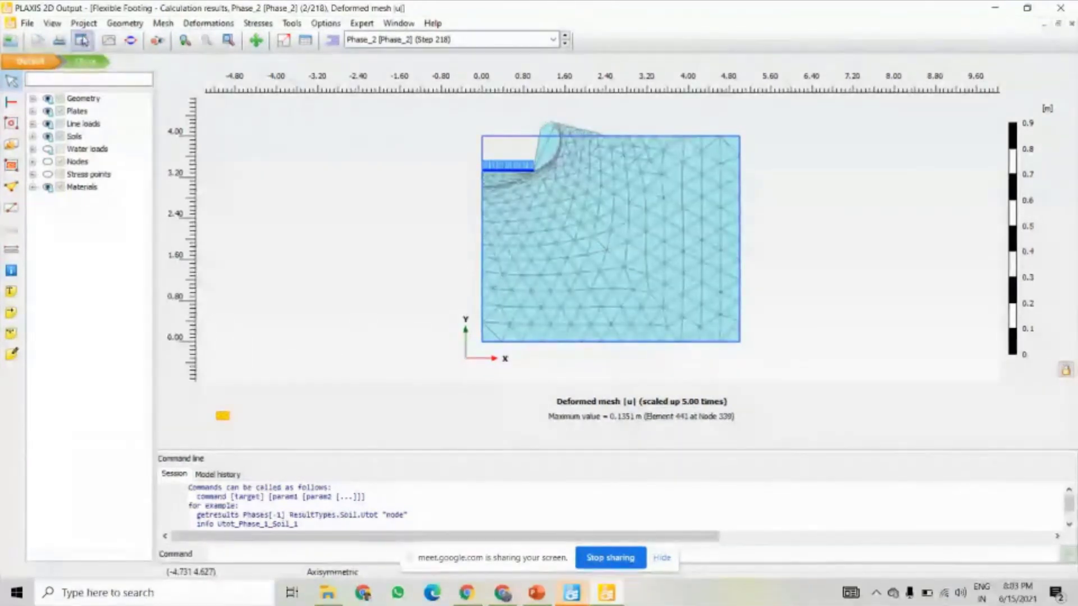
# - Close the Flexible Footing calculation results for Phase_2
pyautogui.click(272, 25)
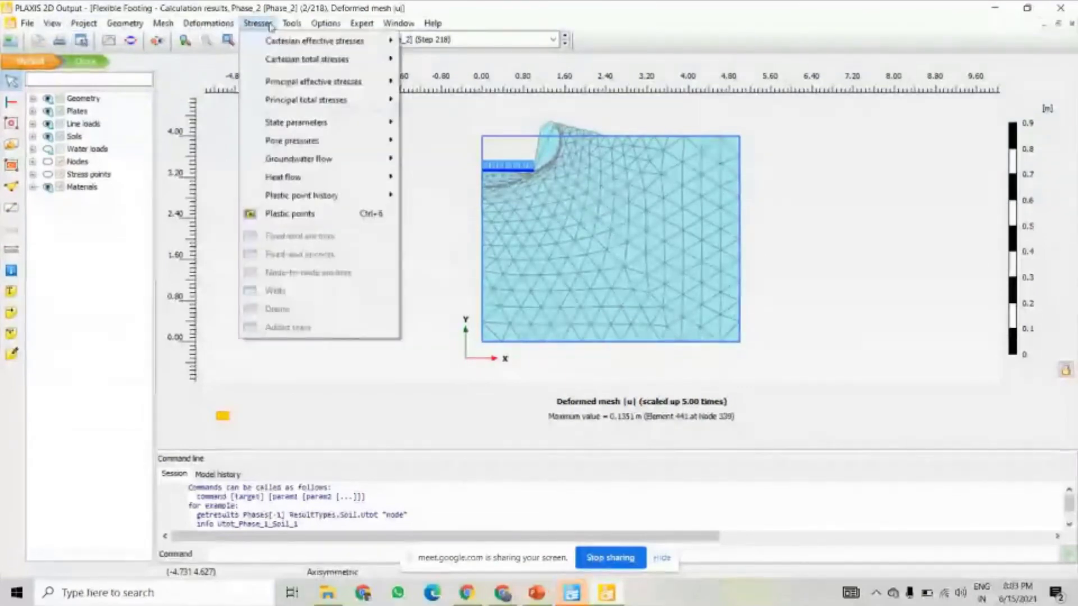
pyautogui.press('Escape')
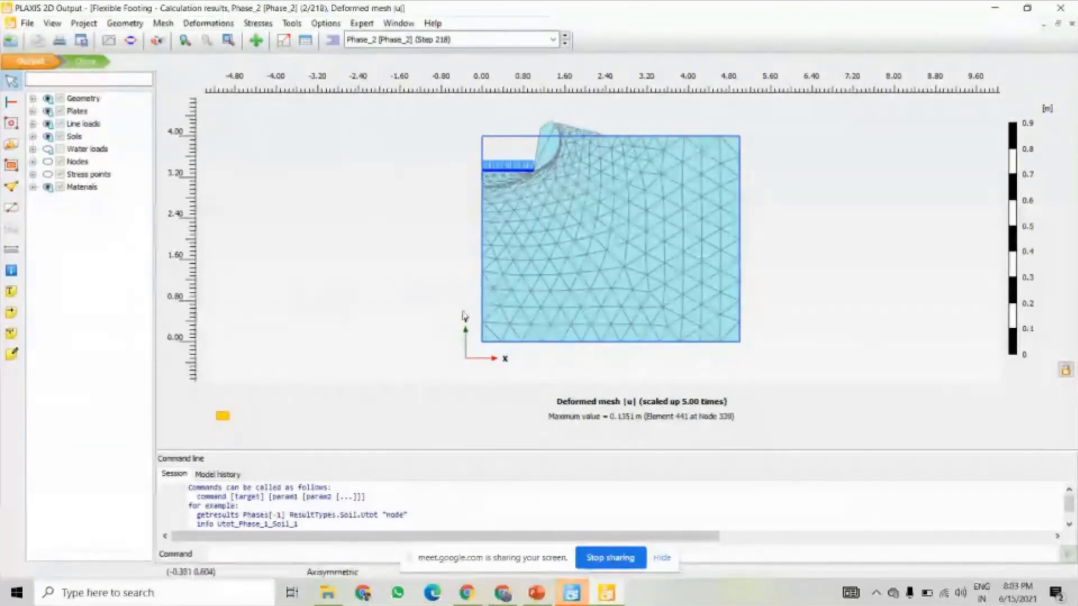
pyautogui.hotkey('ctrl', 'w')
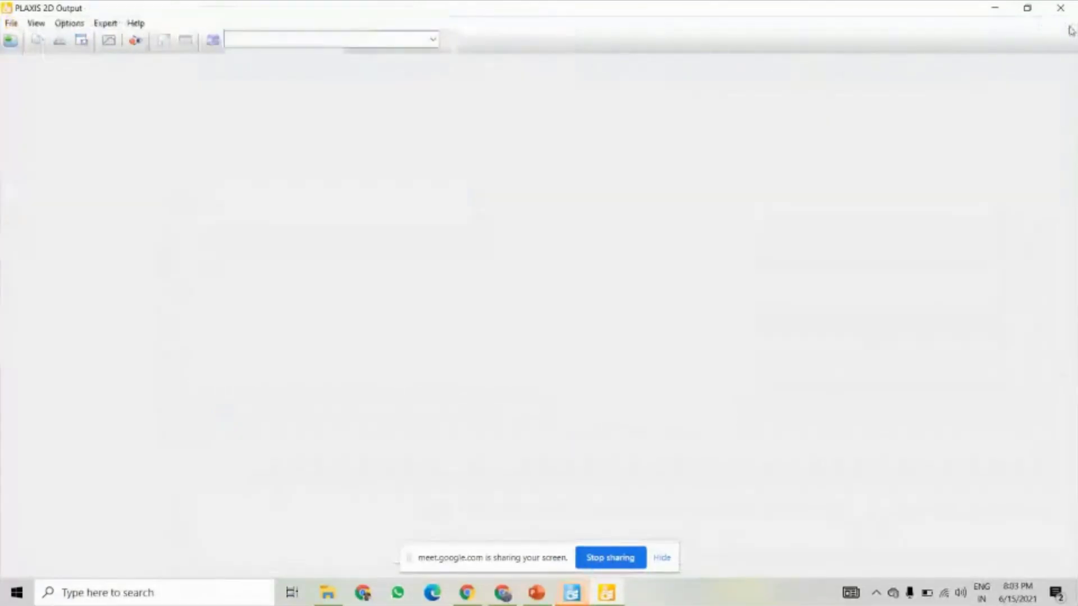